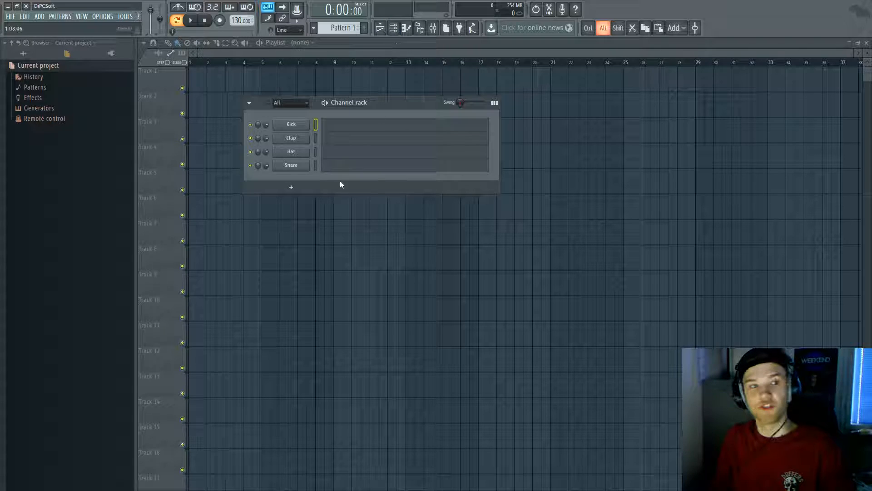
Step: Set the tempo to 128 BPM and replace Kick with Nexus using the PN Dancepiano 2k7 preset
left_click_drag(236, 20, 236, 25)
right_click(309, 123)
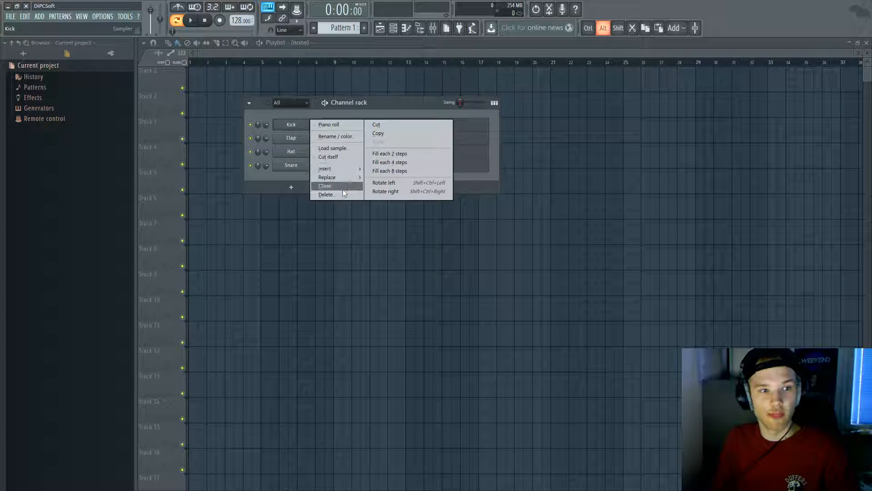
mouse_move(337, 181)
left_click(383, 56)
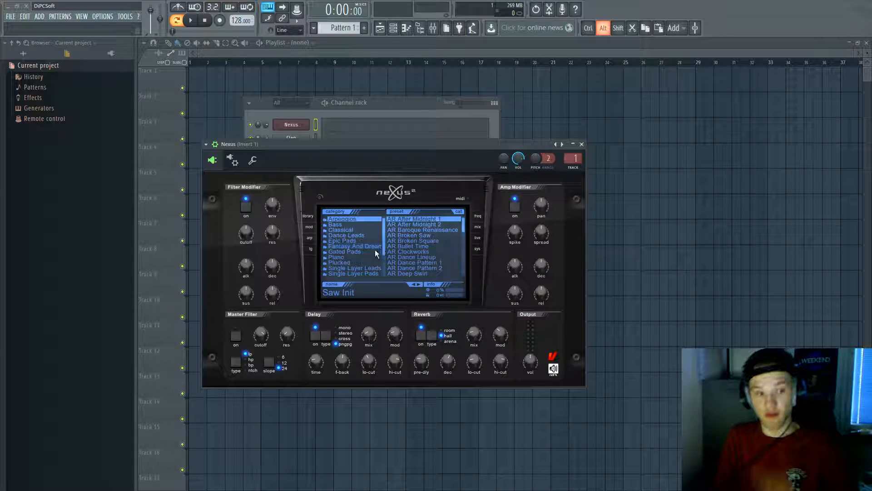
left_click(359, 256)
left_click(417, 246)
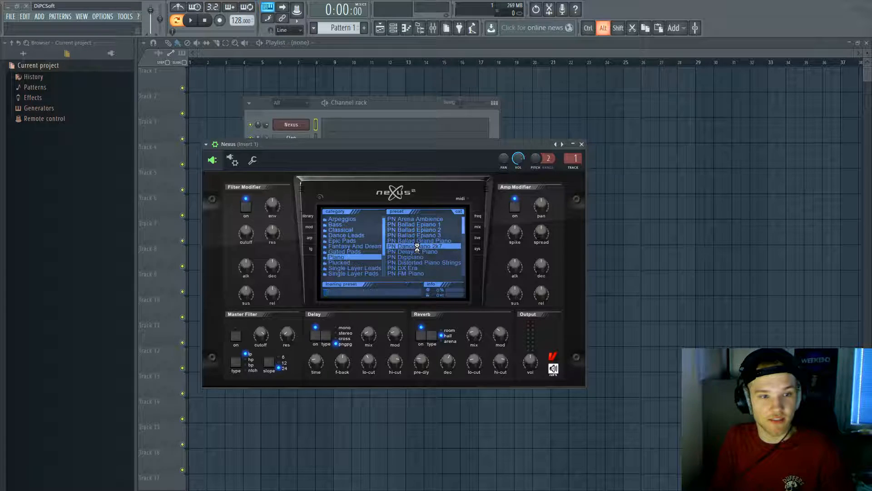
left_click(582, 144)
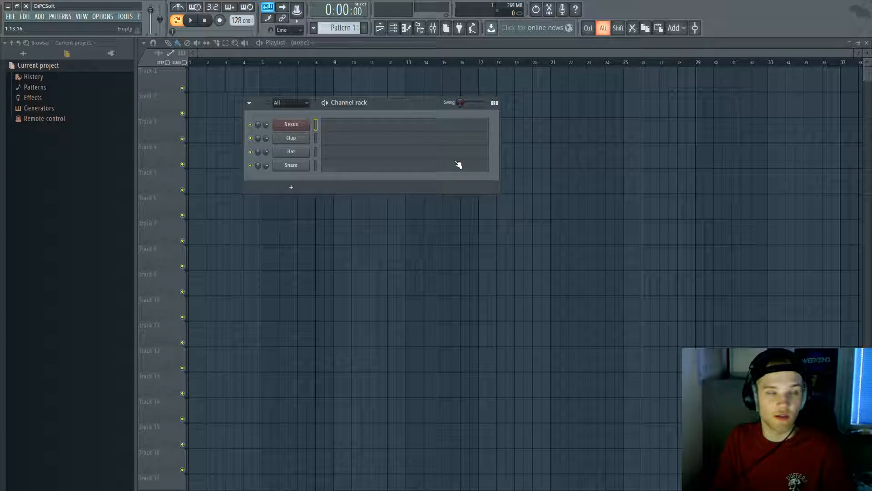
Step: In the Nexus piano roll, sketch a trial chord of G4, A#4 and D#5
left_click(342, 130)
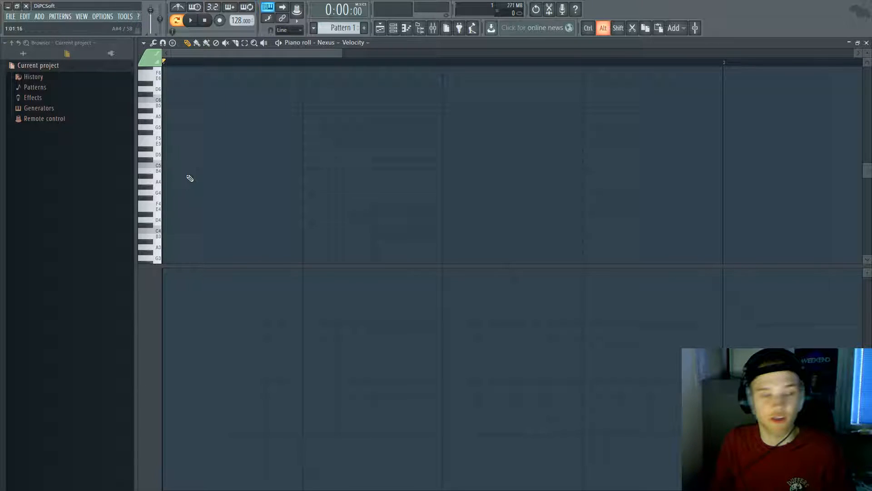
scroll(183, 224, "down", 1)
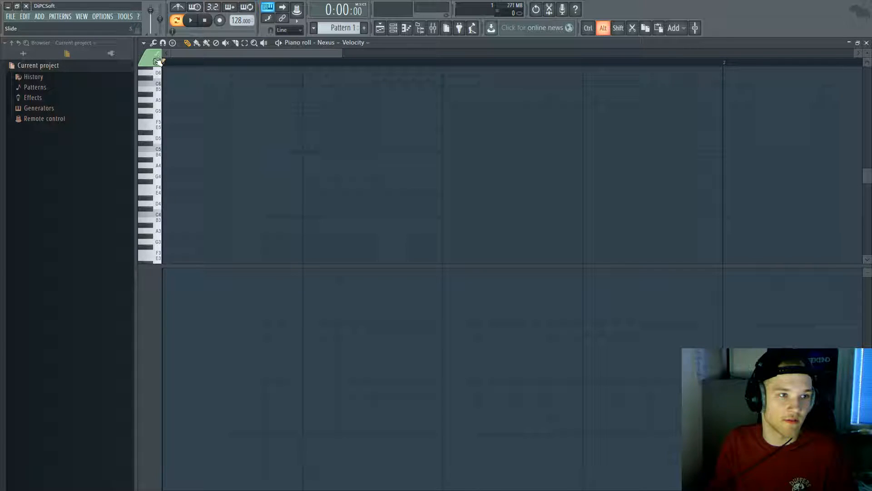
left_click(170, 176)
left_click(165, 159)
left_click(166, 137)
left_click(167, 133)
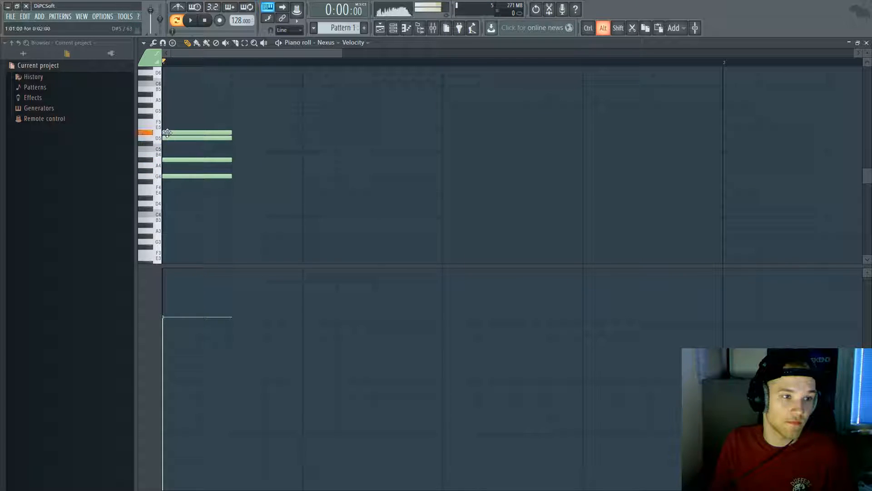
right_click(169, 138)
right_click(169, 132)
key("space")
key("space")
left_click(167, 133)
Step: Try G#4 and F#4 bass variations, then erase the whole trial chord
key("space")
key("space")
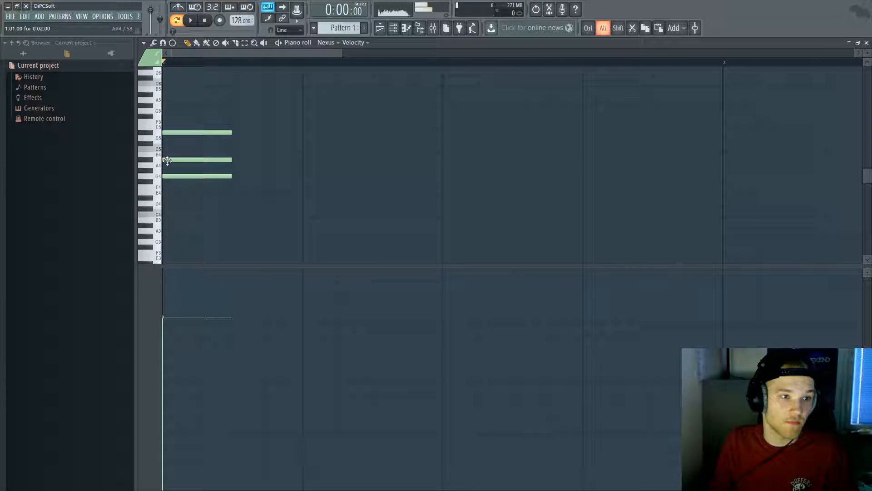
left_click(170, 171)
right_click(170, 171)
right_click(170, 177)
left_click(169, 181)
key("space")
key("space")
right_click(170, 181)
right_click(179, 159)
right_click(187, 132)
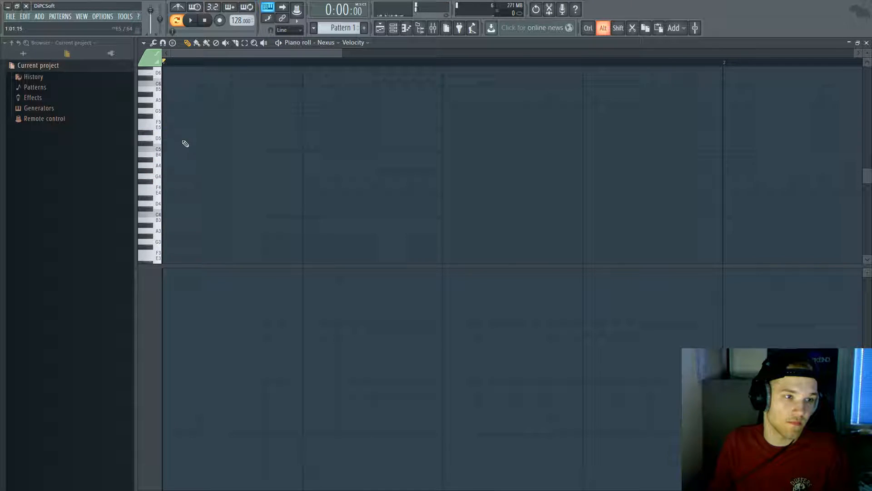
Step: Draw the replacement chord F5, A#5 and C#6 at the start of bar 1
left_click(170, 166)
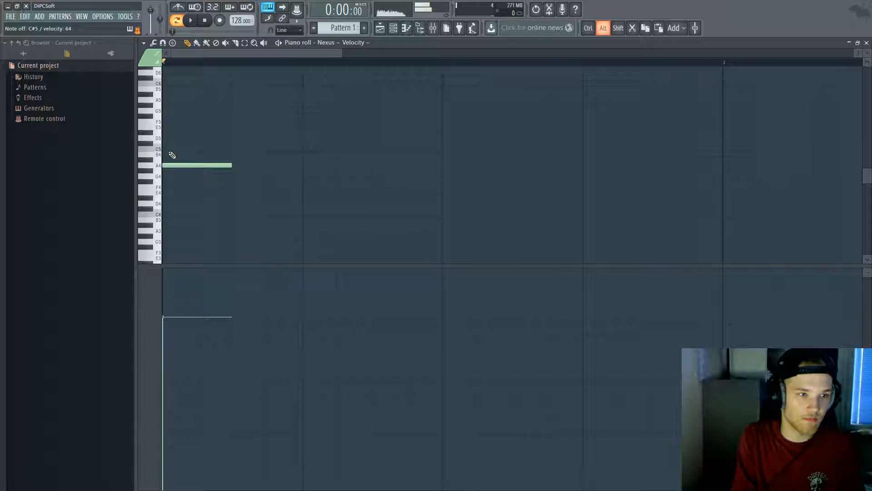
right_click(166, 165)
left_click(166, 159)
left_click(165, 143)
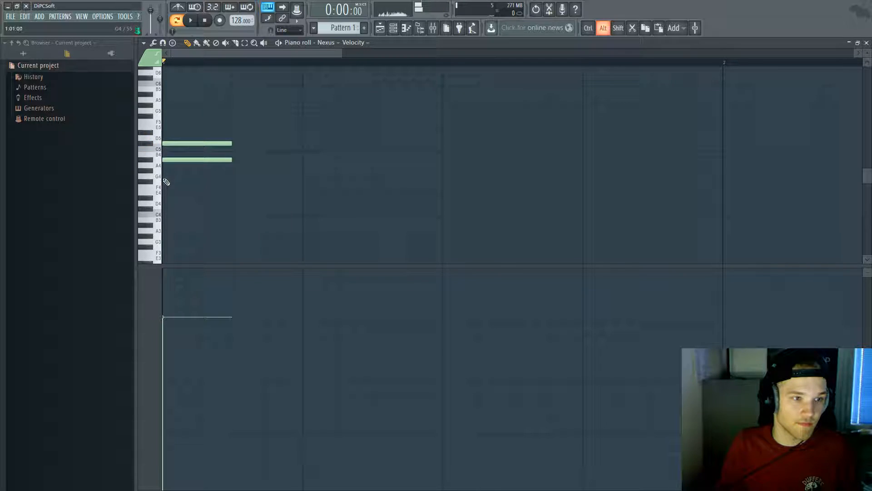
left_click(166, 186)
key("space")
Step: Lengthen the three chord notes to span most of bar 1 and play it back
key("ctrl+a")
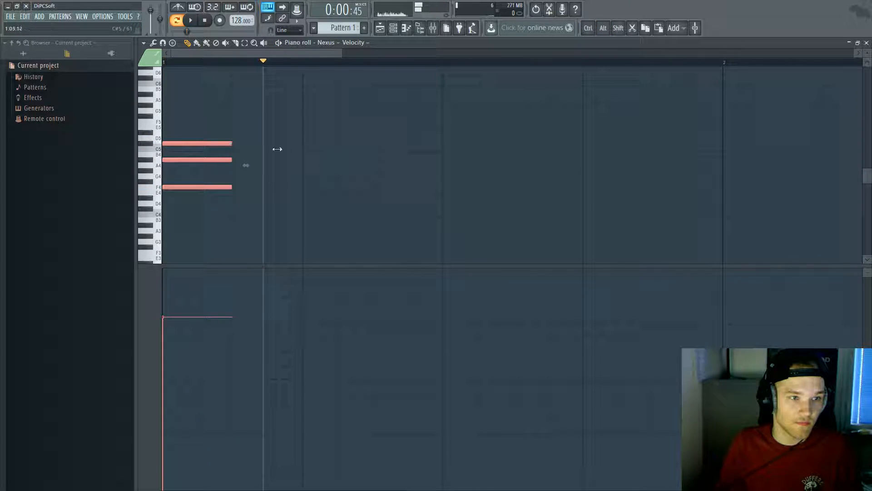
left_click_drag(252, 146, 629, 161)
scroll(579, 129, "up", 2)
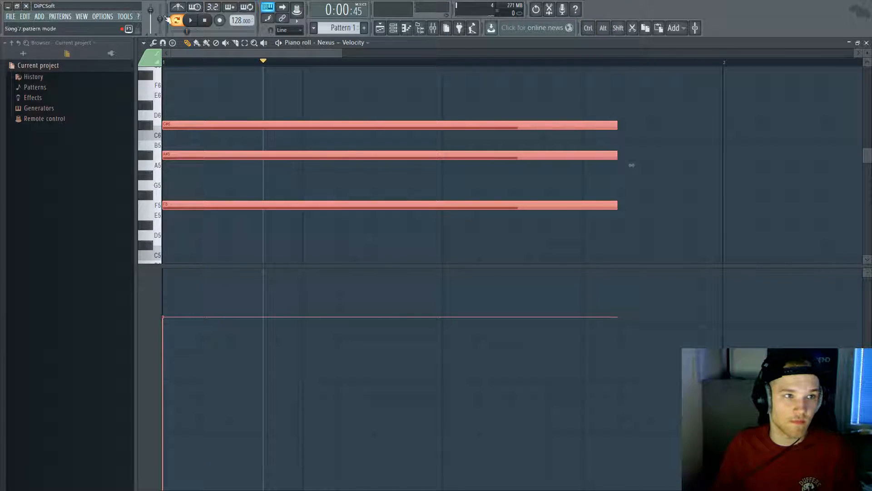
key("space")
key("space")
key("space")
left_click(374, 102, "ctrl")
scroll(383, 131, "down", 4)
key("space")
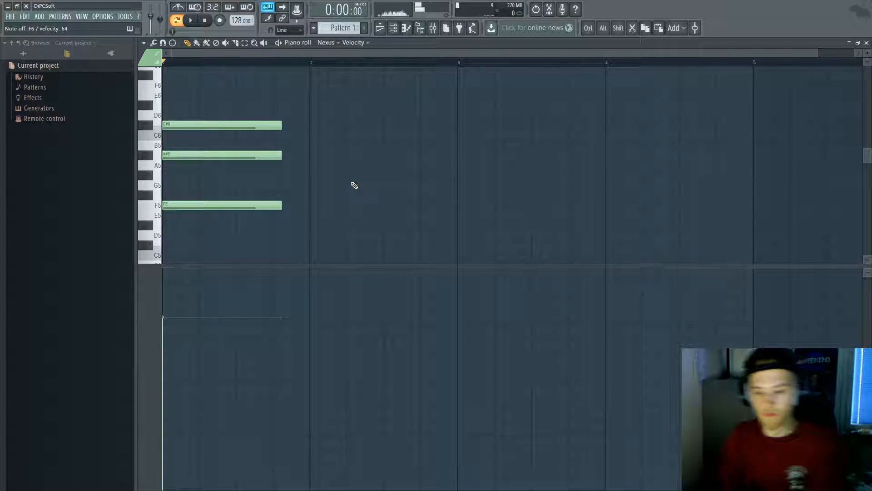
Step: Draw the bar 2 chord (G#5, C#6, F6) and the bar 3 chord (G#5, C6, D#6)
left_click_drag(303, 175, 313, 175)
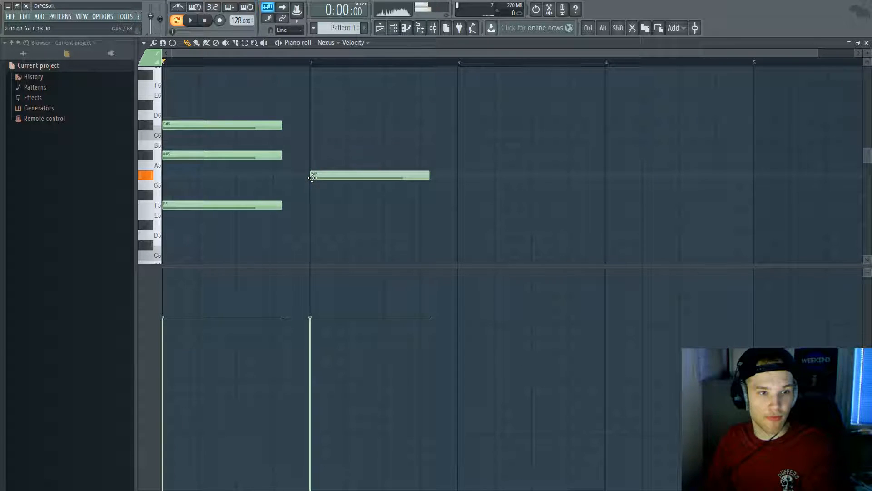
left_click(312, 126)
left_click(312, 85)
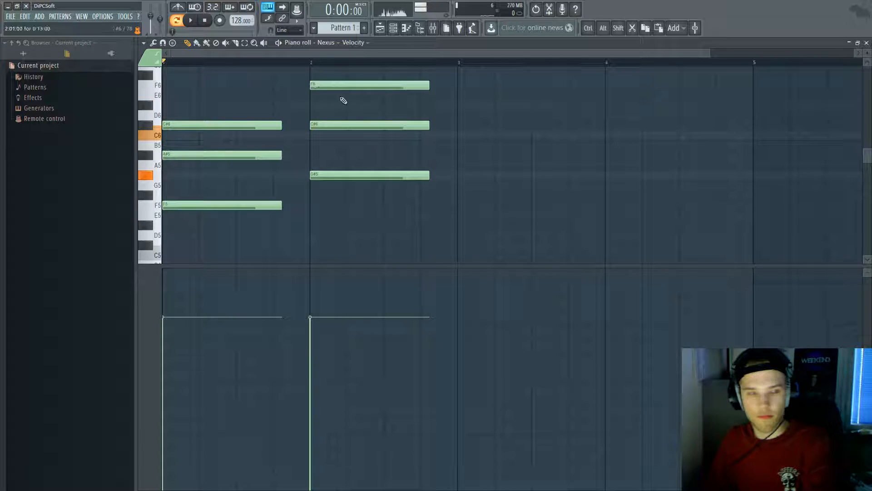
left_click(461, 176)
left_click(459, 136)
left_click(459, 105)
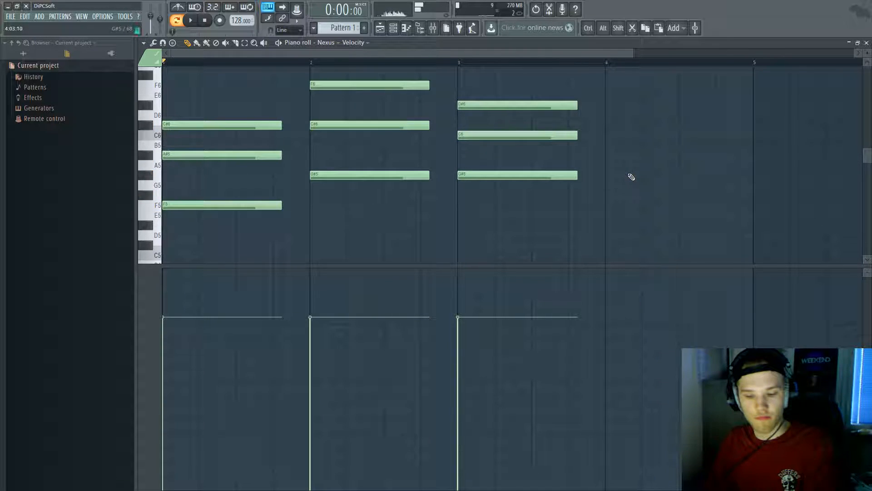
Step: Add bar 4's F#5–A#5–C#6 chord and a second F5–G#5–C#6 chord halfway through
left_click(611, 195)
left_click(606, 157)
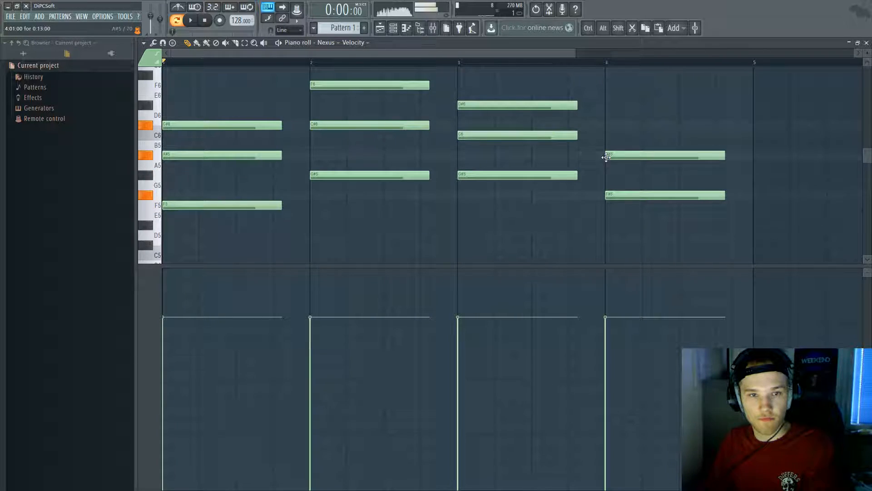
left_click(607, 125)
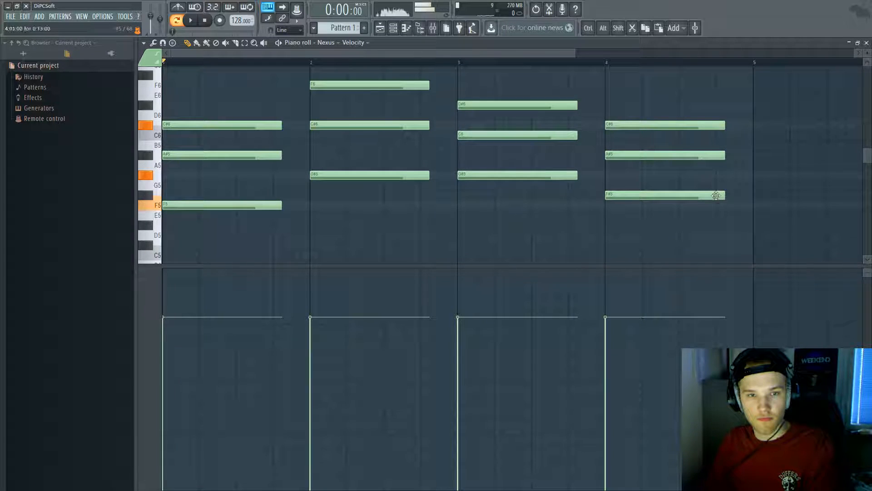
left_click(680, 205)
left_click(678, 176)
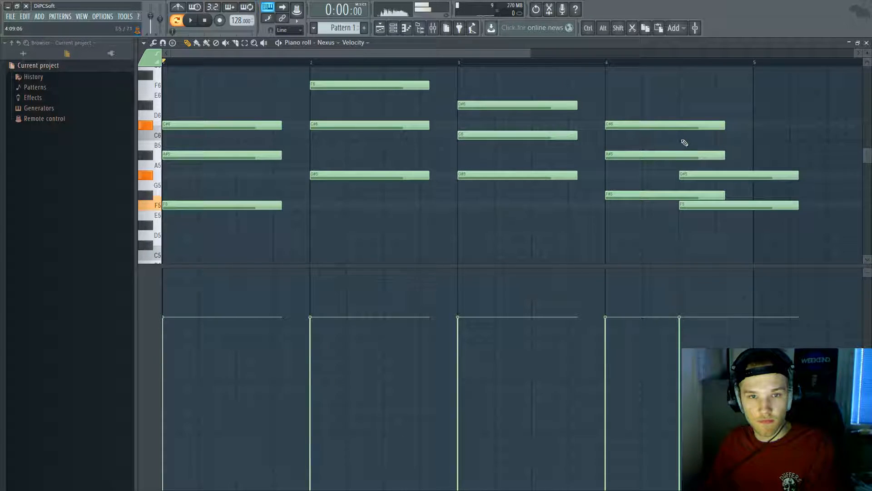
left_click_drag(725, 123, 683, 133)
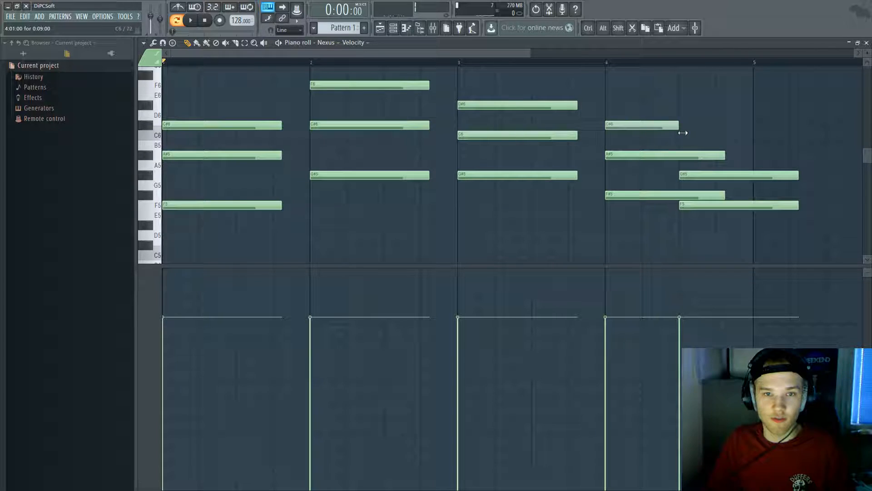
left_click(684, 127)
Step: Resize the notes so both bar-4 half chords and the first three chords fill their spans
left_click_drag(743, 228, 753, 126)
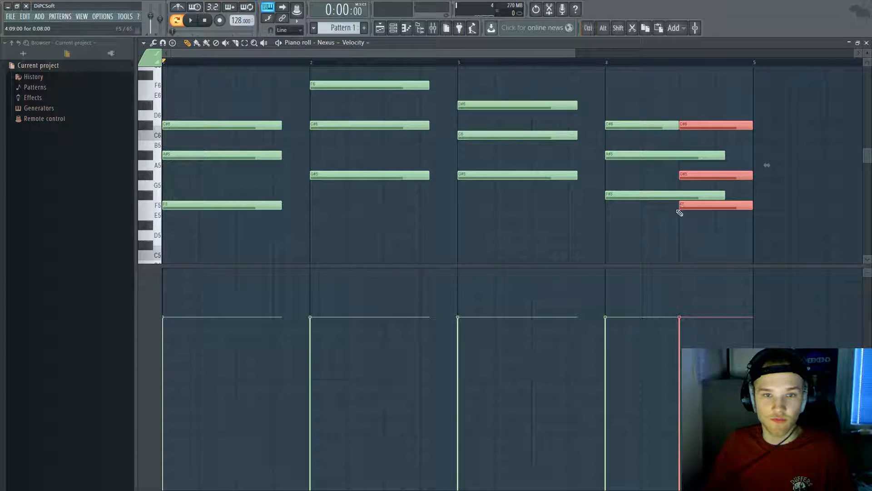
left_click_drag(680, 210, 732, 157)
left_click_drag(637, 229, 658, 155)
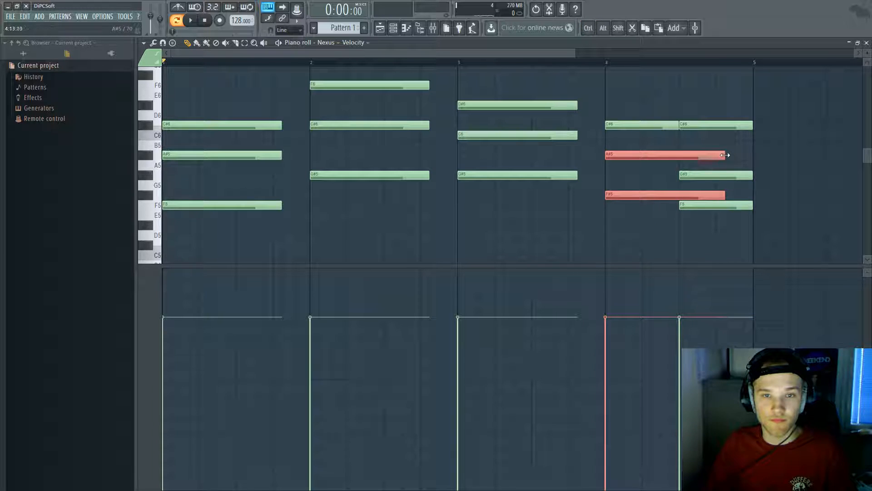
left_click_drag(725, 155, 680, 155)
key("space")
left_click_drag(258, 259, 546, 65)
left_click_drag(576, 132, 606, 131)
Step: Erase bar 4's second chord, leaving a single chord in that bar
right_click(604, 104)
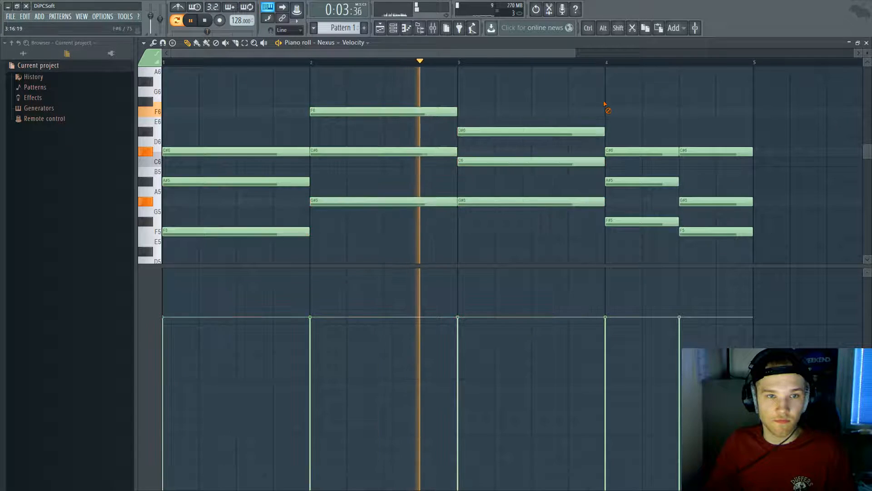
scroll(578, 129, "down", 2)
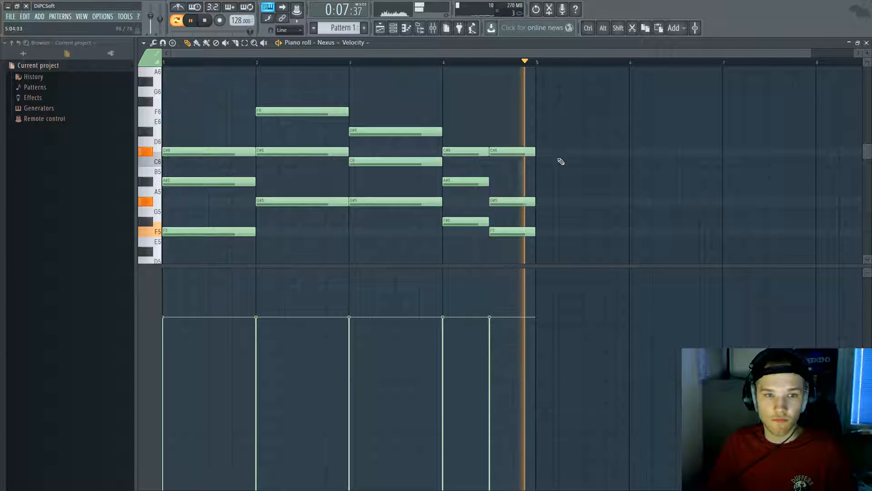
right_click(527, 232)
right_click(529, 201)
right_click(530, 151)
mouse_move(501, 97)
left_mouse_down()
mouse_move(482, 201)
mouse_move(490, 227)
mouse_move(535, 223)
left_mouse_up()
Step: Try shifting all notes down an octave, then restore them and deselect
scroll(337, 191, "down", 5)
key("ctrl+a")
key("ctrl+Down")
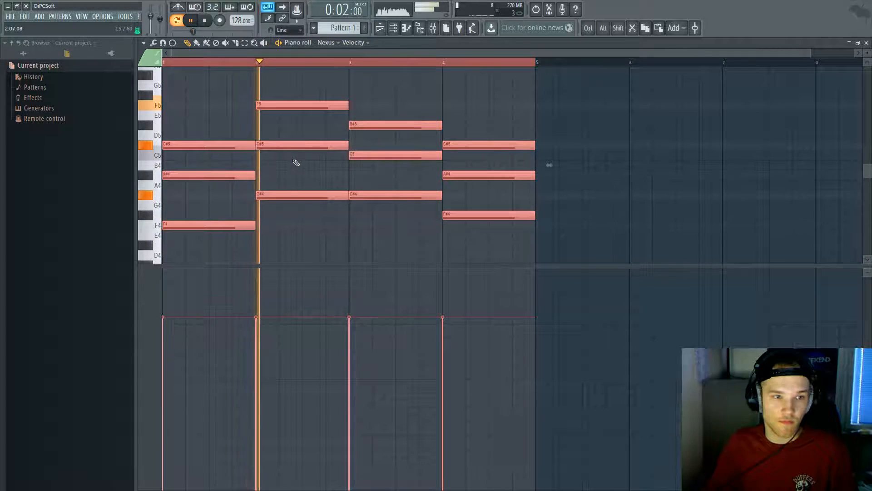
key("space")
key("ctrl+Up")
scroll(242, 171, "up", 4)
scroll(231, 195, "down", 1)
key("ctrl+d")
Step: Select the bass notes and drop them one octave below their chords
scroll(217, 232, "down", 3)
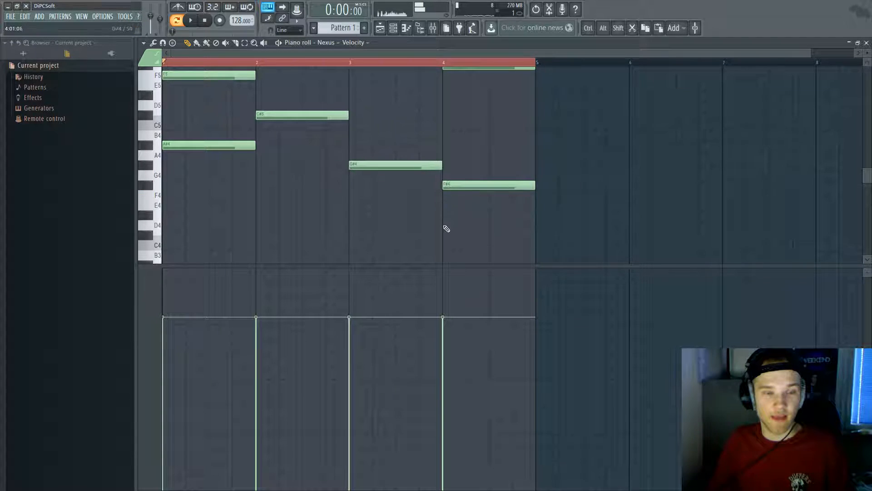
scroll(459, 231, "up", 3)
scroll(469, 247, "down", 3)
left_click_drag(508, 229, 207, 149)
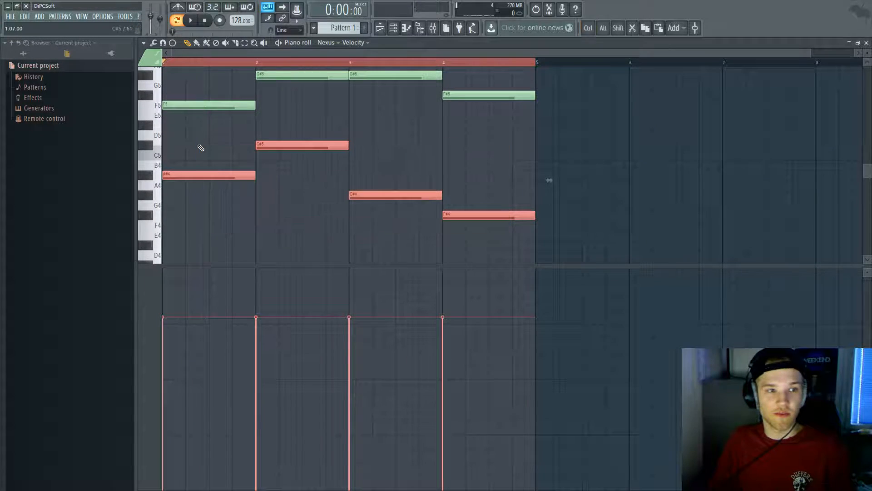
key("ctrl+Down")
scroll(200, 148, "down", 3)
scroll(338, 167, "down", 1)
left_click(338, 167, "ctrl")
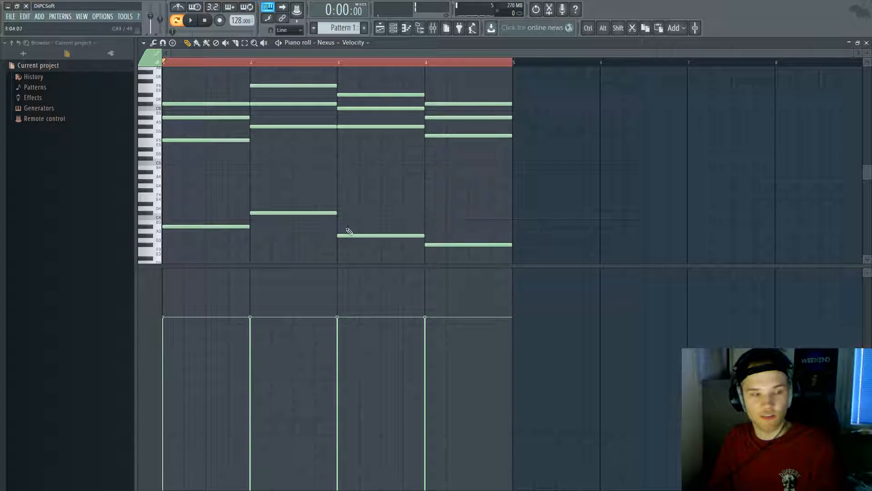
key("g")
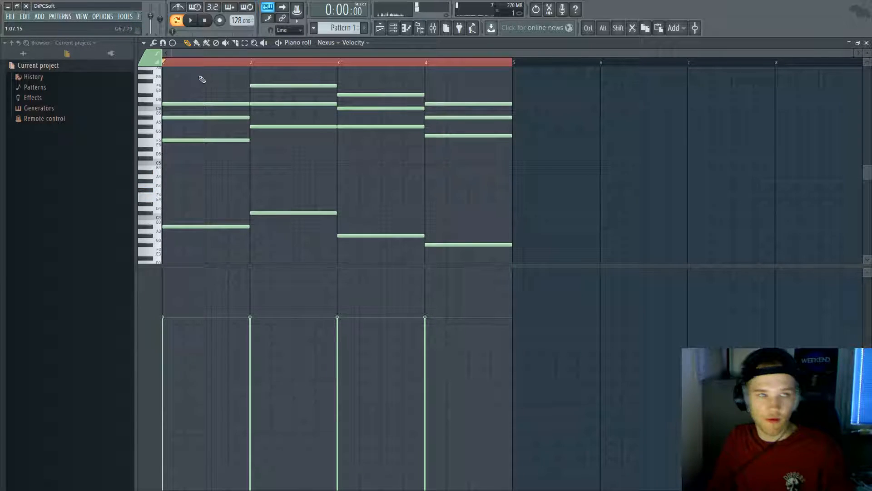
key("space")
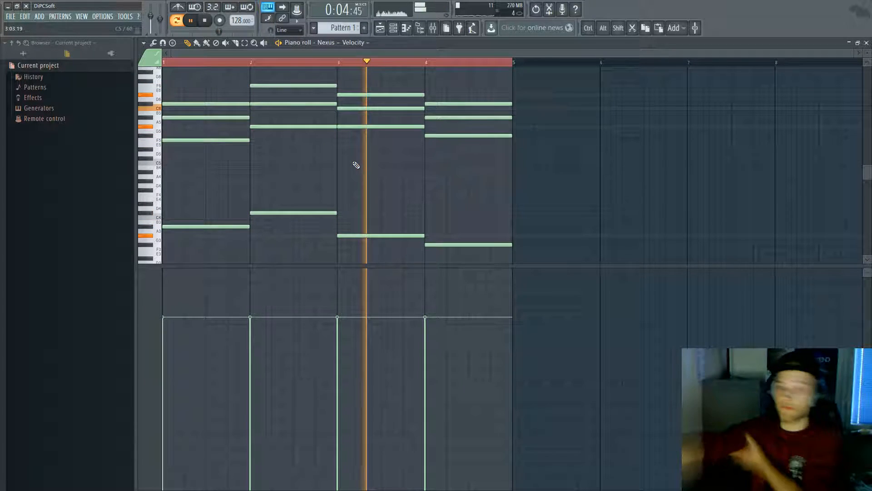
key("space")
Step: Place Pattern 1 at Track 1, bar 1 and duplicate it along the track
key("Escape")
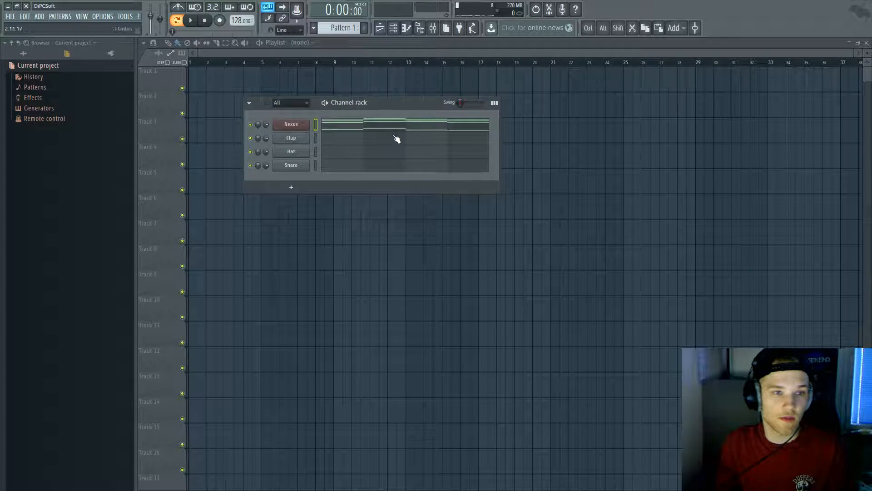
left_click(362, 95)
left_click_drag(366, 106, 202, 76)
key("ctrl+b")
key("ctrl+b")
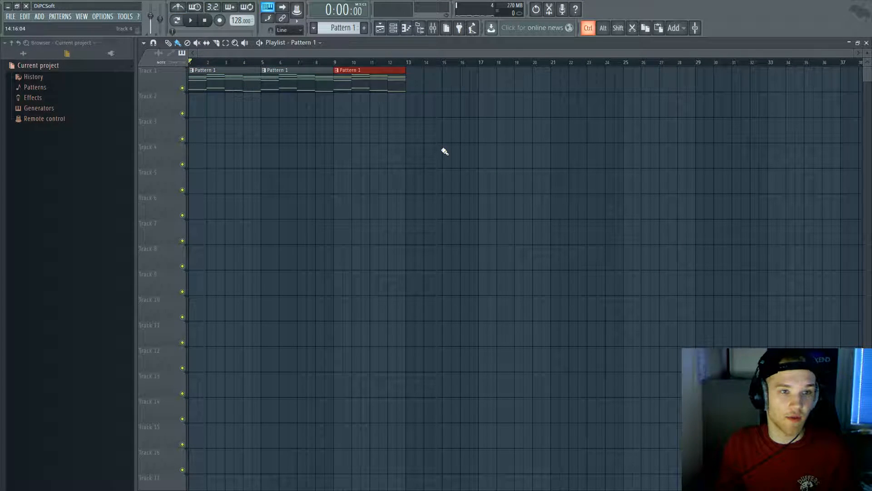
key("ctrl+b")
Step: Replace the Clap channel with a Nexus loaded with the Classical WW Dance Piccolo preset
left_click(403, 30)
right_click(325, 131)
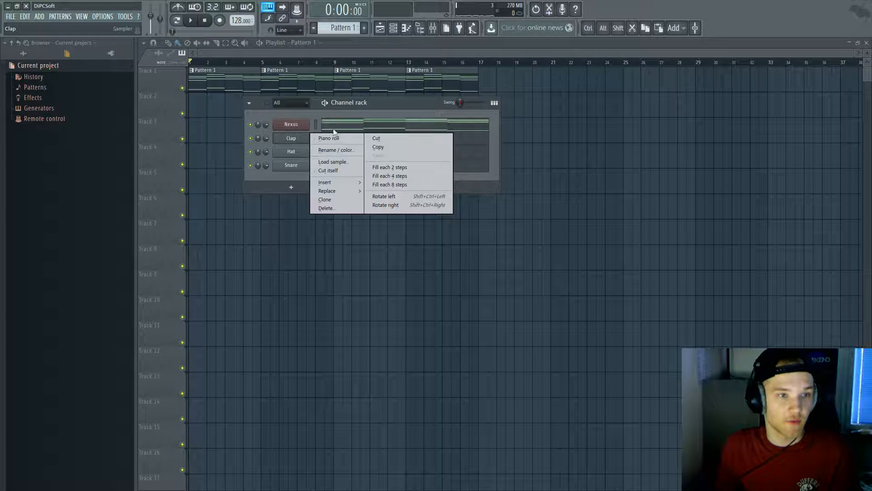
mouse_move(327, 190)
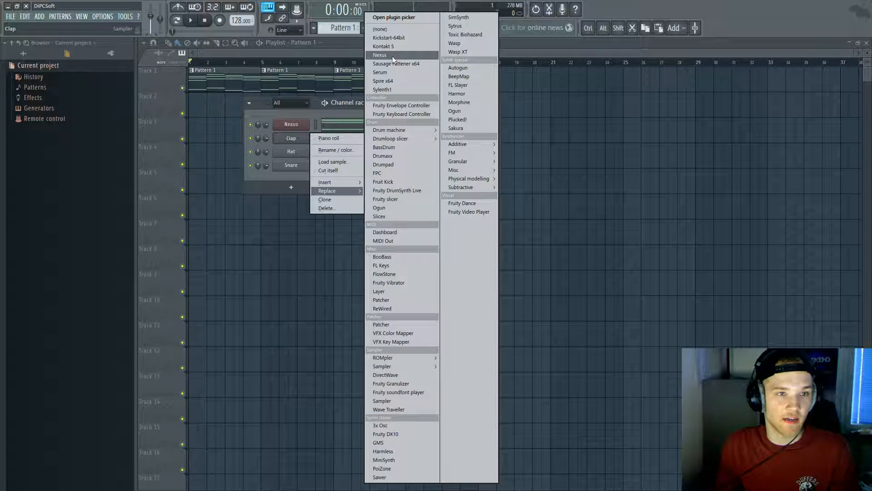
left_click(392, 56)
left_click(363, 274)
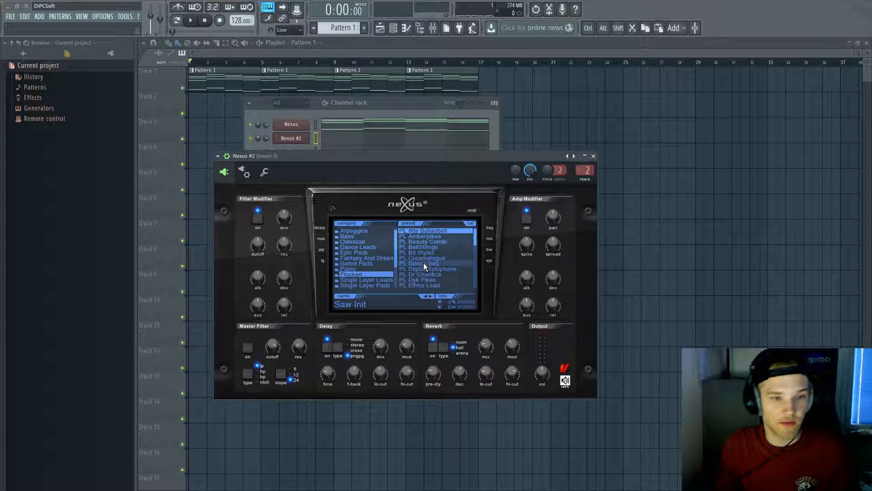
left_click(366, 241)
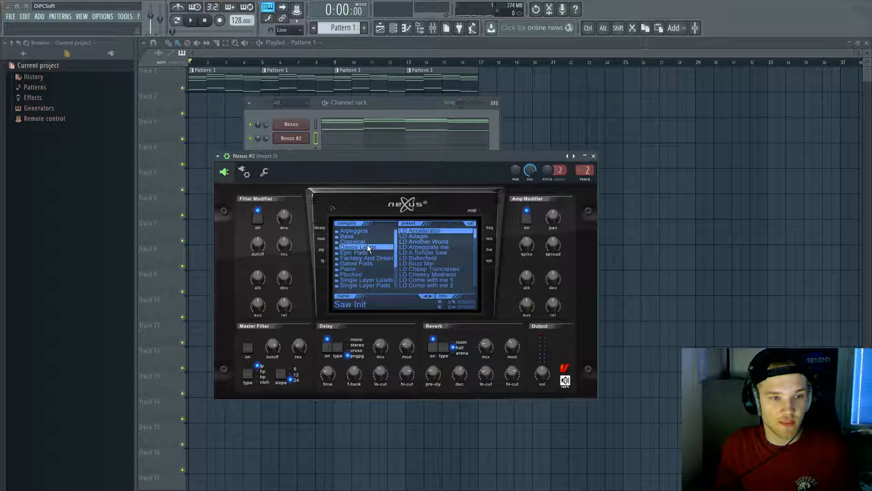
left_click_drag(475, 237, 474, 283)
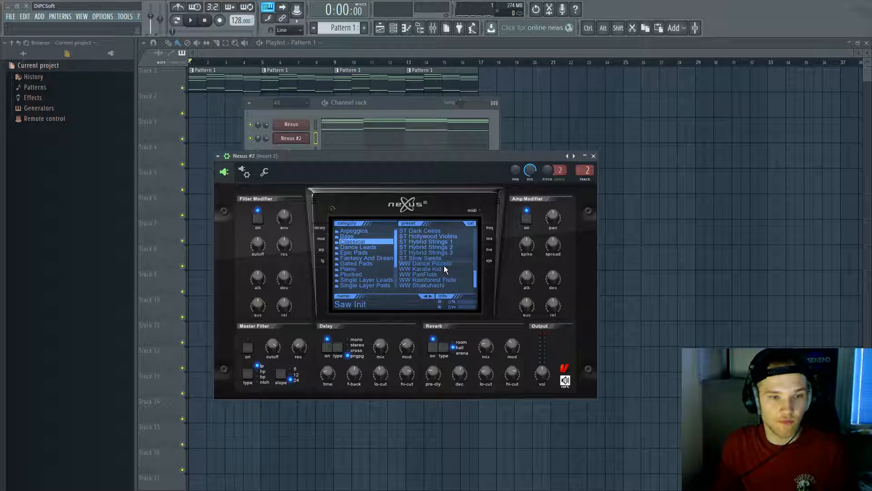
left_click(444, 266)
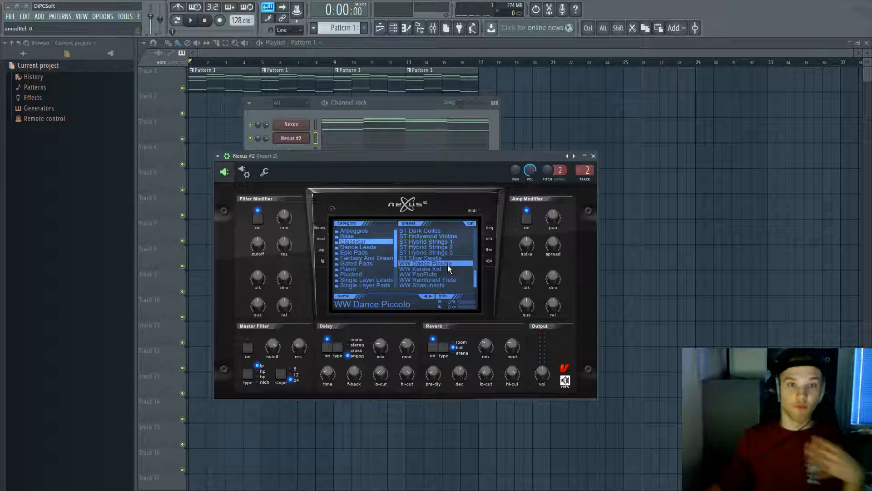
Step: Audition the piccolo preset on the keyboard and open its piano roll
key("x")
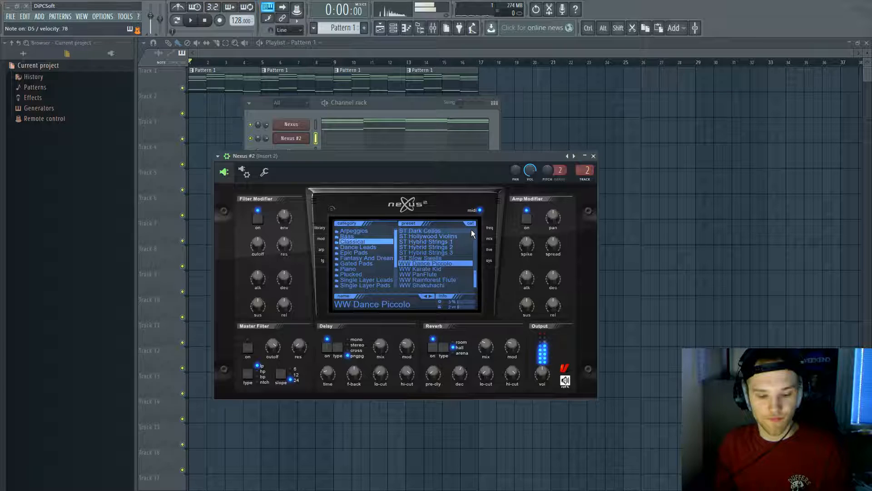
key("j")
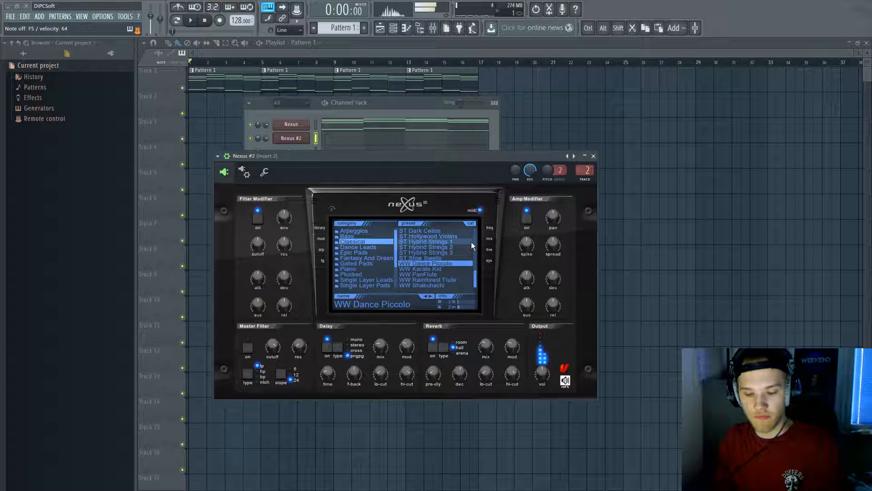
key("q")
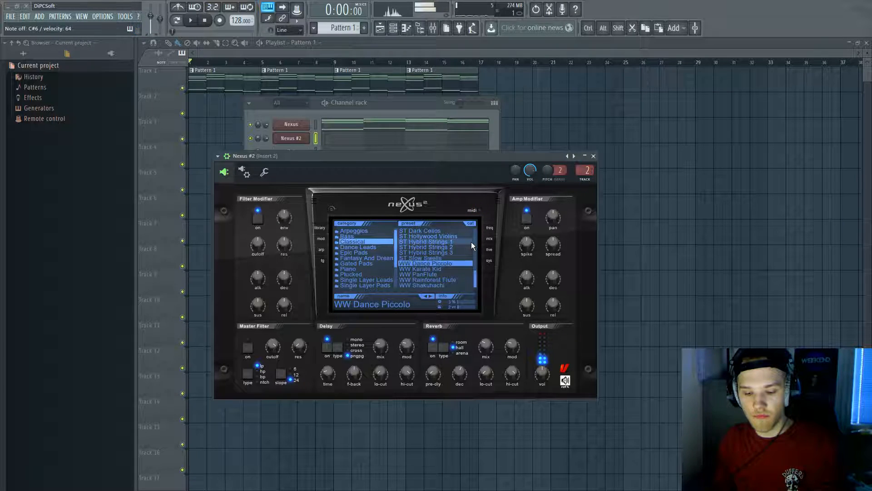
key("j")
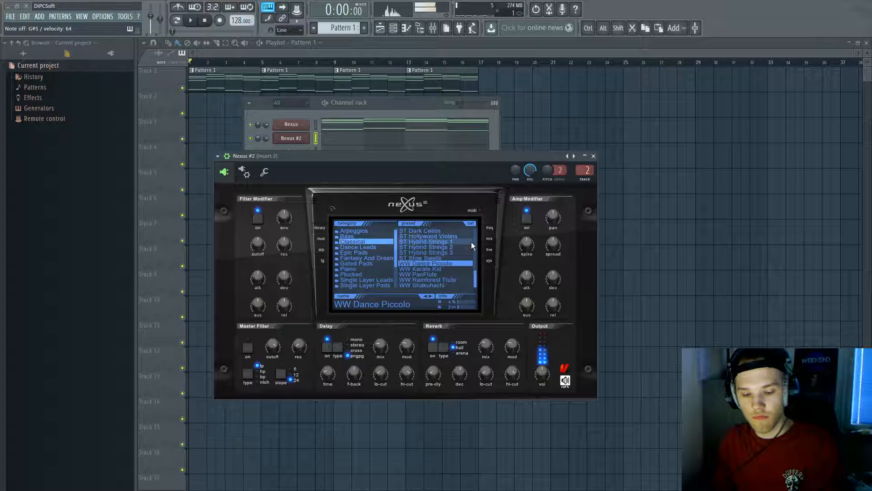
key("g")
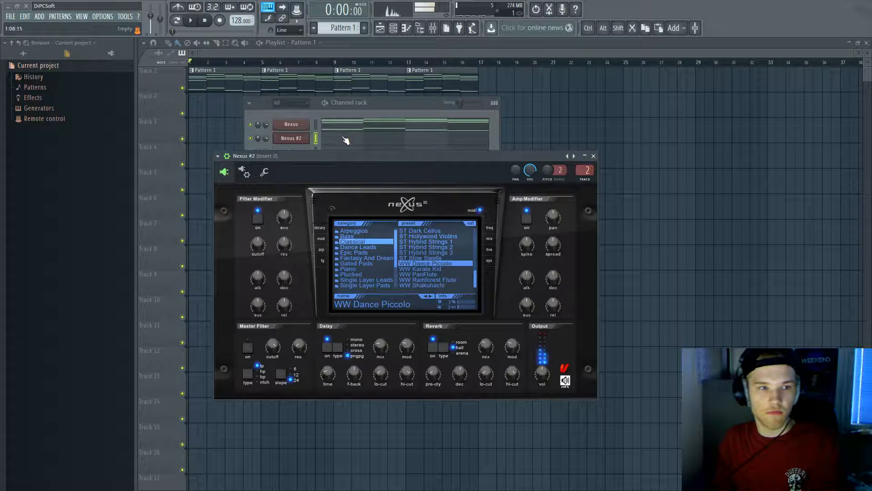
key("F7")
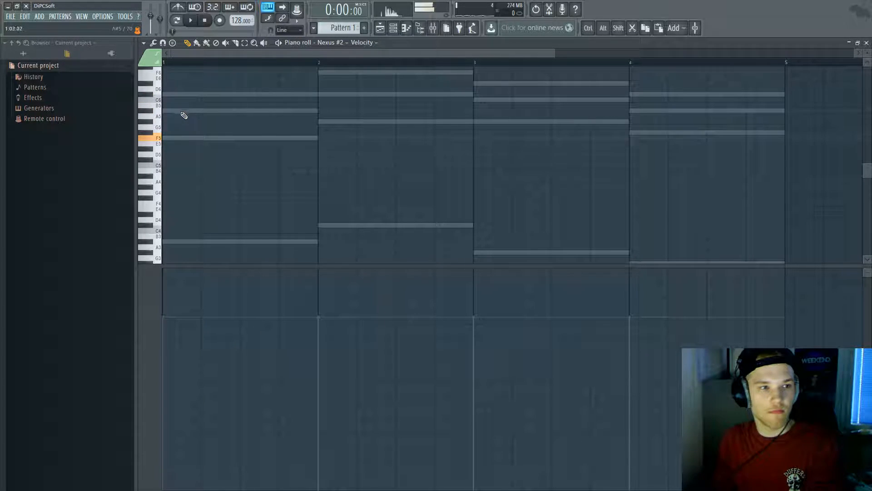
Step: Shorten F5 to an eighth and add A5 and C6 to form a rising arpeggio
left_click(171, 138)
left_click_drag(316, 139, 181, 138)
left_click(187, 111)
left_click(210, 95)
key("space")
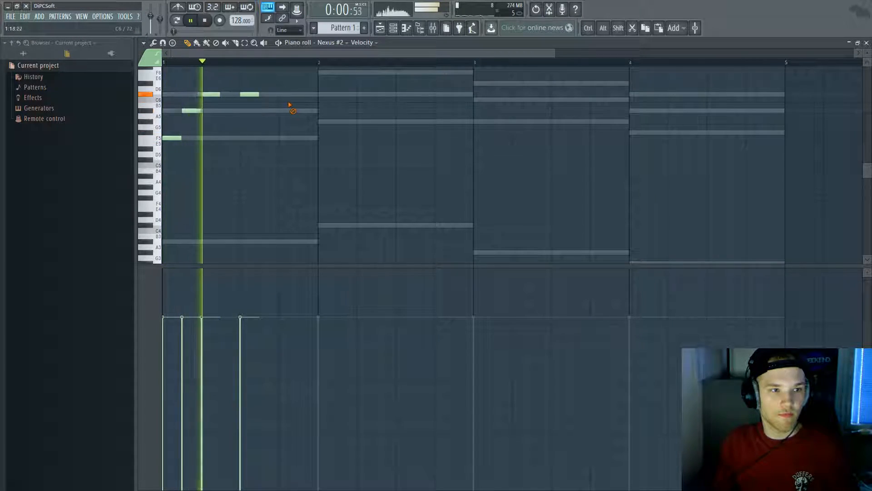
key("space")
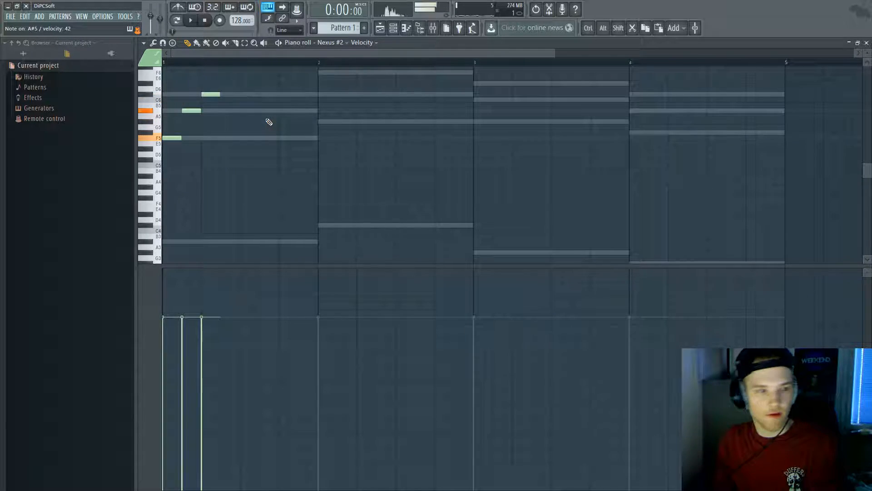
Step: Repeat the F5–A5–C6 arpeggio in the second half of bar 1
key("space")
left_click(242, 138)
left_click(263, 110)
left_click(278, 94)
key("space")
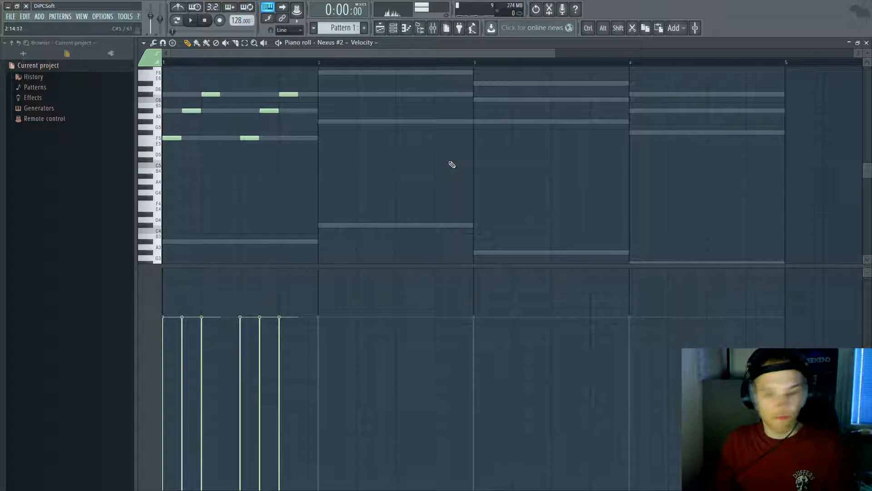
Step: Copy the bar 1 arpeggio into bar 2, removing a stray D#6 note
scroll(323, 144, "up", 3)
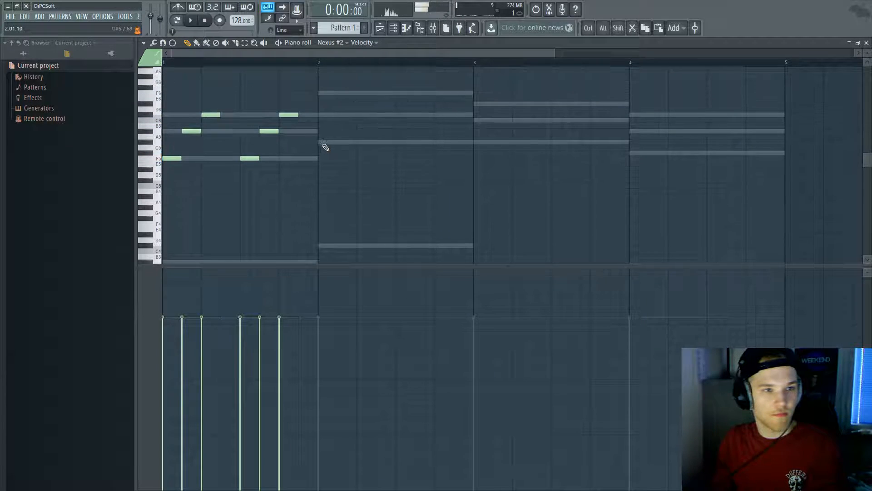
left_click(356, 120)
key("space")
right_click(364, 117)
left_click_drag(315, 181, 396, 109)
left_click_drag(324, 171, 404, 171)
left_click(492, 177, "ctrl")
key("space")
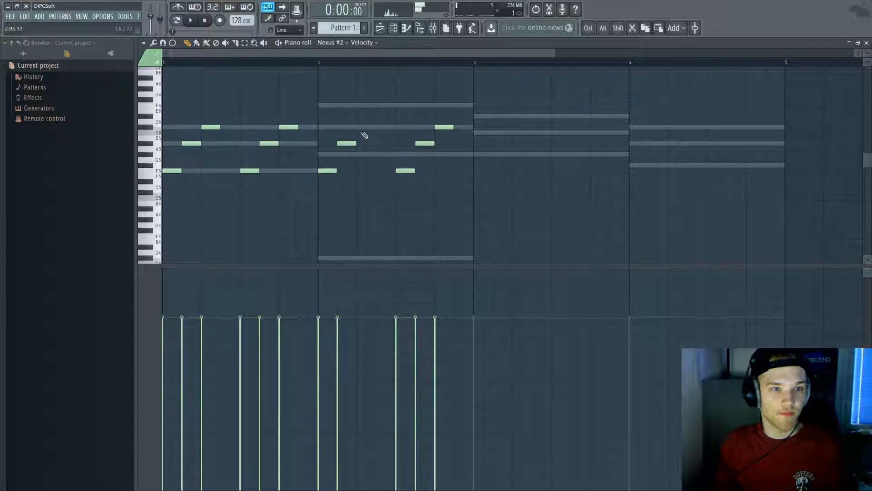
Step: Add C6 and D6 notes in bar 2, then delete three bar 2 notes
left_click(436, 133)
scroll(446, 143, "down", 2)
key("space")
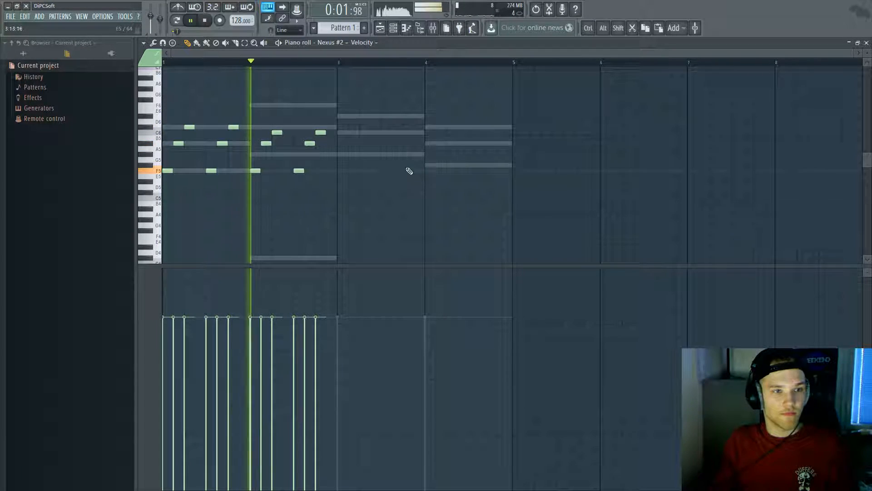
key("space")
left_click_drag(327, 134, 272, 129)
left_click(277, 127)
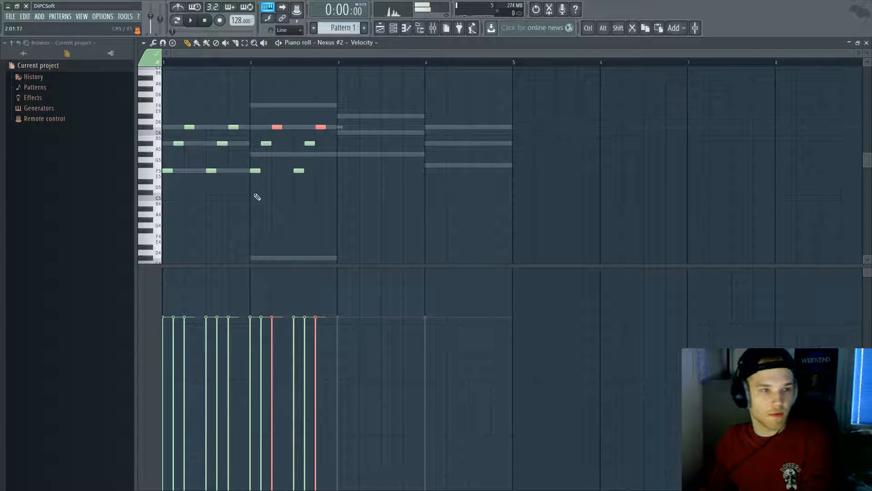
right_click(256, 171)
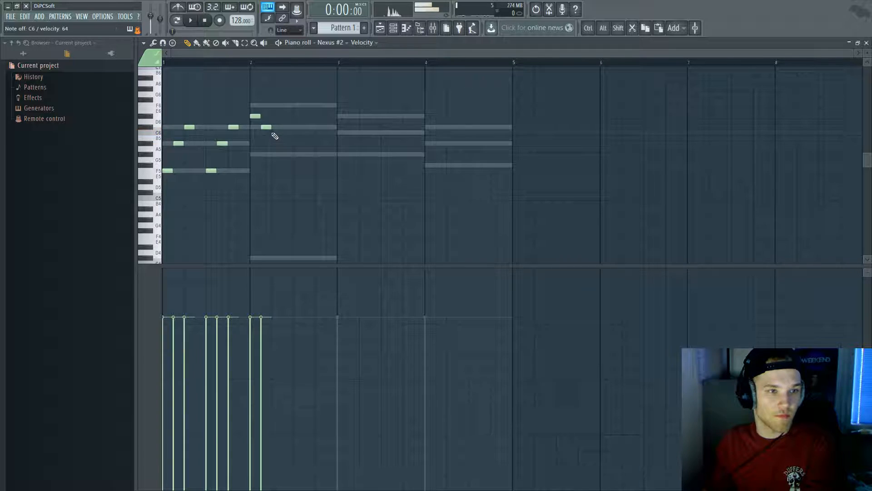
Step: Add three higher arpeggio notes in bar 2 of the Nexus #2 melody
key("space")
left_click(296, 116)
left_click(311, 128)
left_click(317, 132)
key("space")
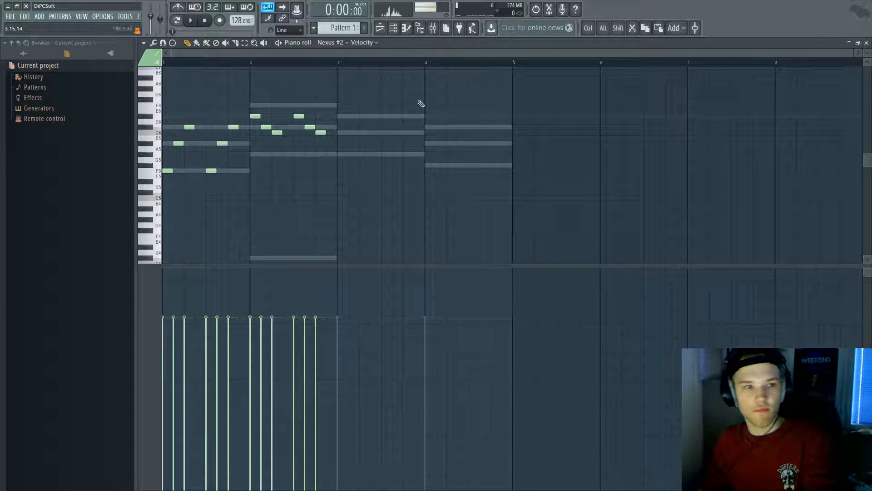
Step: Start bar 3's phrase with C6, D#6 and C6 notes
key("space")
left_click(342, 132)
left_click(346, 117)
scroll(347, 131, "up", 3)
left_click(351, 132)
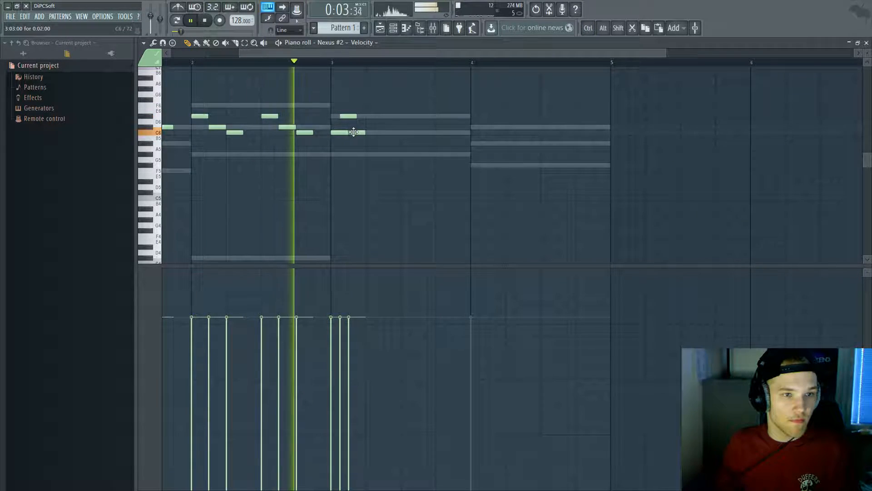
key("space")
Step: Place an A#5 then a C6 note in bar 3, replacing misplaced attempts
left_click_drag(369, 105, 327, 145)
key("space")
left_click(361, 143)
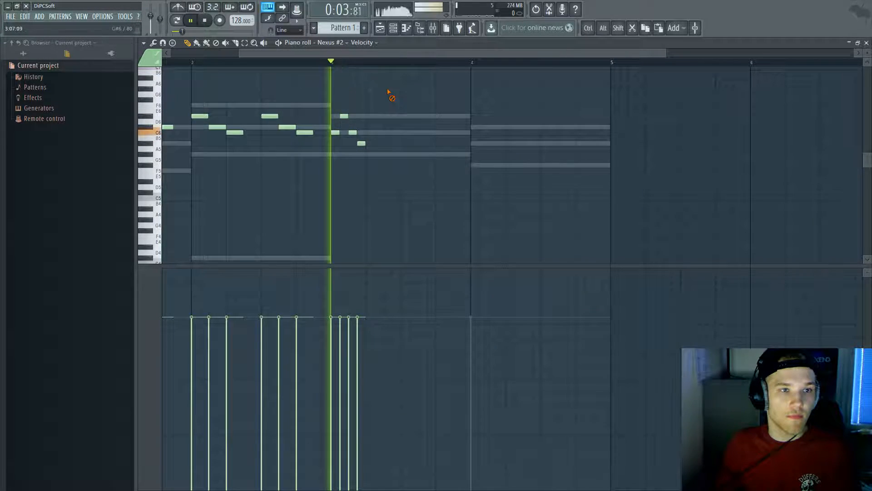
key("space")
right_click(364, 144)
key("space")
left_click(372, 144)
key("space")
key("space")
left_click(378, 133)
key("space")
right_click(371, 144)
right_click(378, 133)
right_click(369, 144)
left_click(361, 143)
key("space")
left_click(370, 132)
key("space")
key("space")
Step: Move the bar 3 C6 note earlier and stretch it into a long note
left_click(379, 133)
right_click(370, 134)
right_click(378, 134)
key("space")
left_click(370, 134)
key("space")
left_click_drag(373, 133, 399, 135)
key("space")
Step: Follow the long C6 with an A#5, then a G#5 replacing a C6
key("space")
key("space")
left_click(406, 143)
left_click(440, 132)
key("space")
key("space")
right_click(460, 133)
left_click(439, 155)
key("space")
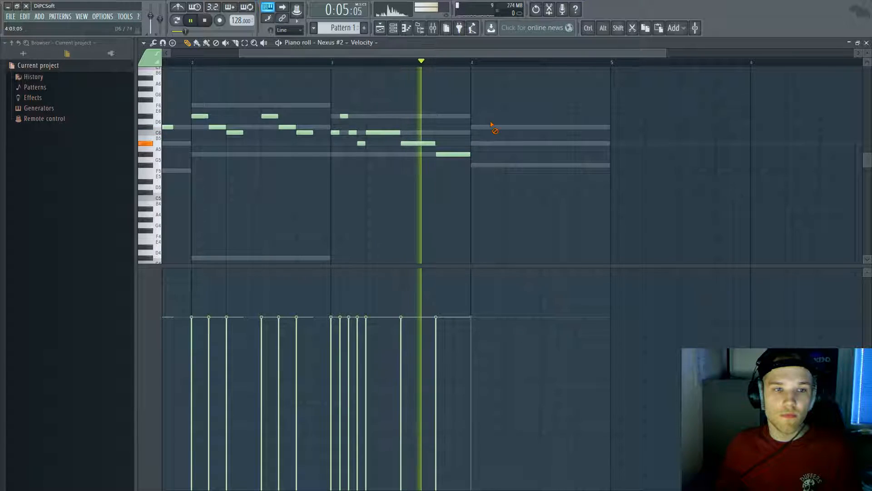
left_click_drag(280, 54, 192, 56)
key("space")
left_click(164, 61)
Step: Remove the three trailing bar 3 notes and add a C6 in their place
right_click(563, 155)
right_click(529, 143)
right_click(495, 133)
key("space")
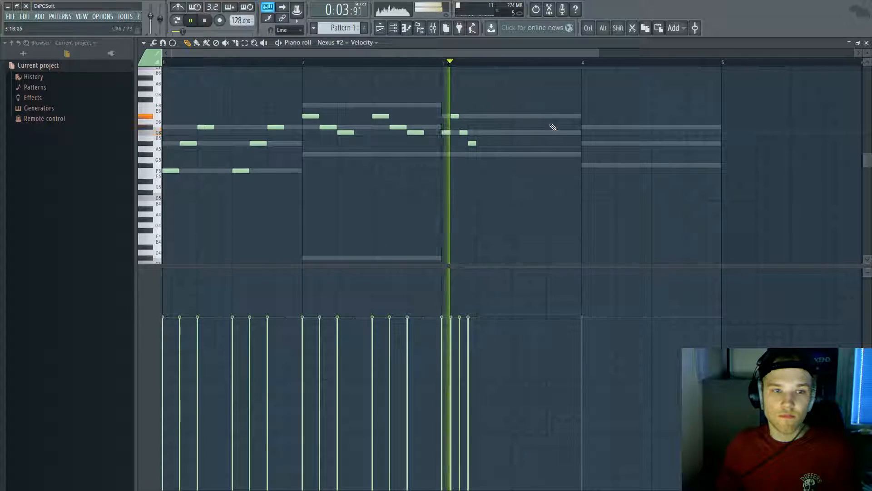
key("space")
left_click(482, 135)
Step: Duplicate the bar 3 notes to the right with Ctrl+B, then add a C#6 at bar 4
key("space")
left_click_drag(518, 156, 450, 117)
key("ctrl+b")
key("ctrl+d")
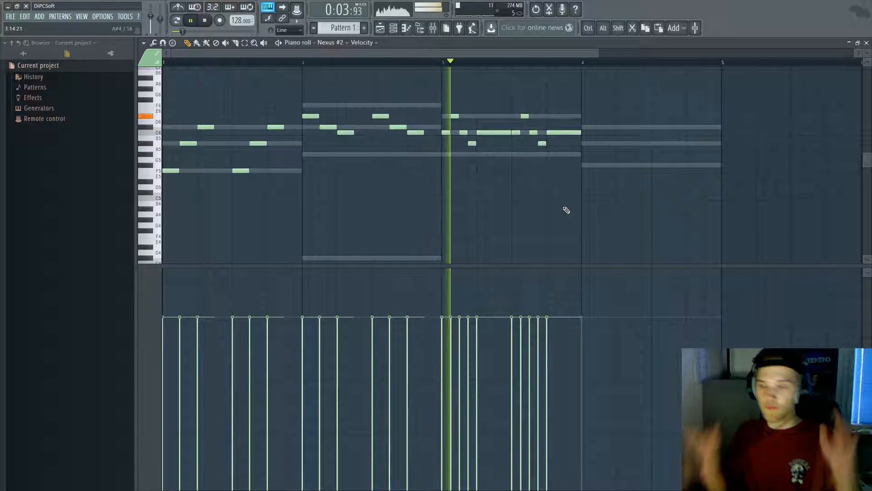
key("space")
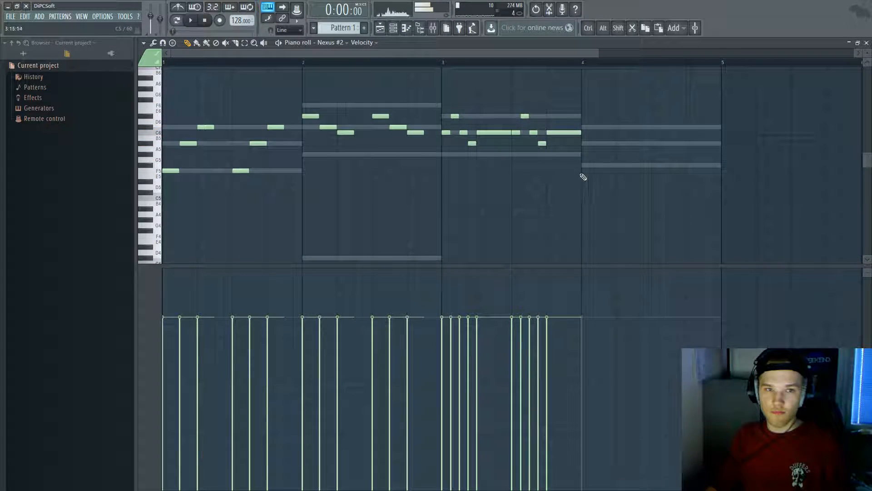
left_click(590, 126)
Step: Delete bar 4's A#5 note and copy bar 1's six-note arpeggio into bar 4
right_click(615, 145)
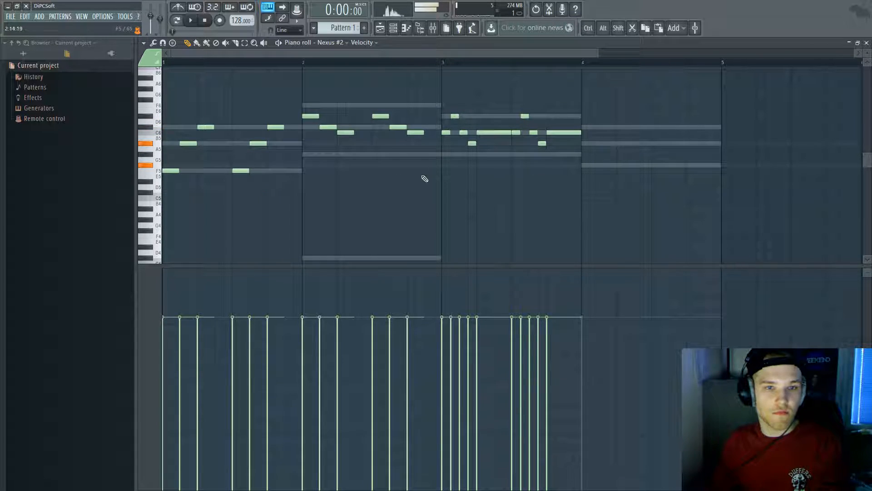
left_click_drag(278, 181, 162, 122)
left_click_drag(172, 167, 592, 166)
left_click(509, 204, "ctrl")
key("space")
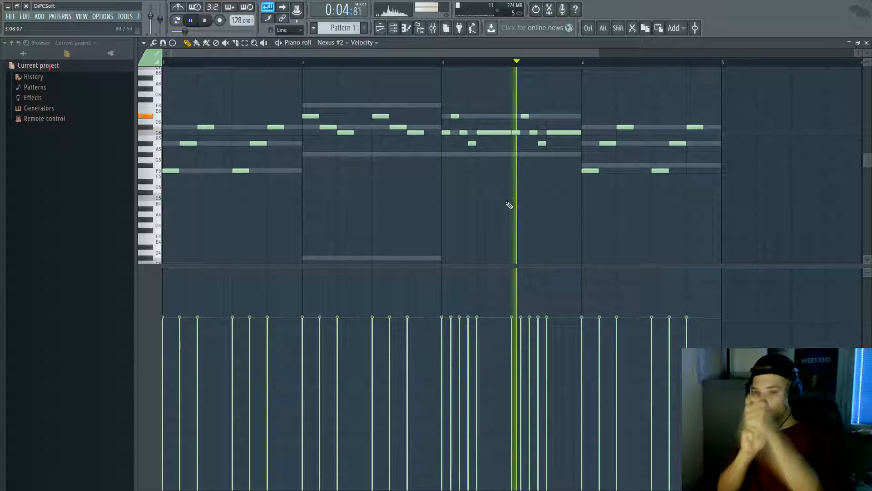
key("space")
Step: Swap bar 3's long C6 for a trial D#6, then settle on a new C6 note
left_click_drag(580, 180, 674, 155)
left_click(445, 65)
key("space")
key("space")
right_click(488, 133)
left_click(482, 117)
key("space")
key("space")
right_click(493, 117)
key("space")
key("space")
key("space")
left_click(479, 132)
key("space")
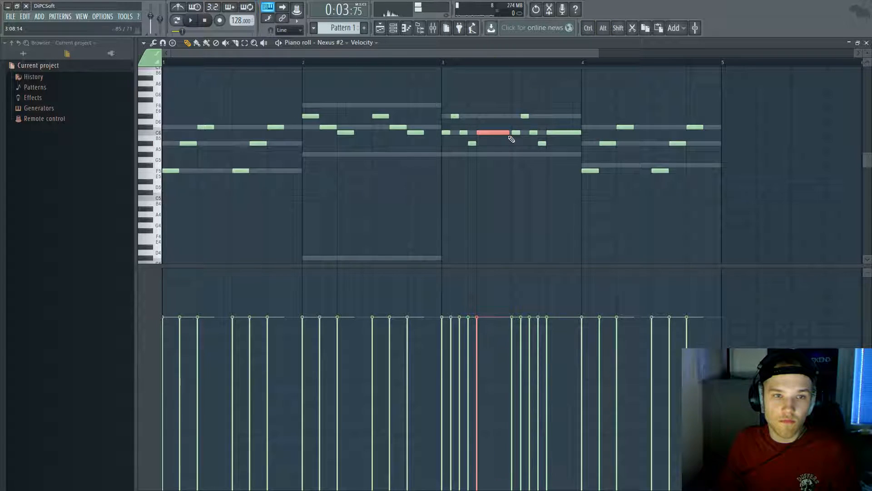
key("space")
Step: Redraw bar 3's last C6 shorter and shorten the long C6 note's end
key("space")
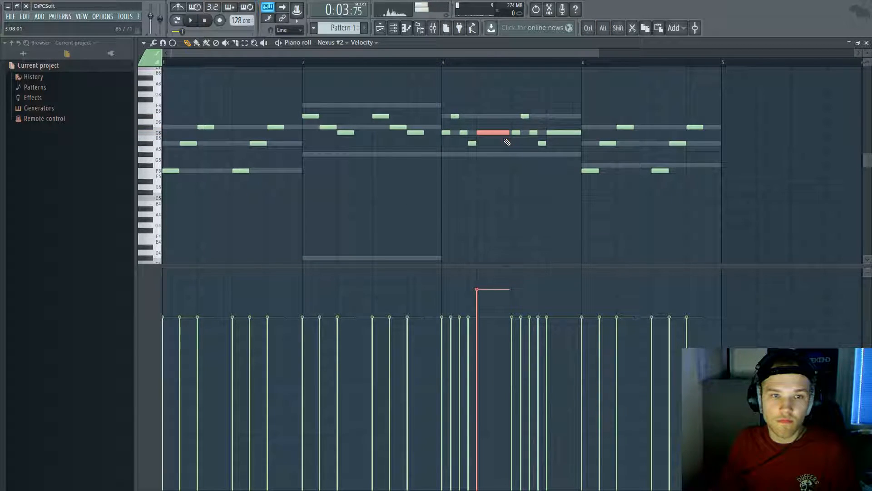
key("space")
right_click(559, 132)
left_click(549, 132)
left_click_drag(509, 133, 502, 135)
key("space")
key("space")
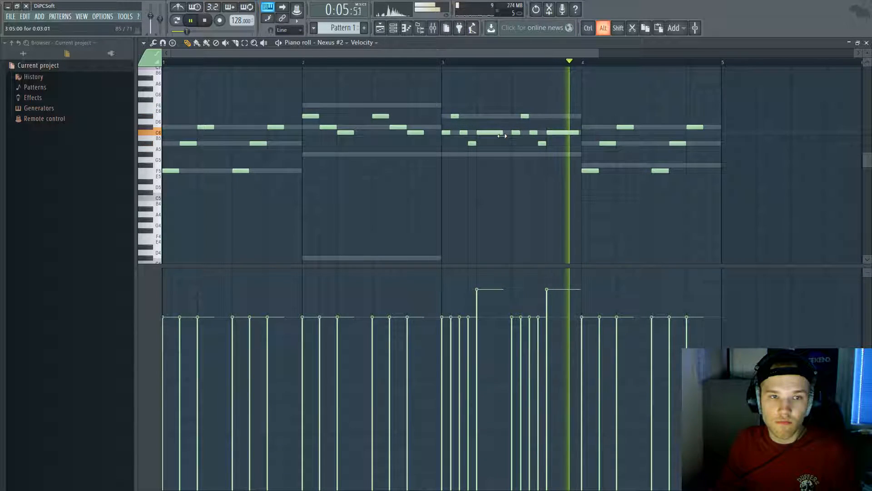
Step: Add a long, loud C6 note ending bar 3
key("space")
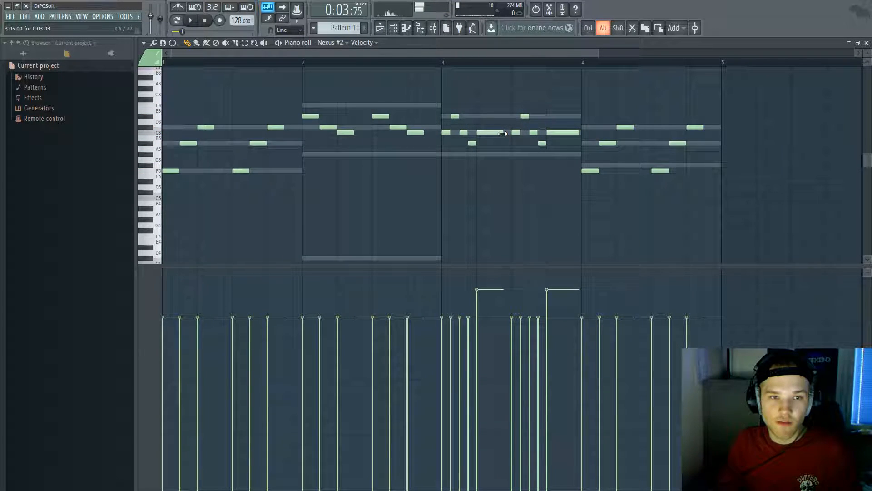
scroll(502, 134, "up", 5)
scroll(502, 133, "down", 5)
left_click(583, 133)
scroll(521, 133, "up", 2)
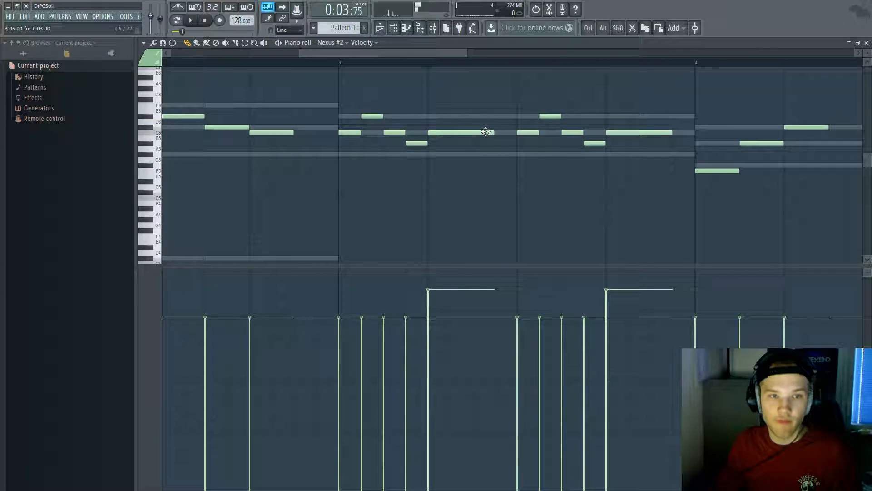
scroll(508, 135, "down", 4)
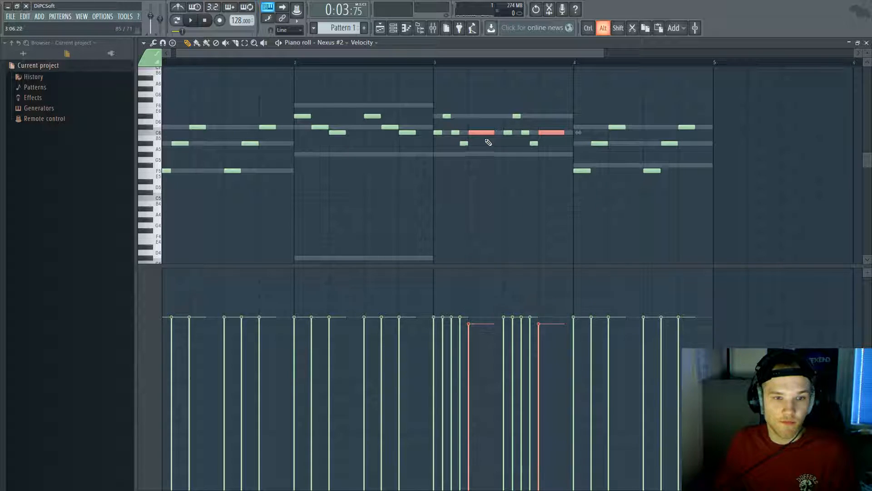
scroll(489, 143, "up", 2)
key("space")
Step: Erase all six repeated arpeggio notes in bar 4
left_click(534, 170, "ctrl")
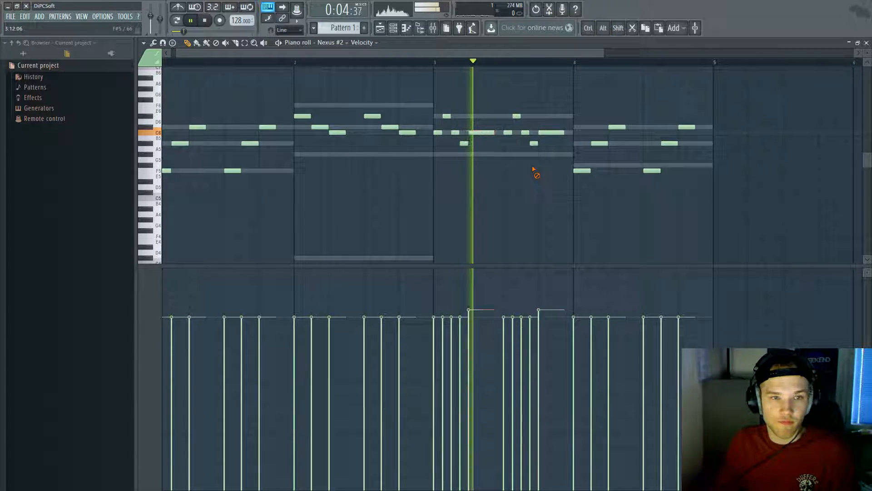
right_click(581, 171)
right_click(600, 143)
right_click(617, 127)
right_click(652, 171)
right_click(670, 143)
right_click(687, 127)
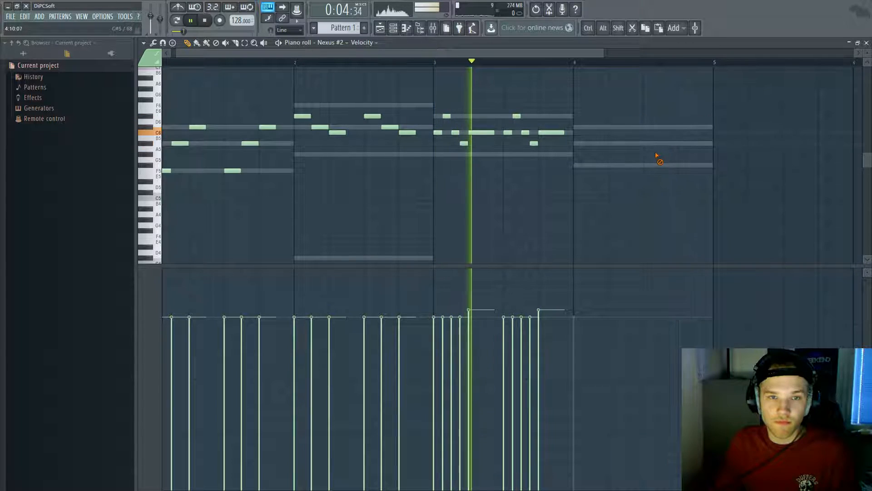
key("space")
Step: Try C6 and A5 notes at bar 4's start, then erase those trial notes
left_click(574, 127)
key("space")
left_click_drag(597, 126, 605, 138)
key("space")
key("space")
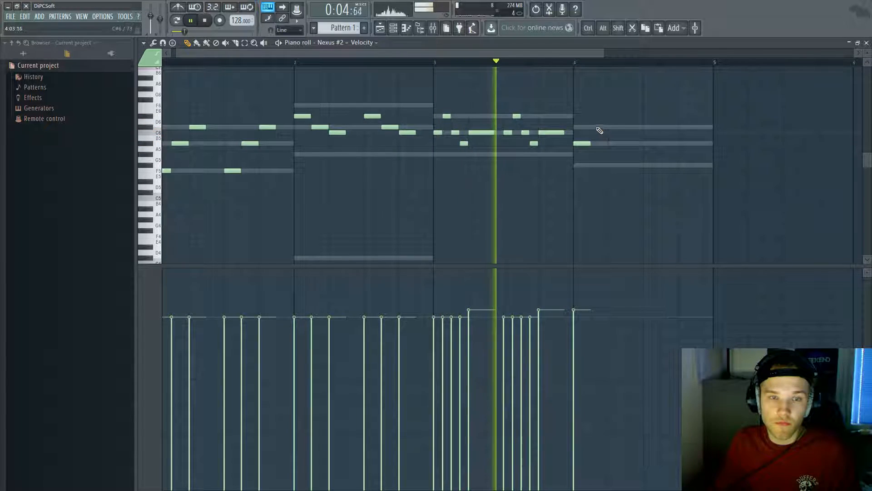
left_click(598, 127)
key("space")
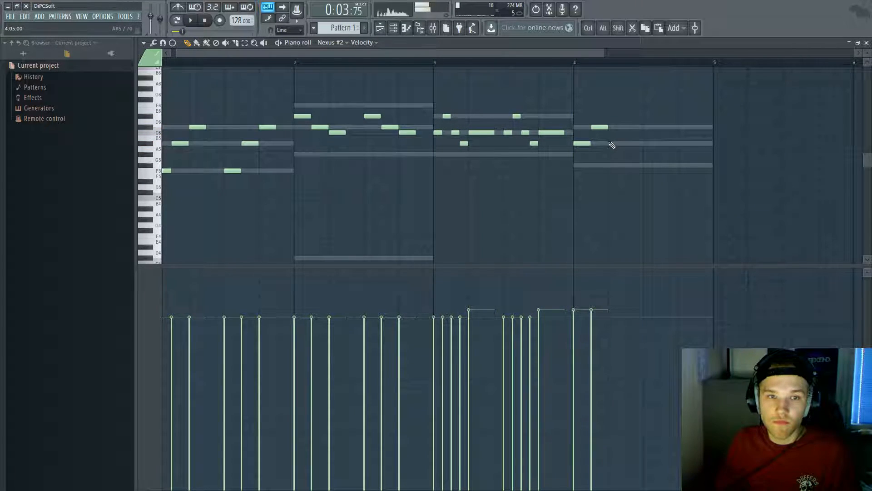
right_click(611, 132)
right_click(600, 128)
Step: Test D#6 and F6 notes in bar 4 and rewind the song to the beginning
key("space")
right_click(586, 143)
left_click(579, 117)
key("space")
right_click(584, 116)
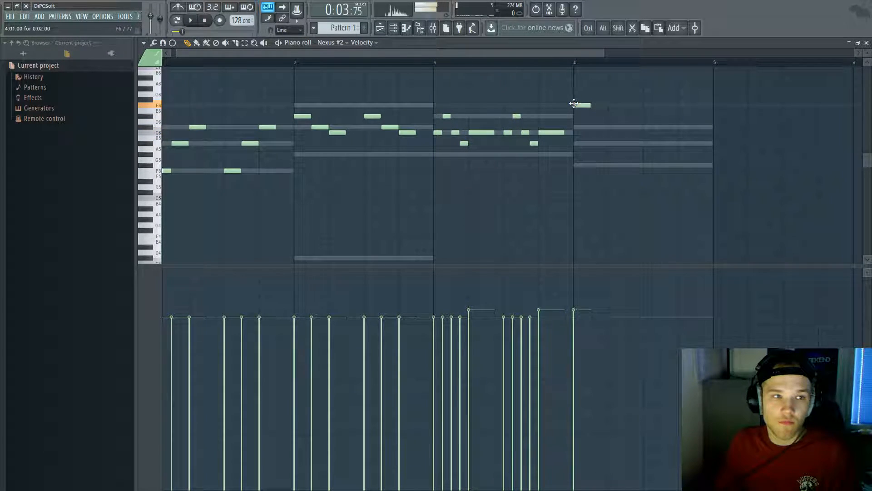
key("space")
left_click(650, 105)
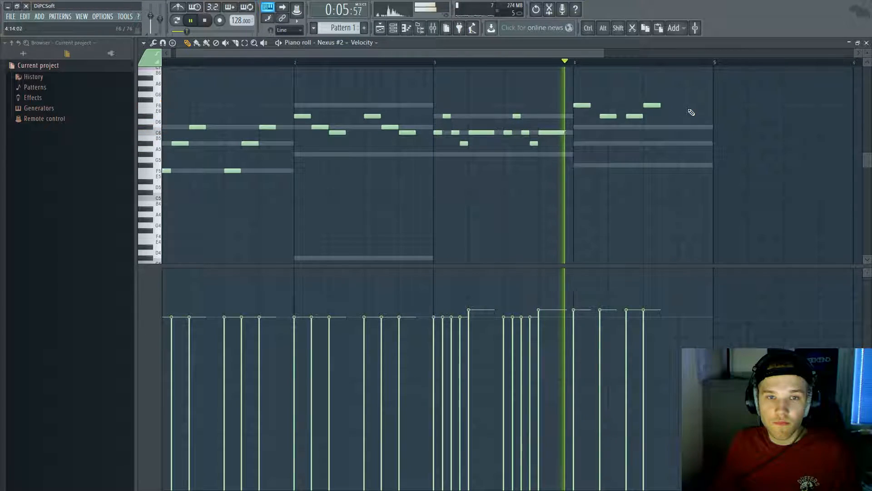
key("space")
right_click(653, 107)
left_click_drag(230, 64, 17, 58)
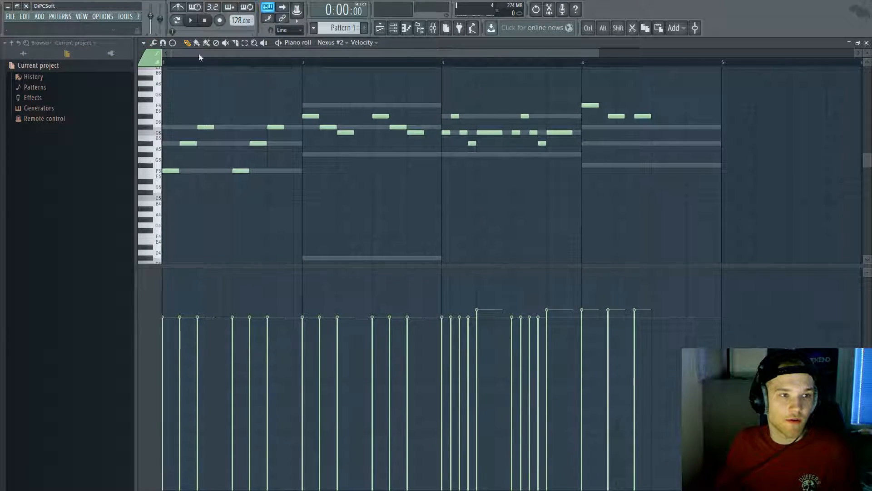
Step: Revise bar 4 of the melody: remove two D#6 notes, drop one to A#5, add a D#6
left_click(195, 20)
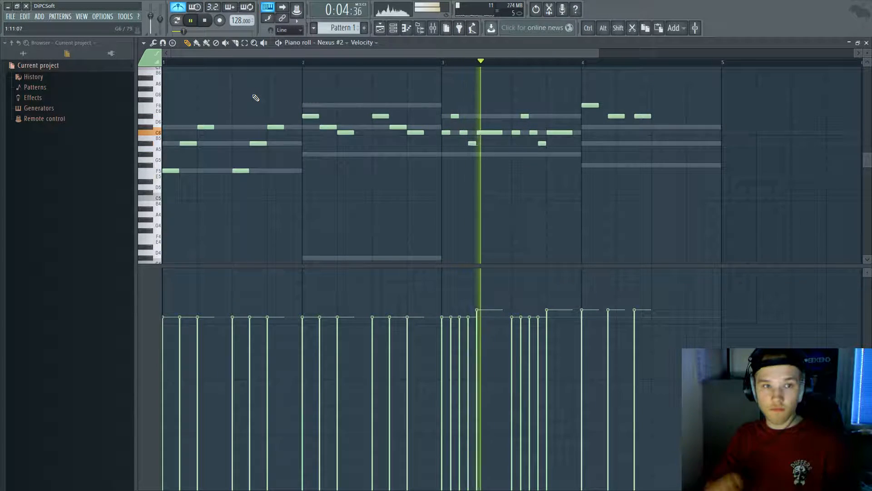
key("space")
left_click(586, 65)
right_click(643, 117)
right_click(616, 117)
key("space")
key("space")
key("space")
mouse_move(622, 128)
left_mouse_down()
mouse_move(615, 142)
mouse_move(616, 127)
left_mouse_up()
key("space")
key("space")
key("space")
key("space")
left_click(654, 105)
key("space")
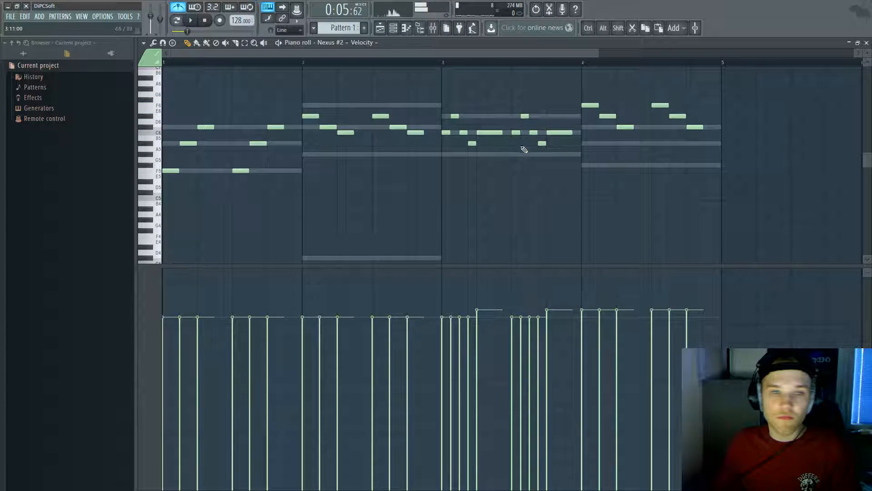
Step: Clear bar 3's notes and pencil in a rising C6–C#6–D#6 figure
left_click_drag(468, 116, 449, 111)
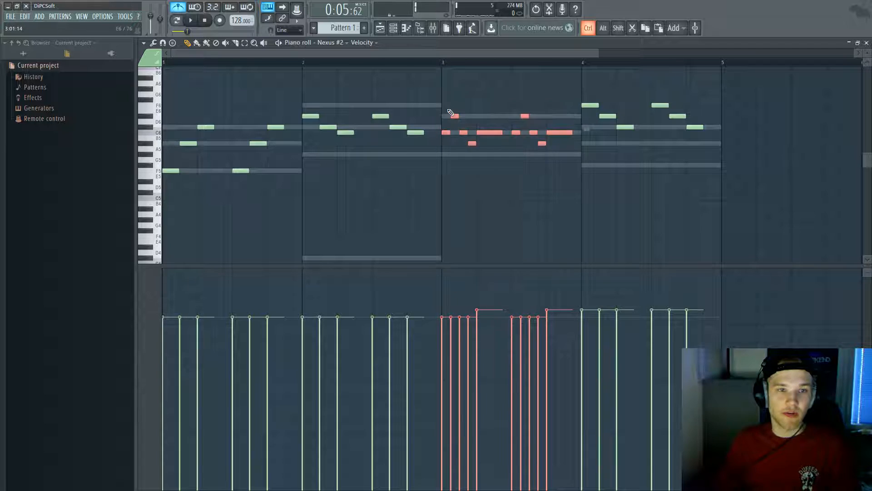
key("Delete")
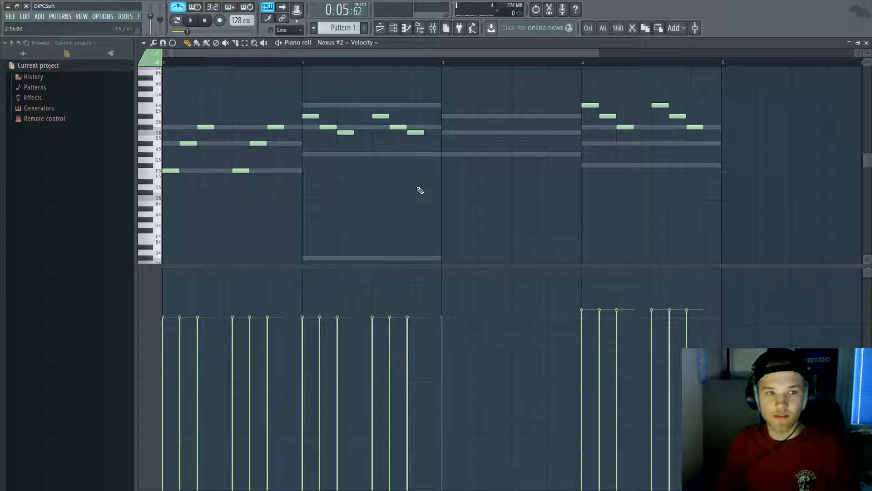
key("space")
key("space")
key("space")
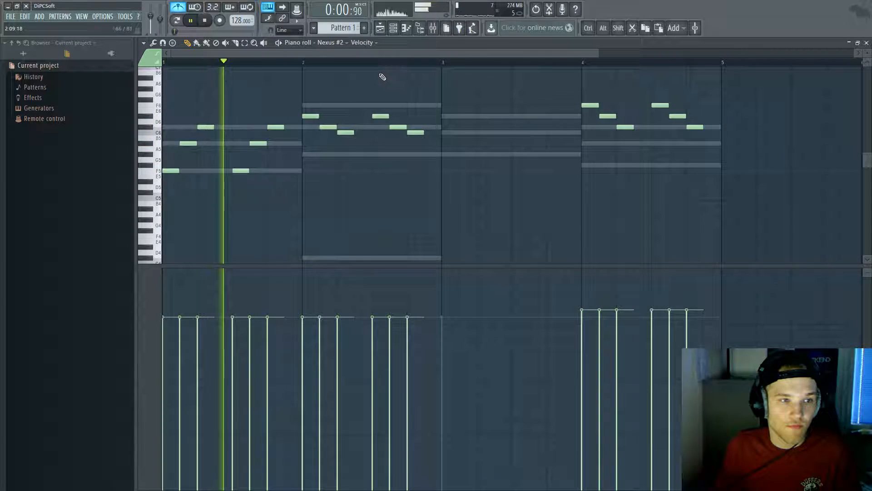
left_click(446, 132)
left_click(463, 127)
key("space")
left_click(478, 116)
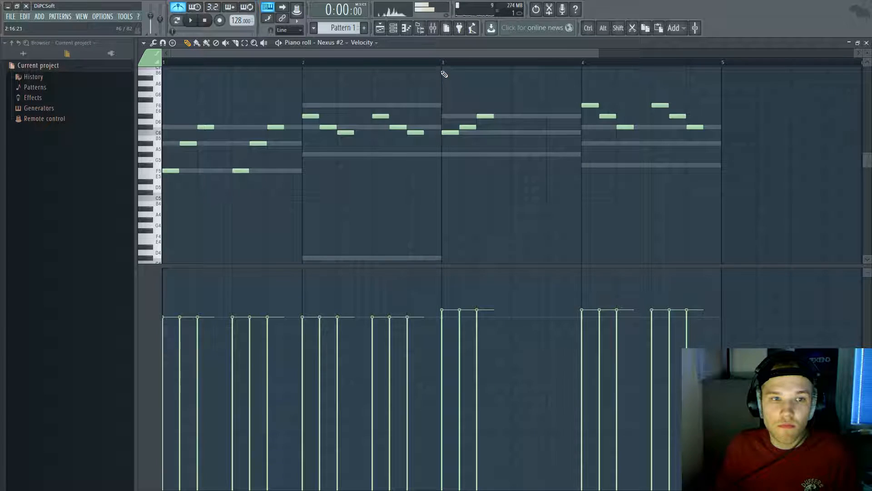
key("space")
key("space")
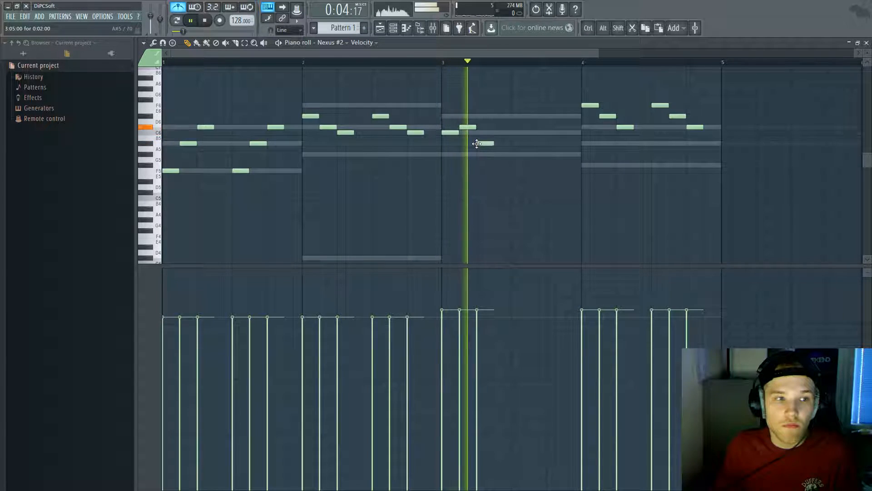
Step: Erase the trial bar-3 notes (F6, C#6, A5, D#6) to redo the figure
left_click_drag(484, 139, 484, 104)
right_click(485, 105)
right_click(468, 128)
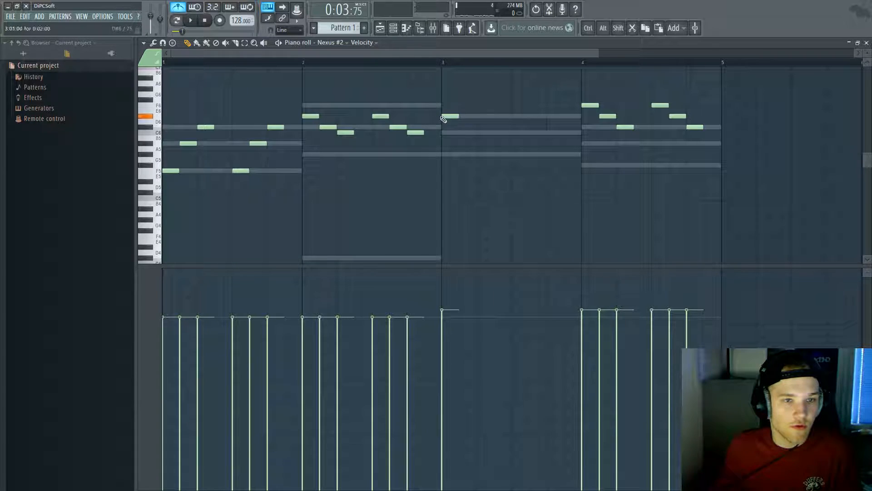
right_click(485, 154)
right_click(468, 132)
right_click(444, 115)
key("space")
key("space")
Step: Redraw bar 3's rising C6–D#6 figure, audition it, and select every melody note
left_click_drag(469, 133, 461, 133)
key("space")
left_click_drag(486, 111, 478, 117)
key("space")
key("space")
key("space")
left_click(513, 154)
key("space")
right_click(513, 155)
key("space")
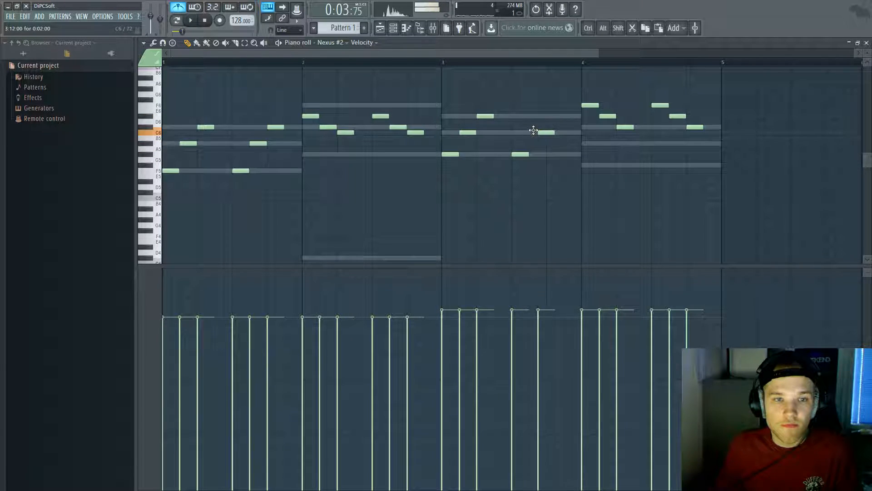
key("space")
left_click(551, 117)
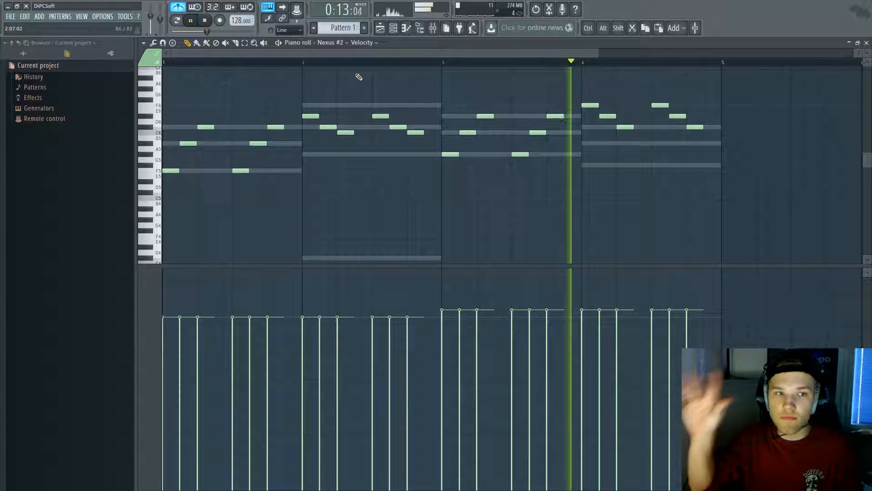
key("space")
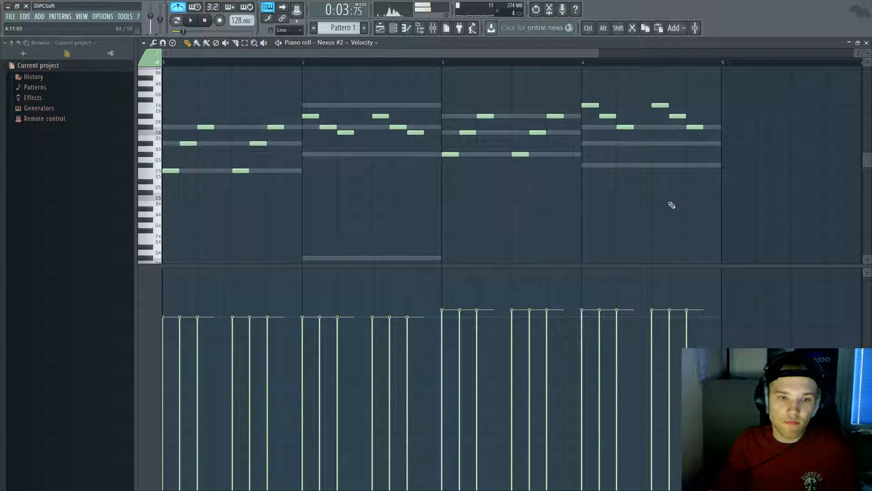
left_click_drag(744, 194, 454, 87)
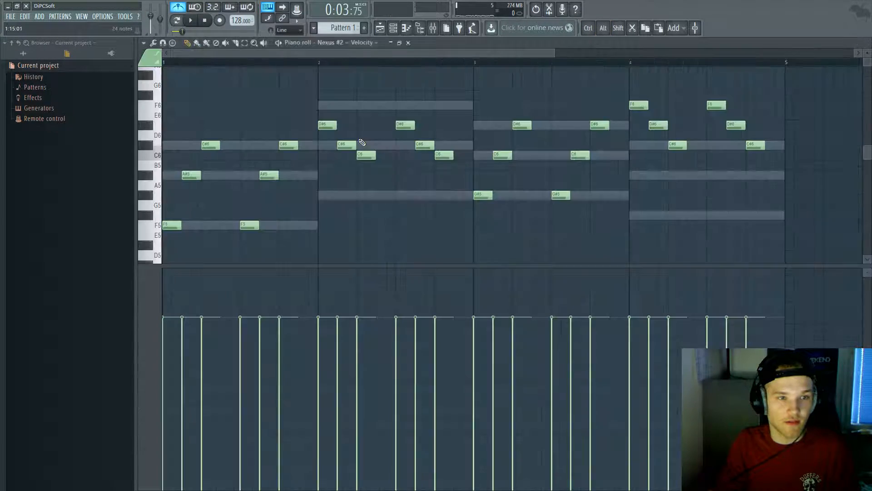
key("ctrl+a")
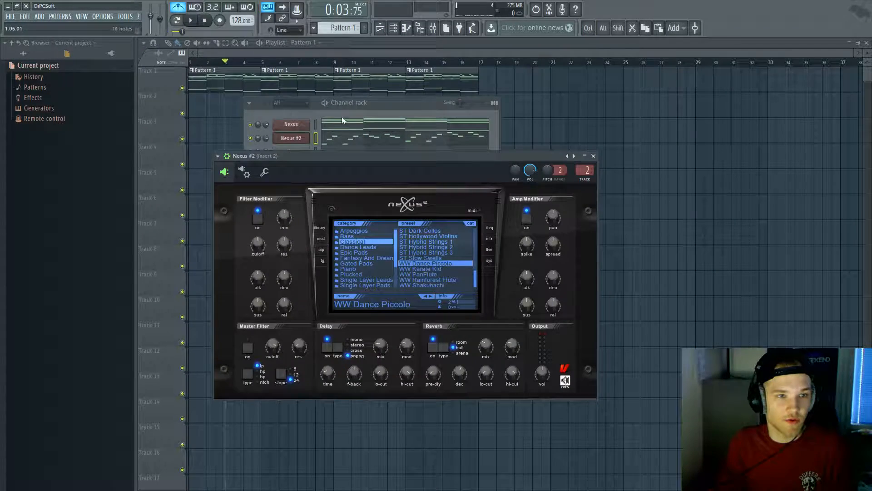
Step: Replace the Hat channel with a Nexus instrument (Nexus #3) and open its window
left_click(337, 147)
right_click(299, 155)
mouse_move(352, 207)
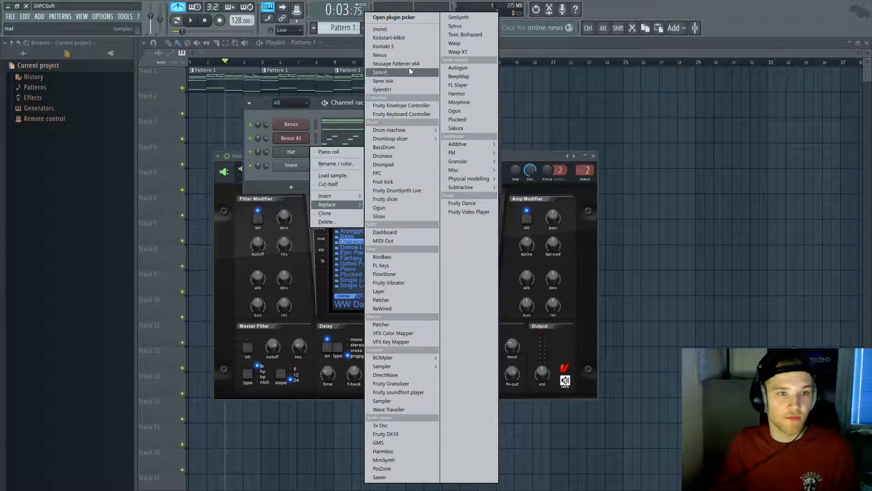
left_click(405, 56)
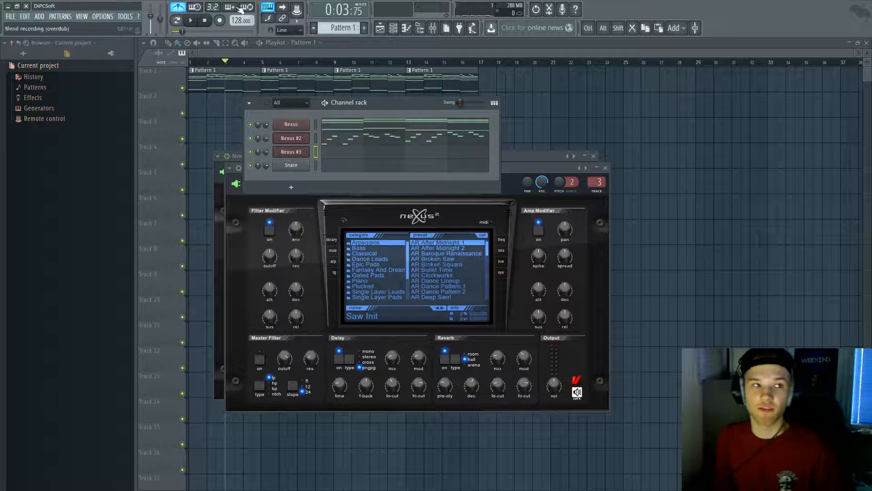
key("space")
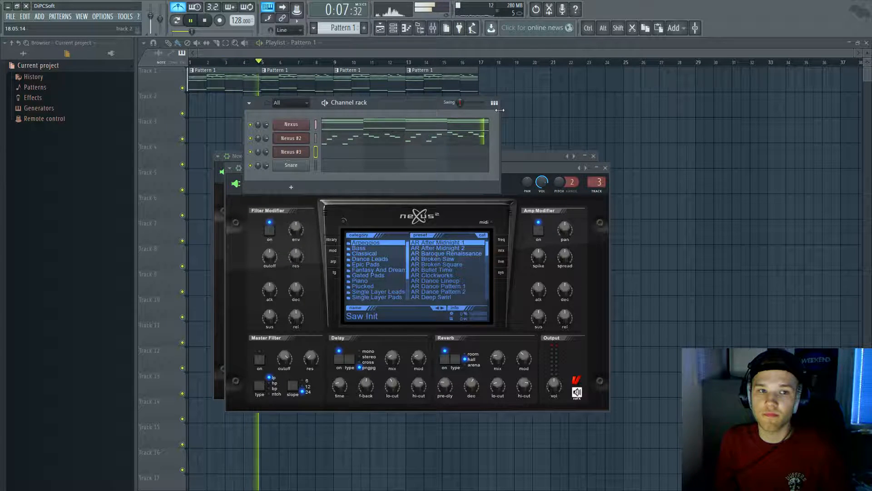
key("space")
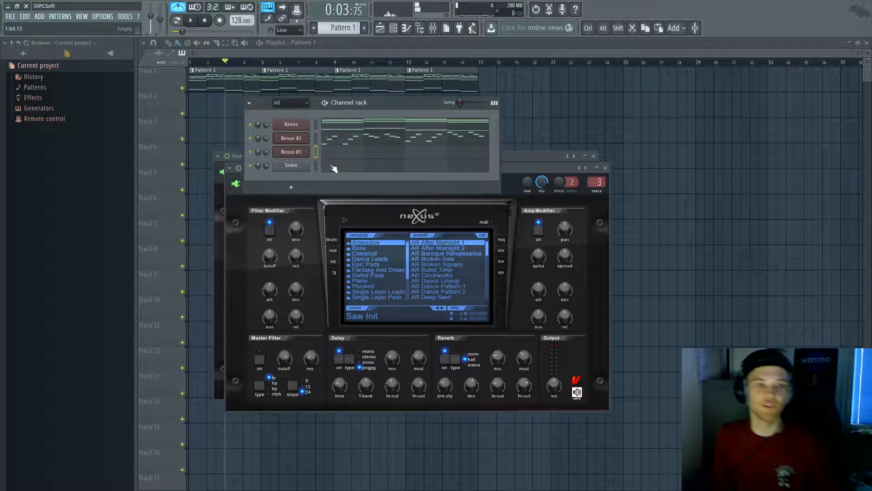
left_click(300, 151)
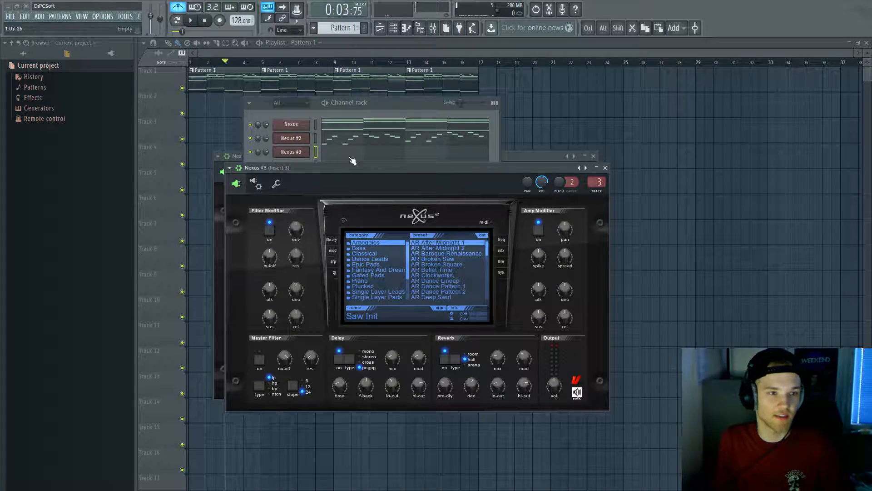
left_click_drag(432, 168, 468, 184)
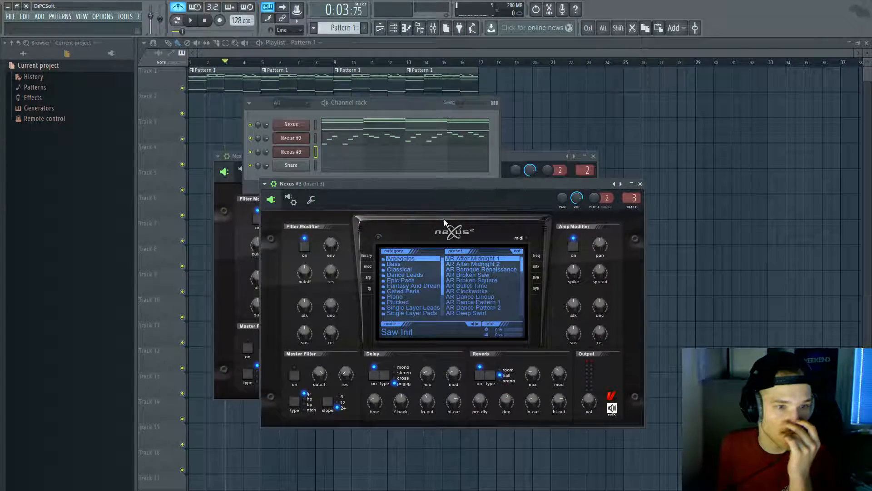
Step: Load the Classical preset CL Soft Orchester into Nexus #3
left_click(404, 264)
left_click(435, 268)
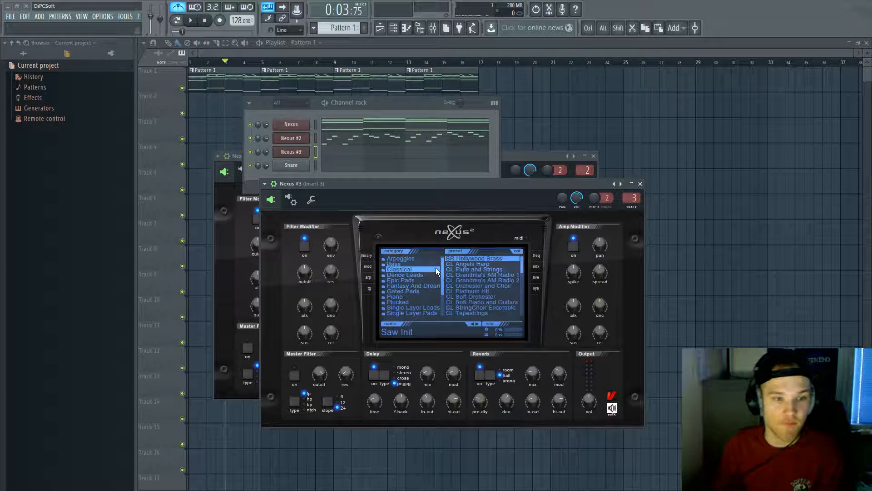
scroll(520, 268, "down", 2)
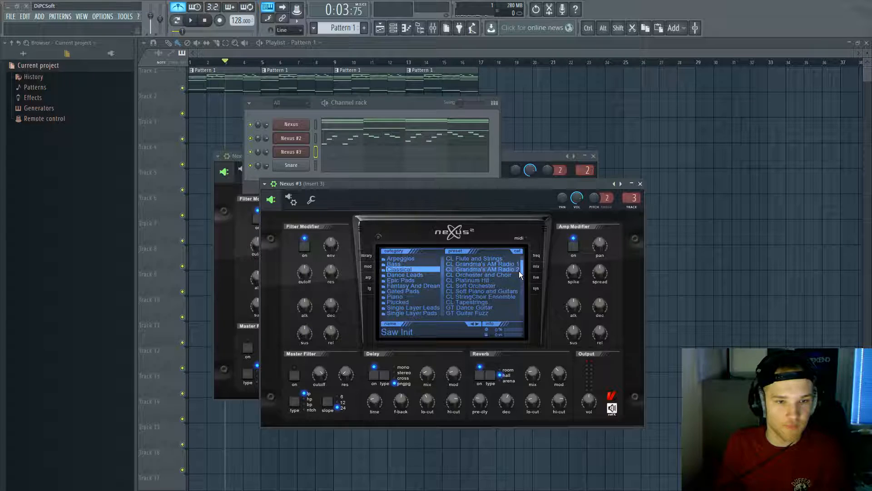
left_click(505, 283)
left_click(502, 285)
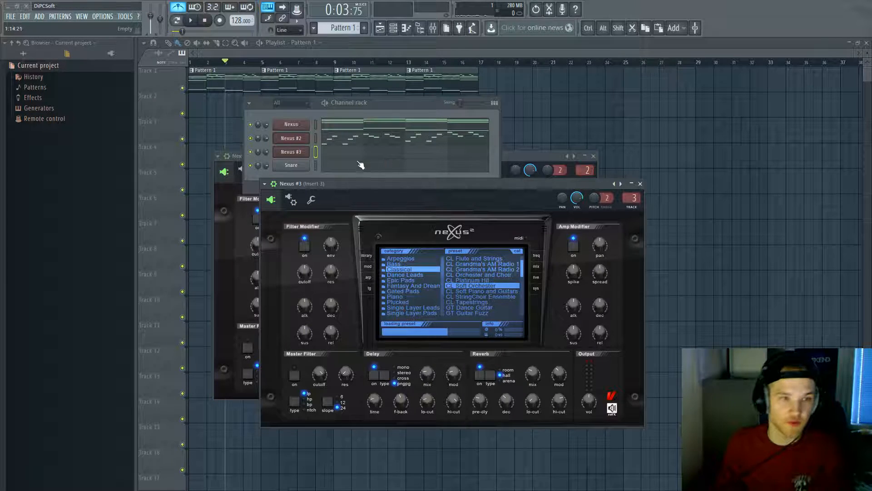
left_click(352, 158)
Step: Stretch the A#3 note across bar 1, add notes in bars 2–4, and raise everything an octave
left_click_drag(183, 242, 315, 242)
key("space")
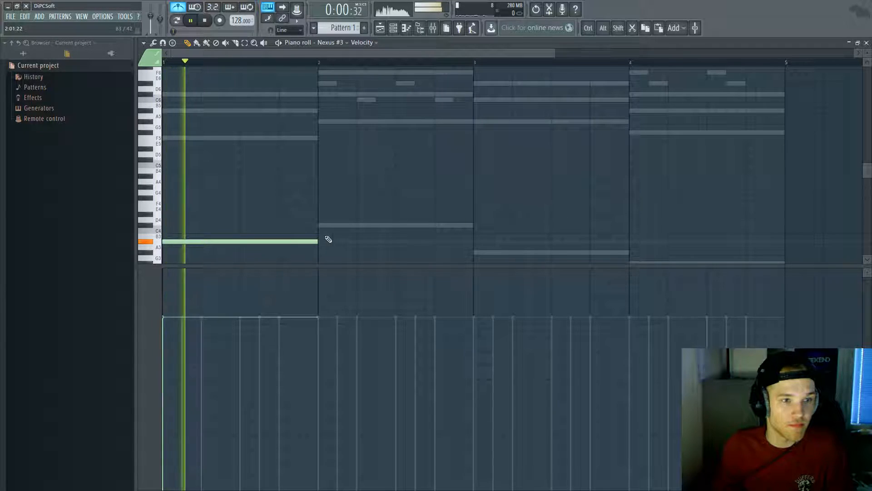
left_click(331, 225)
left_click(475, 250)
scroll(559, 218, "down", 3)
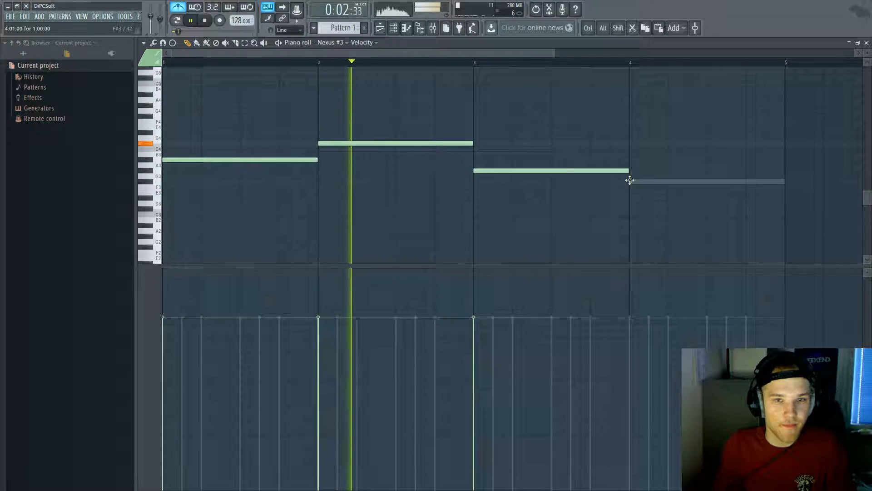
left_click(632, 185)
key("ctrl+a")
key("ctrl+Up")
scroll(630, 180, "up", 3)
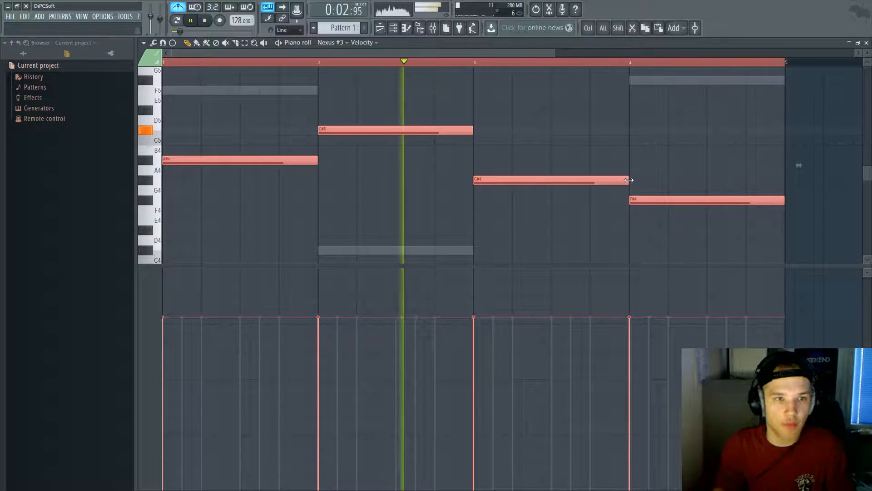
key("space")
key("space")
Step: Try out G#4 and F#4 notes in bar 2, deleting them along with the C#5
left_click(320, 185)
right_click(356, 128)
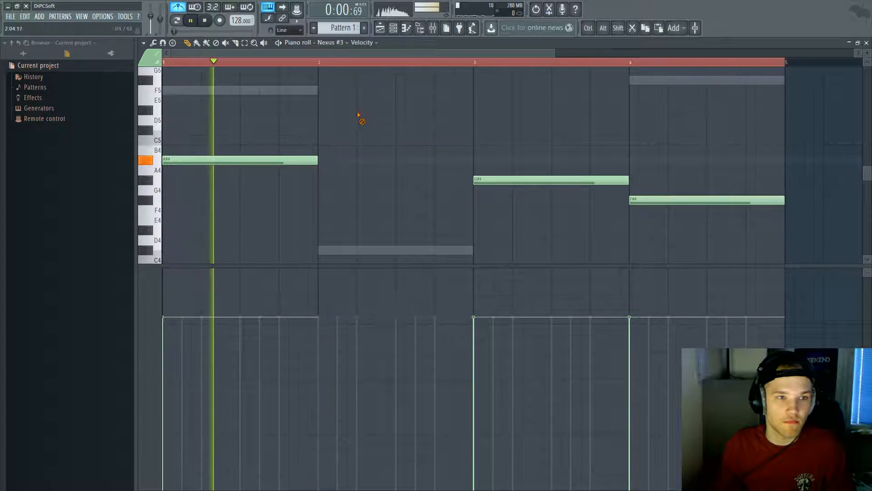
left_click(322, 180)
right_click(517, 180)
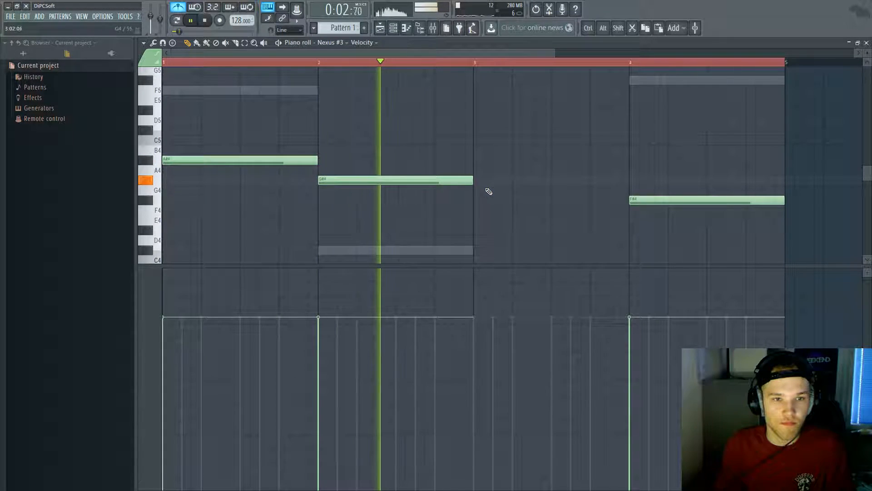
right_click(463, 181)
key("space")
key("space")
left_click(321, 200)
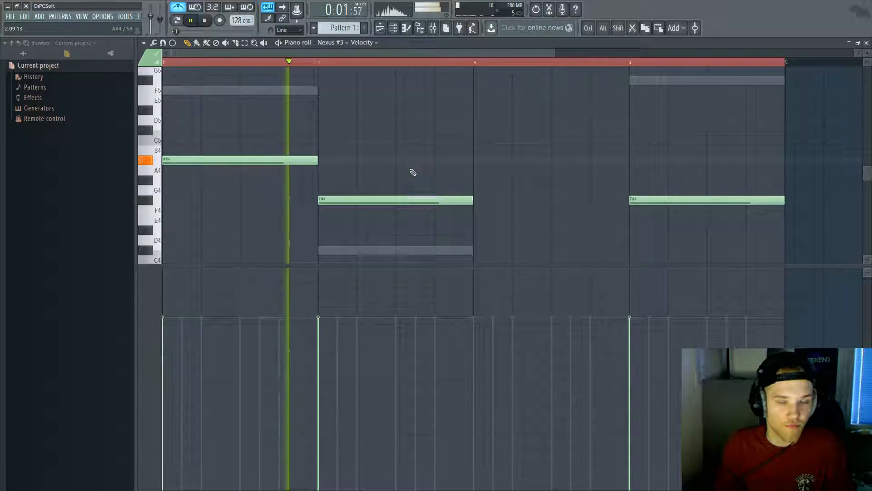
key("space")
right_click(428, 202)
key("space")
Step: Test F5 and D5 notes for bar 2 of the Nexus #3 melody
left_click_drag(319, 111, 320, 88)
right_click(397, 90)
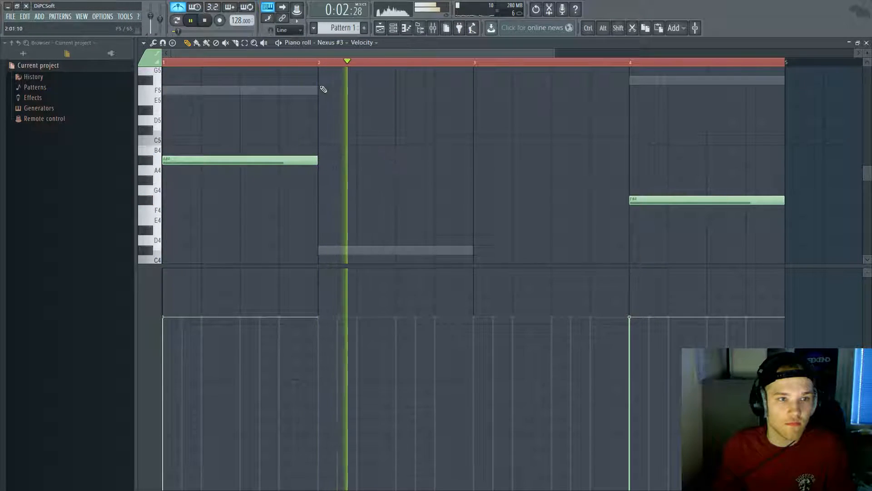
key("space")
left_click(323, 90)
key("space")
key("space")
right_click(326, 90)
left_click(329, 117)
key("space")
left_click_drag(328, 115, 321, 89)
scroll(477, 155, "up", 2)
Step: Place D#5 in bar 3 and C#5 in bar 4, and delete the leftover F#4
left_click(472, 170)
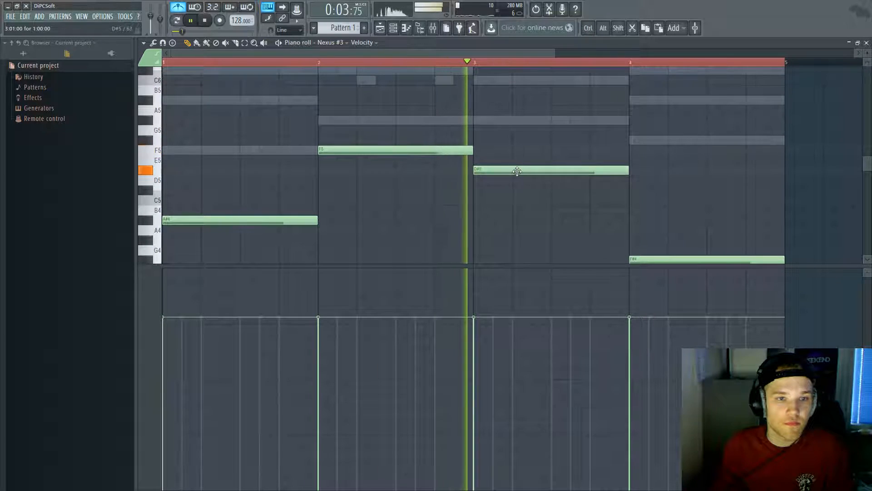
key("space")
left_click(629, 192)
right_click(639, 192)
left_click(640, 192)
right_click(648, 258)
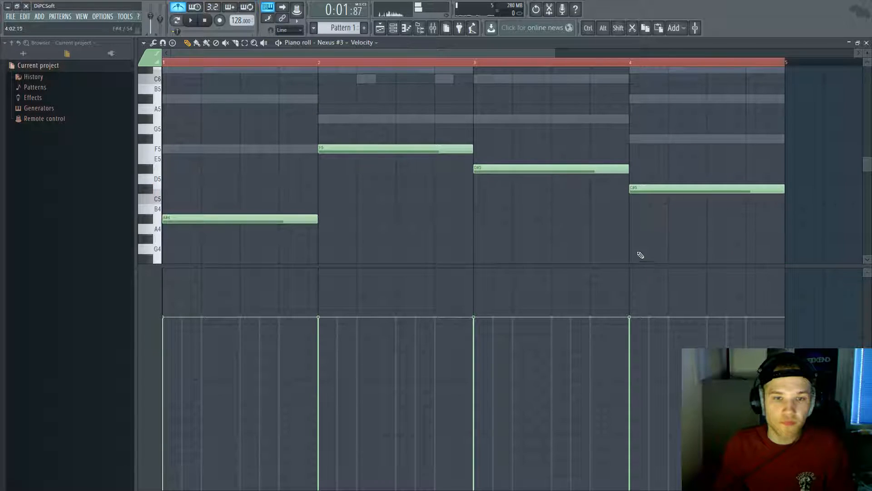
scroll(547, 219, "down", 2)
scroll(479, 220, "up", 1)
left_click_drag(552, 258, 267, 110)
Step: Clone the four melody notes into a second octave layer and play the pattern
key("space")
key("space")
left_click(188, 63)
key("space")
key("space")
scroll(245, 225, "down", 1)
left_click_drag(213, 242, 607, 83, "ctrl")
mouse_move(191, 217)
left_mouse_down("shift")
mouse_move(185, 135)
mouse_move(210, 337)
mouse_move(182, 3)
mouse_move(182, 184)
left_mouse_up("shift")
key("space")
scroll(188, 170, "down", 4)
key("ctrl+a")
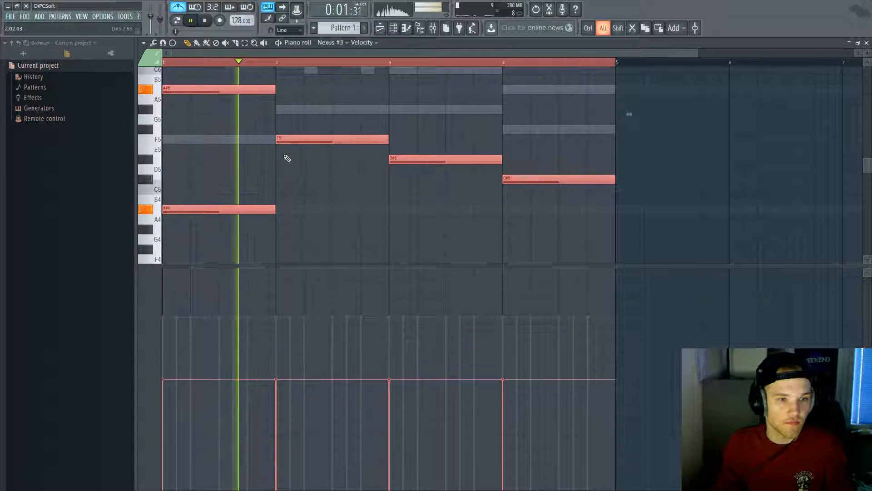
key("ctrl+d")
Step: Erase the F5, F6, D#6, C#6, C#5 and D#5 notes, leaving only the bar-1 A#4
scroll(403, 195, "up", 1)
scroll(391, 195, "up", 1)
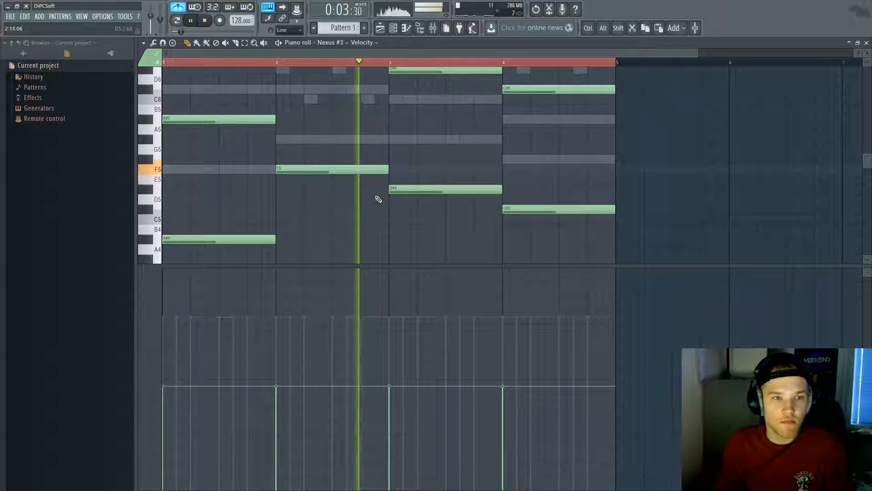
scroll(356, 221, "up", 3)
key("space")
right_click(352, 199)
right_click(352, 80)
right_click(432, 100)
right_click(532, 132)
right_click(522, 253)
right_click(436, 202)
Step: Lay down a four-bar line of F5, G#5, G#5 and F#5 notes
key("ctrl+a")
scroll(245, 236, "up", 3)
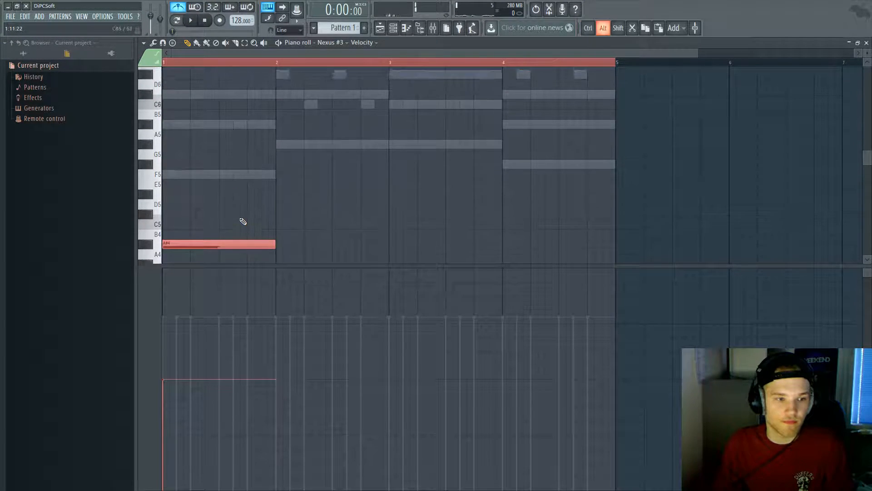
scroll(269, 253, "down", 4)
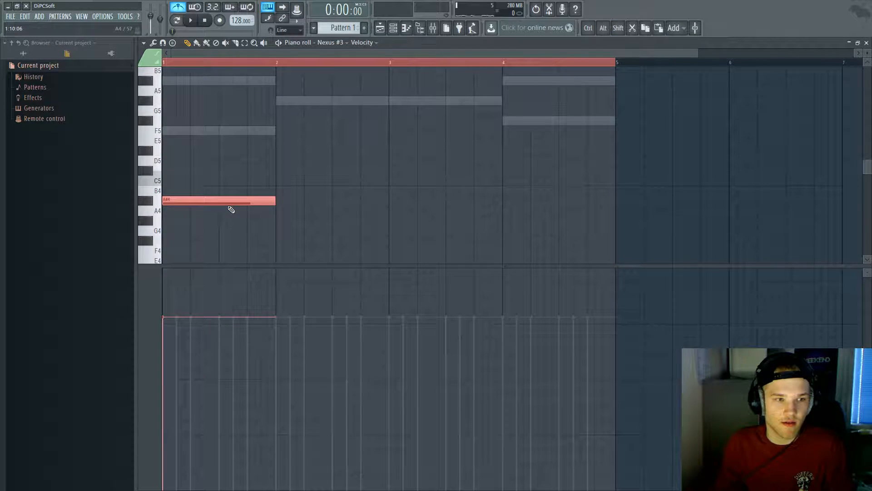
left_click_drag(222, 201, 172, 131)
left_click(278, 101)
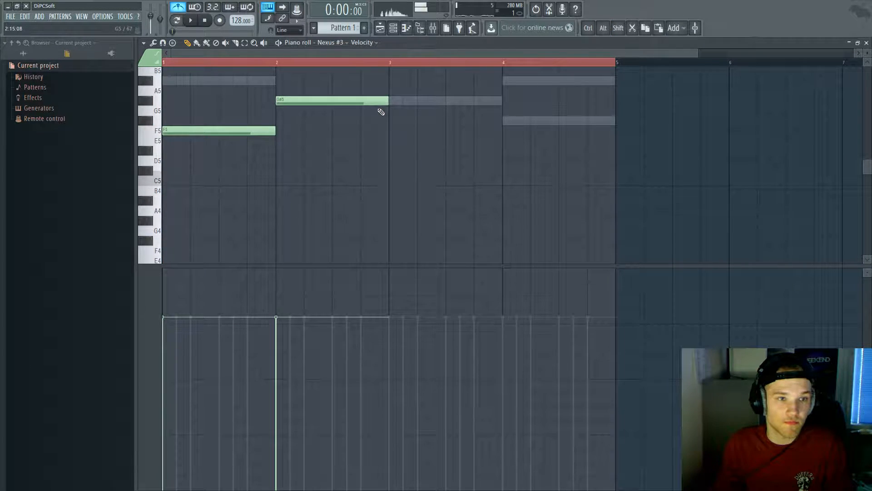
scroll(409, 150, "up", 4)
left_click(395, 160)
left_click(507, 181)
Step: Clone the four notes upward into a higher voice and replace the bar 2 E6
left_click_drag(621, 241, 167, 121)
left_click(185, 201, "shift")
key("ctrl+alt+z")
mouse_move(185, 196)
left_mouse_down("shift")
mouse_move(203, 113)
mouse_move(179, 114)
left_mouse_up("shift")
key("ctrl+d")
right_click(290, 86)
mouse_move(274, 84)
left_mouse_down()
mouse_move(275, 76)
mouse_move(291, 140)
mouse_move(276, 157)
left_mouse_up()
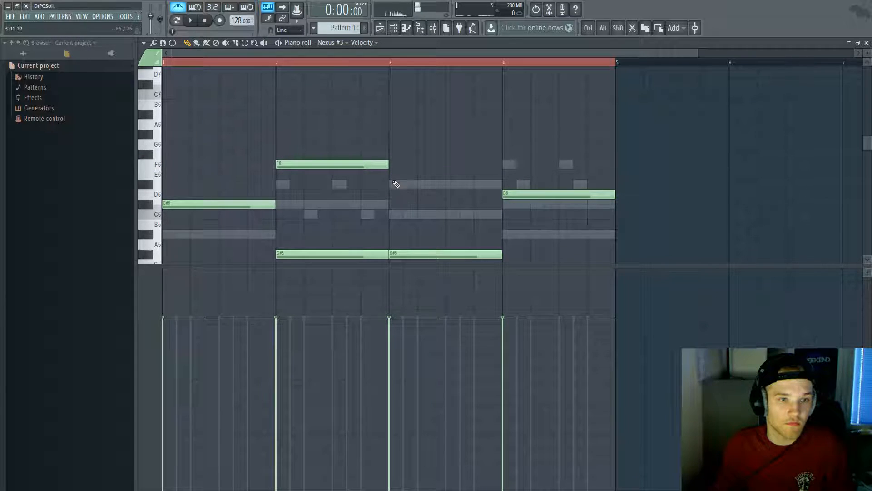
Step: Add C#6 to the bar 2 chord and C6 to the bar 3 chord, then audition
scroll(482, 204, "down", 3)
left_click_drag(191, 146, 113, 149)
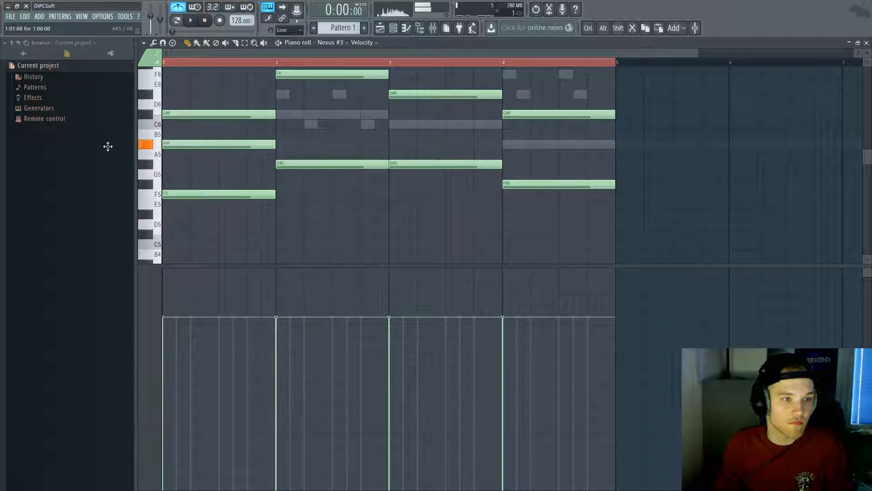
left_click_drag(285, 119, 290, 113)
left_click_drag(381, 127, 390, 129)
key("space")
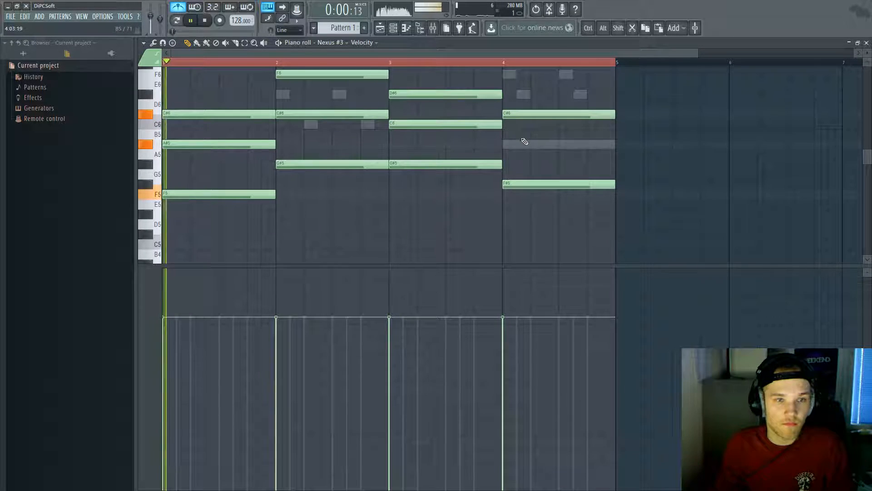
key("ctrl+a")
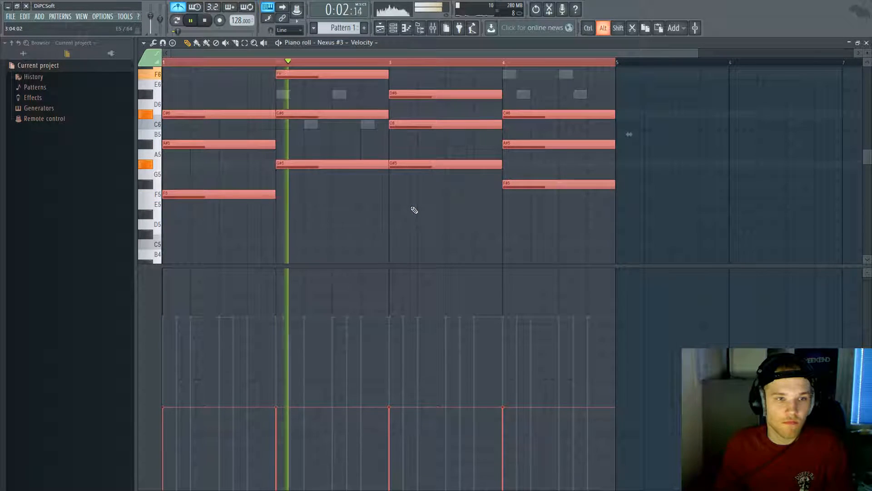
key("space")
Step: Audition bar 2's F6 an octave lower, restore it to F6, and close the piano roll
scroll(308, 138, "up", 2)
left_click(325, 103, "ctrl")
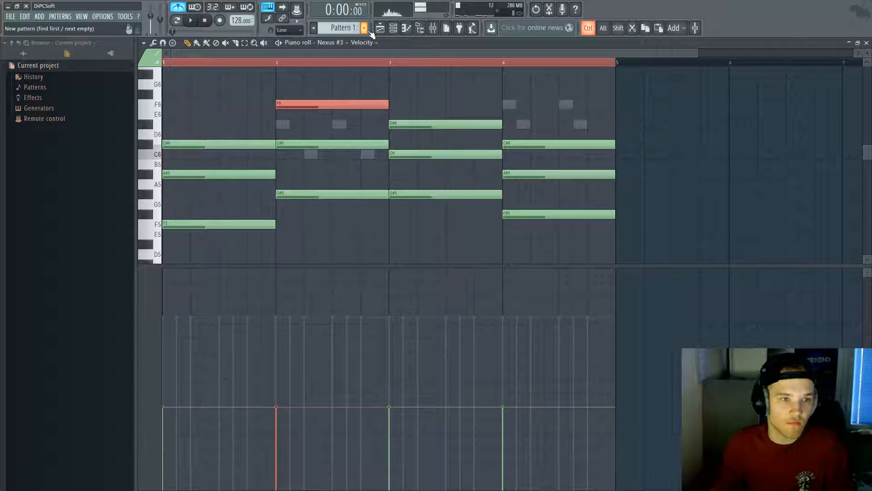
key("ctrl+Down")
key("space")
key("space")
key("space")
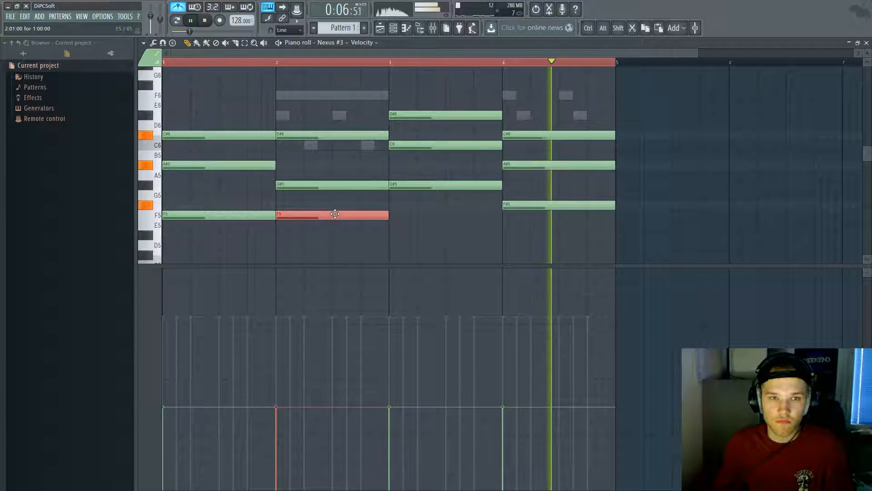
key("space")
key("ctrl+Up")
key("ctrl+a")
key("F7")
left_click(256, 140)
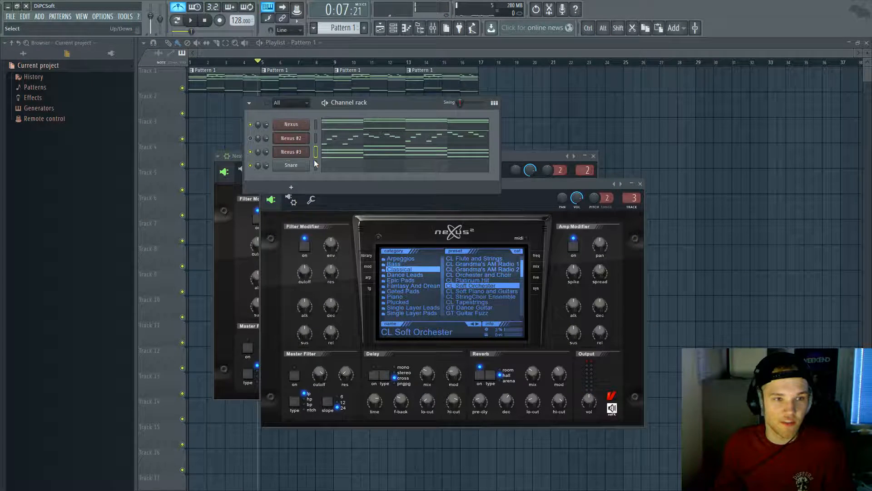
Step: Turn the Nexus #3 channel volume down to 59% while the song plays
left_click_drag(267, 152, 266, 151)
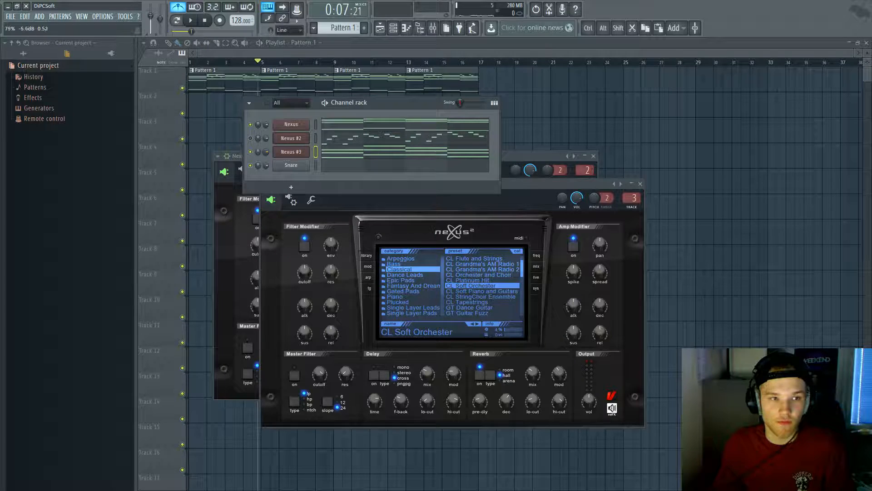
key("space")
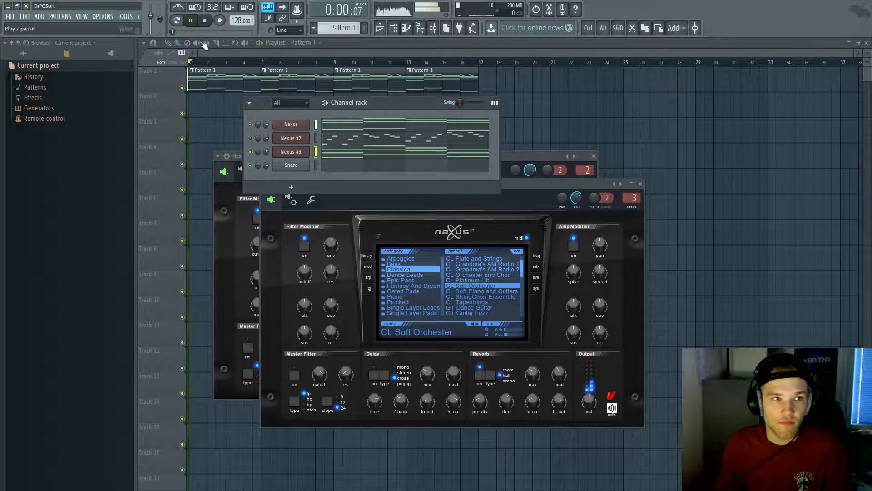
left_click_drag(265, 150, 266, 159)
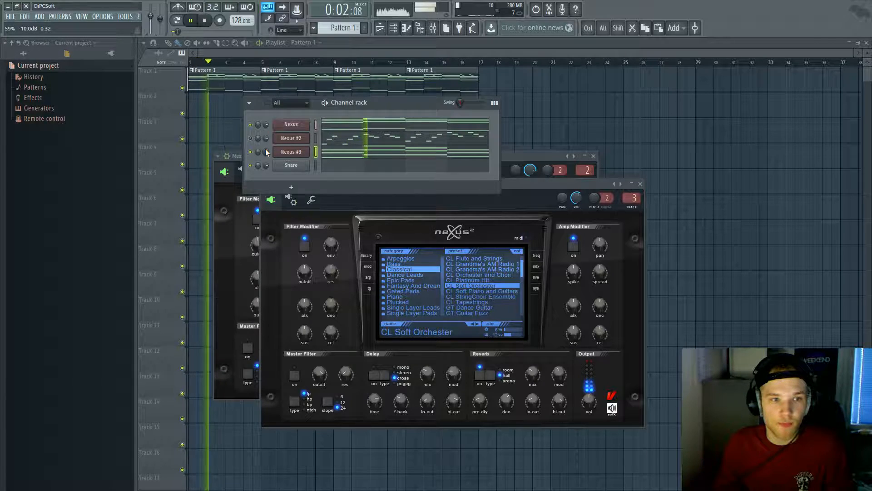
right_click(251, 124)
left_click(256, 128)
key("space")
key("space")
Step: Switch off the first Nexus plugin's Delay and audition the result
left_click(285, 126)
left_click(315, 334)
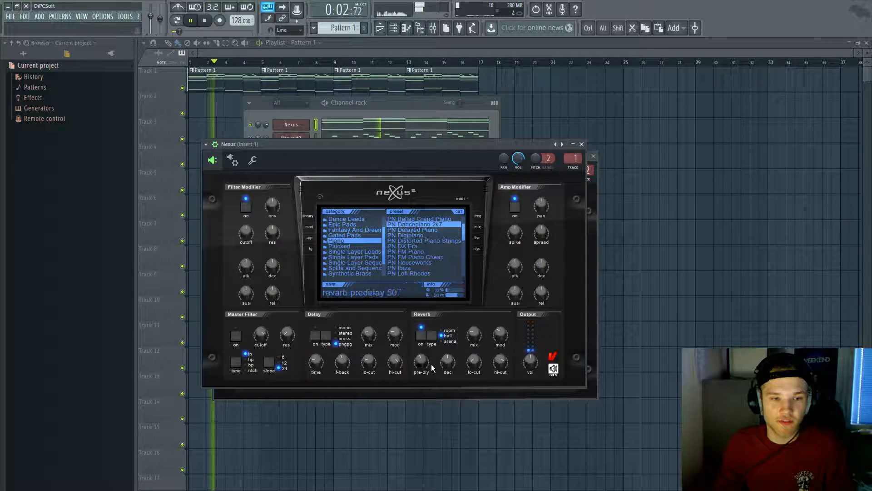
key("space")
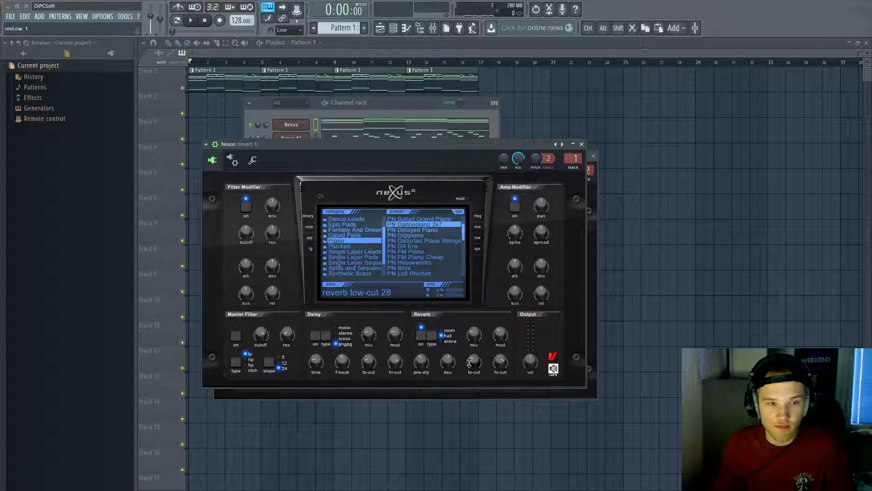
left_click(398, 105)
key("space")
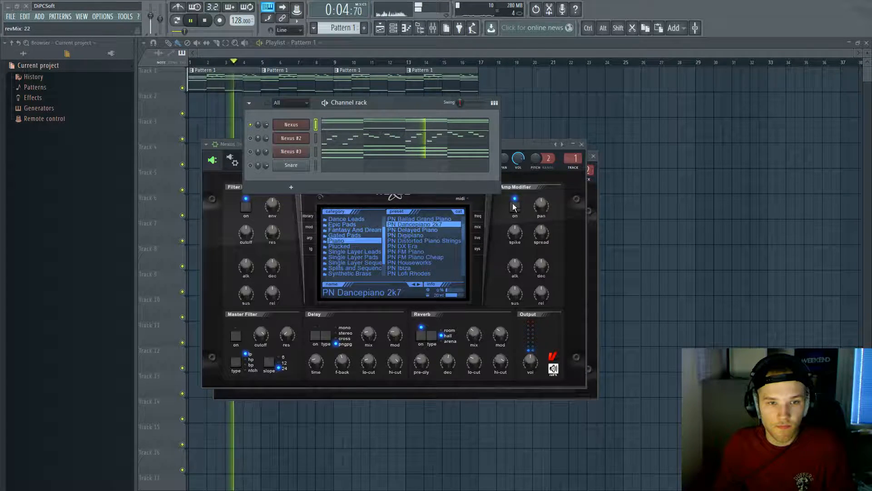
left_click(291, 125)
left_click(316, 130)
key("space")
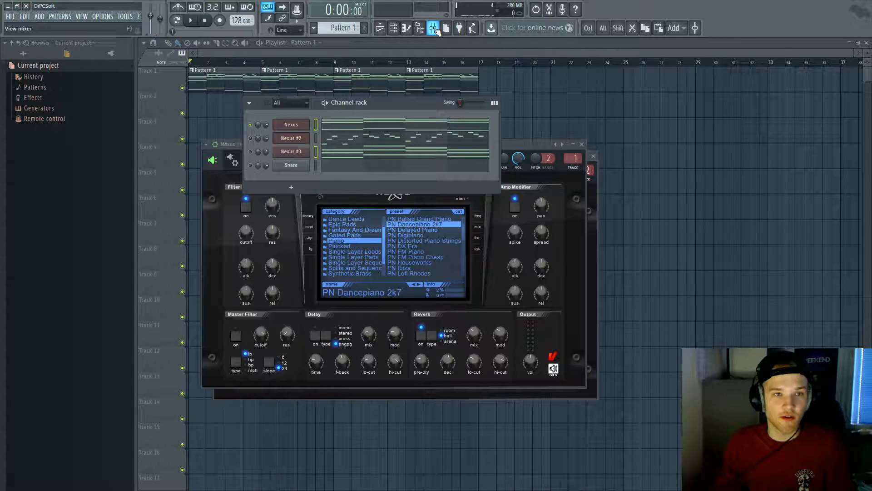
Step: Route Nexus and Nexus #3 to their own mixer inserts starting from Insert 1
double_click(574, 159)
right_click(326, 103)
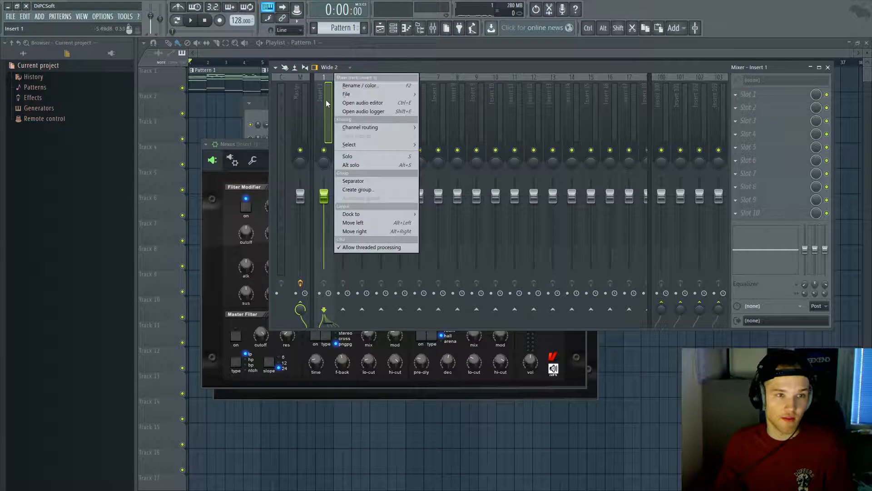
mouse_move(357, 128)
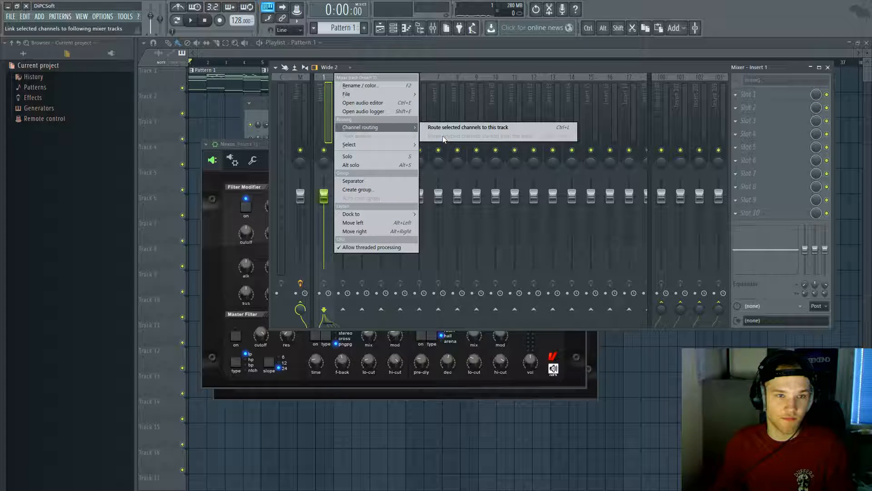
left_click_drag(429, 67, 505, 85)
left_click(316, 128)
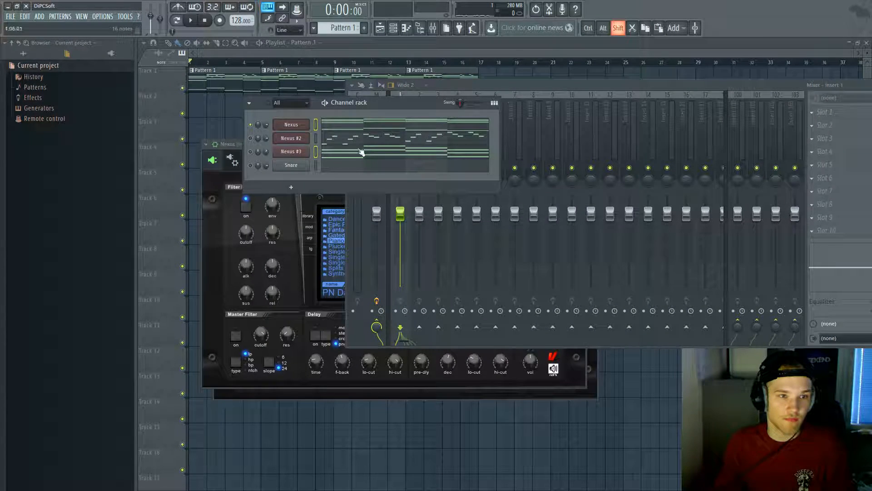
left_click(519, 89)
right_click(410, 94)
mouse_move(455, 145)
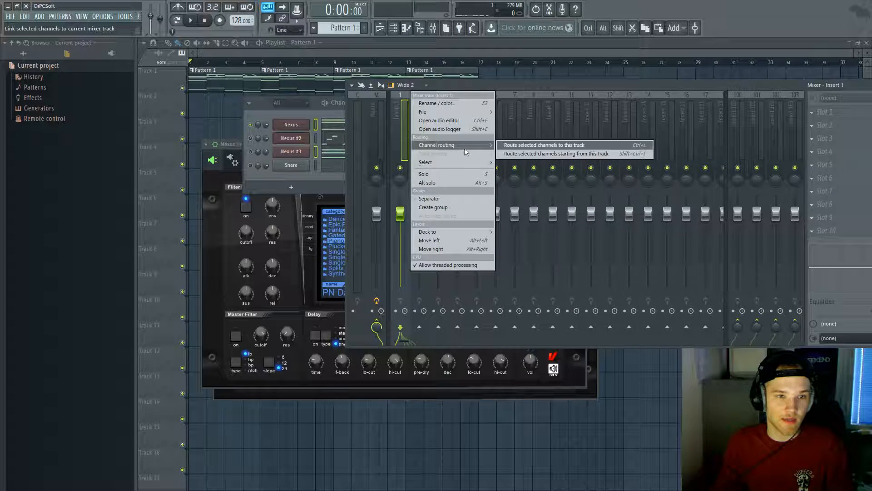
left_click(548, 155)
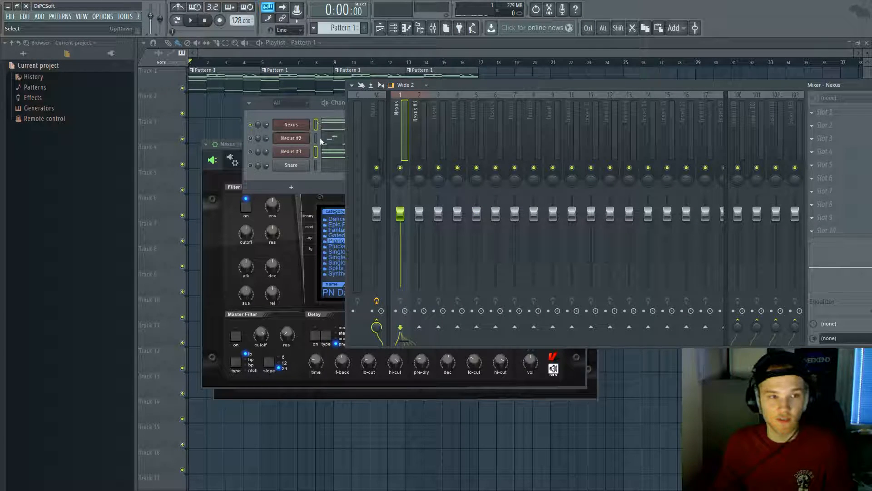
Step: Unmute Nexus #3, solo the Nexus insert, and add a Fruity parametric EQ 2 to it
left_click(250, 152)
key("space")
key("space")
left_click(518, 88)
key("space")
key("space")
right_click(401, 170)
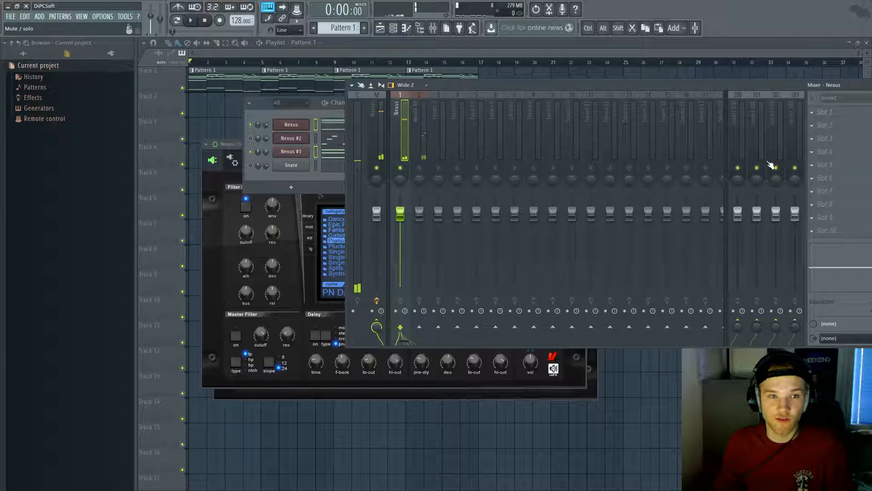
left_click(834, 177)
left_click(752, 470)
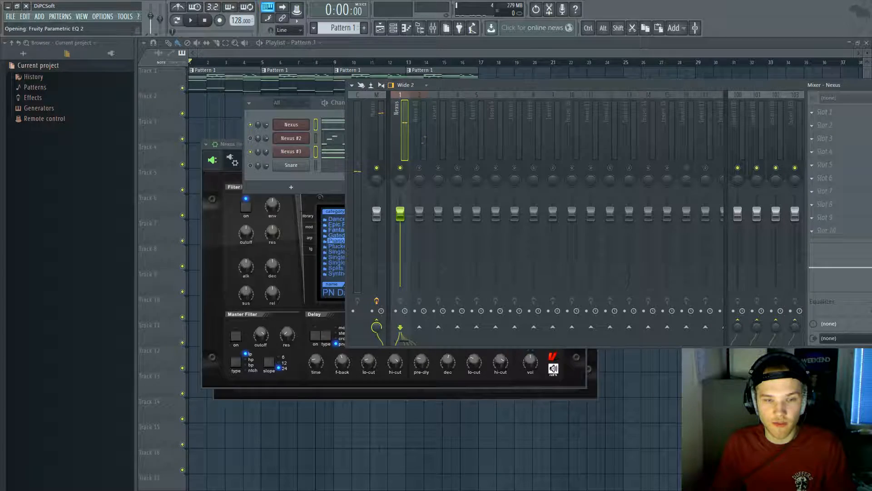
left_click(479, 92)
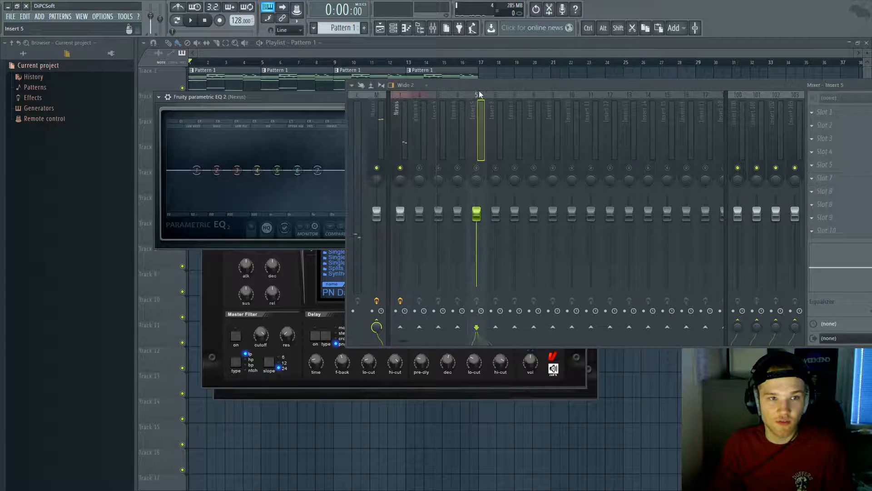
Step: Make the Nexus EQ's band 7 a low-pass filter with its cutoff near 13.6 kHz
left_click(424, 133)
key("space")
left_click(389, 133)
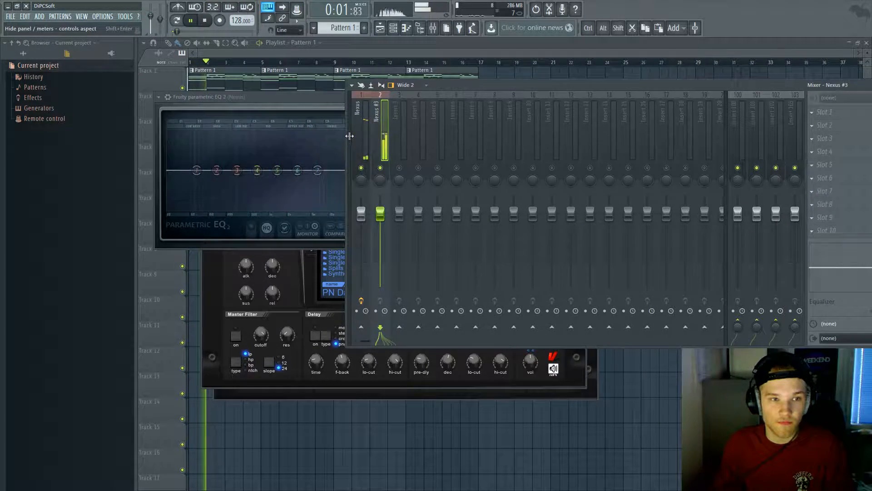
left_click_drag(350, 136, 388, 136)
left_click(407, 141)
left_click(858, 179)
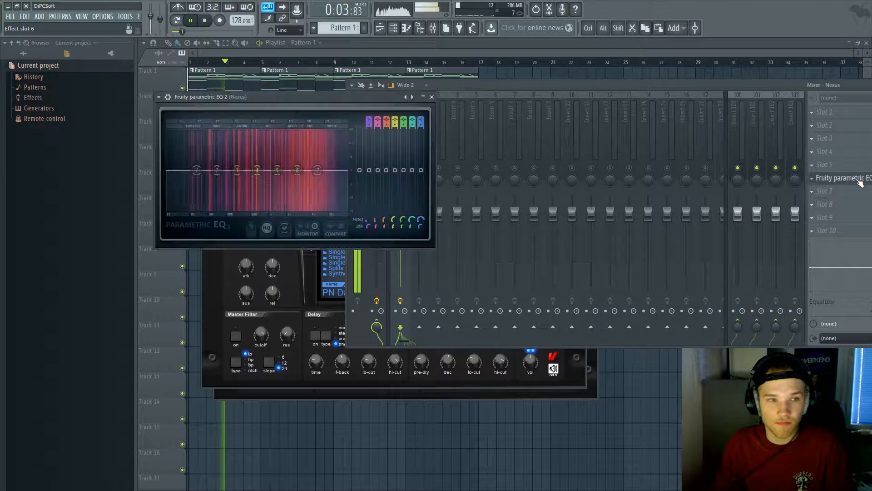
left_click_drag(422, 120, 422, 143)
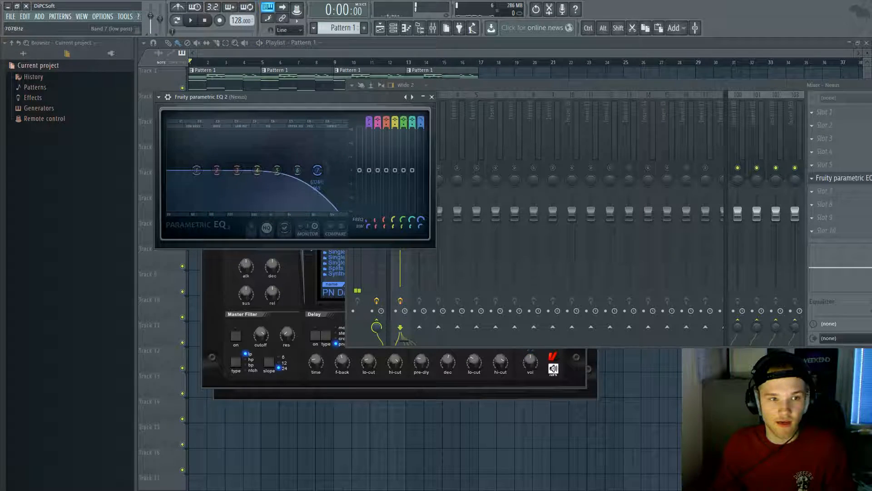
key("space")
left_click_drag(313, 171, 341, 174)
Step: Turn band 1 into a high-pass near 133 Hz and reopen the Nexus instrument window
mouse_move(368, 122)
left_mouse_down()
mouse_move(369, 131)
mouse_move(369, 117)
left_mouse_up()
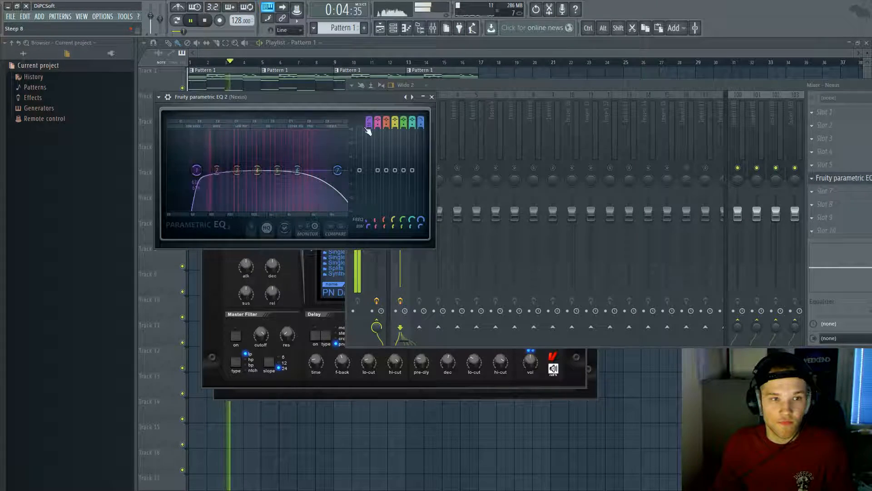
left_click_drag(210, 171, 216, 170)
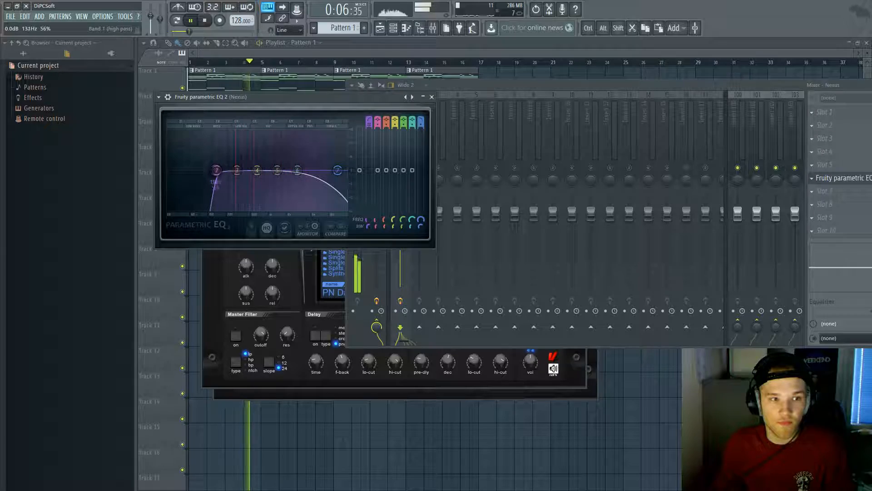
left_click(393, 29)
key("space")
left_click(295, 128)
left_click(295, 127)
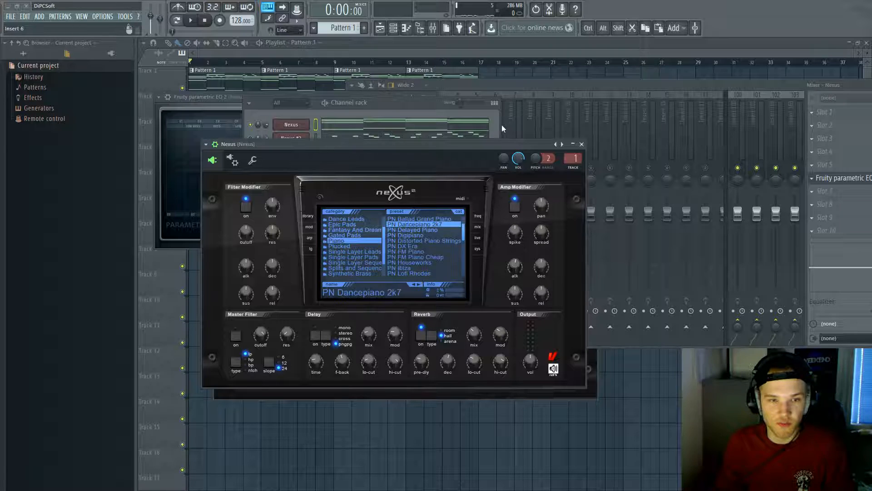
Step: Lower the song tempo to 120 BPM while auditioning playback
key("space")
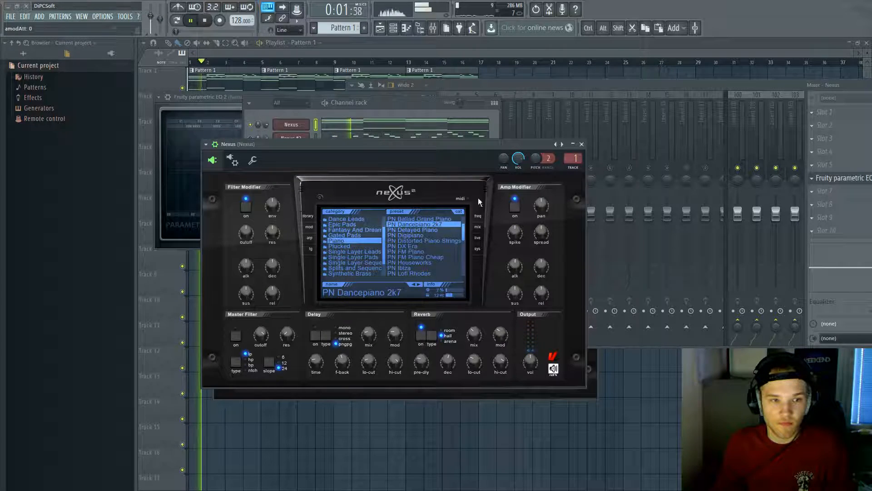
left_click(213, 105)
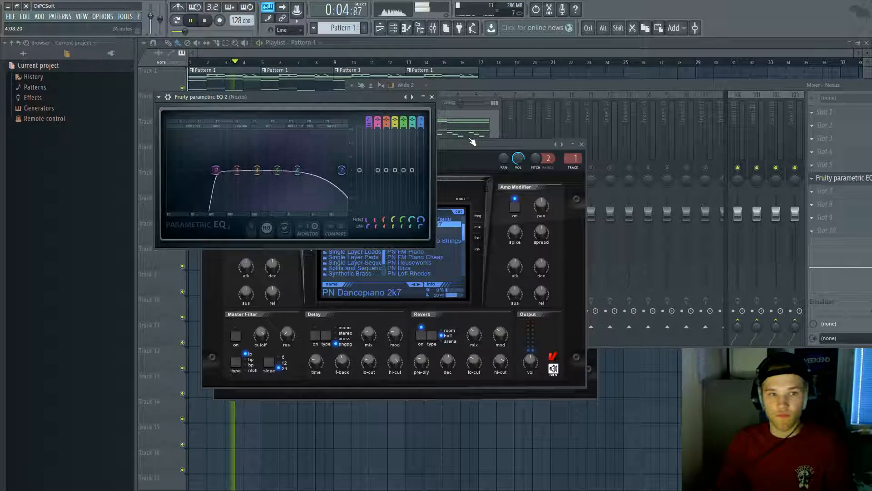
left_click(449, 105)
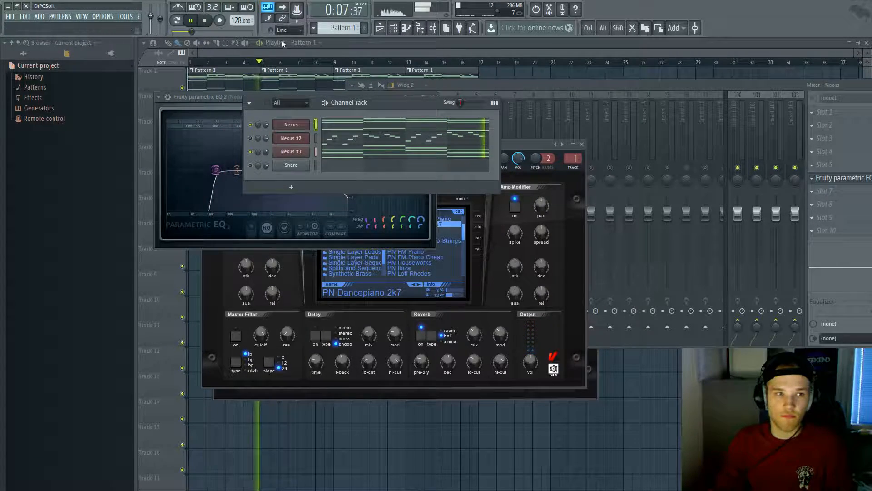
left_click_drag(238, 21, 238, 27)
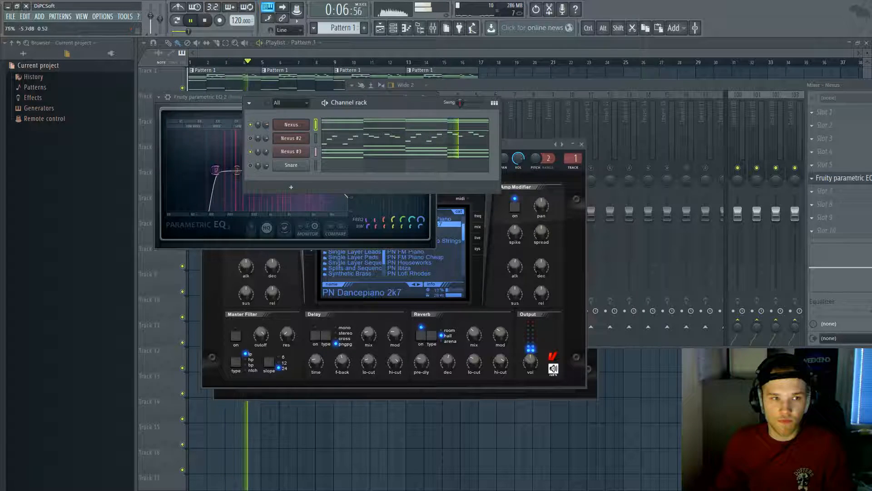
key("space")
Step: Solo the Nexus #3 channel and open its piano roll with all notes selected
right_click(250, 151)
left_click(255, 154)
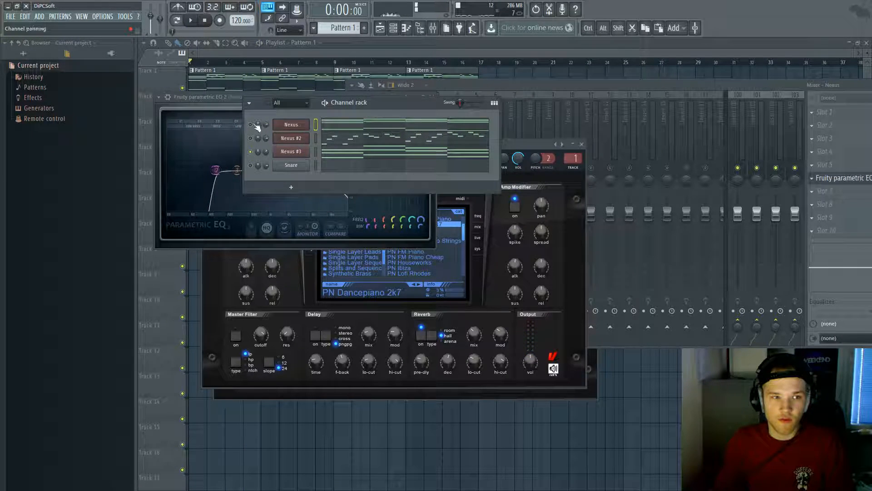
left_click(372, 153)
key("ctrl+a")
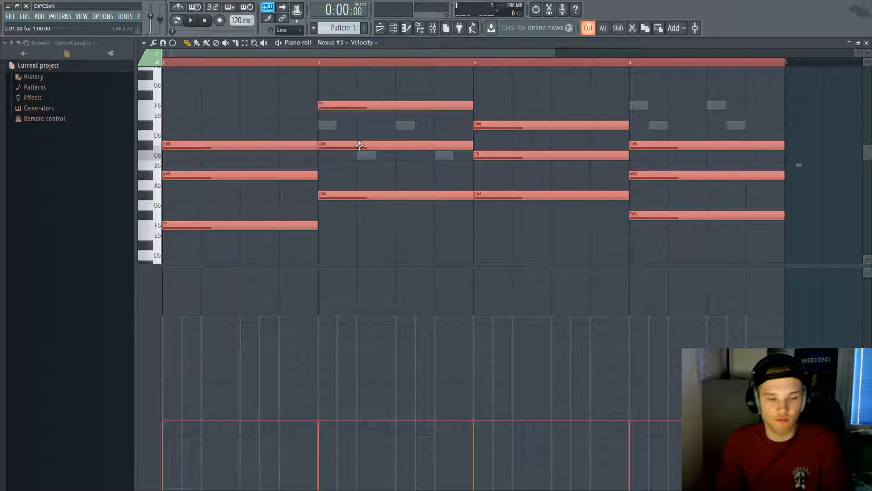
Step: Audition the Nexus #3 chords an octave lower and higher, return them to F5-A#5-C#6 pitch, then close the piano roll
key("ctrl+Down")
key("space")
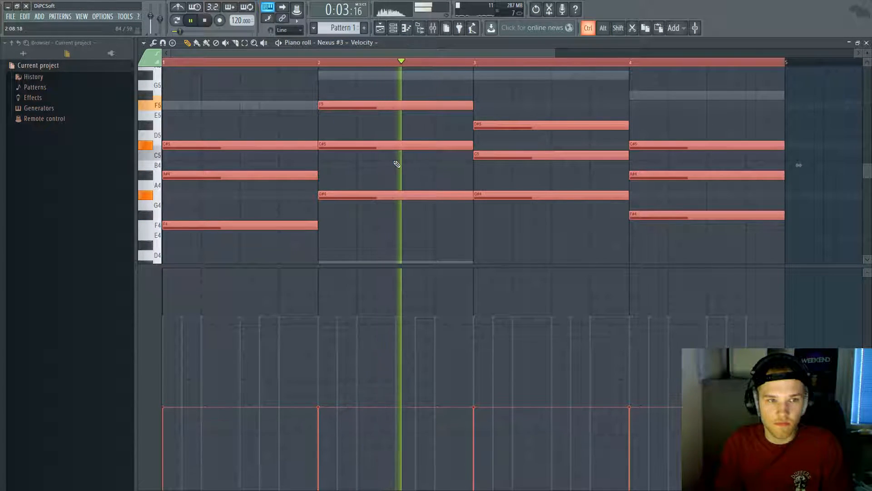
key("ctrl+Up")
key("ctrl+Up")
key("space")
key("space")
key("ctrl+Down")
key("space")
key("space")
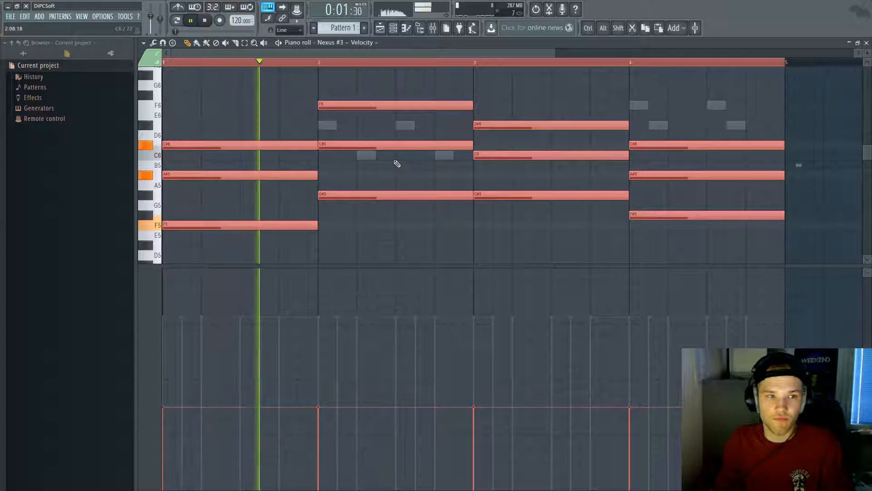
key("space")
key("Escape")
Step: Load Fruity parametric EQ 2 into an empty slot of Nexus #3's mixer insert
left_click(288, 153)
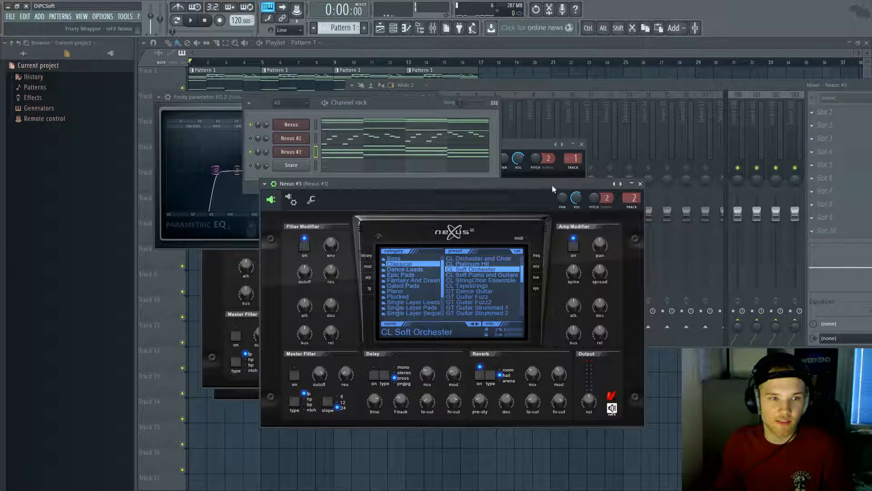
double_click(631, 197)
left_click(820, 182)
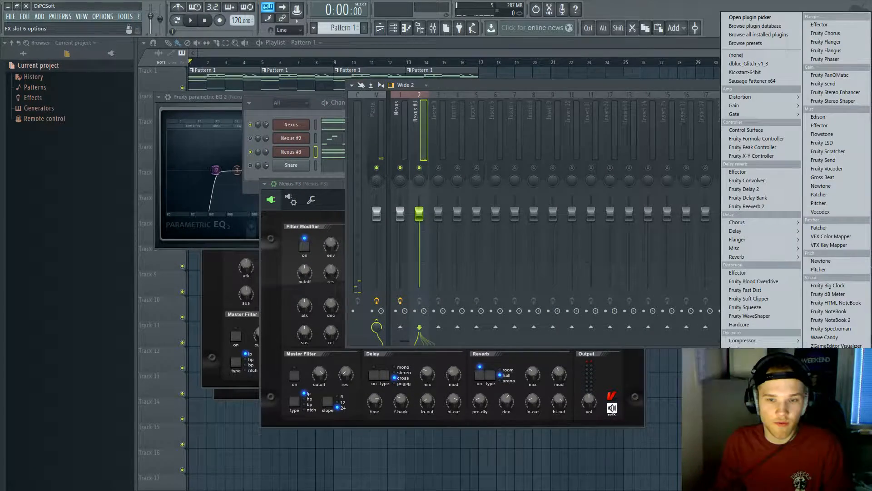
left_click(751, 434)
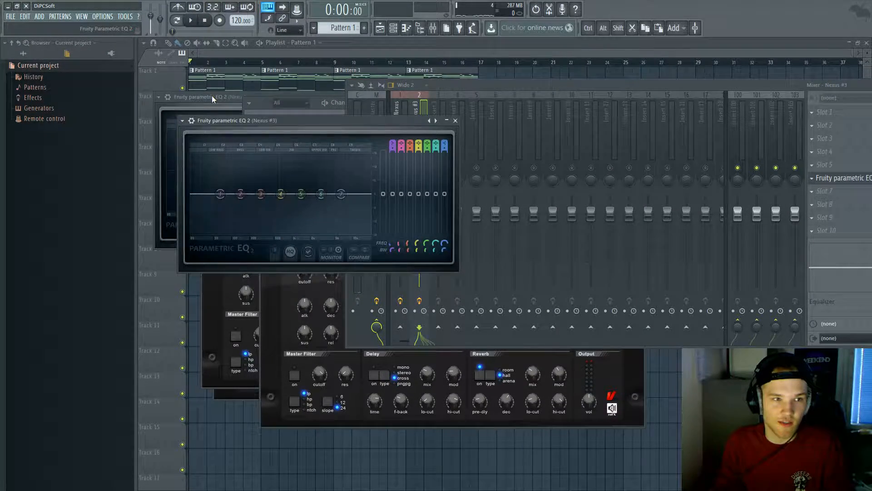
Step: Close the mixer and stack the Nexus #3 EQ window above the Nexus EQ
left_click_drag(212, 98, 245, 244)
left_click(757, 85)
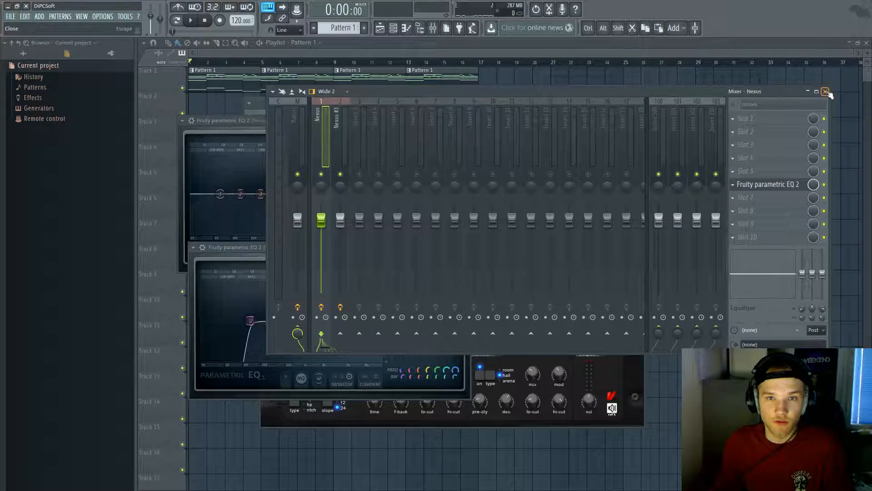
left_click(826, 91)
left_click_drag(350, 251, 556, 258)
left_click_drag(376, 121, 594, 95)
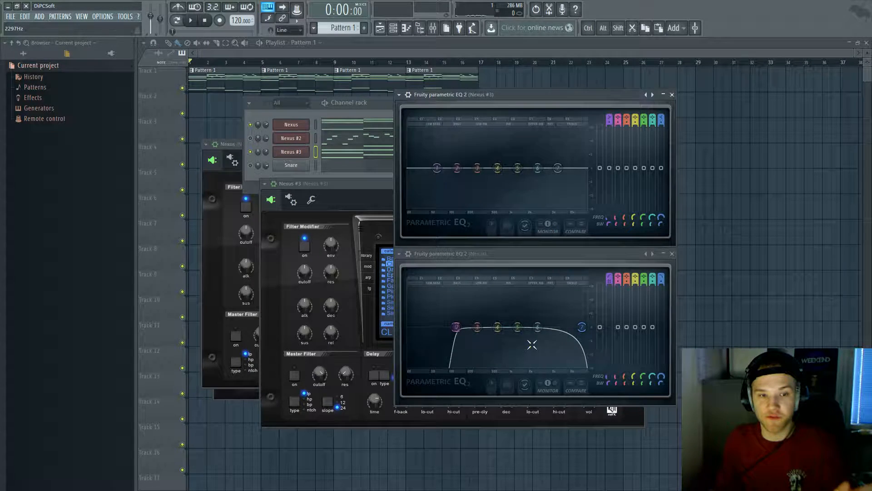
Step: Try Nexus EQ boosts near 123 Hz and 293 Hz, then reset bands 2 and 4 to flat
key("space")
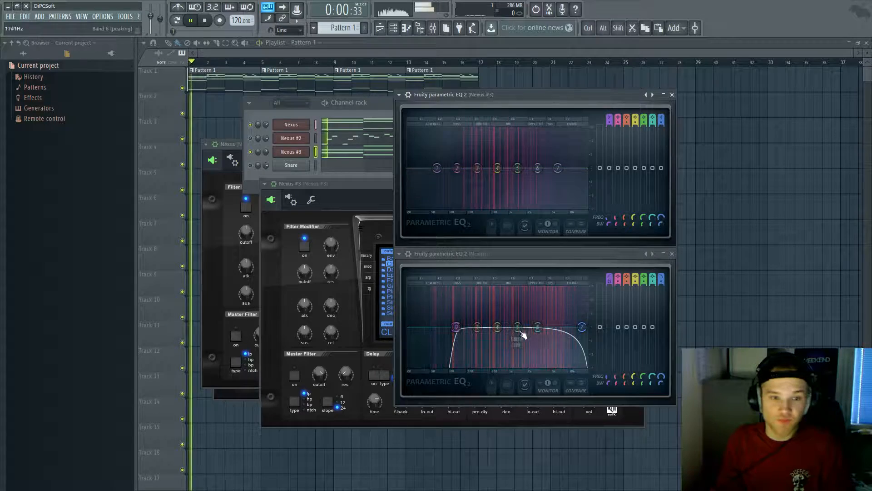
left_click_drag(456, 326, 451, 332)
right_click(456, 324)
left_click(461, 330)
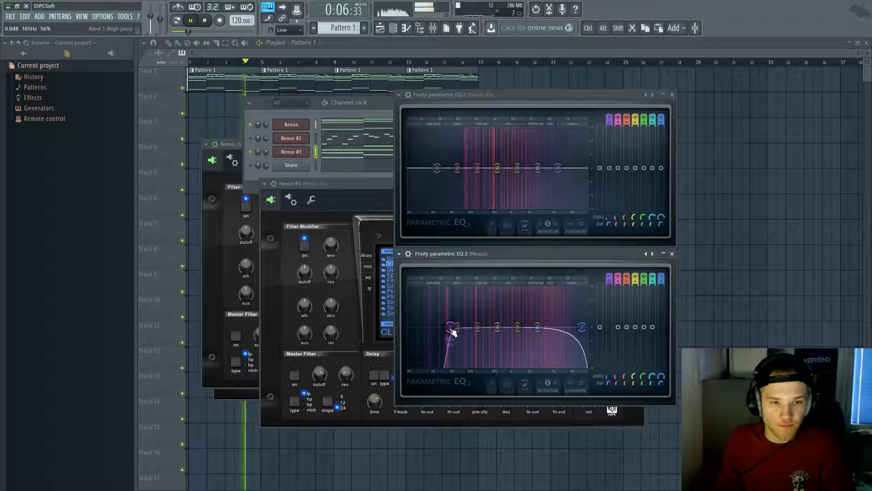
key("space")
key("space")
left_click_drag(499, 303, 542, 297)
key("space")
key("space")
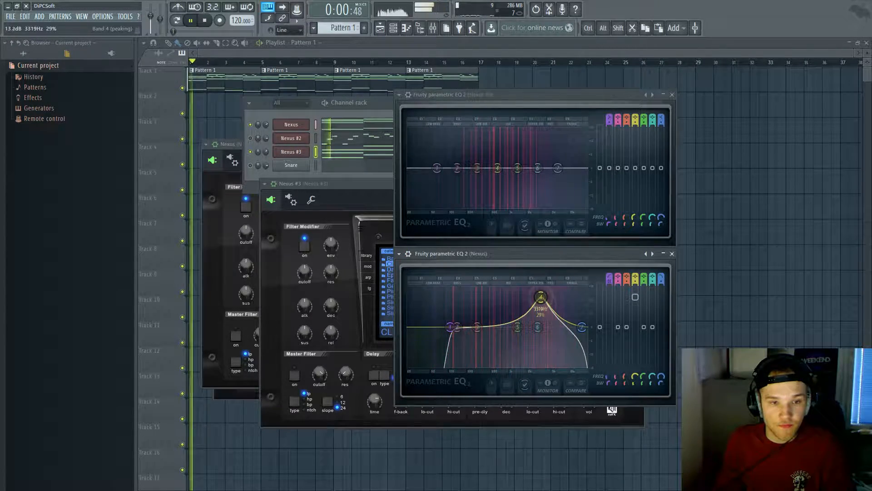
key("space")
right_click(545, 299)
left_click(552, 315)
key("space")
key("space")
key("space")
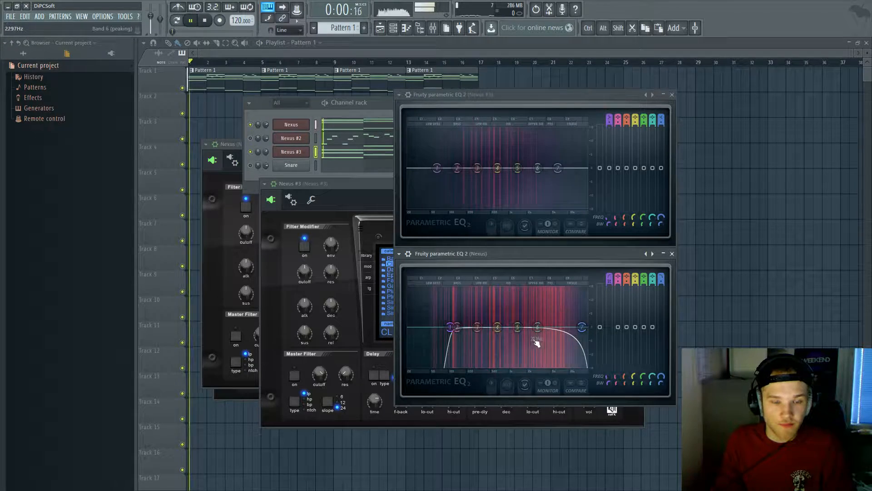
key("space")
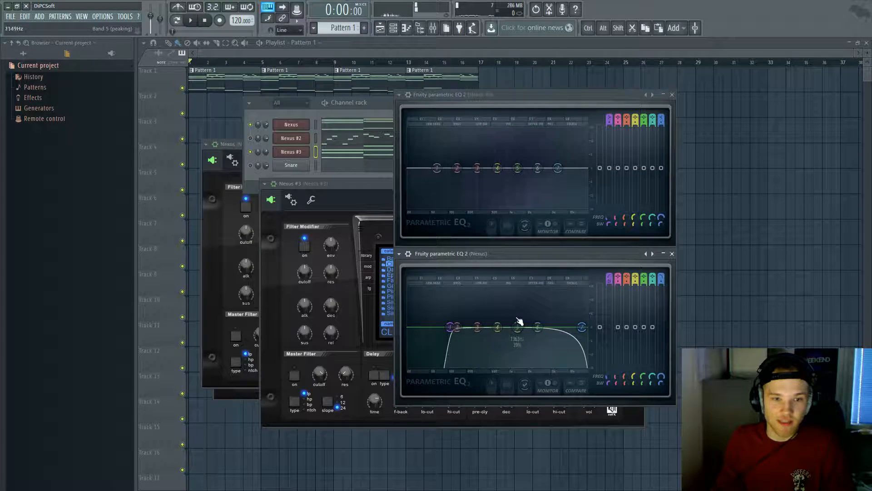
Step: Give Nexus #3's EQ a band 1 high-pass near 132 Hz and a band 7 low-pass
left_click_drag(609, 121, 612, 112)
left_click_drag(446, 168, 457, 168)
key("space")
left_click_drag(660, 120, 661, 136)
mouse_move(558, 168)
left_mouse_down()
mouse_move(584, 168)
mouse_move(548, 168)
left_mouse_up()
Step: Push the Nexus #3 EQ low-pass toward the top end and reset the trial 322 Hz boost to flat
key("space")
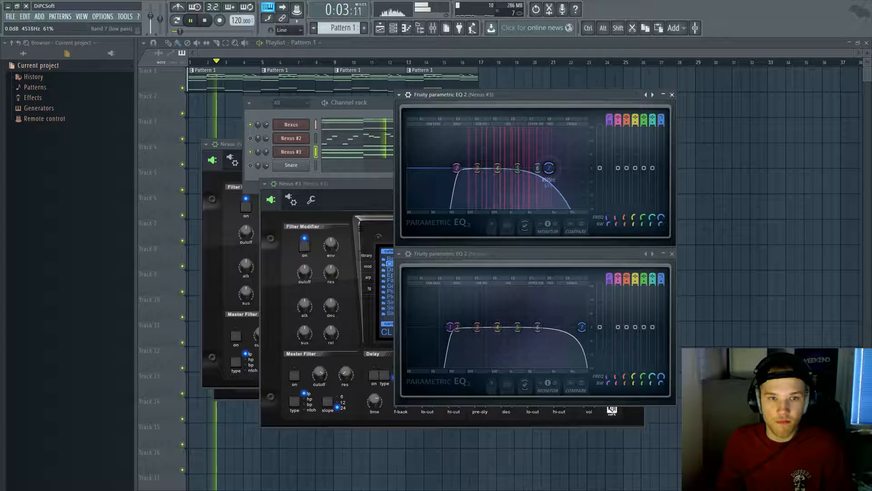
left_click(581, 327)
left_click_drag(581, 327, 574, 327)
left_click_drag(505, 172, 539, 134)
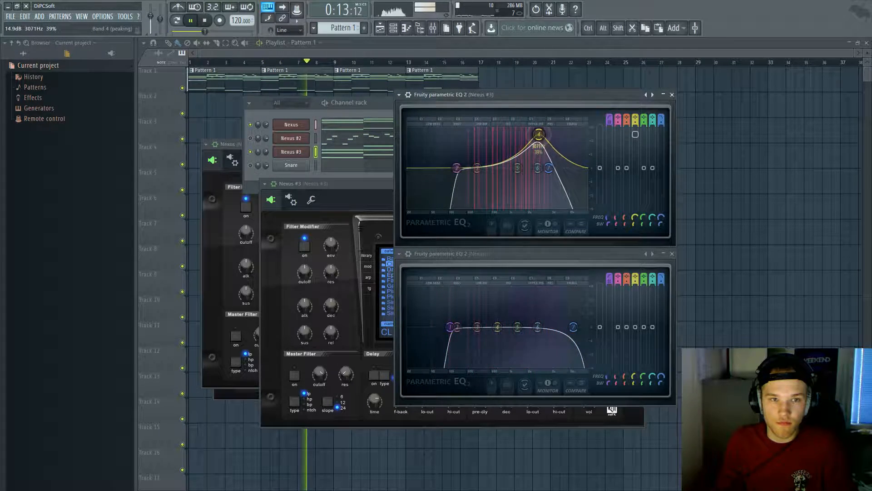
key("space")
right_click(539, 135)
left_click(555, 163)
left_click_drag(578, 168, 586, 168)
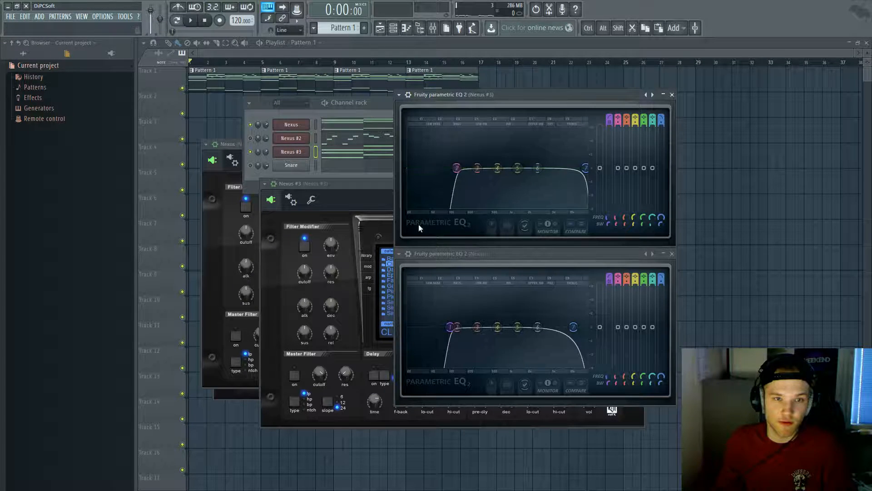
Step: Solo the Nexus #3 channel and try a band 6 boost during playback
right_click(251, 152)
left_click(258, 156)
key("space")
left_click_drag(538, 168, 531, 130)
key("space")
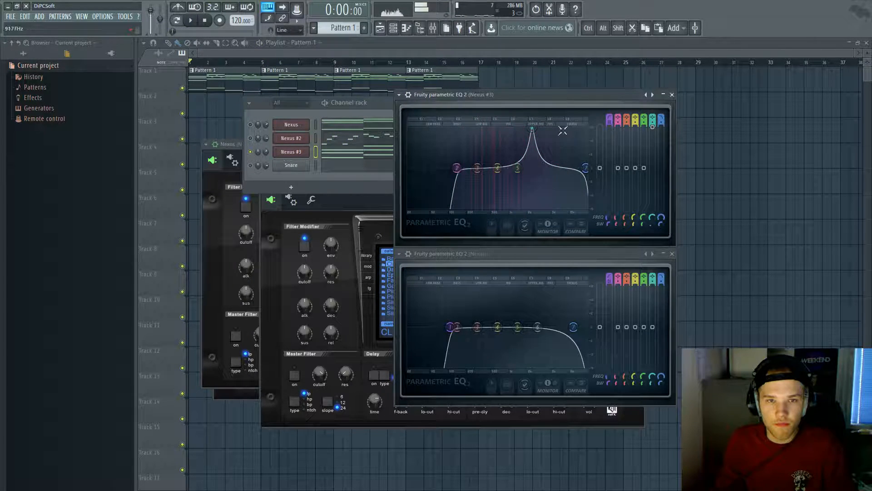
Step: Turn the 2356 Hz band into a slight cut of about -3 dB and listen back
left_click_drag(655, 130, 652, 132)
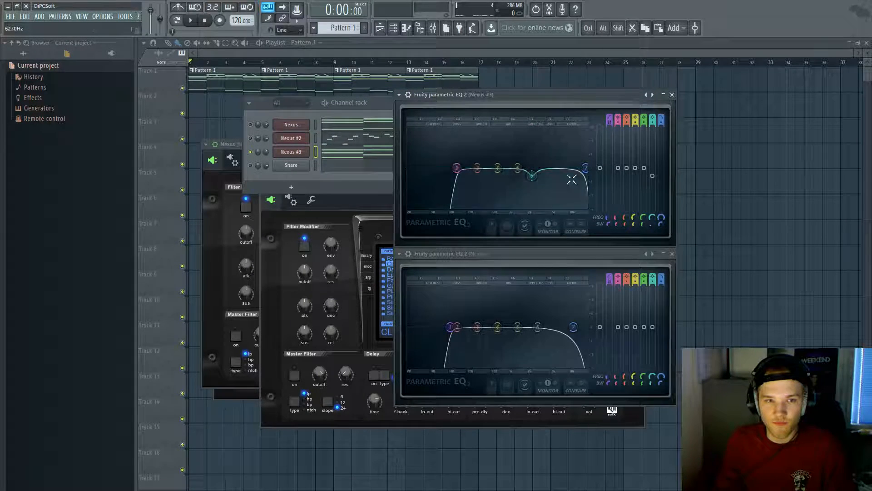
left_click_drag(656, 179, 655, 178)
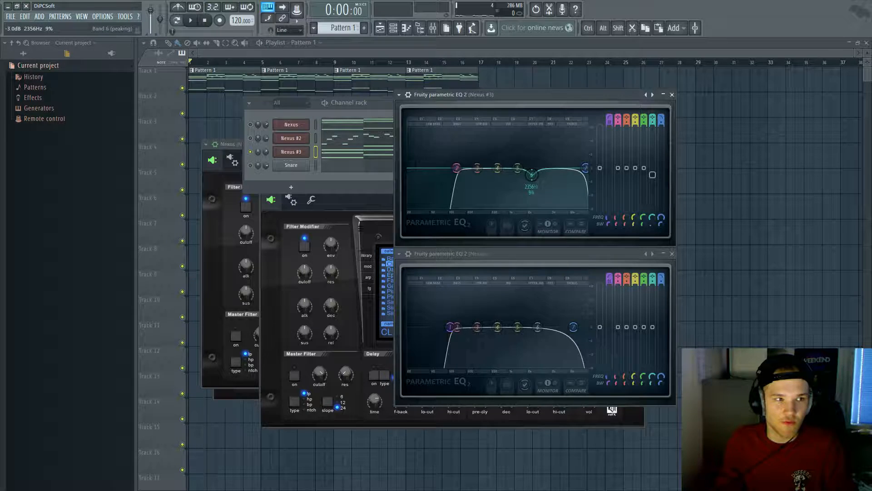
key("space")
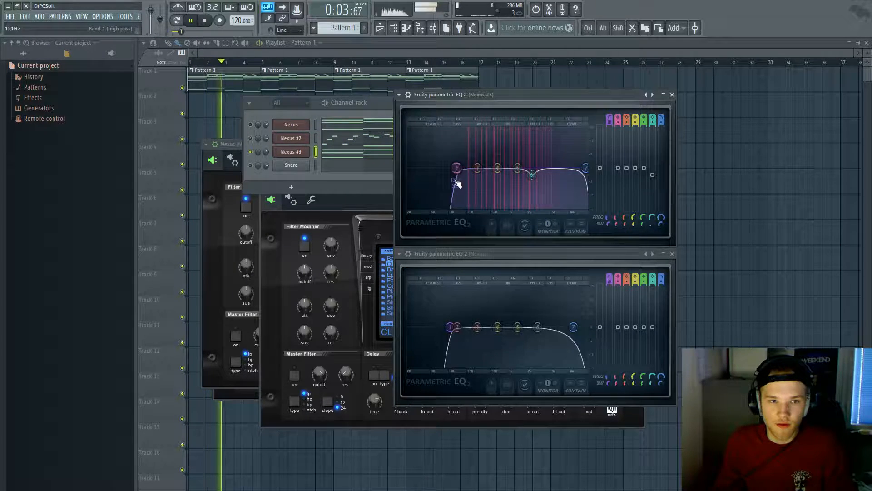
key("space")
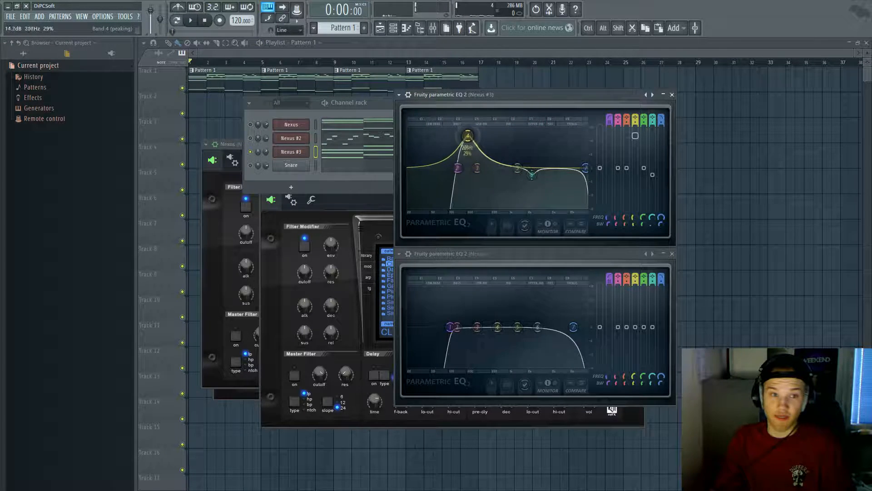
Step: Add a gentle boost of about 3 dB near 649 Hz and audition the beat
key("space")
left_click_drag(468, 136, 576, 130)
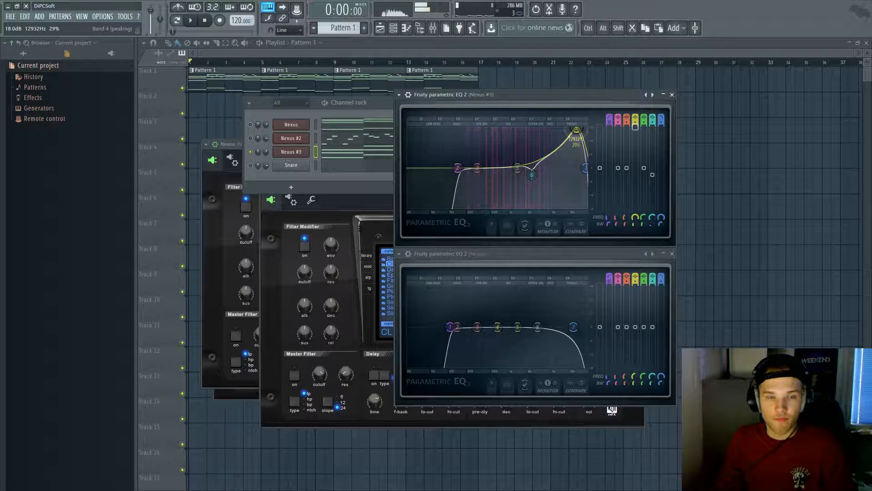
key("space")
mouse_move(495, 130)
left_mouse_down()
mouse_move(483, 131)
mouse_move(503, 131)
left_mouse_up()
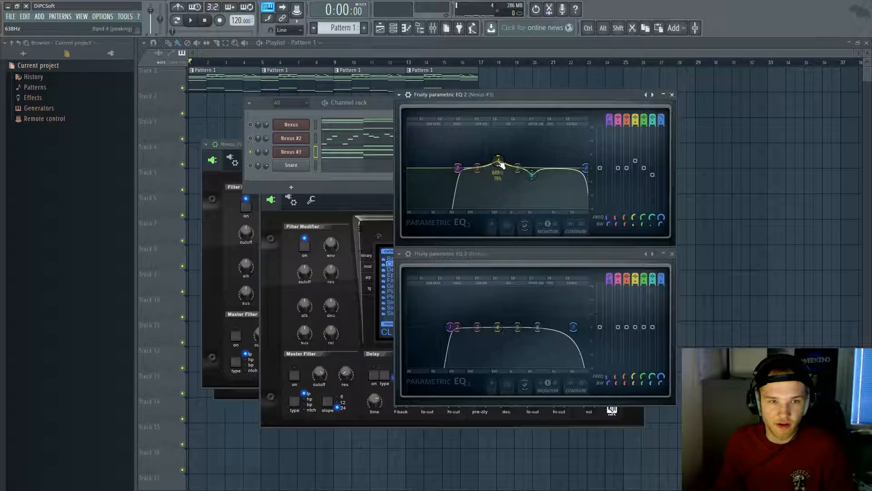
key("space")
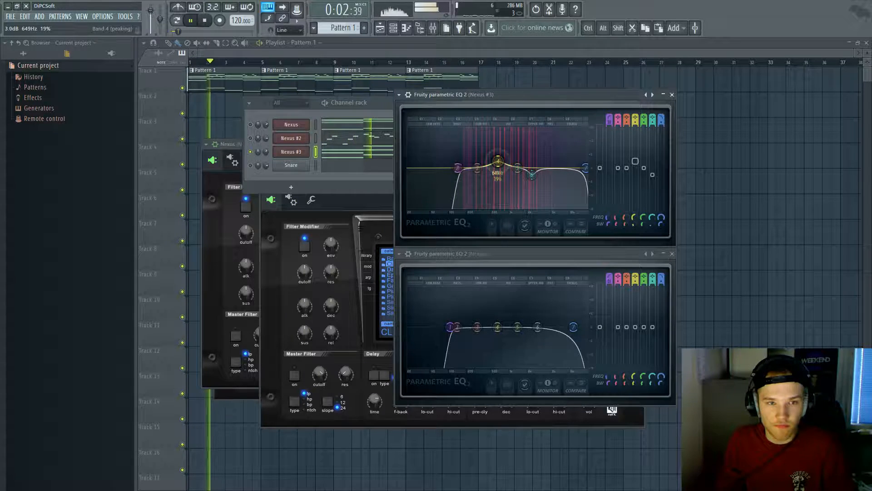
key("space")
key("space")
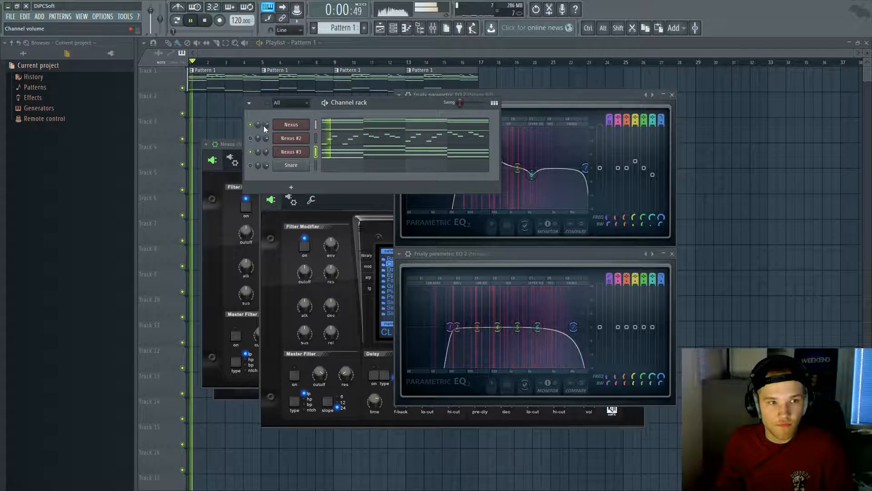
Step: Switch the first Nexus to the PN Ballad Grand Piano preset and open its chord notes in the piano roll
left_click(248, 238)
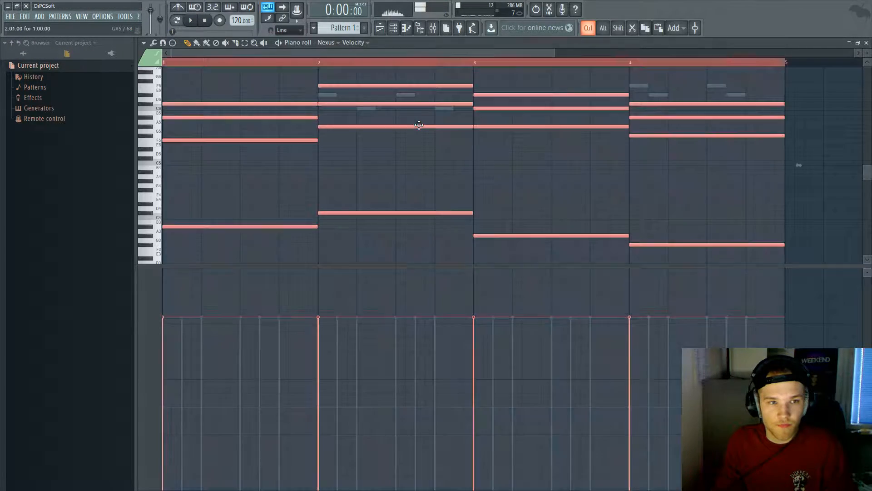
key("space")
key("space")
key("space")
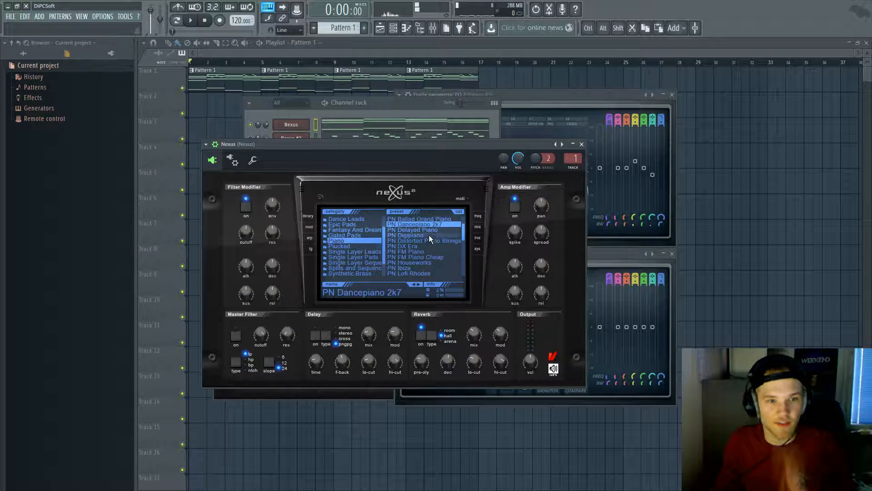
left_click(424, 219)
left_click(423, 110)
key("space")
left_click(403, 129)
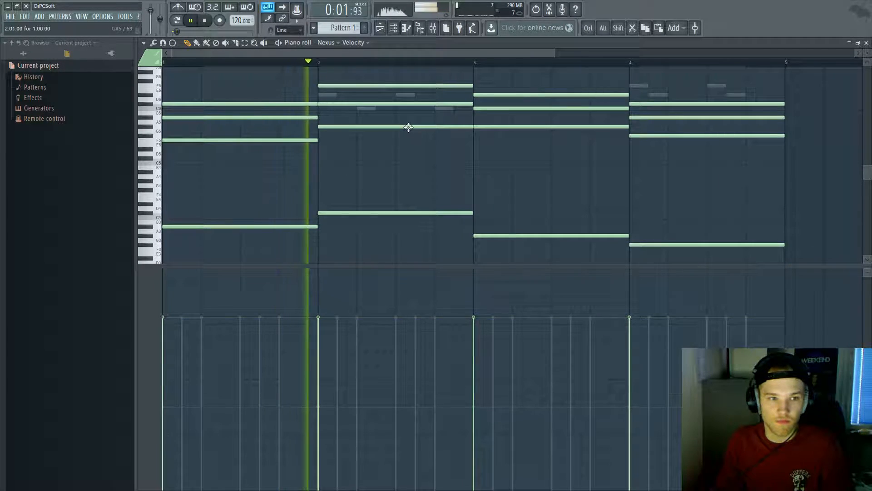
Step: Zoom the piano roll horizontally onto bar 1's chord and stop playback
scroll(241, 90, "up", 3)
left_click_drag(244, 57, 165, 56)
key("space")
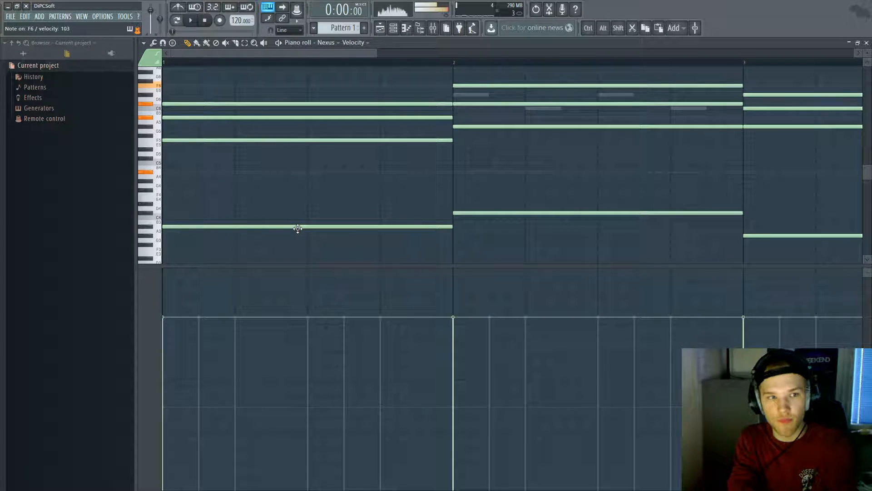
scroll(175, 200, "up", 3, "ctrl")
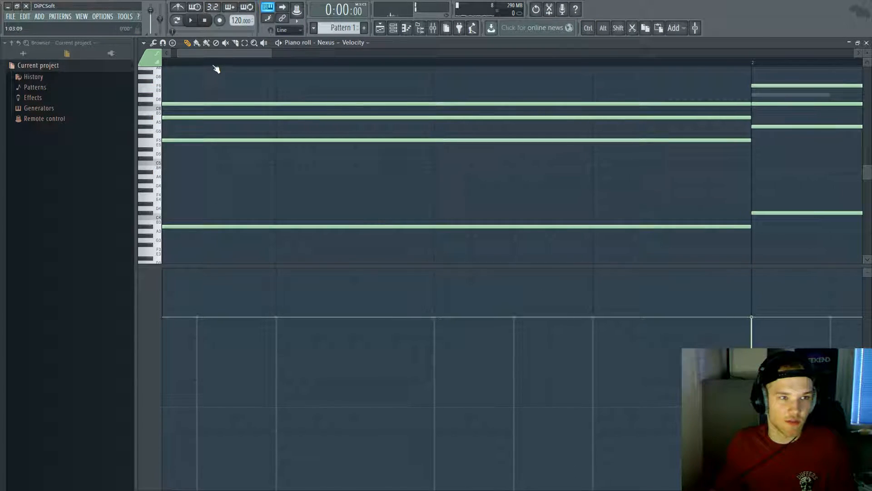
left_click_drag(196, 54, 189, 54)
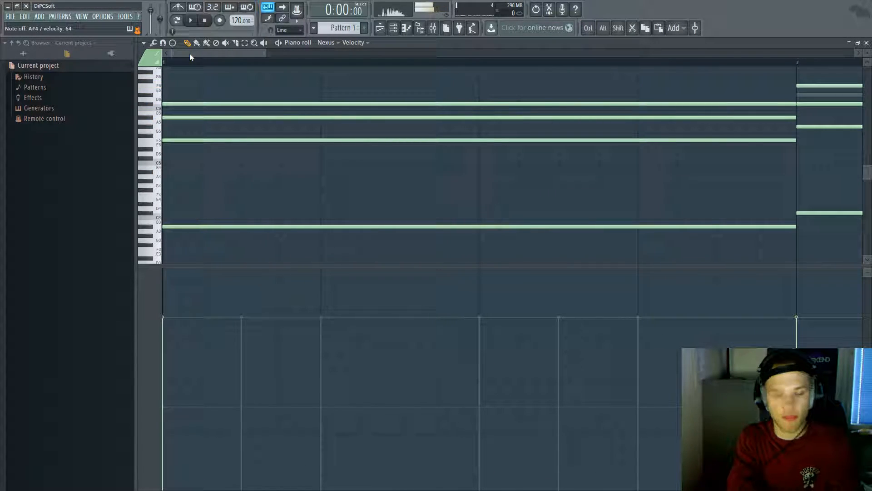
Step: Set note snap to 1/4 step and delay the F5 note in bar 1's chord
left_click(290, 30)
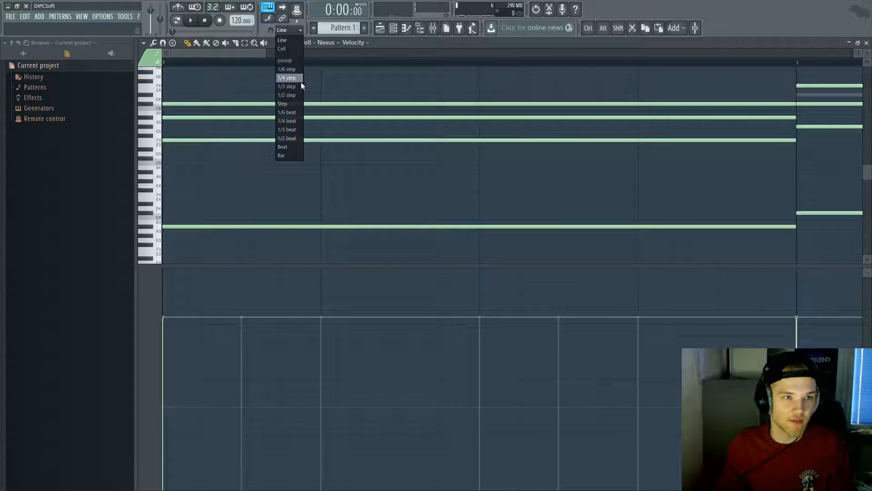
left_click(295, 96)
scroll(867, 52, "up", 2)
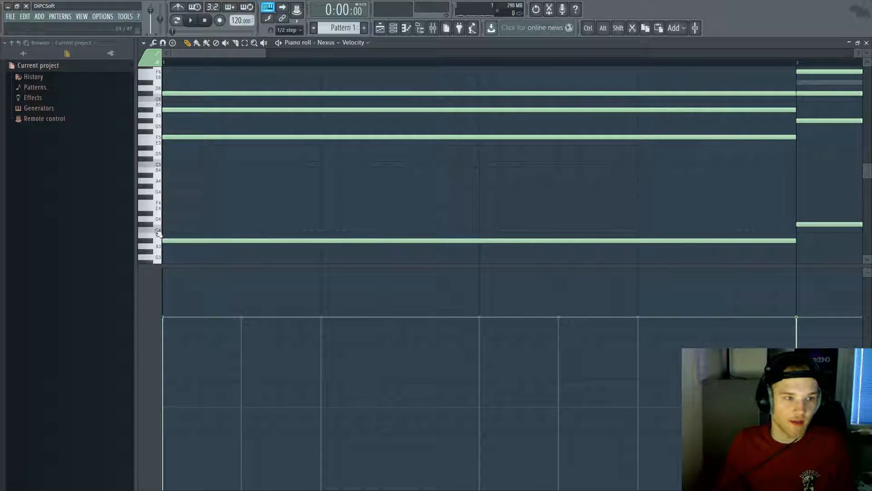
left_click(290, 29)
left_click(291, 84)
left_click_drag(173, 137, 231, 95)
key("space")
key("space")
key("space")
key("space")
Step: Delete the stray G5 note and make the bar-2 G#5 note start slightly later
scroll(366, 149, "down", 4)
scroll(339, 166, "down", 1)
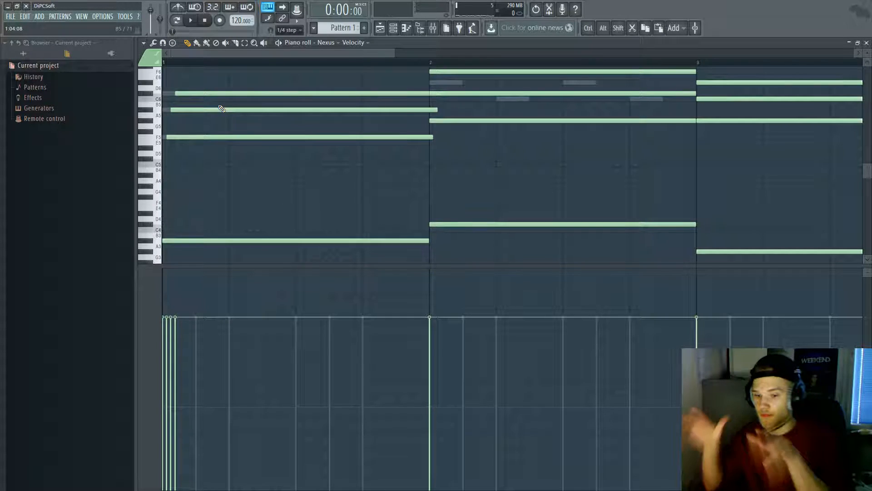
key("space")
key("space")
left_click(431, 63)
key("space")
key("space")
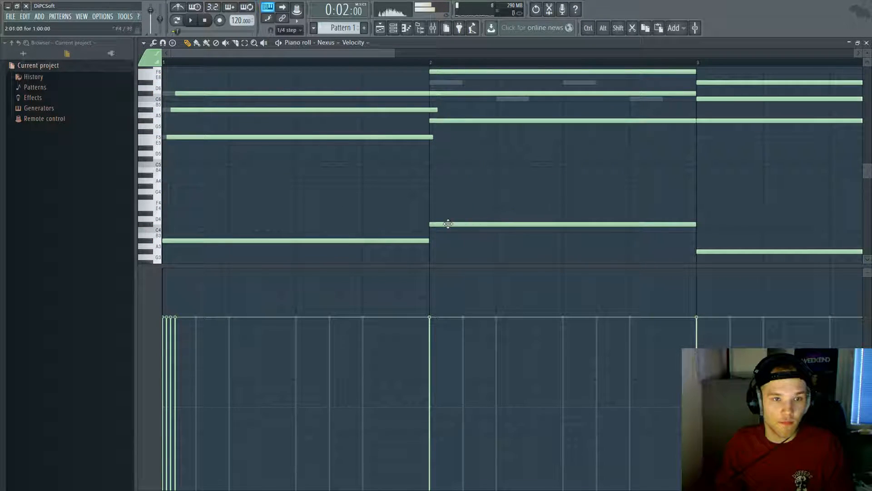
scroll(445, 126, "up", 1)
left_click(449, 125)
right_click(450, 125)
left_click_drag(447, 120, 451, 119)
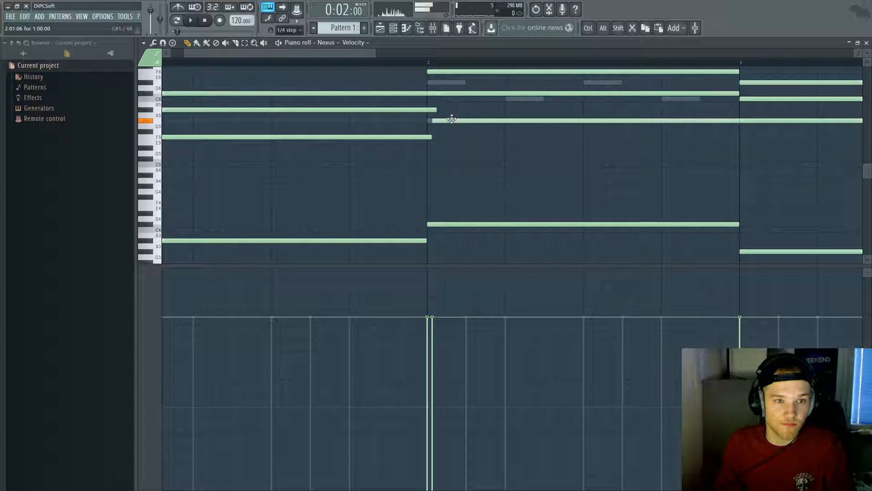
Step: Delay the F6 and C#6 notes in bar 2, checking playback from bar 2
scroll(450, 93, "up", 3)
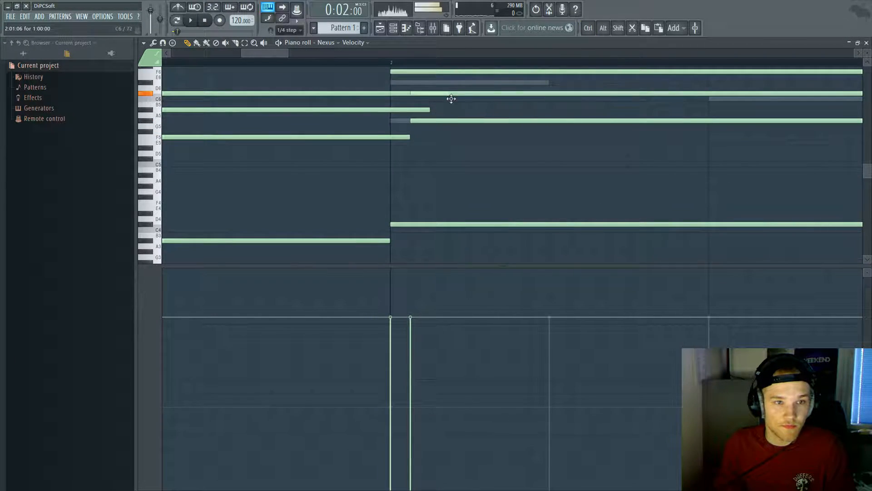
left_click_drag(444, 72, 502, 70)
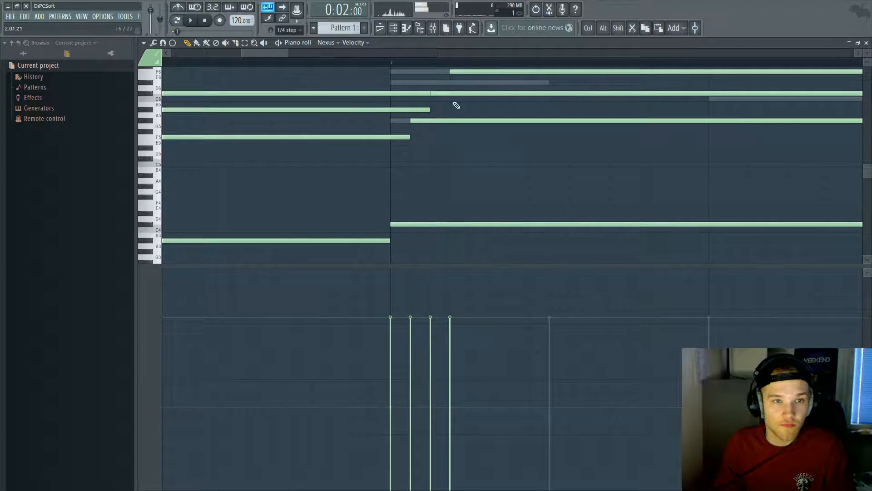
scroll(390, 141, "down", 2, "ctrl")
key("space")
key("space")
key("space")
mouse_move(413, 110)
left_mouse_down()
mouse_move(394, 110)
mouse_move(421, 95)
left_mouse_up()
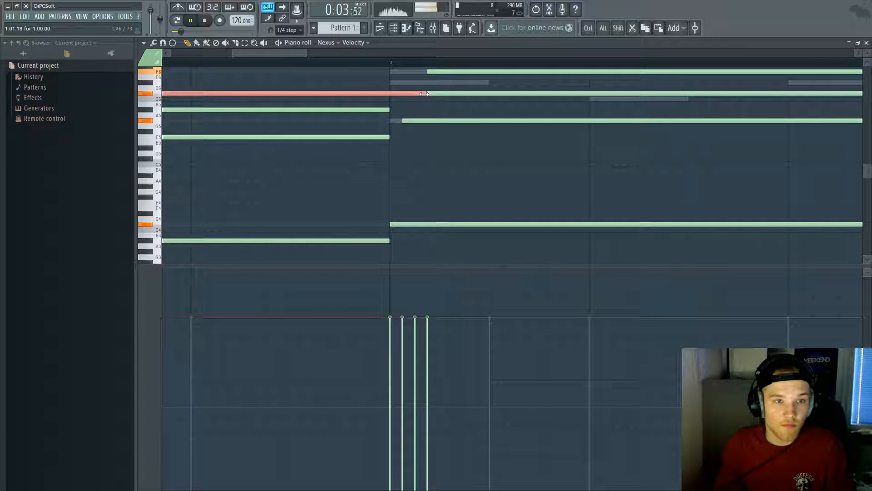
scroll(258, 62, "down", 3)
key("space")
Step: Replay from the start, then delay the C6 note in the following chord
left_click_drag(230, 65, 46, 64)
key("space")
scroll(418, 183, "down", 3)
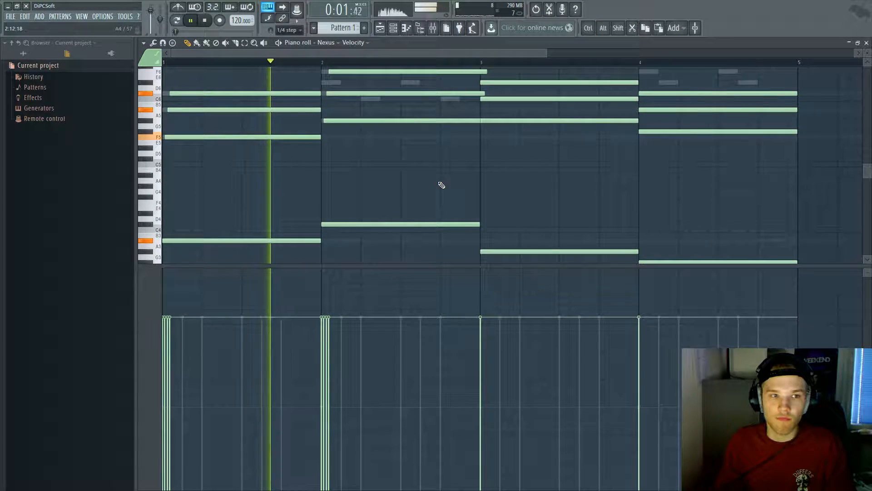
scroll(440, 184, "up", 4)
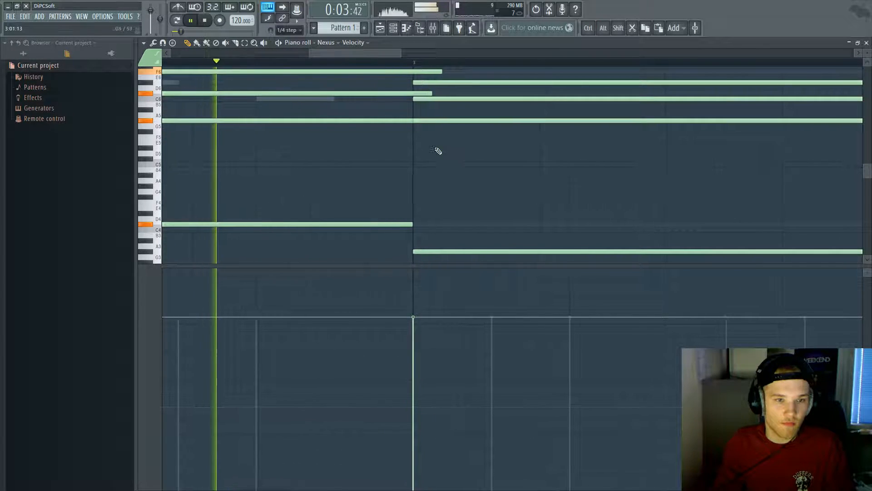
key("space")
left_click_drag(390, 127, 414, 72)
left_click(426, 97)
left_click(434, 122)
left_click_drag(433, 101, 471, 85)
Step: Stagger the bar-4 chord notes later, undoing an accidentally added note
scroll(483, 141, "down", 7)
scroll(478, 227, "down", 3)
scroll(448, 230, "up", 3)
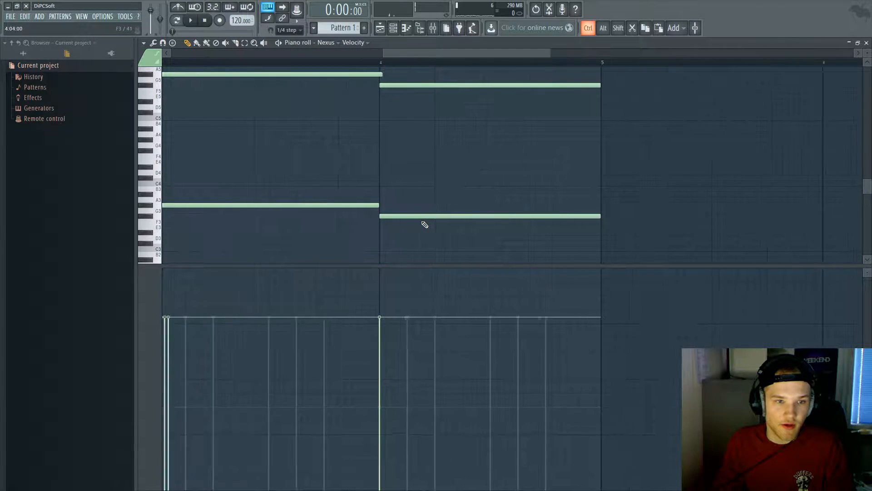
scroll(425, 224, "up", 3)
scroll(304, 170, "up", 7)
left_click_drag(289, 218, 296, 120)
left_click_drag(317, 176, 333, 149)
left_click(332, 151)
key("ctrl+z")
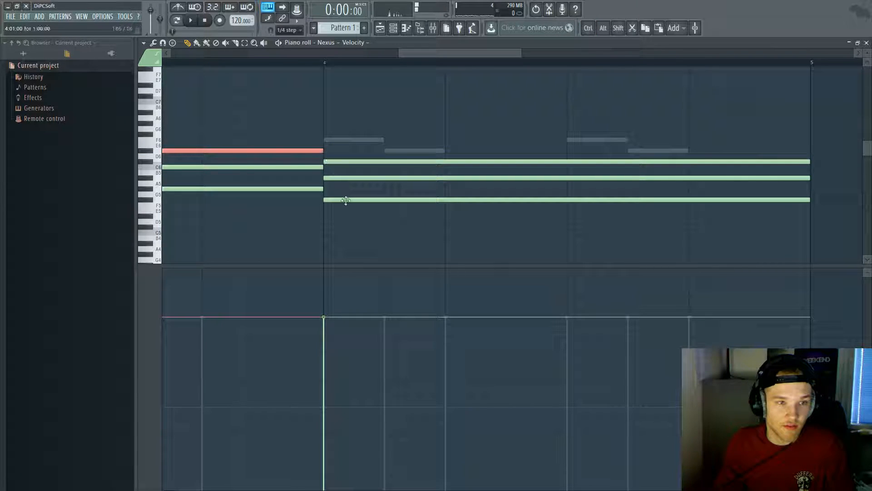
scroll(332, 179, "up", 3)
left_click_drag(331, 177, 373, 163)
left_click_drag(345, 205, 392, 161)
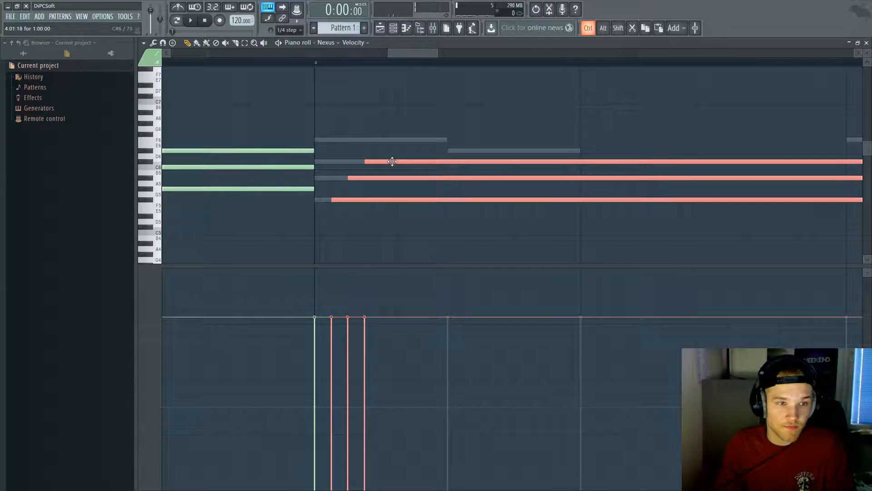
Step: Delete the stray F5 note, play the staggered progression, and return to the channel rack
scroll(391, 212, "down", 6)
scroll(392, 206, "down", 3)
scroll(523, 188, "up", 4)
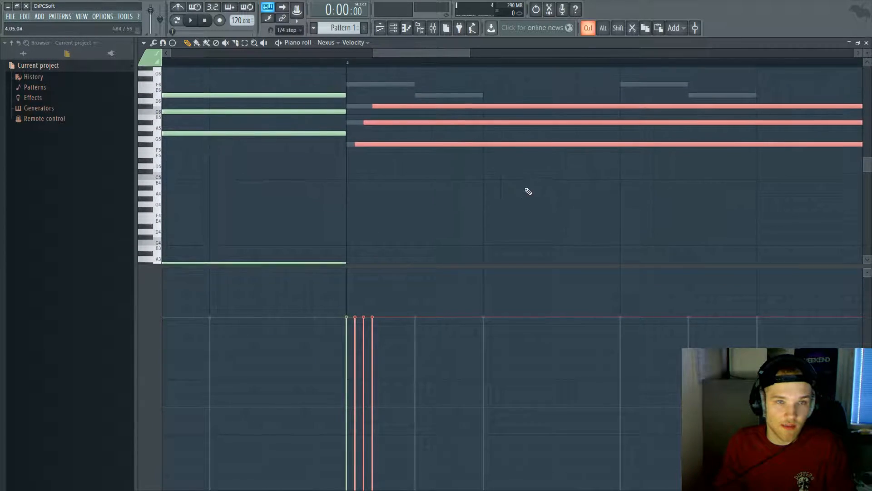
scroll(525, 190, "down", 3)
scroll(662, 186, "up", 5)
left_click(547, 197, "ctrl")
left_click(486, 156)
right_click(486, 157)
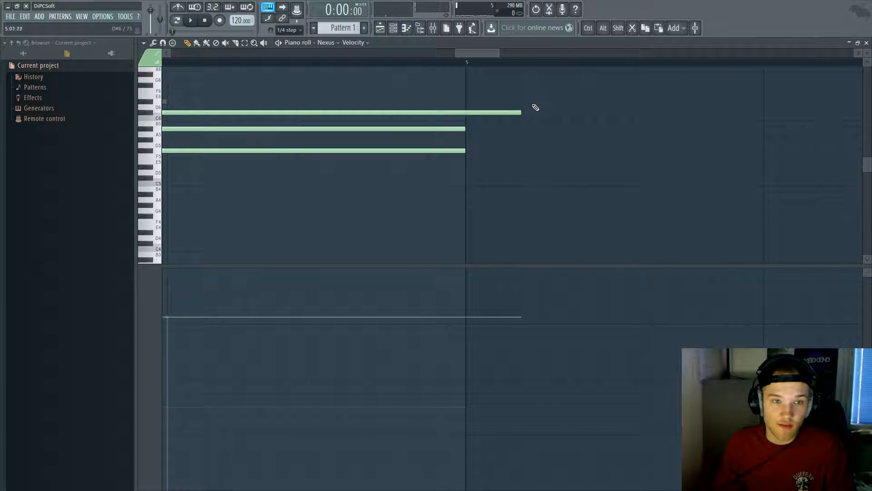
key("ctrl+a")
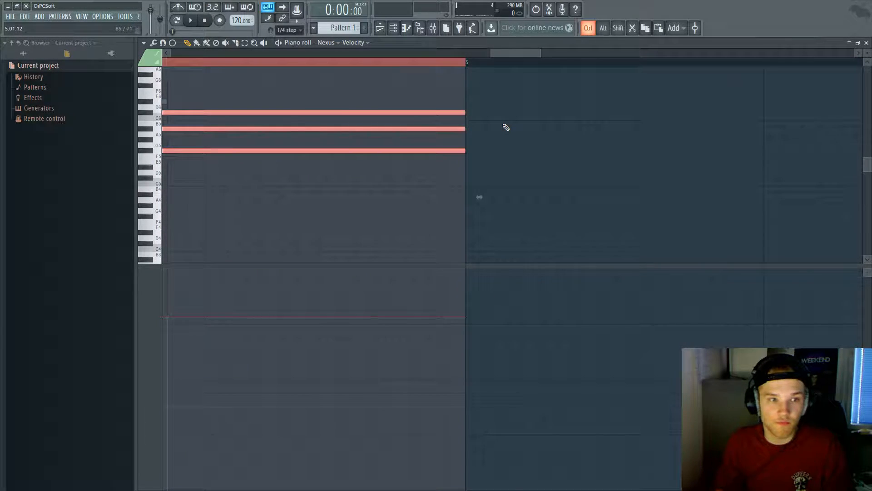
scroll(504, 129, "down", 2)
key("space")
scroll(478, 131, "down", 4)
left_click(569, 135, "ctrl")
left_click(402, 26)
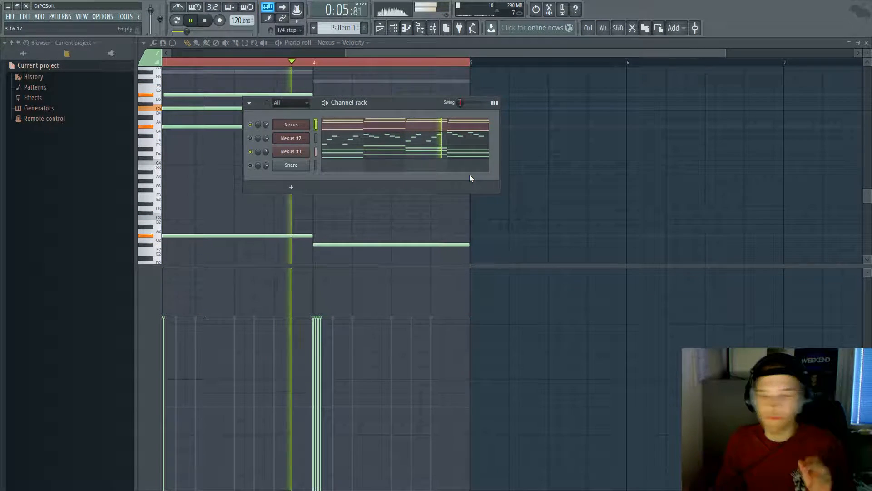
Step: Show the first Nexus's mixer insert and parametric EQ, then the Nexus #3 synth window
key("space")
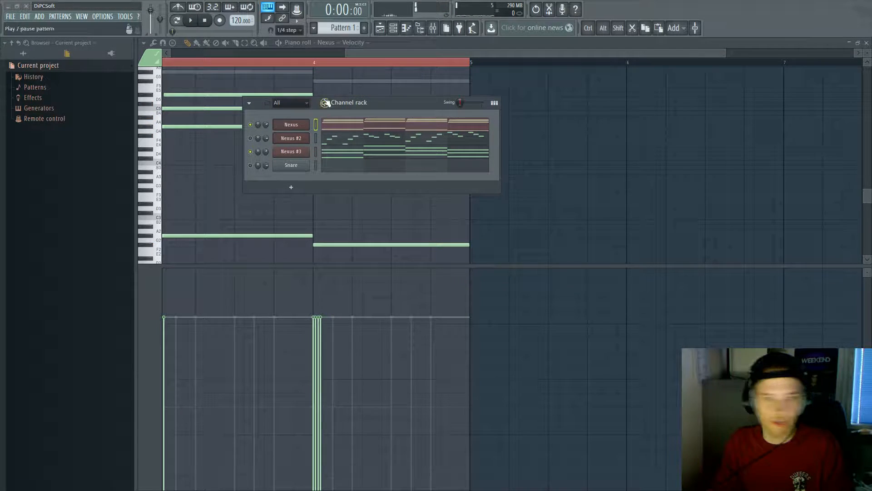
left_click(291, 125)
double_click(575, 157)
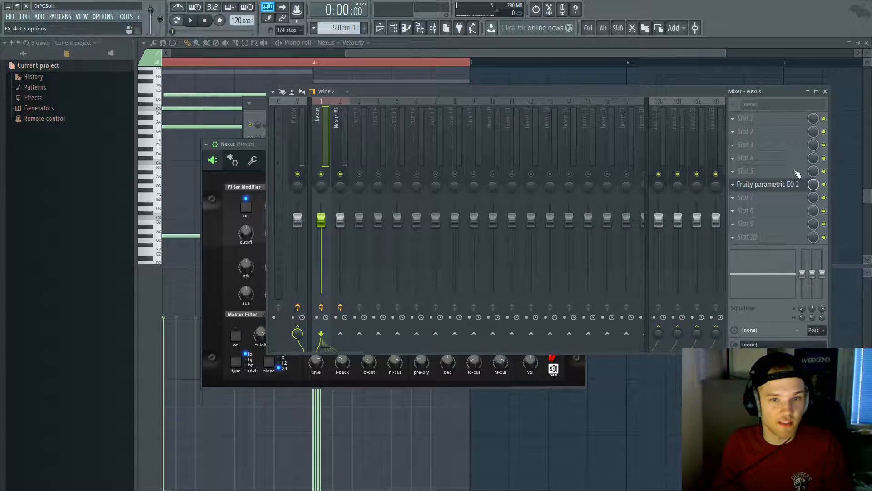
left_click(786, 184)
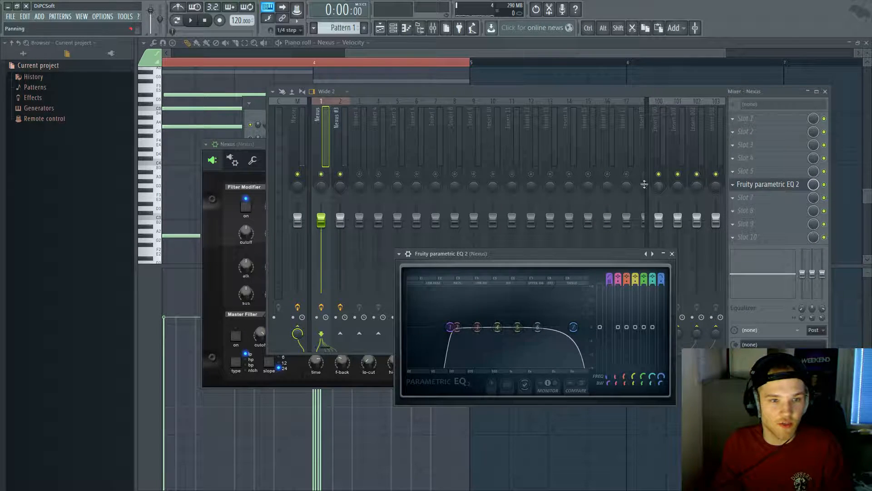
left_click(251, 117)
left_click(291, 151)
scroll(630, 202, "down", 1)
scroll(632, 197, "up", 1)
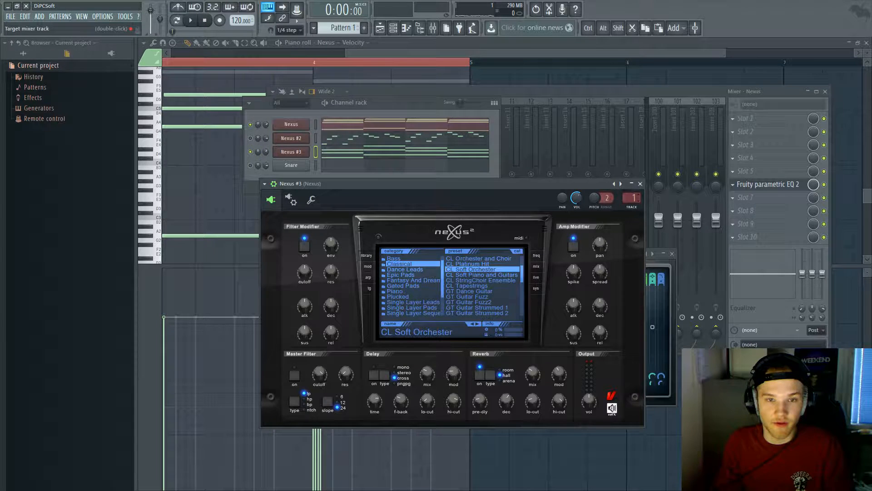
Step: Route Nexus #3 to mixer insert 2, close the mixer and synth, and play with the EQ visible
left_click(628, 200)
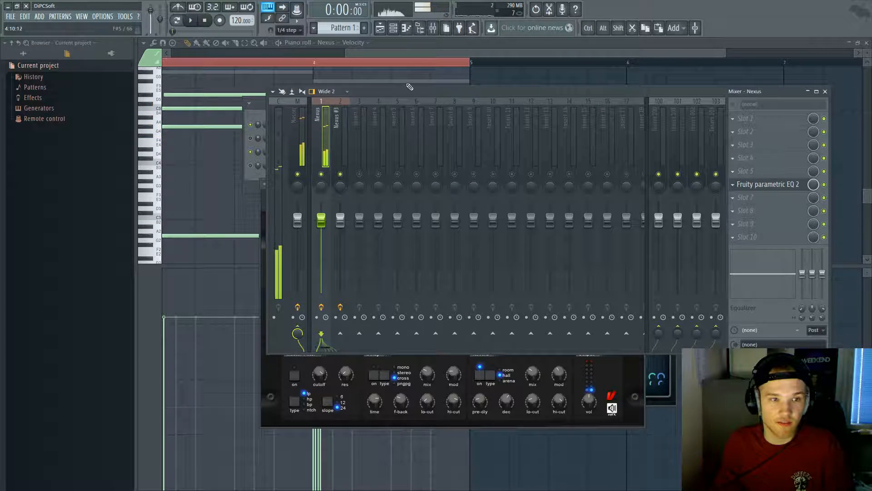
left_click(251, 159)
left_click(283, 154)
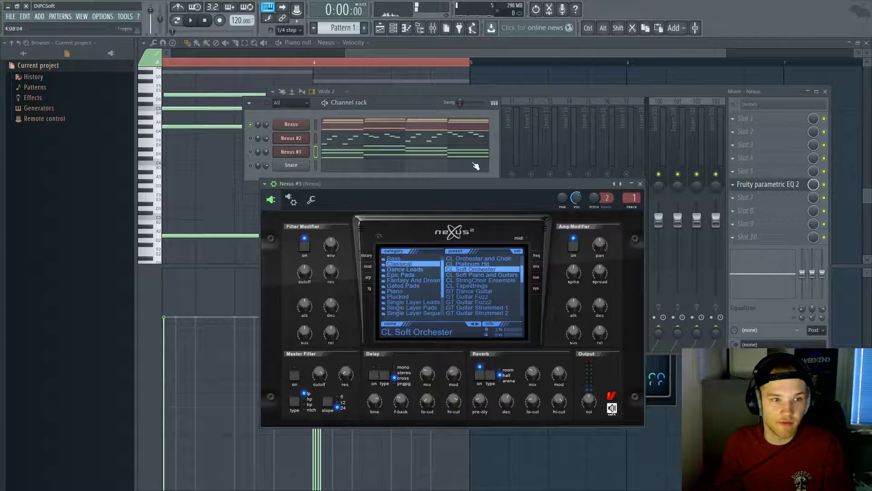
left_click(633, 198)
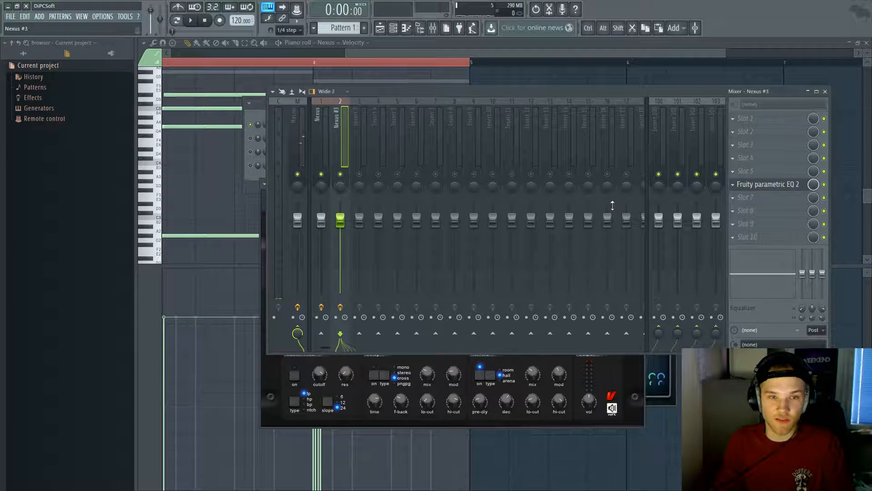
left_click(825, 91)
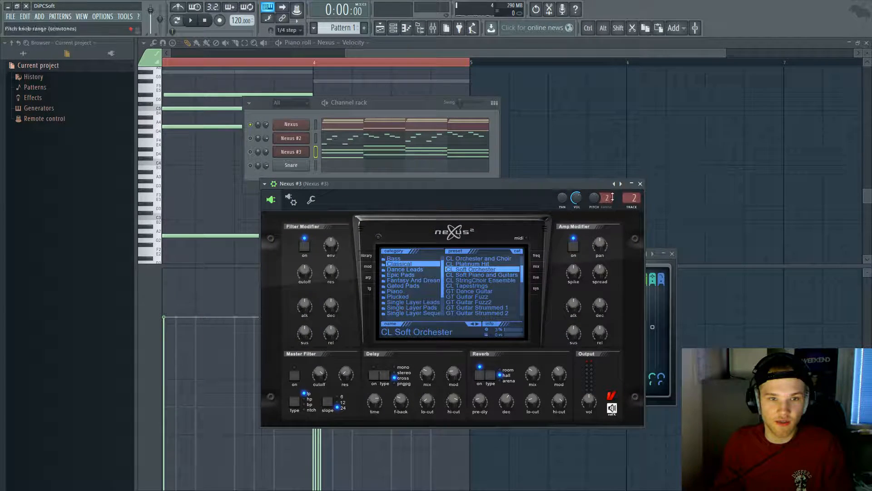
left_click(640, 184)
key("space")
left_click_drag(565, 253, 542, 200)
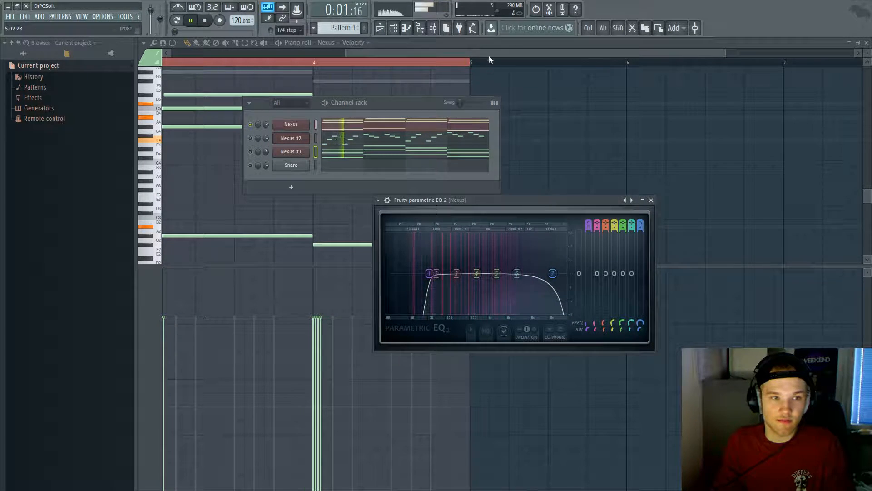
Step: Unmute Nexus #3 and raise its Nexus amp modifier attack to 18 while auditioning
left_click(250, 152)
left_click(289, 127)
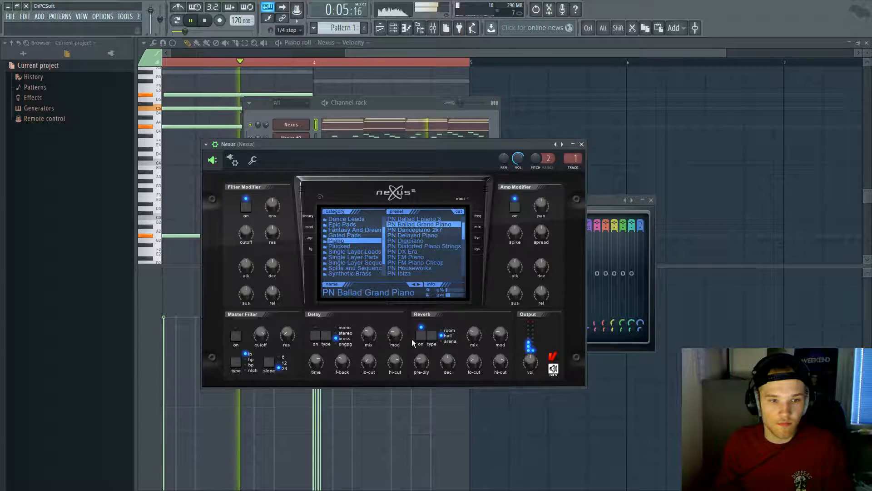
left_click(387, 111)
key("space")
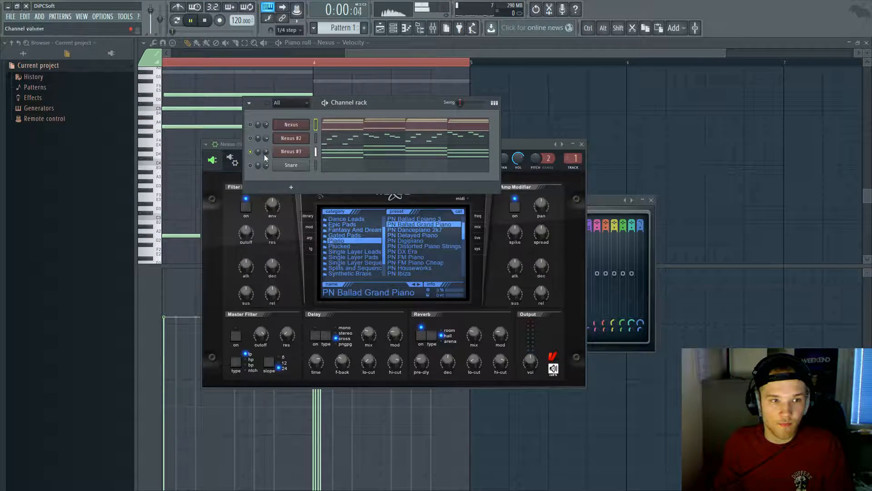
left_click(291, 152)
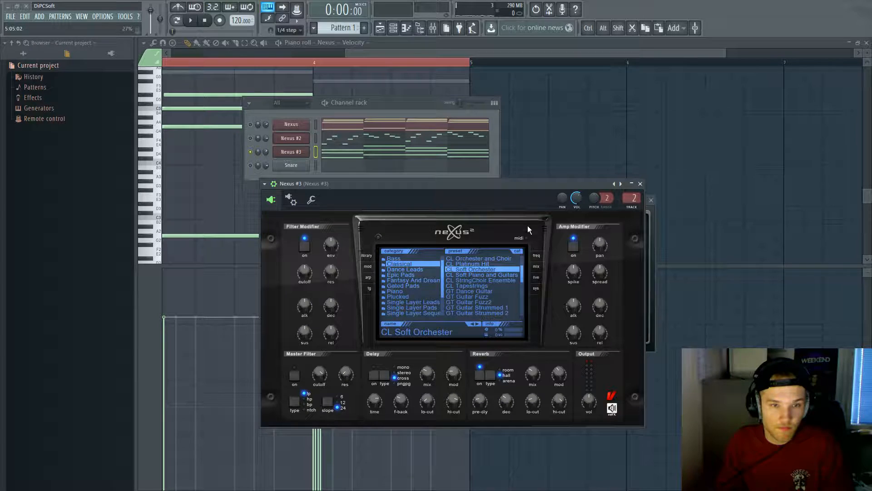
key("space")
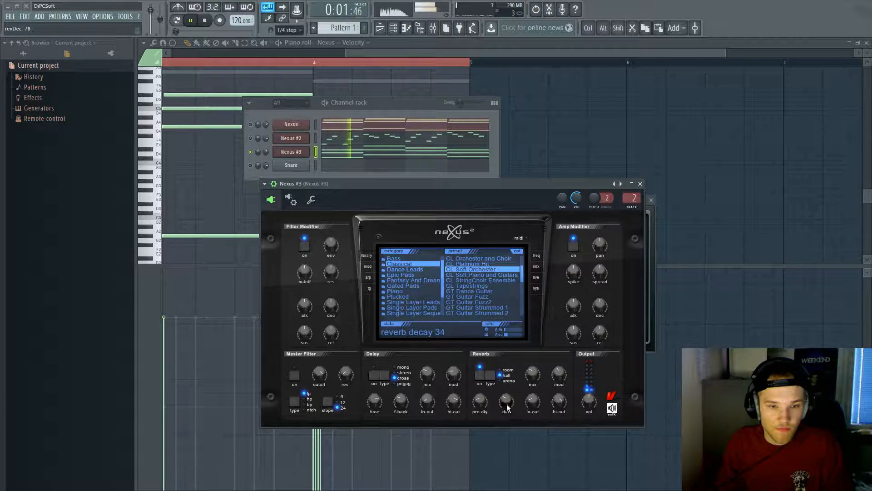
left_click_drag(576, 314, 581, 298)
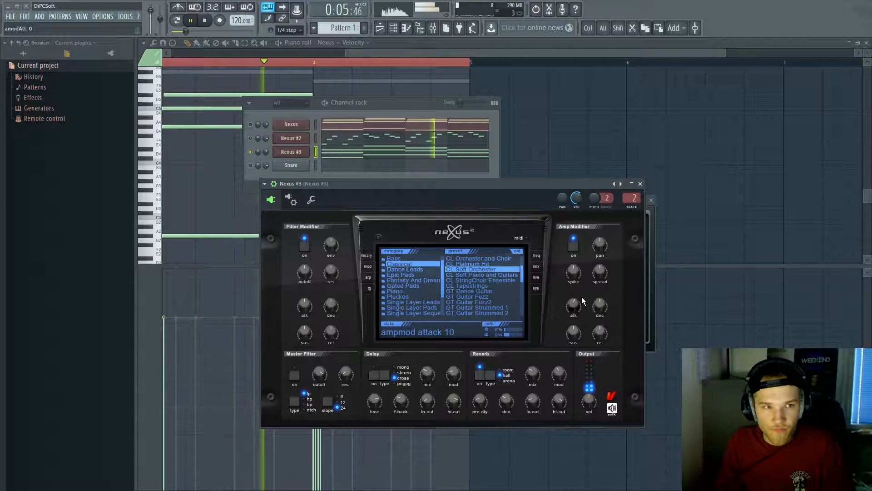
left_click_drag(575, 315, 577, 309)
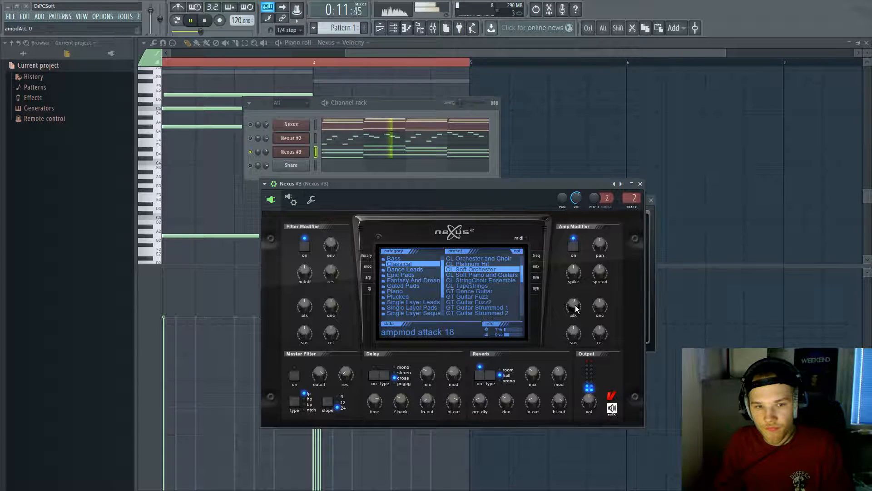
Step: Raise the Nexus #3 EQ high-pass to about 185 Hz, close the EQ, and restart playback
double_click(628, 198)
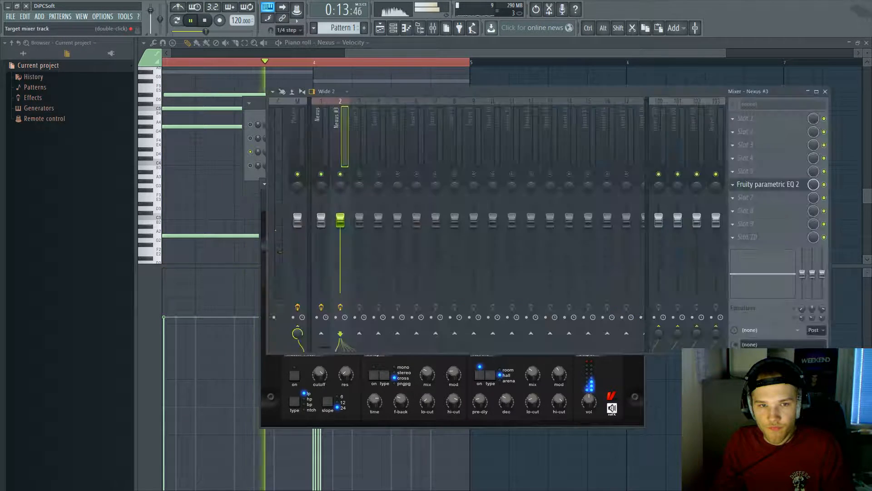
left_click(765, 184)
mouse_move(459, 169)
left_mouse_down()
mouse_move(498, 168)
mouse_move(443, 168)
mouse_move(469, 168)
left_mouse_up()
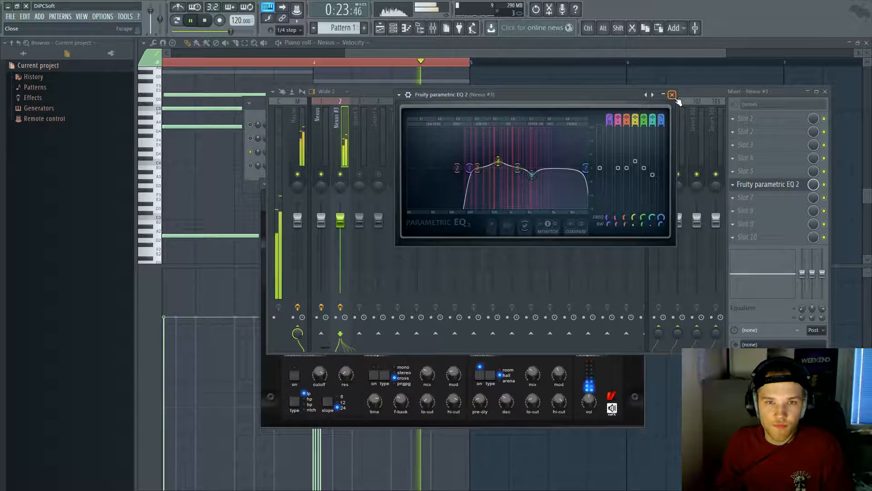
left_click(671, 95)
key("space")
left_click(250, 125)
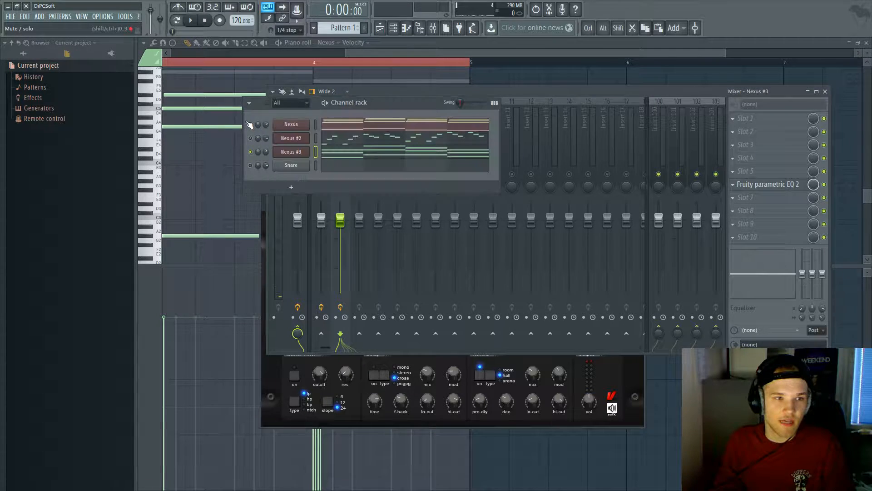
key("space")
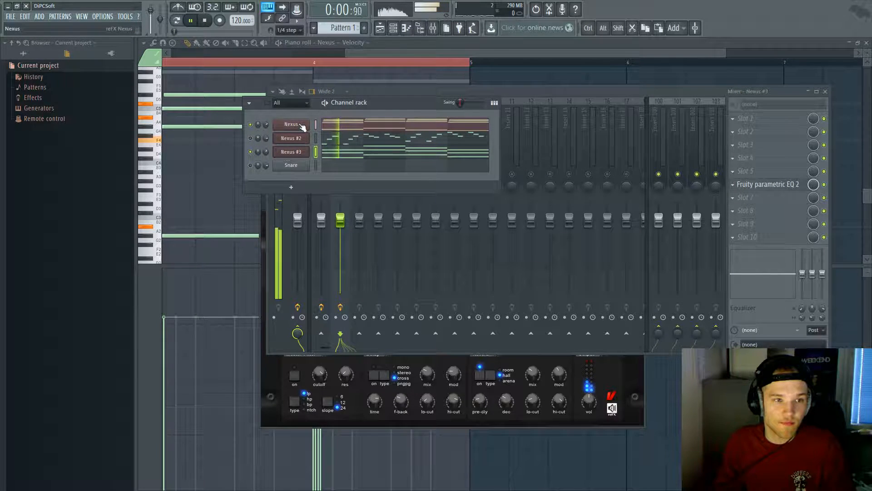
Step: Open the first Nexus's parametric EQ on insert 1 and try high-pass and band 2 settings
left_click(291, 124)
left_click(749, 181)
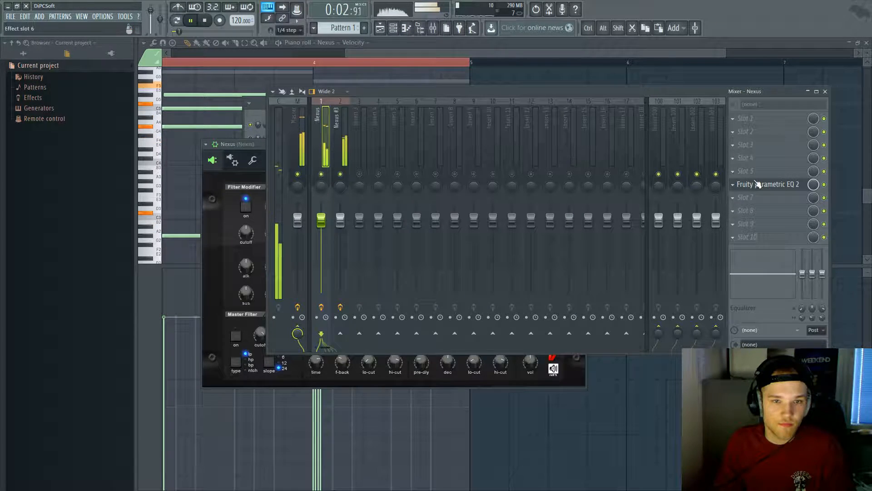
left_click(749, 184)
mouse_move(426, 272)
left_mouse_down()
mouse_move(406, 273)
mouse_move(450, 273)
mouse_move(435, 273)
left_mouse_up()
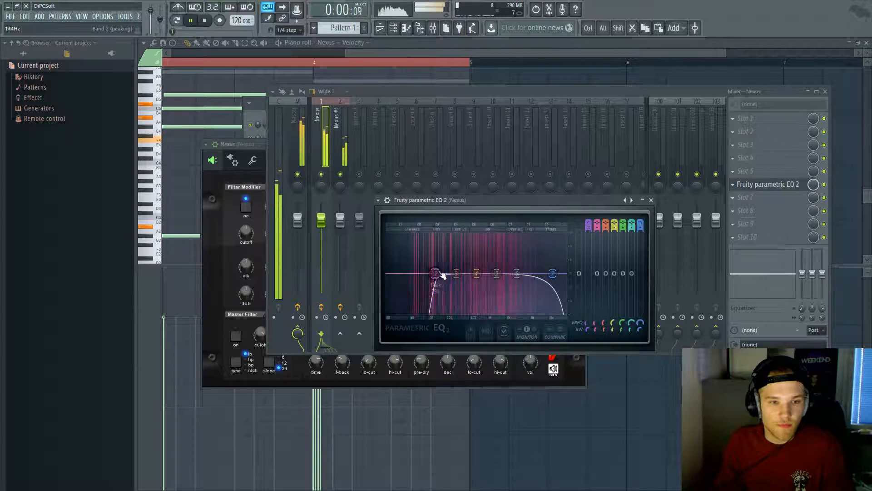
left_click(316, 165)
left_click(754, 184)
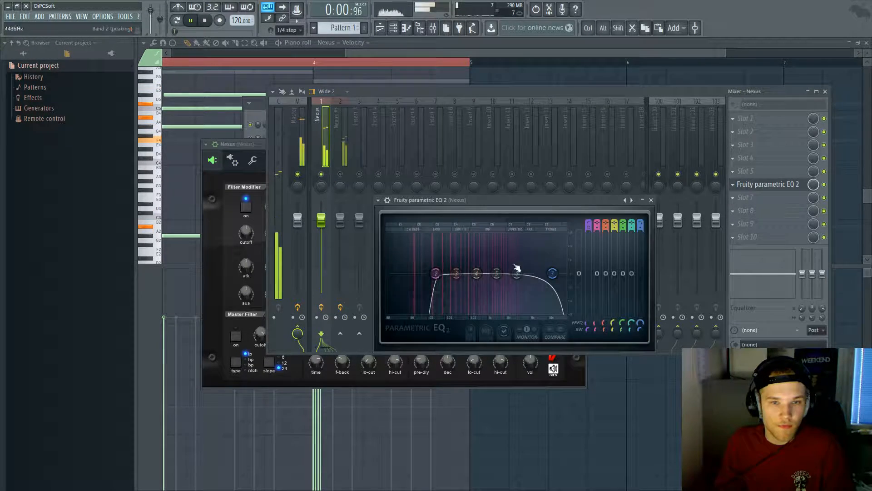
mouse_move(434, 273)
left_mouse_down()
mouse_move(434, 289)
mouse_move(427, 287)
left_mouse_up()
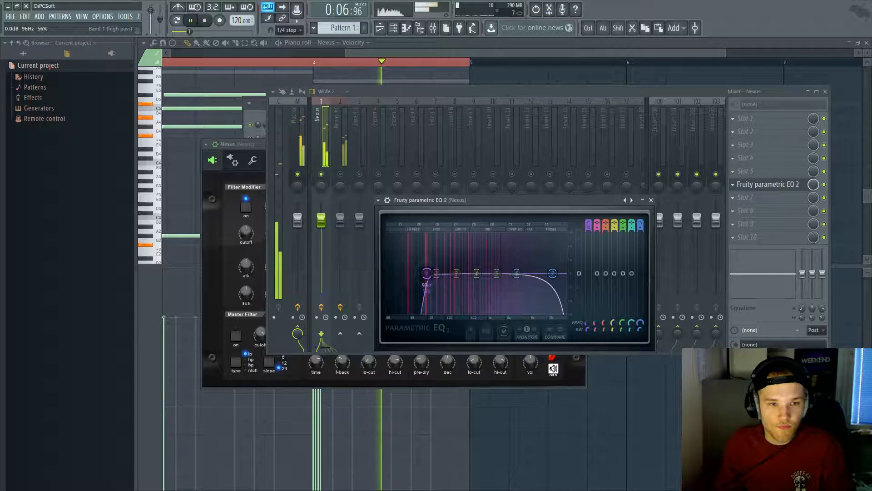
Step: Set the piano EQ high-pass to 100 Hz and the low-pass to 5557 Hz
key("space")
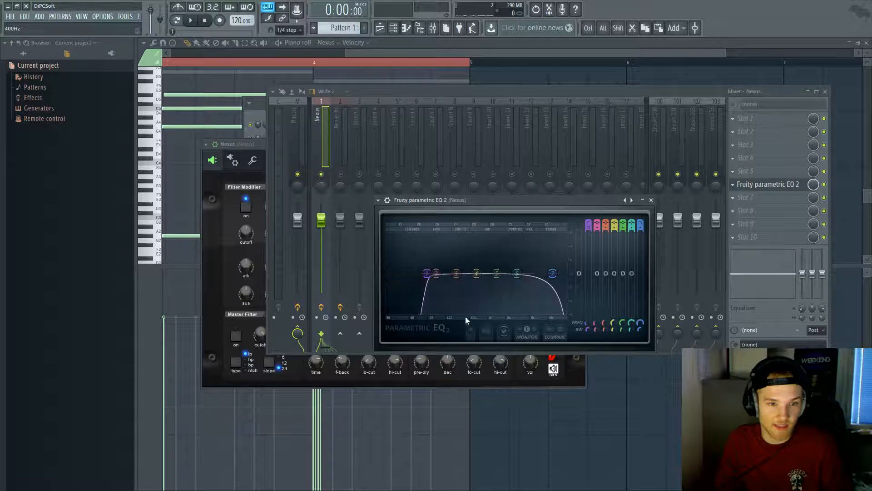
key("space")
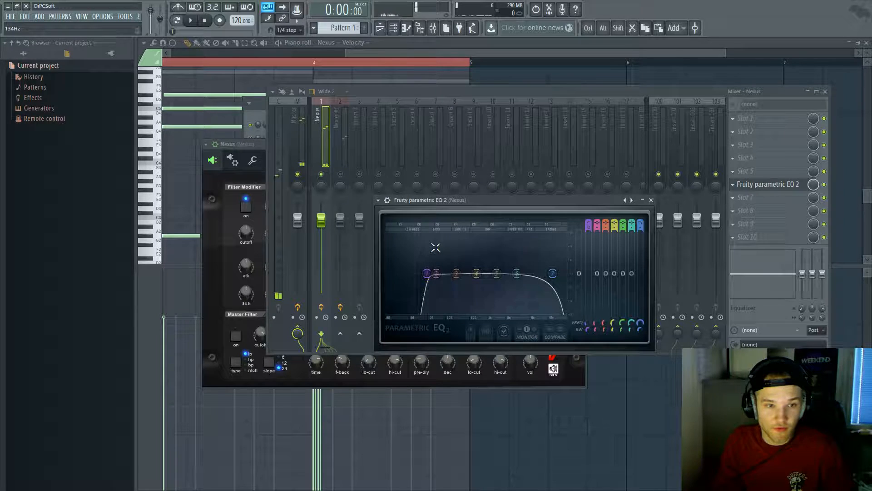
key("space")
key("space")
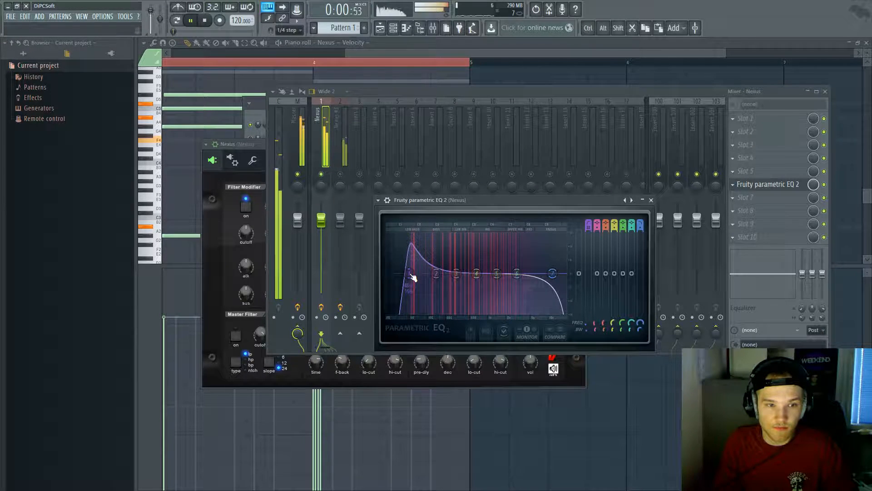
left_click_drag(419, 281, 432, 278)
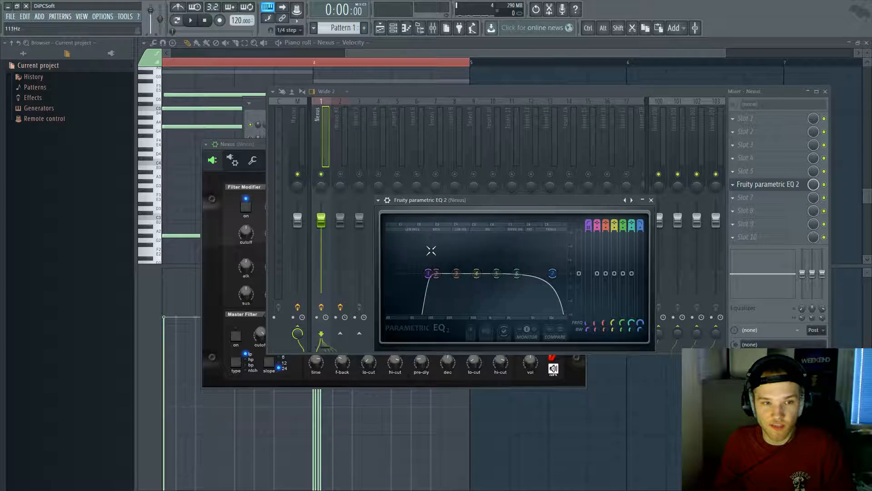
key("space")
mouse_move(435, 267)
left_mouse_down()
mouse_move(447, 240)
mouse_move(435, 243)
mouse_move(438, 272)
left_mouse_up()
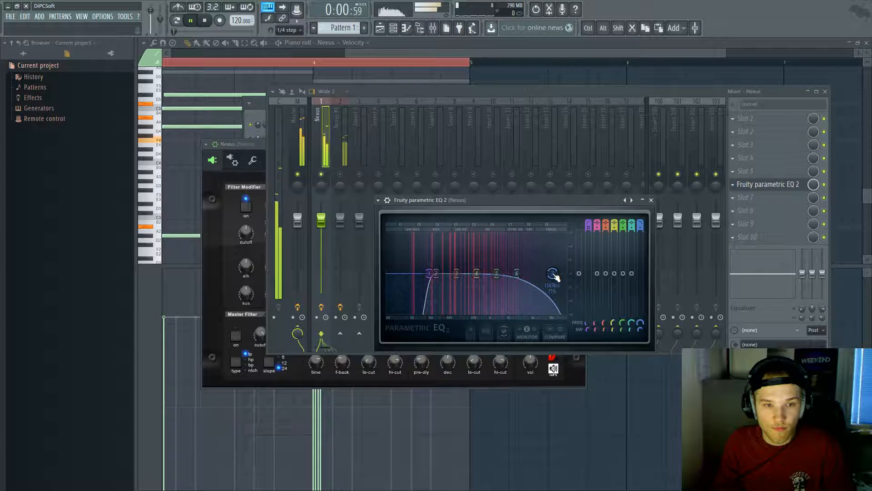
left_click_drag(538, 273, 533, 273)
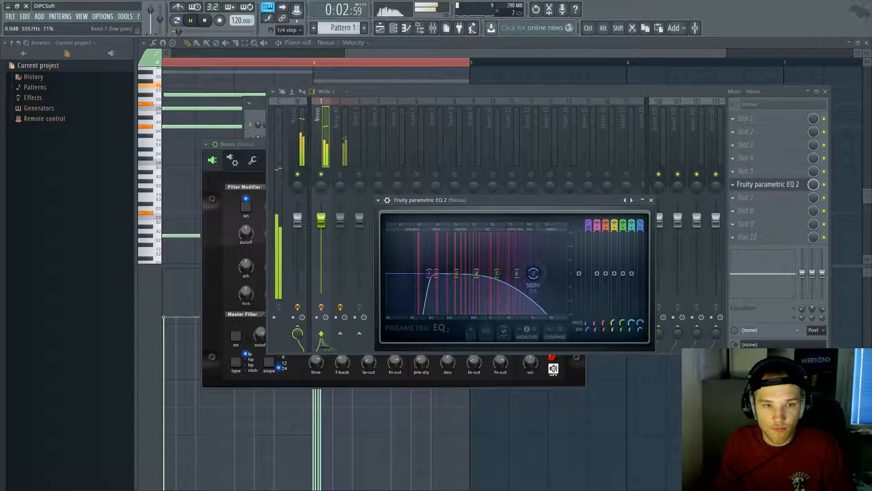
left_click(341, 176)
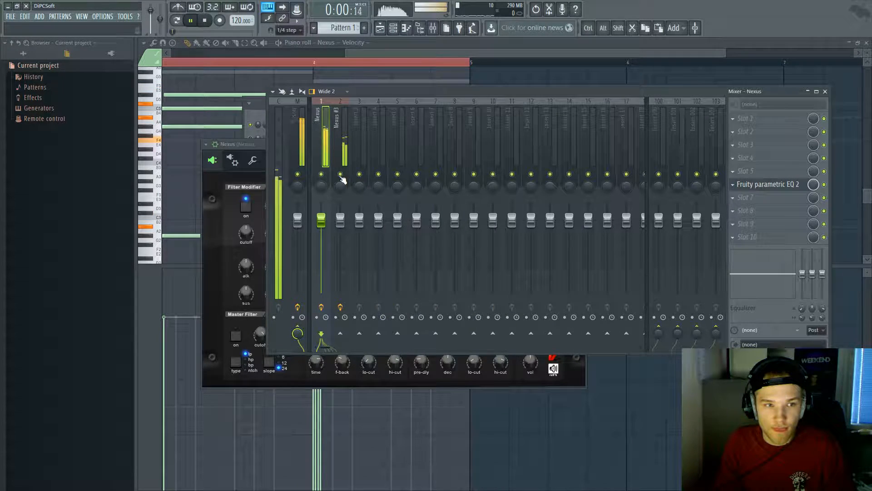
Step: Lower the Nexus #3 channel level slightly
left_click_drag(344, 224, 344, 226)
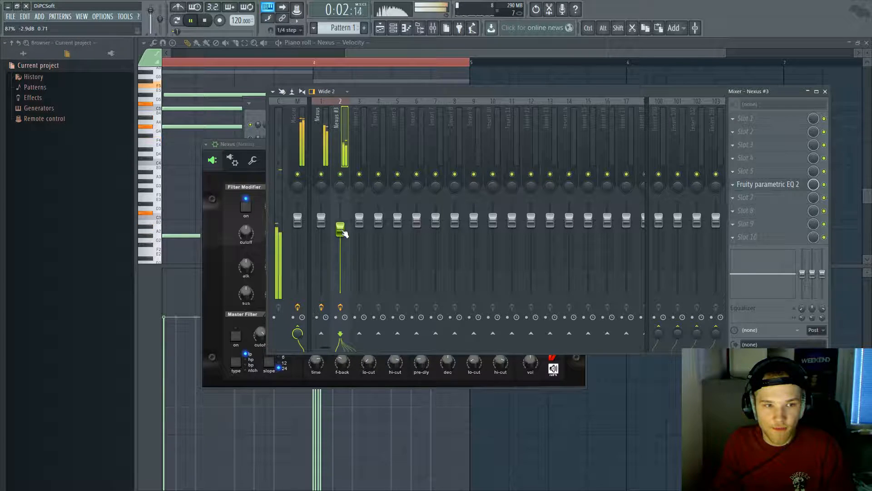
right_click(343, 233)
left_click(368, 277)
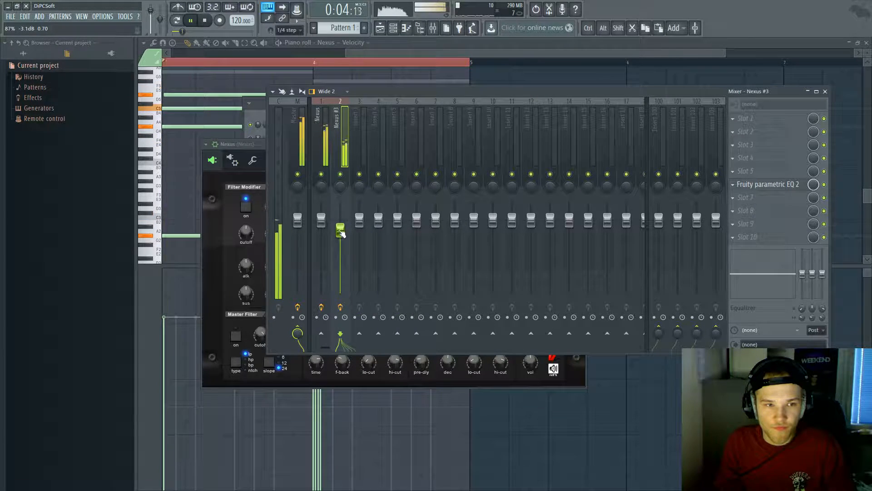
Step: Raise the Nexus channel's EQ low-pass cutoff back to about 14.6 kHz
left_click(321, 116)
left_click(776, 186)
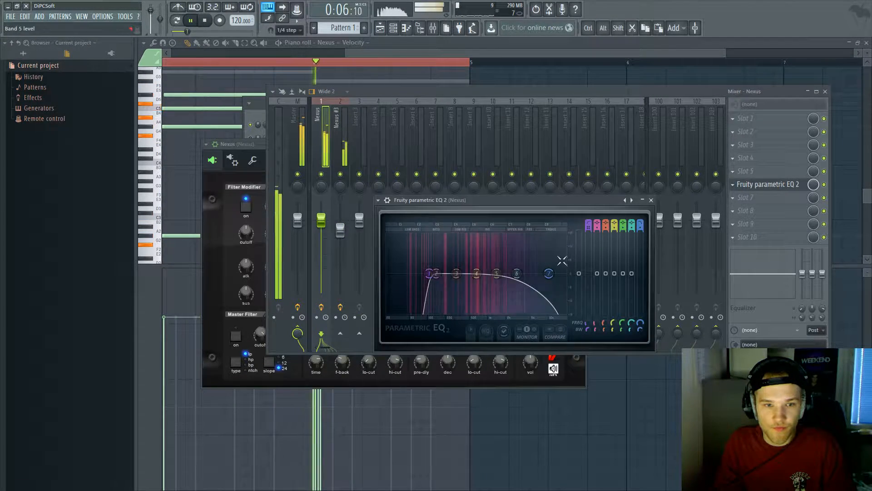
left_click_drag(549, 273, 562, 273)
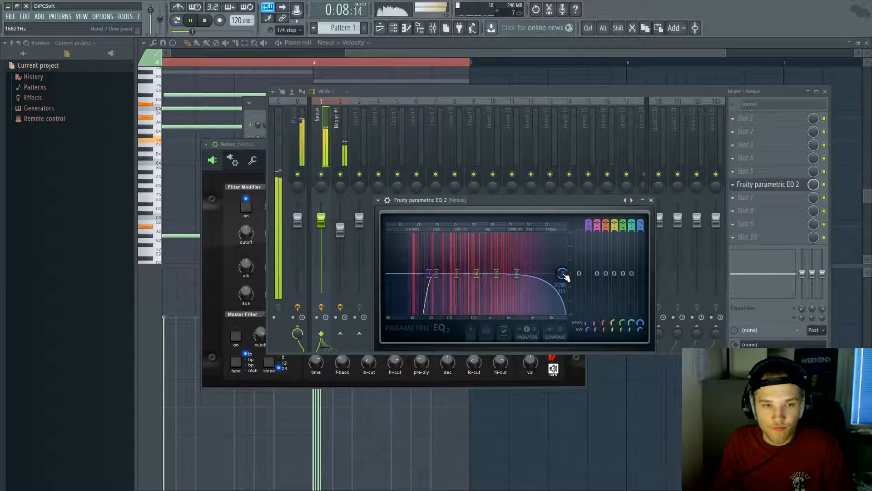
left_click_drag(560, 273, 559, 273)
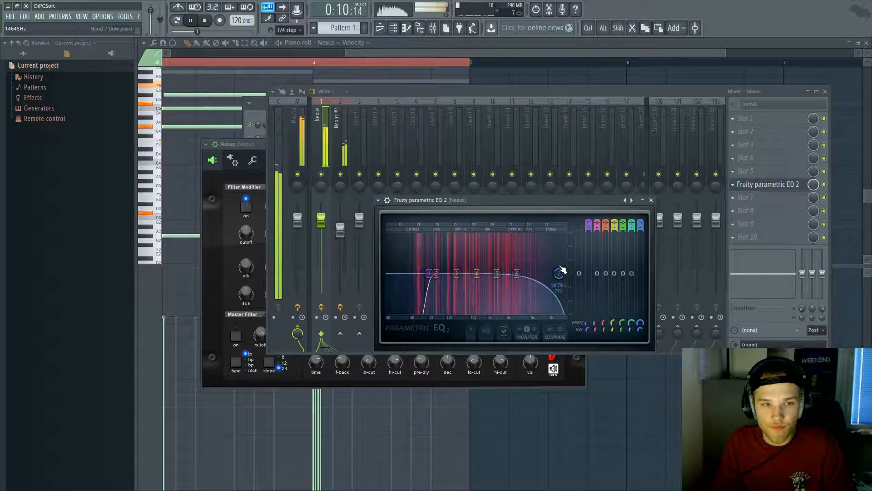
Step: Adjust the Nexus piano's reverb amount and close the instrument window
left_click(395, 31)
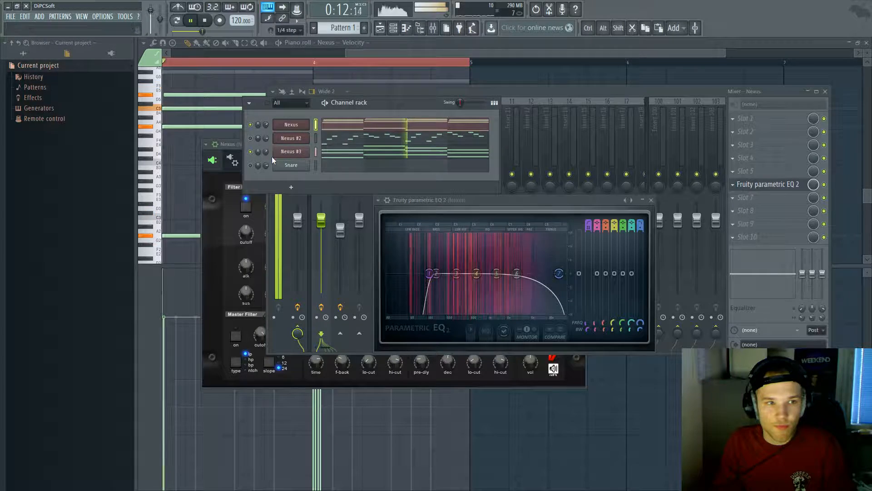
left_click(291, 125)
left_click_drag(474, 333, 466, 323)
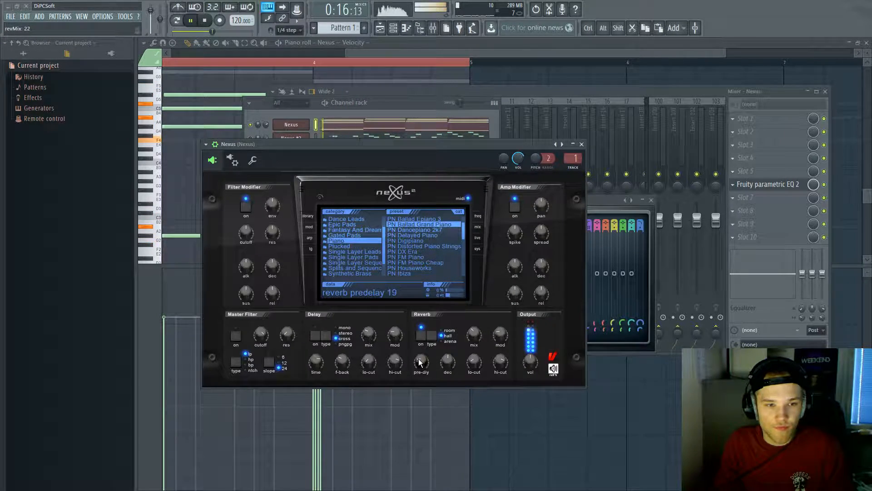
left_click(581, 144)
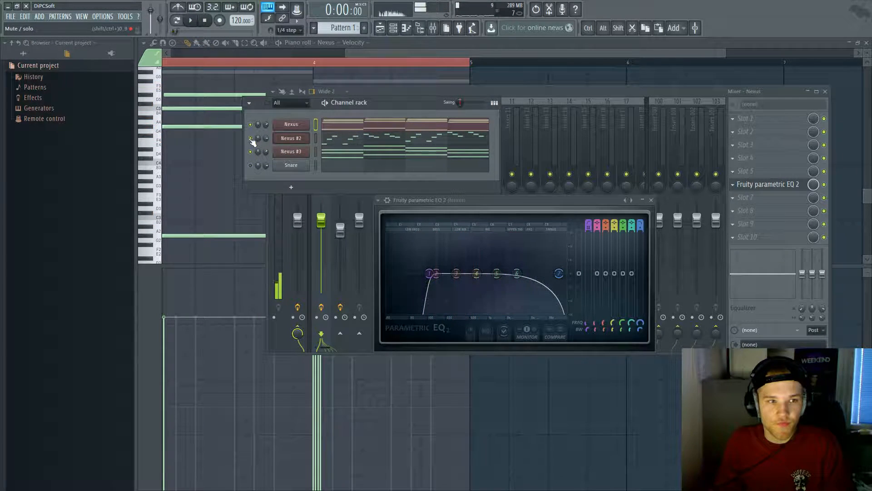
Step: Play the pattern and audition the Nexus #2 melody on its own in its piano roll
key("space")
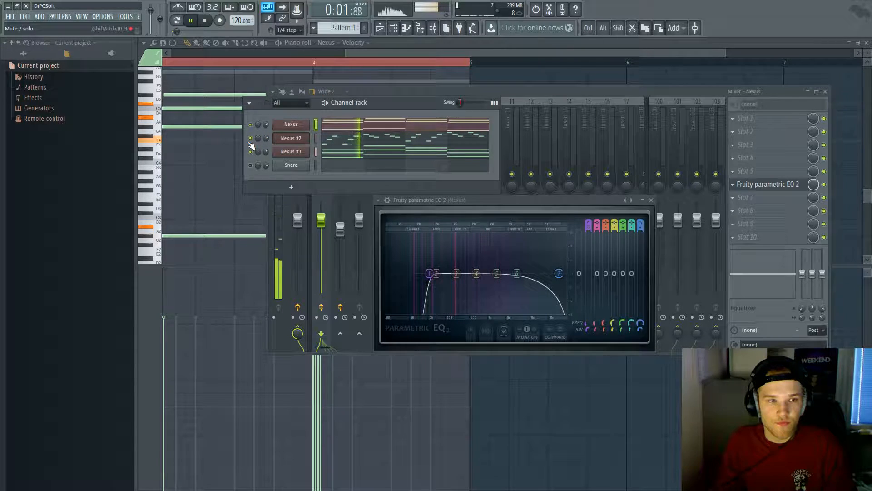
right_click(250, 139)
left_click(259, 146)
left_click(356, 141)
key("space")
key("ctrl+a")
key("space")
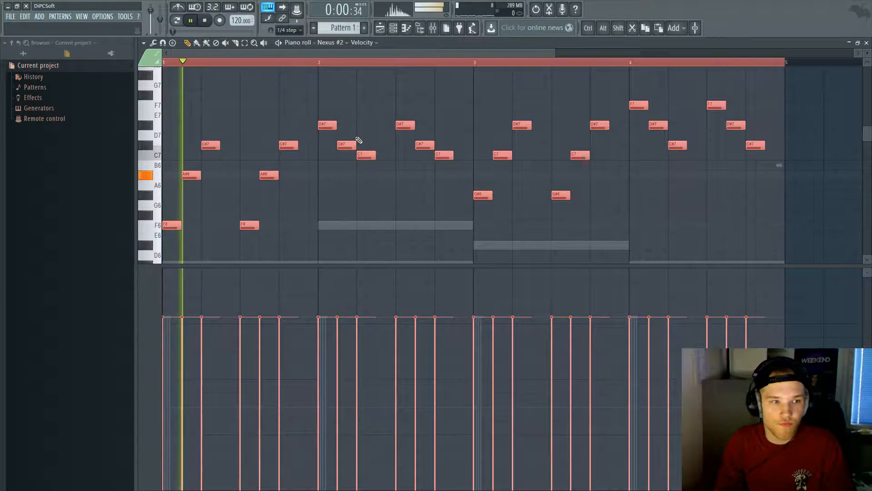
Step: Close the piano roll, replay the whole pattern, and show the Nexus #2 instrument window
key("space")
key("Escape")
key("space")
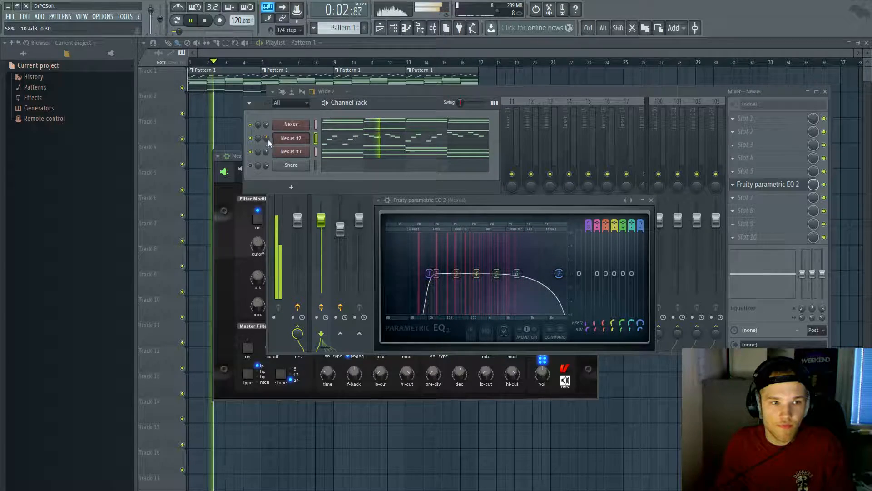
left_click(301, 139)
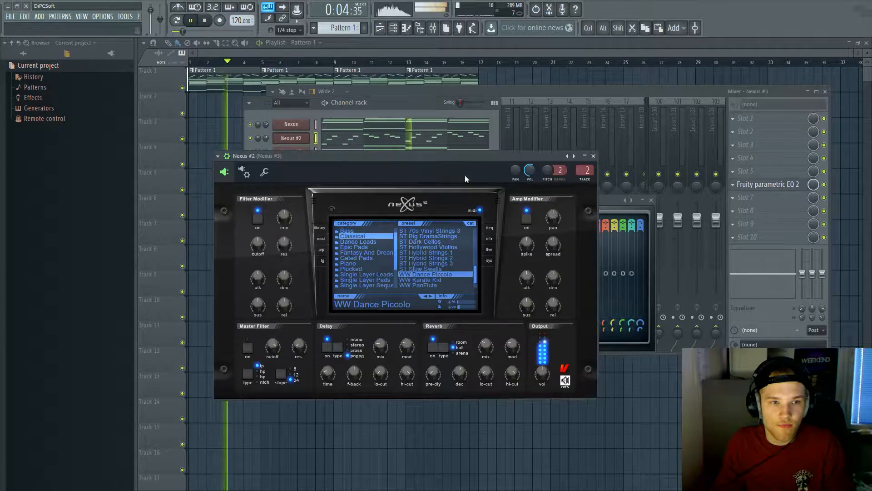
Step: Route Nexus #2 to mixer insert 3 and load Fruity parametric EQ 2 there
scroll(583, 171, "up", 1)
double_click(583, 171)
key("space")
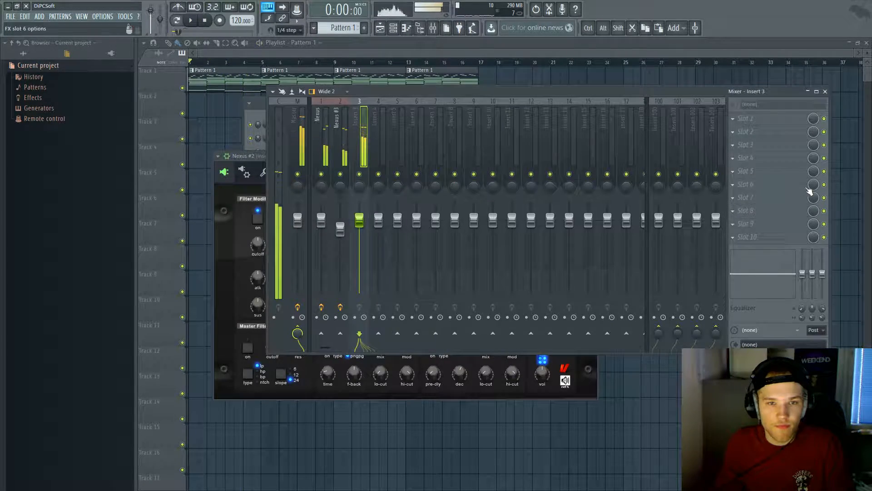
left_click(782, 186)
left_click(755, 472)
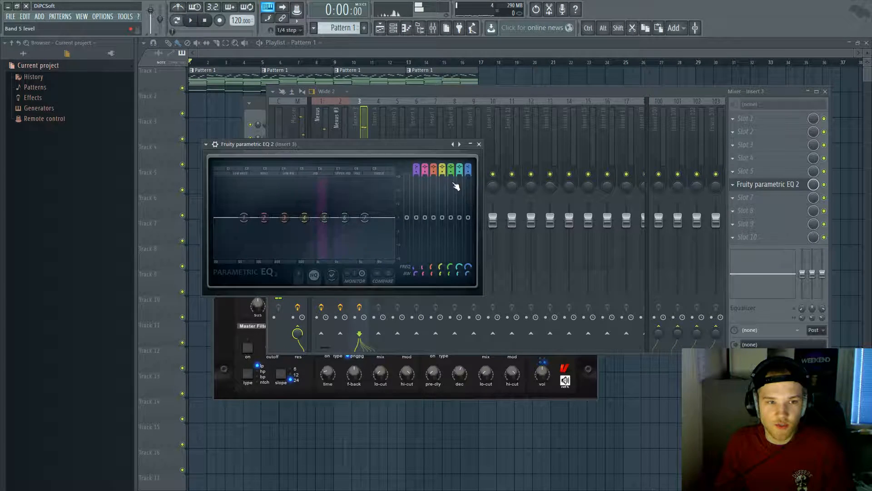
Step: Lower the EQ's low-pass cutoff to around 1531 Hz while the beat plays
scroll(251, 226, "down", 3)
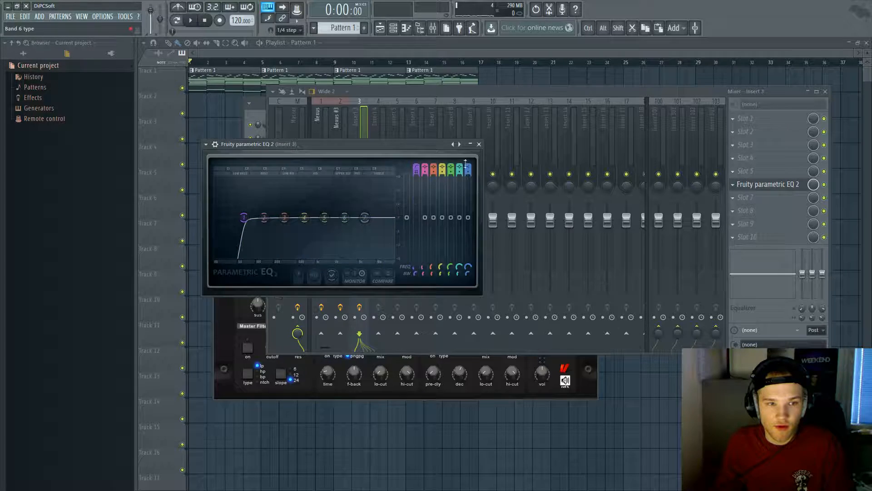
scroll(468, 171, "down", 3)
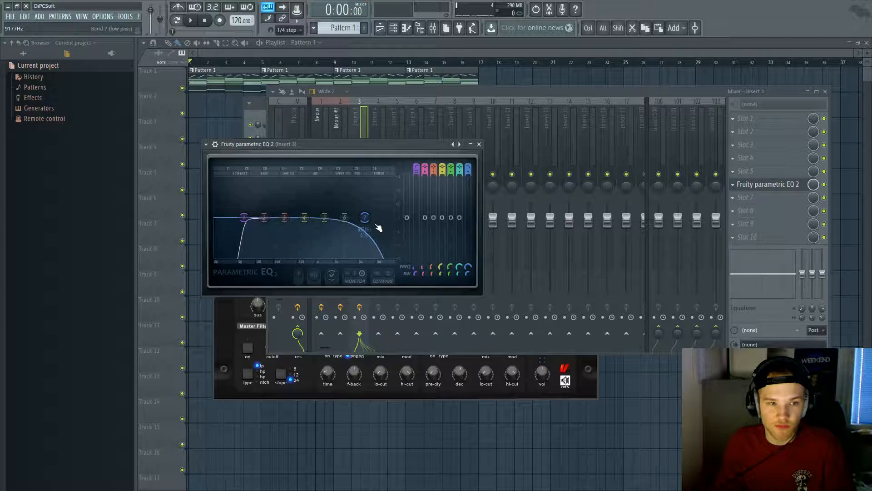
key("space")
left_click_drag(376, 227, 322, 218)
Step: Try the Nexus #2 melody an octave lower, then restore its original octave and play it
left_click(393, 28)
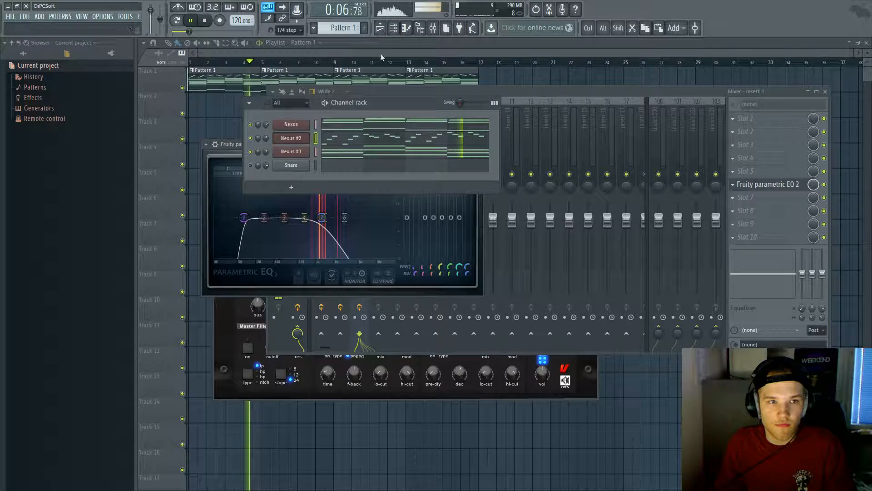
left_click(350, 137)
key("ctrl+a")
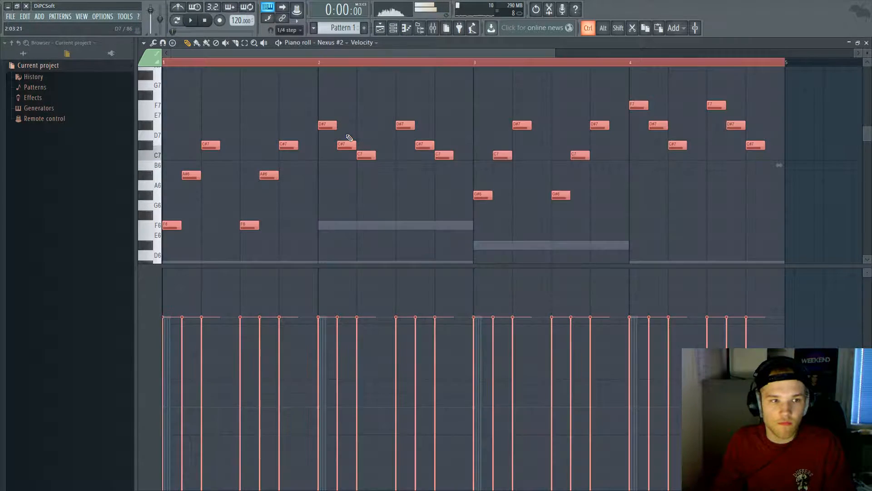
key("space")
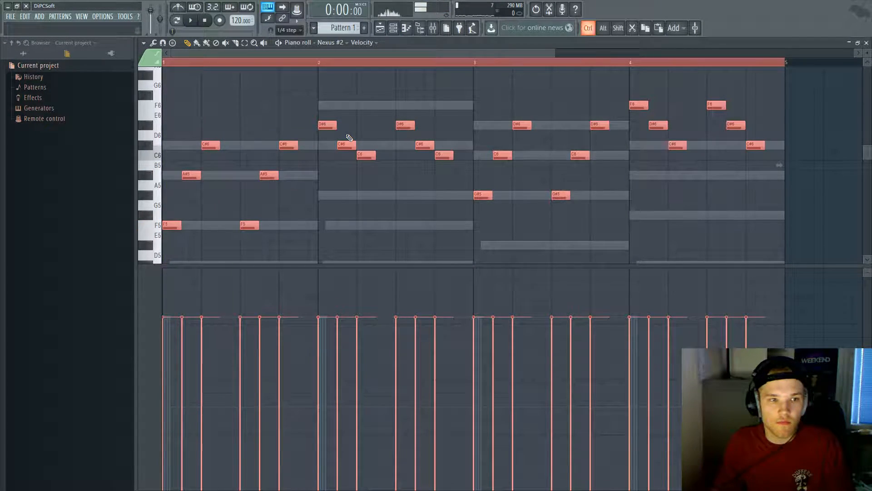
key("ctrl+Up")
key("space")
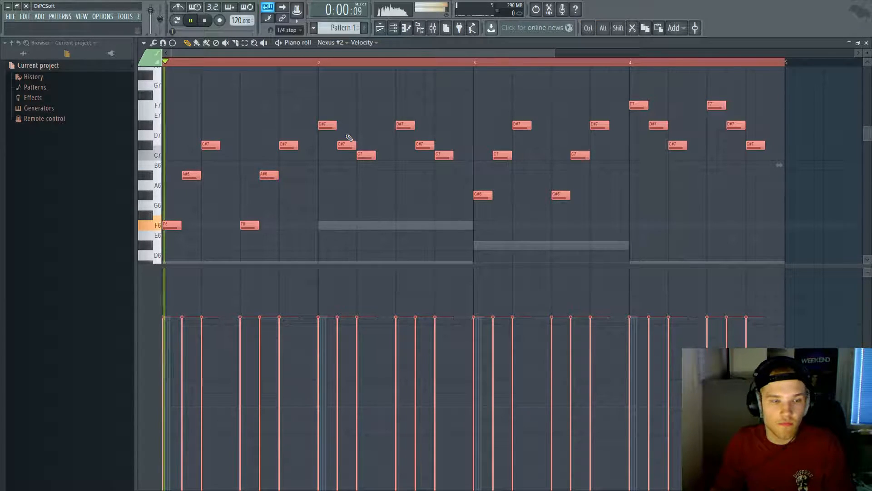
Step: Close the piano roll, stop playback, and bring up the window switcher
key("F7")
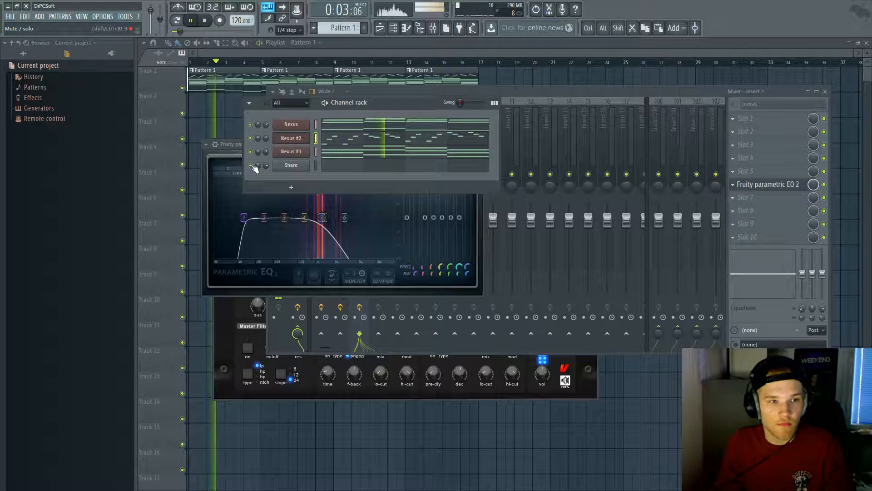
key("space")
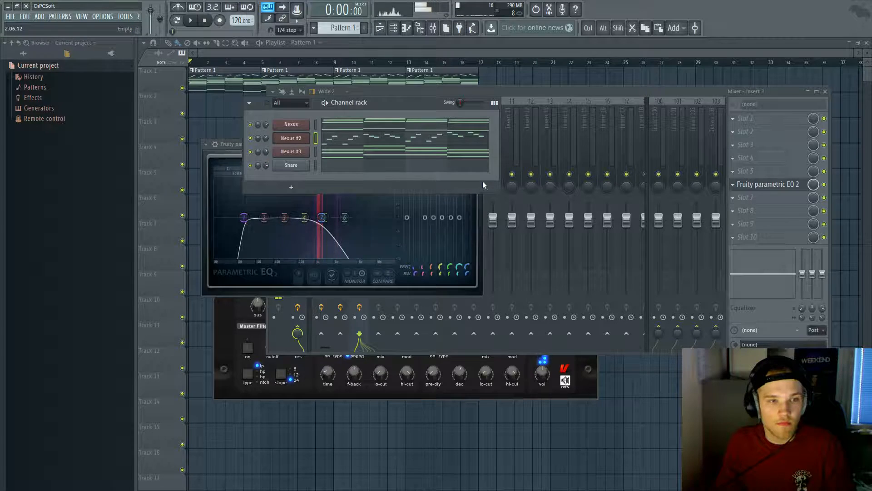
key("alt+Tab")
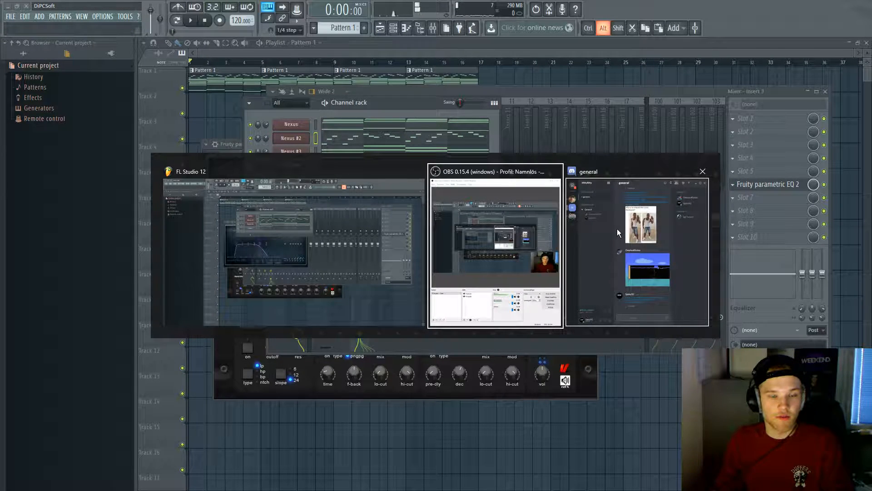
Step: Deafen Discord's voice sound, then return to FL Studio and play the beat
left_click(599, 249)
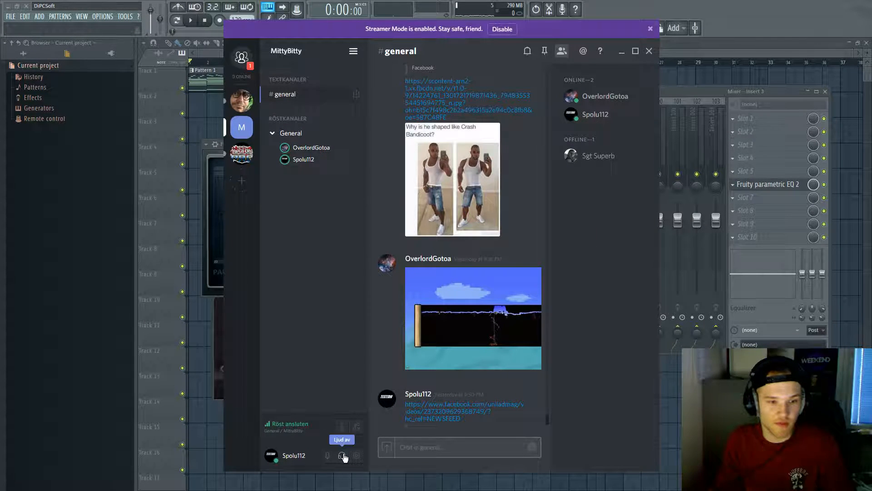
key("alt+Tab")
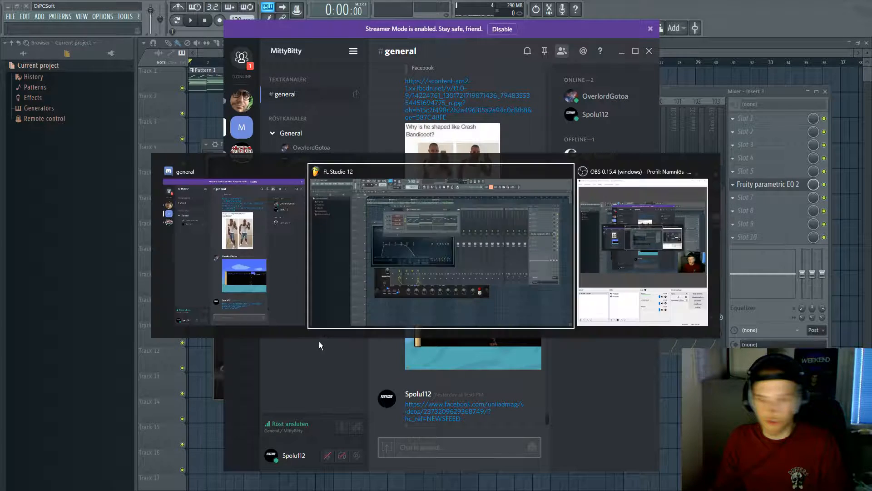
left_click(341, 274)
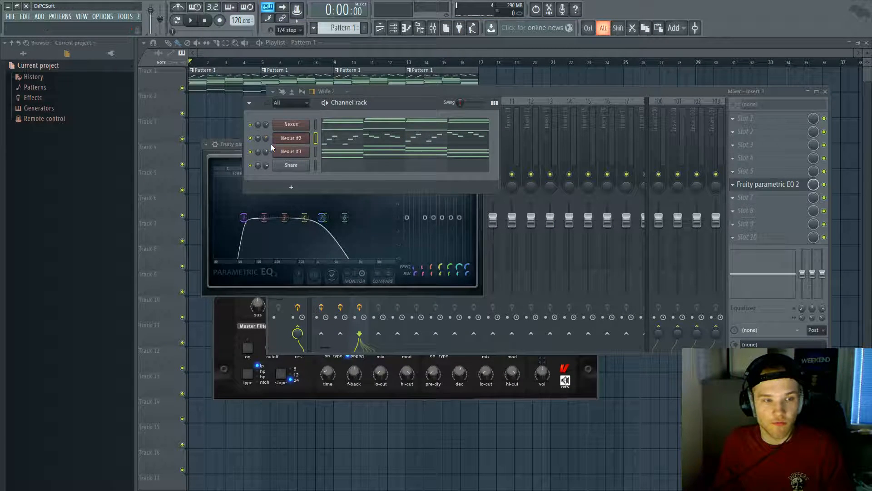
key("space")
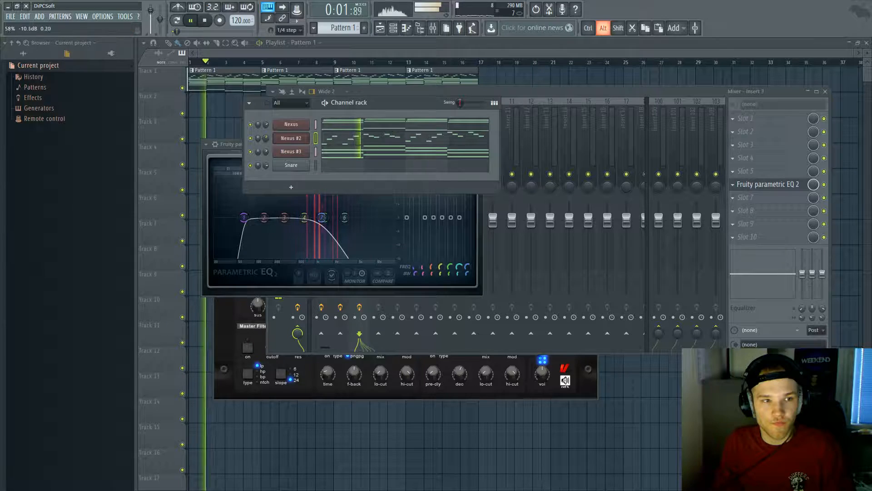
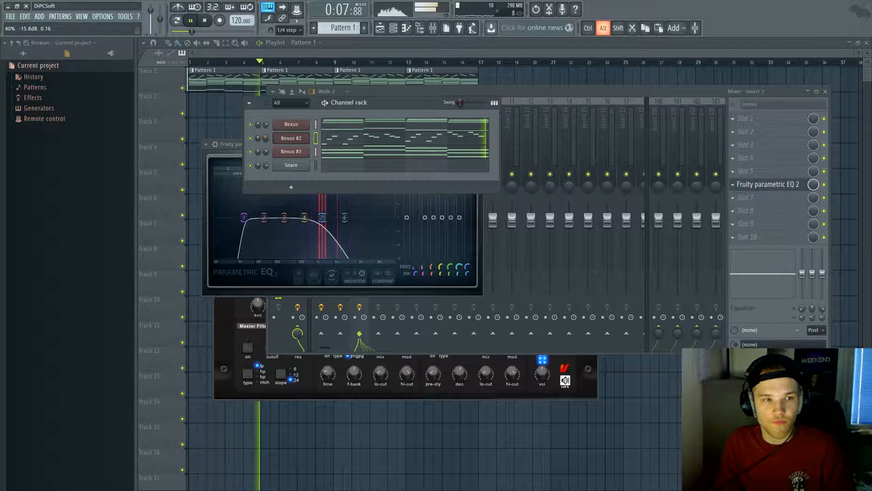
Step: Raise the Nexus channel volume and push its Parametric EQ 2 low-pass to about 18274 Hz
left_click_drag(266, 124, 267, 128)
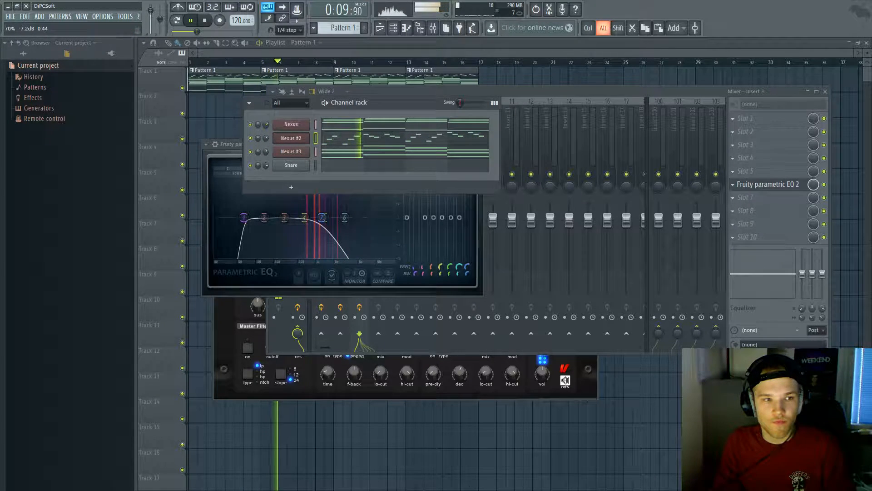
left_click(291, 128)
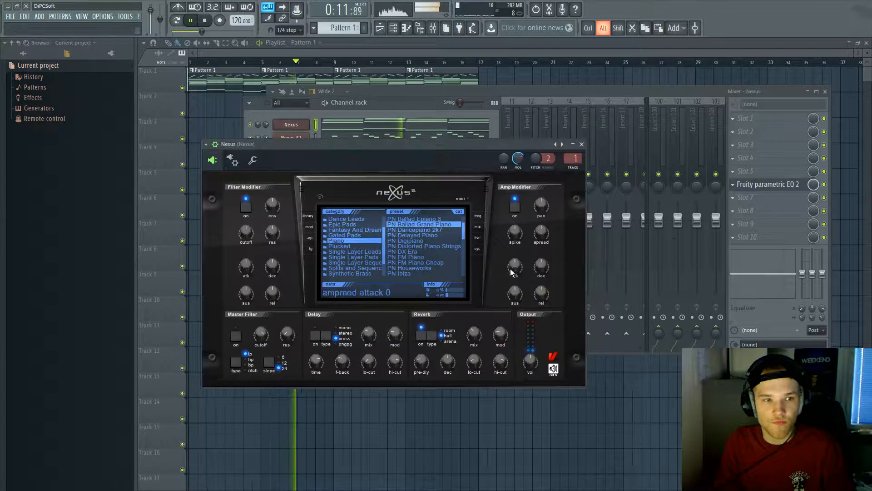
left_click(575, 158)
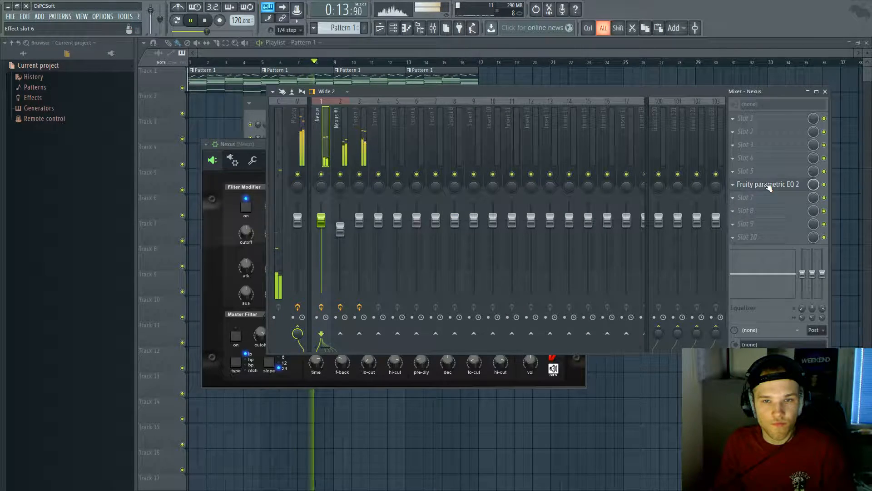
left_click(768, 184)
left_click_drag(562, 275, 504, 272)
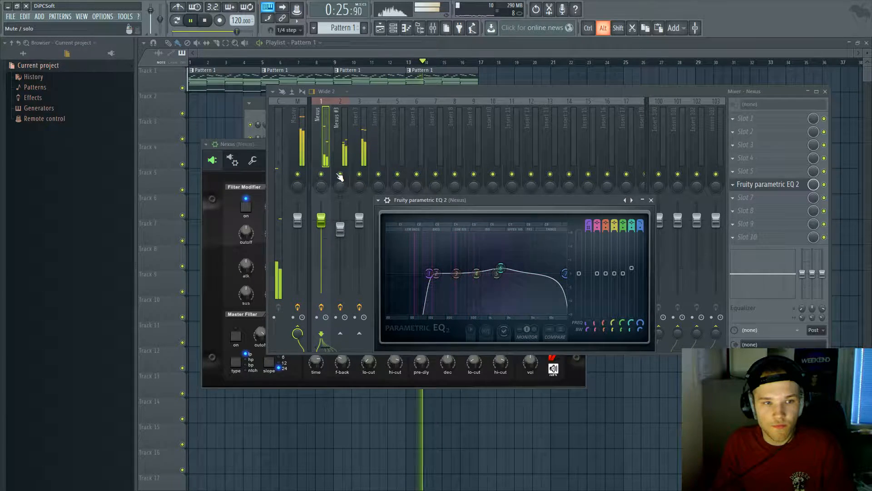
Step: Briefly mute and unmute the Nexus #3 mixer track, stop playback, and return to the channel rack
left_click(340, 174)
left_click(340, 176)
key("space")
left_click(394, 27)
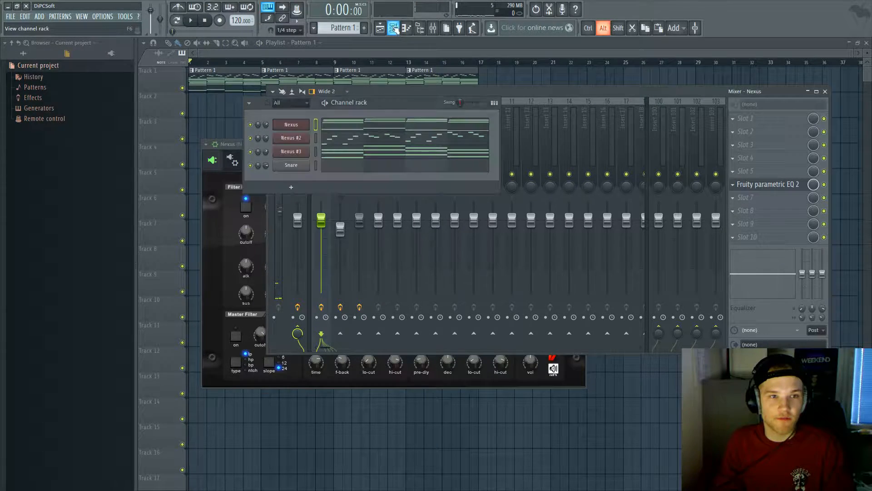
Step: Load the Piano preset PN Ballad Grand Piano into Nexus #2 and start playback
left_click(282, 141)
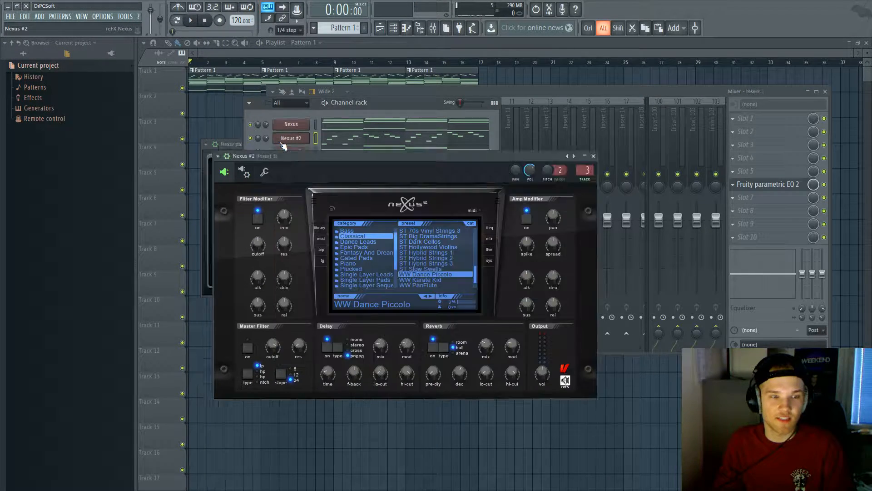
left_click(352, 263)
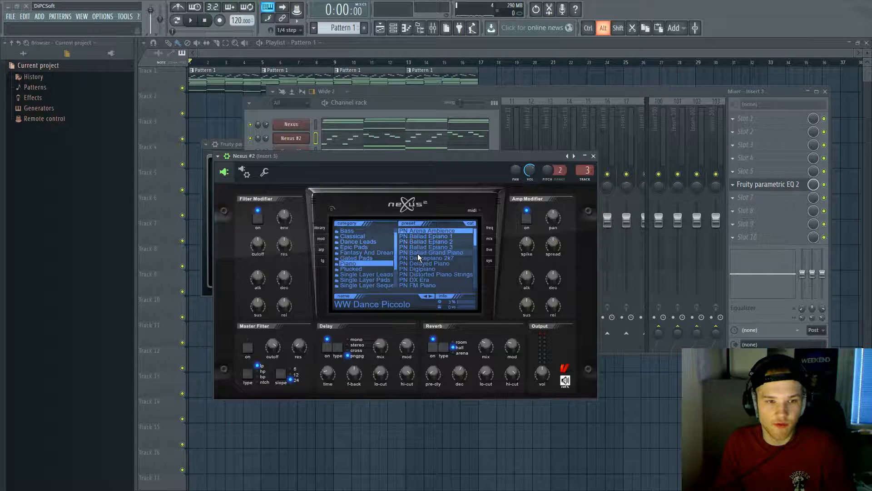
left_click(432, 252)
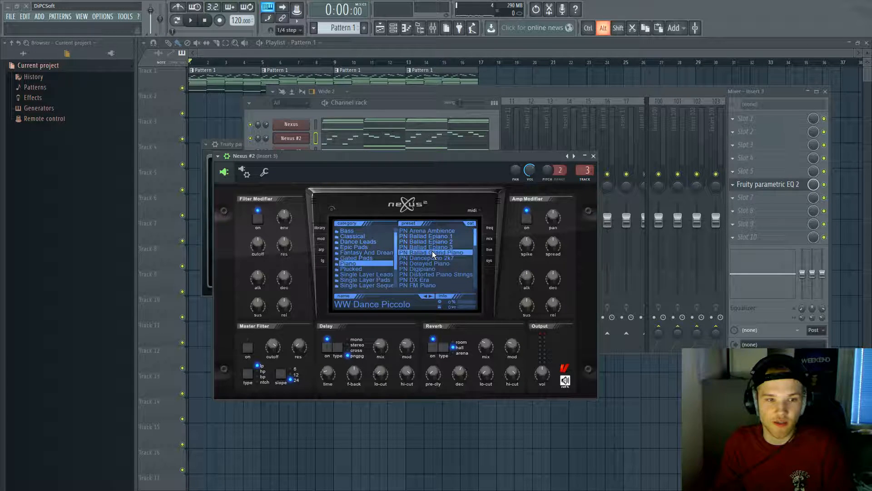
left_click(396, 103)
key("space")
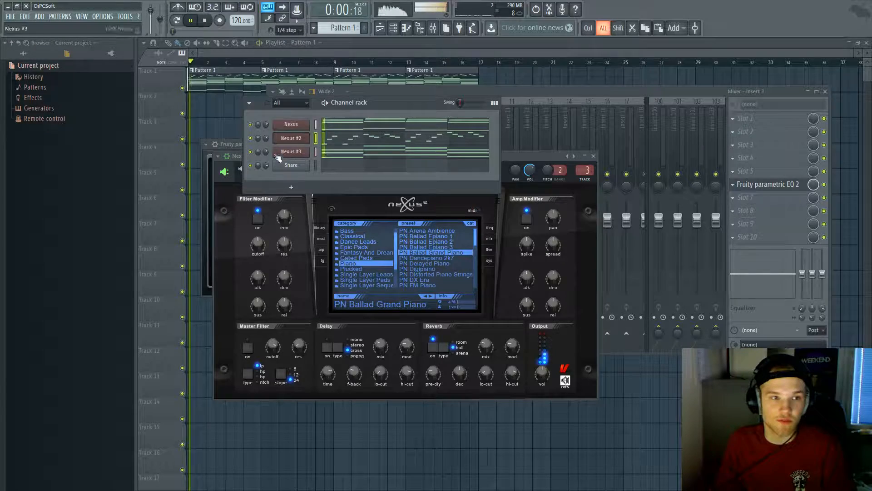
Step: Try insert 3's EQ low-pass cutoff at about 14.9 kHz, then lower it to about 1946 Hz
left_click(344, 138)
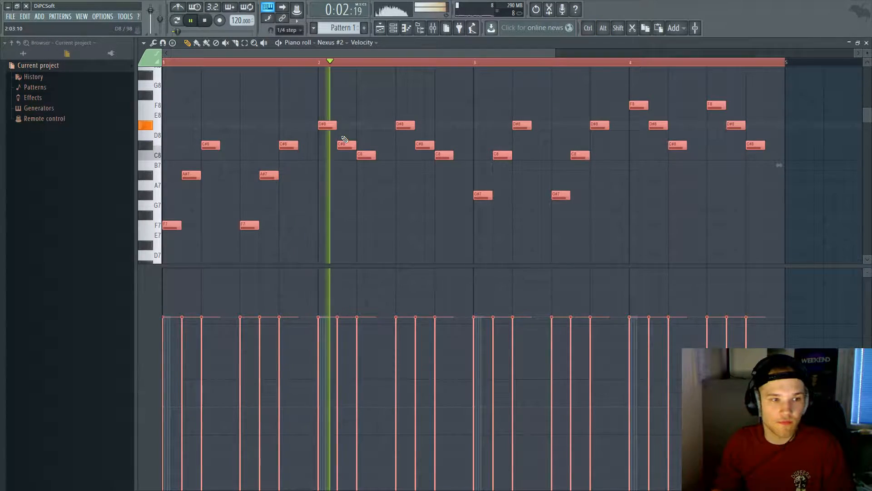
key("Escape")
left_click(294, 150)
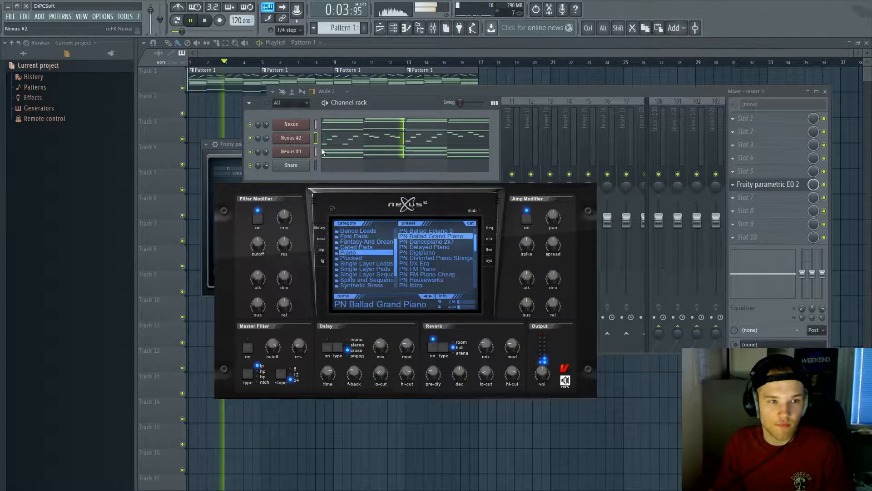
left_click(782, 186)
left_click(781, 186)
left_click_drag(344, 217, 395, 219)
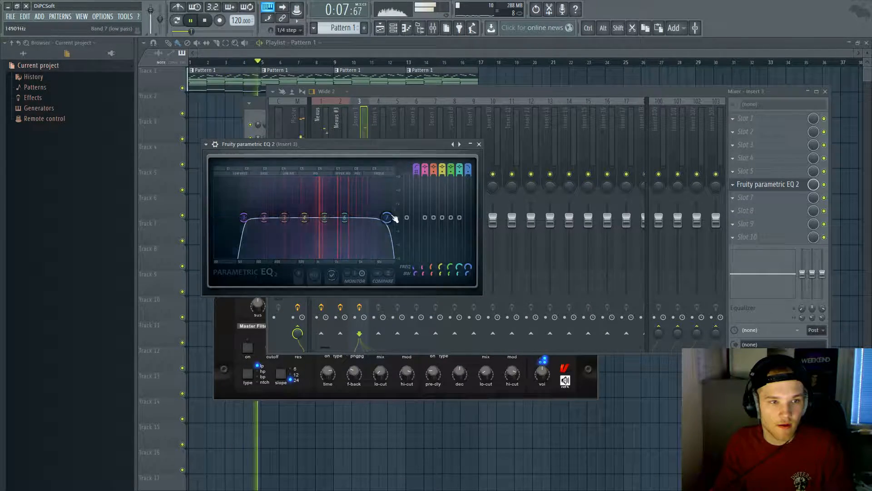
left_click(421, 92)
left_click(761, 185)
left_click(761, 185)
left_click_drag(393, 218, 372, 217)
Step: Switch Nexus #2's reverb type to arena while replaying the beat
left_click(393, 28)
left_click(289, 139)
left_click(289, 139)
key("space")
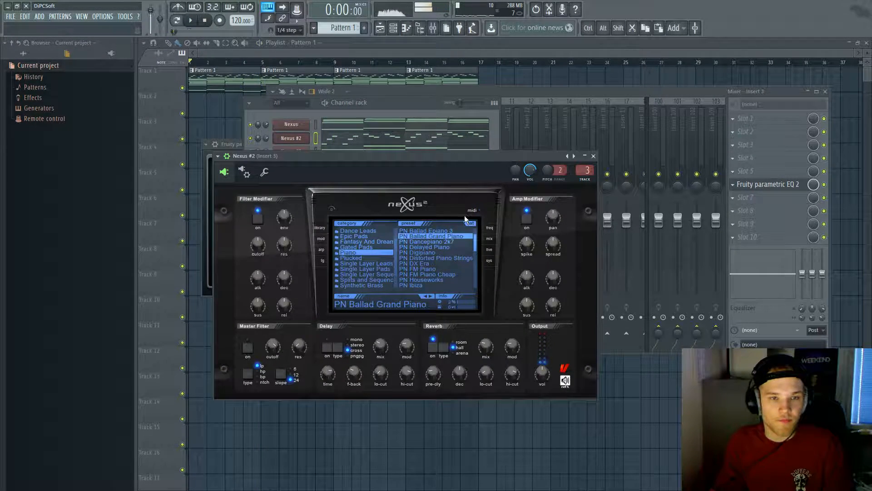
mouse_move(438, 371)
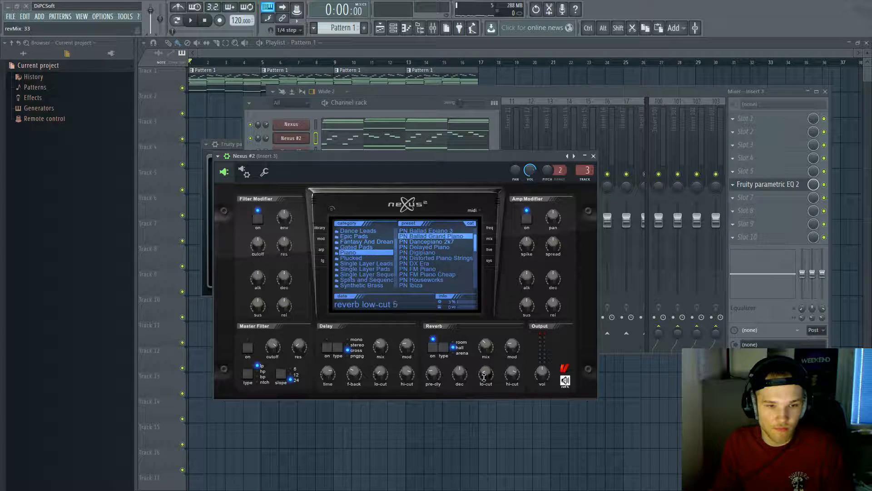
key("space")
left_click(447, 346)
mouse_move(482, 350)
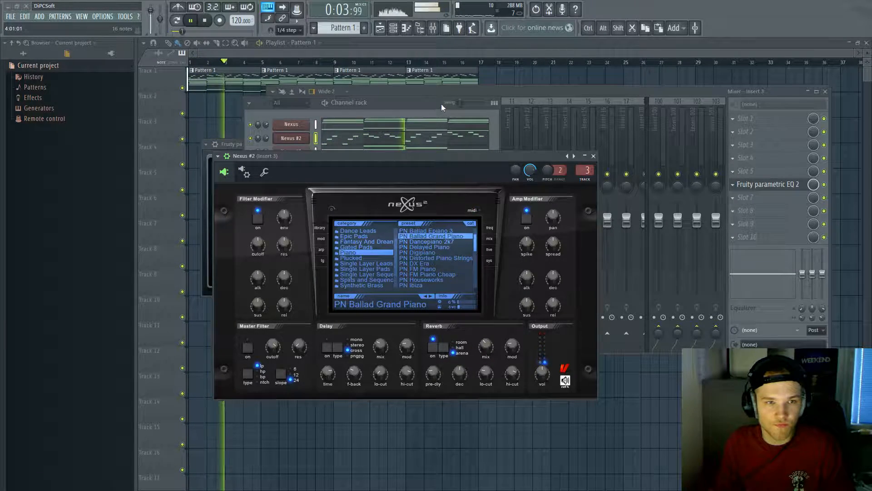
Step: Soften all Nexus #2 note velocities and transpose the notes down an octave
left_click(422, 138)
key("ctrl+a")
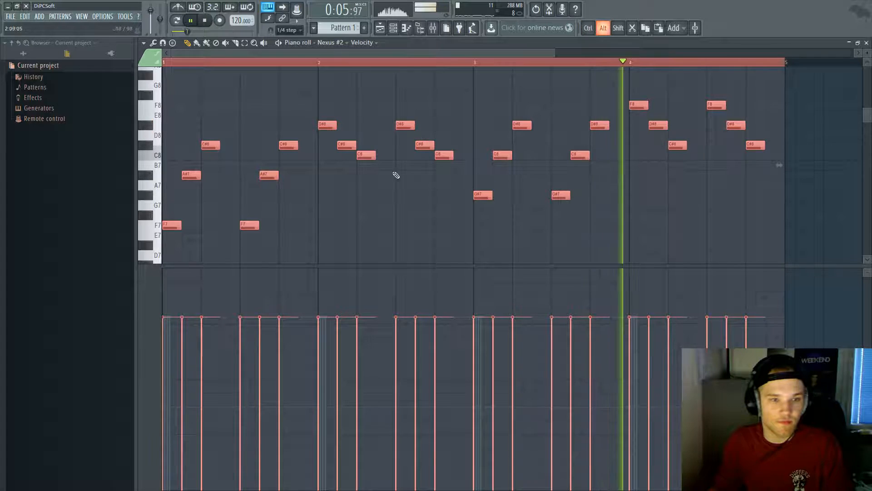
scroll(352, 226, "down", 3)
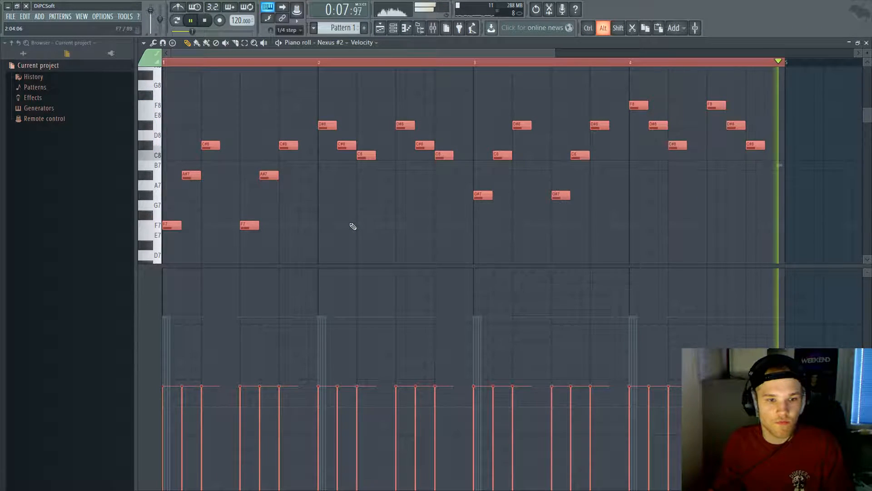
key("F6")
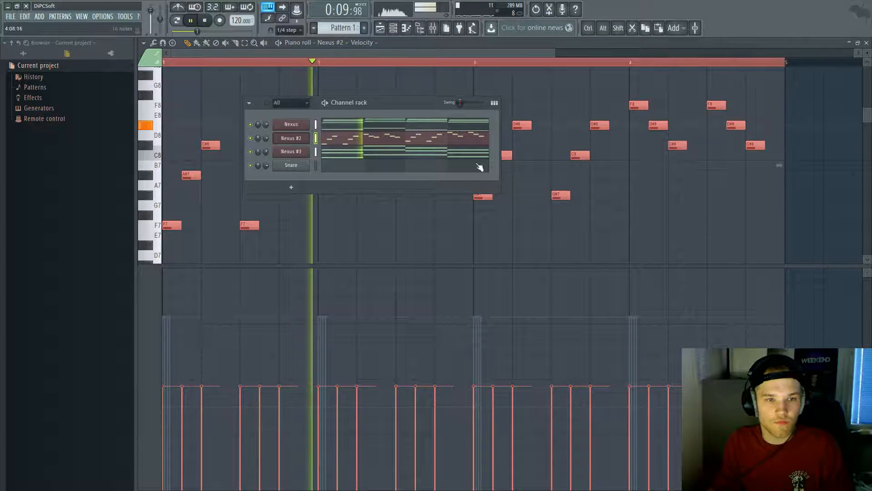
left_click(303, 139)
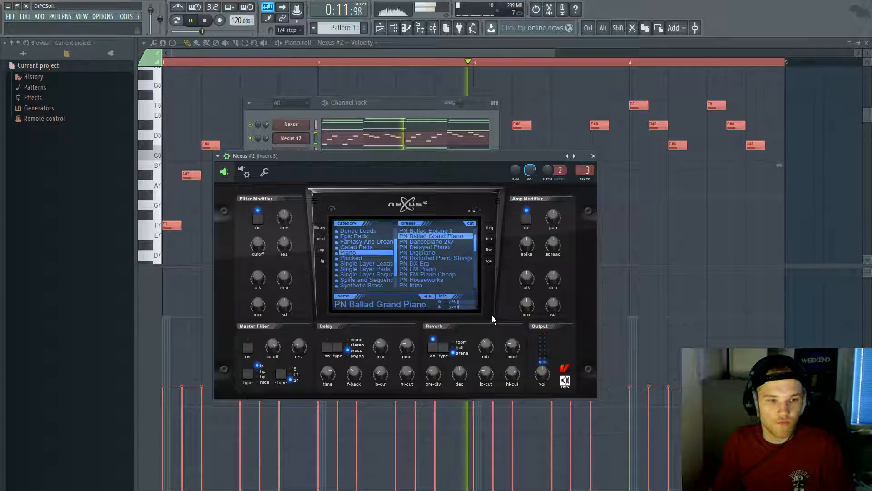
left_click(367, 137)
left_click(368, 138)
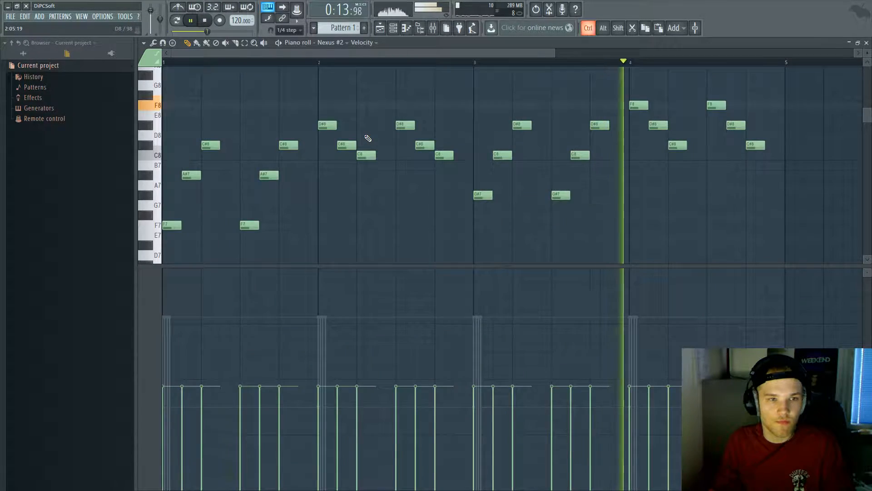
key("ctrl+a")
key("ctrl+Down")
key("F7")
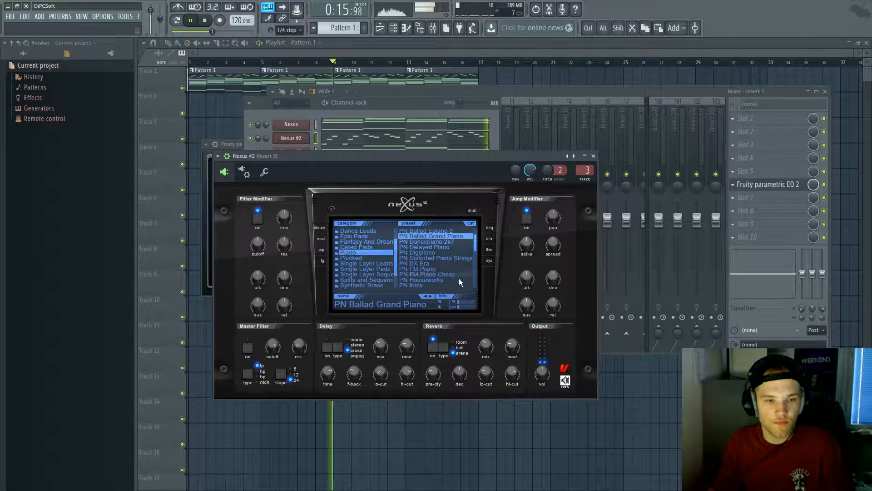
Step: Cut the lows below about 500 Hz with insert 3's parametric EQ
mouse_move(487, 346)
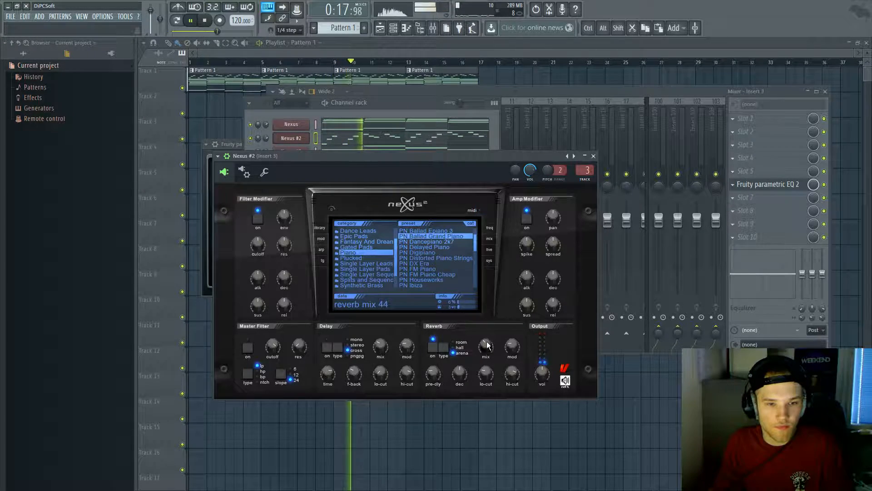
left_click(767, 184)
left_click_drag(244, 217, 369, 210)
left_click(394, 93)
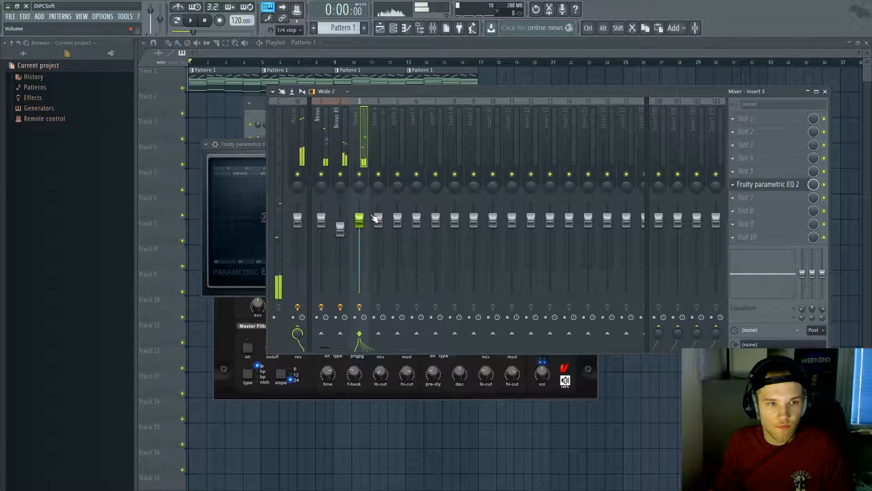
Step: Solo the Nexus mixer insert and listen to it during playback
right_click(321, 174)
key("space")
key("space")
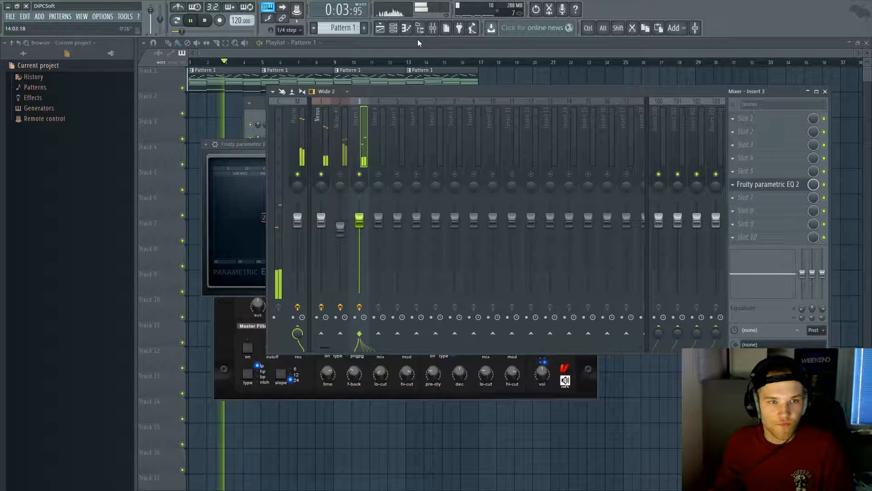
key("F6")
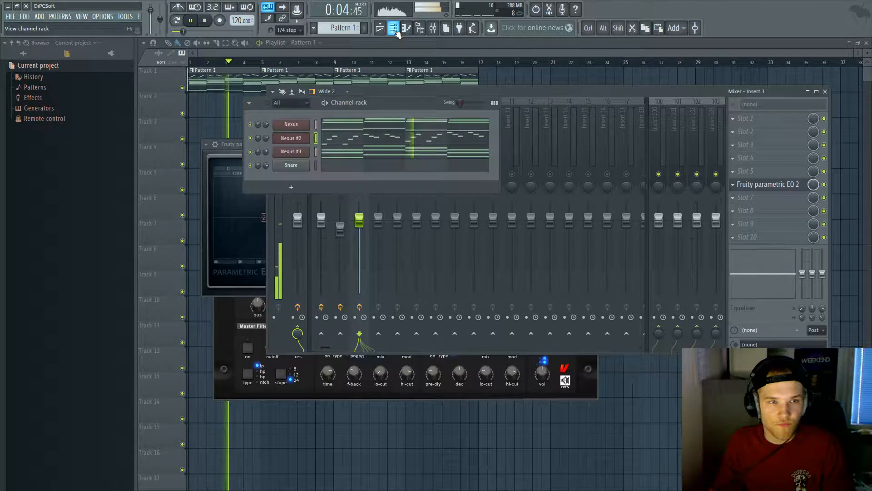
right_click(268, 126)
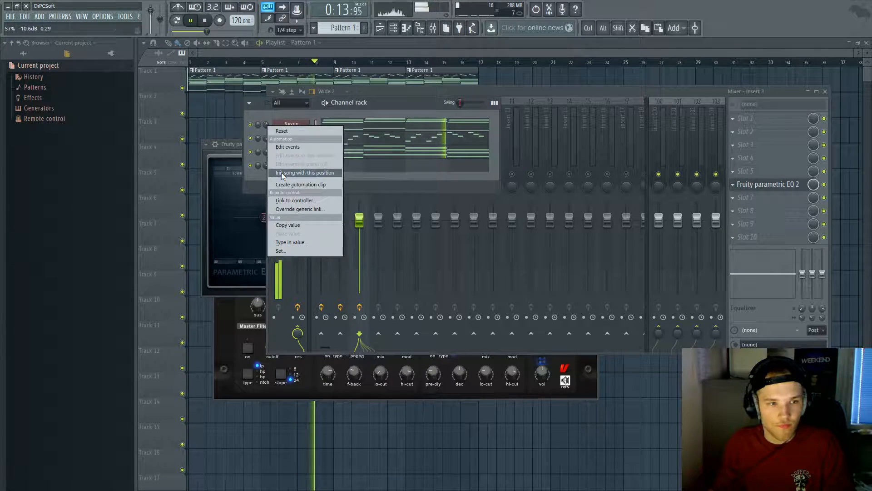
left_click(281, 173)
Step: Pull the Nexus #3 mixer fader down to about -5.5 dB, then stop playback
left_click(522, 94)
key("space")
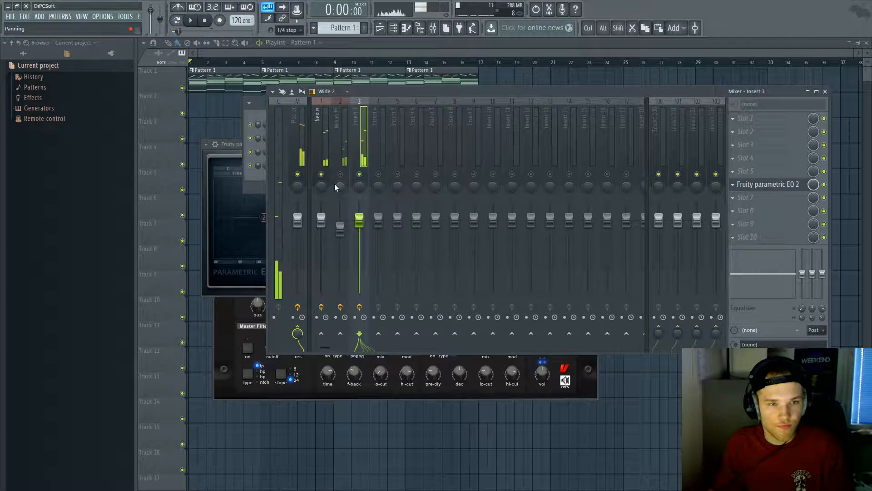
key("space")
left_click_drag(340, 229, 341, 238)
right_click(339, 237)
left_click(359, 284)
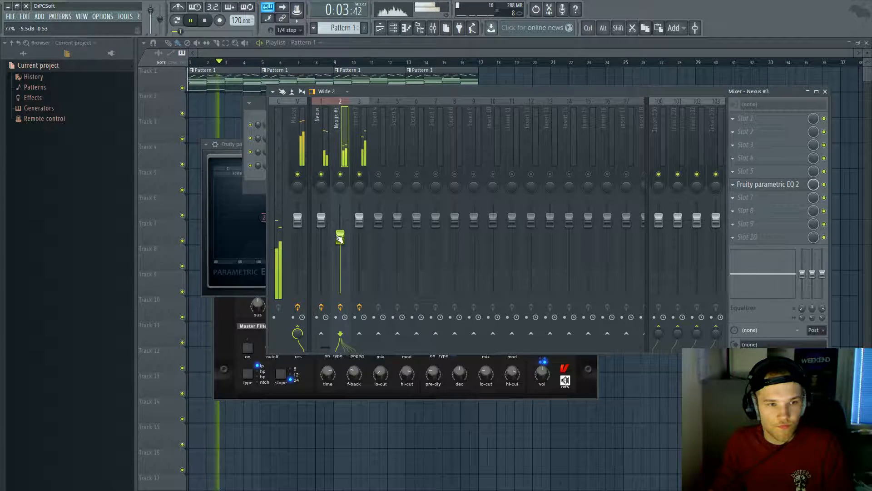
right_click(340, 238)
left_click(359, 285)
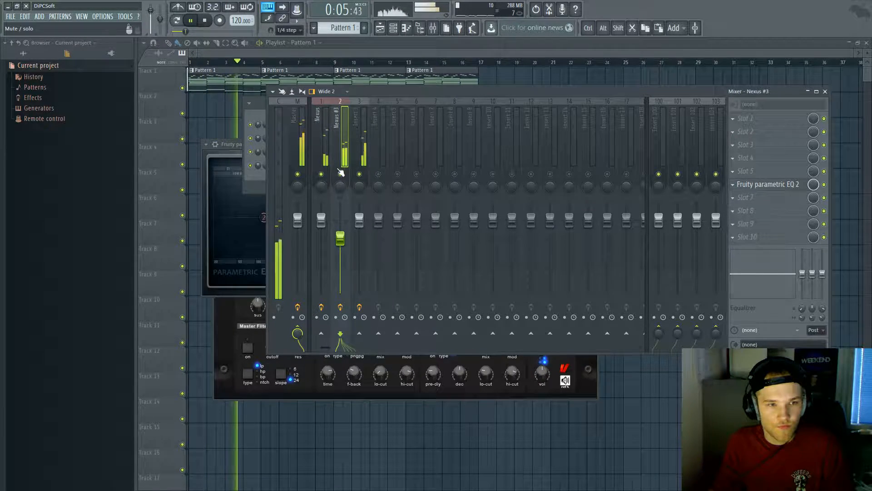
key("space")
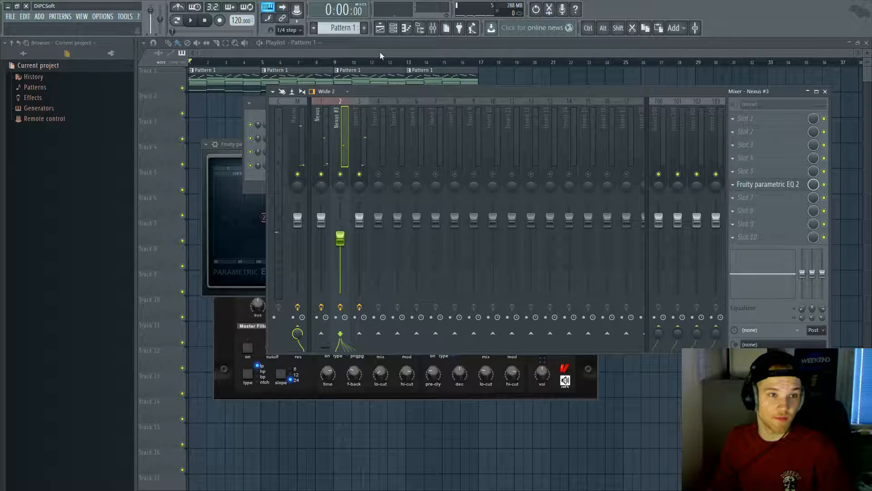
key("F6")
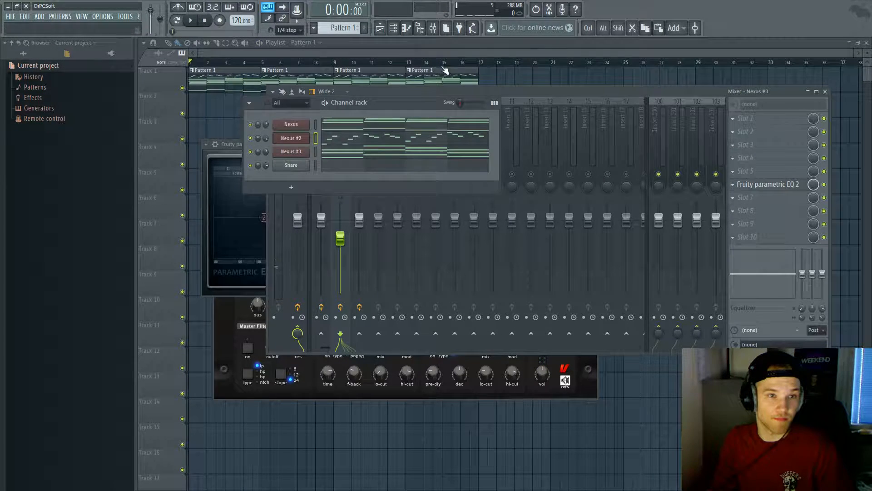
Step: Replace the Snare channel with a new Nexus instance showing its Bass presets
right_click(287, 170)
mouse_move(337, 217)
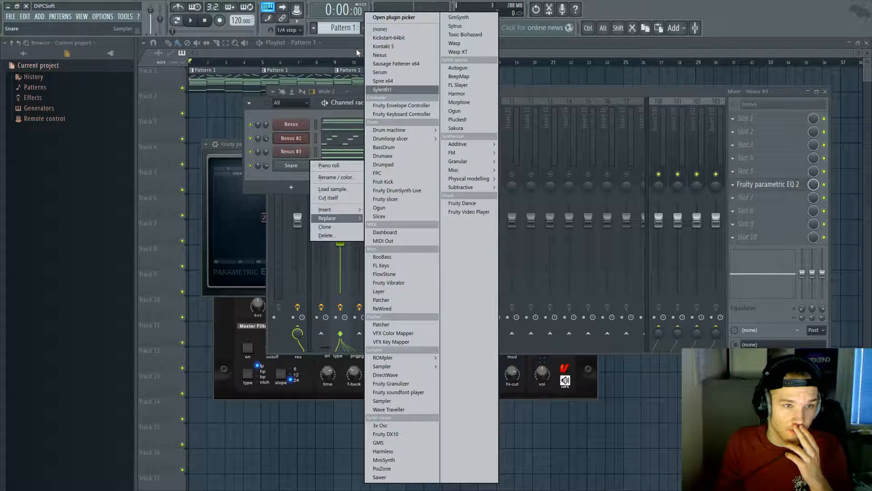
left_click(380, 55)
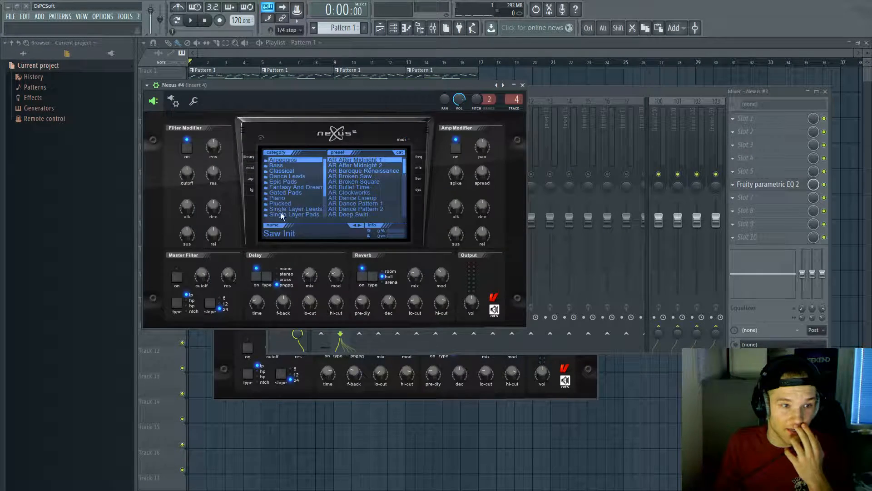
left_click(276, 165)
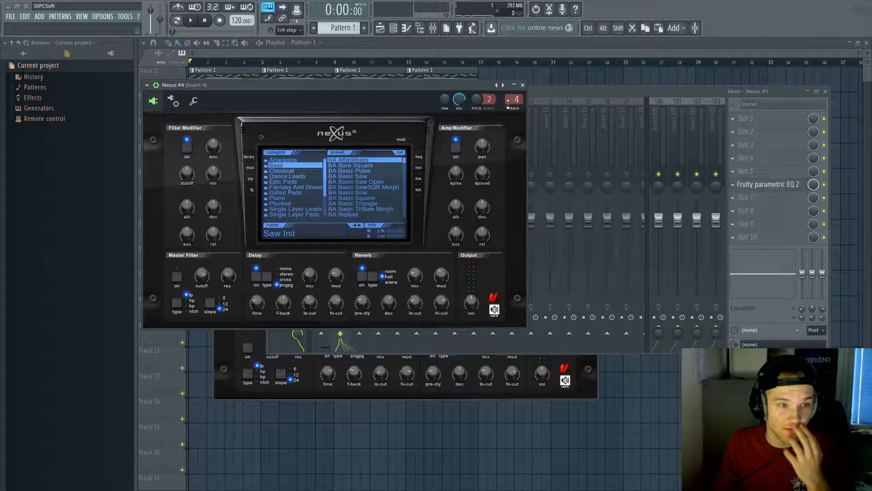
Step: Copy all of Nexus #2's notes into Nexus #4's piano roll and solo Nexus #4
left_click(407, 28)
right_click(251, 138)
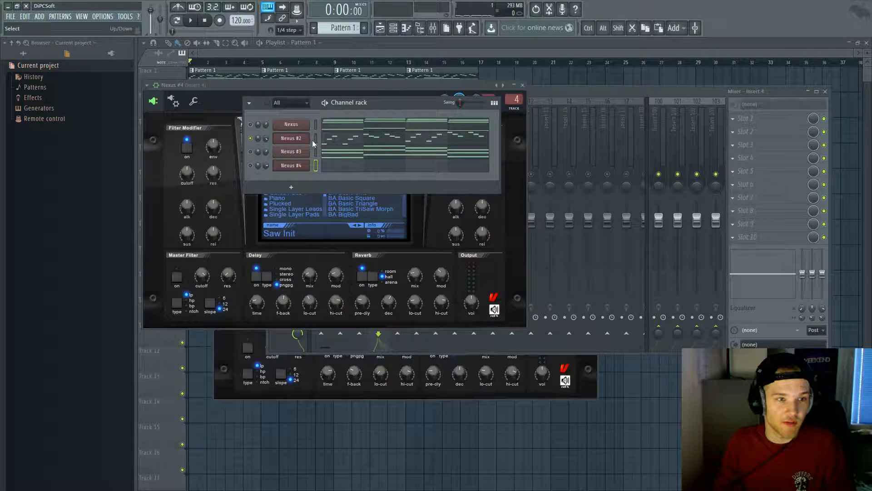
left_click(339, 139)
key("ctrl+a")
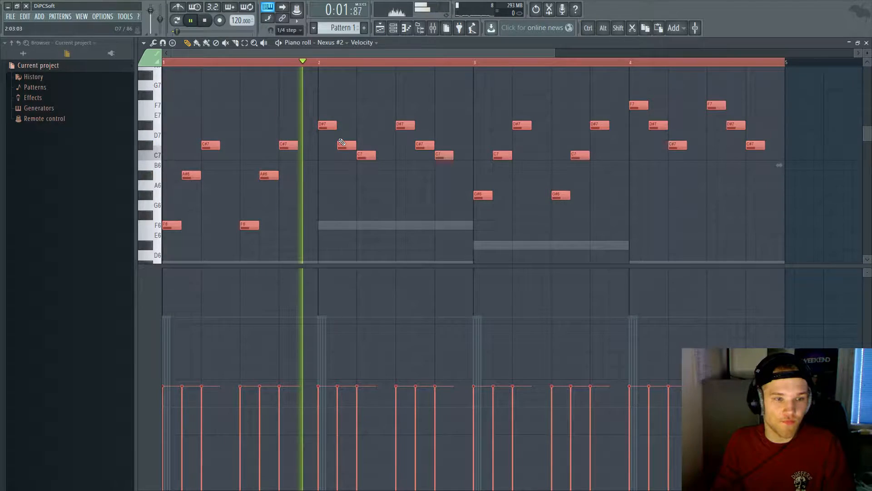
key("Escape")
key("space")
left_click(335, 166)
key("ctrl+v")
key("Escape")
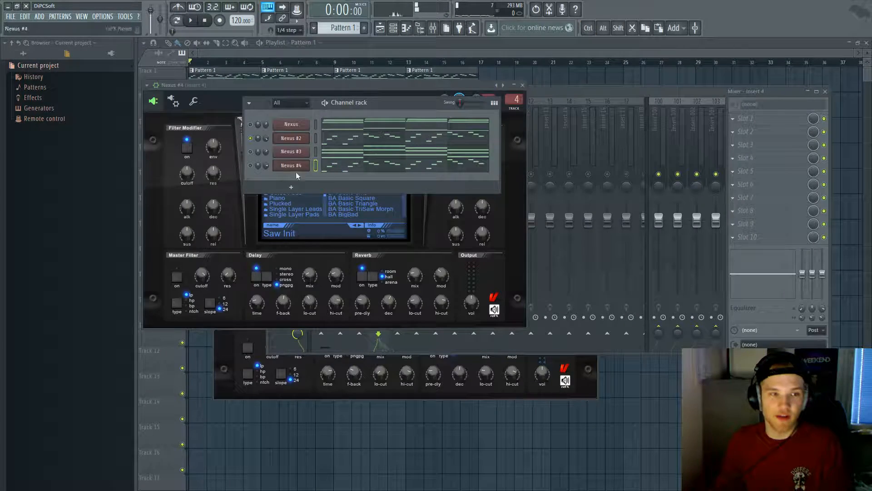
right_click(251, 165)
left_click(257, 170)
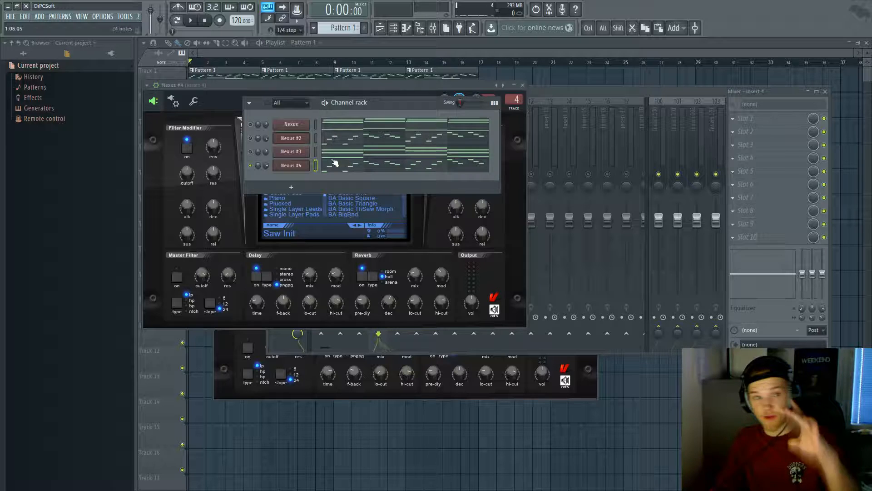
Step: Audition Nexus #4 playing the pasted melody, starting and stopping playback
left_click(292, 167)
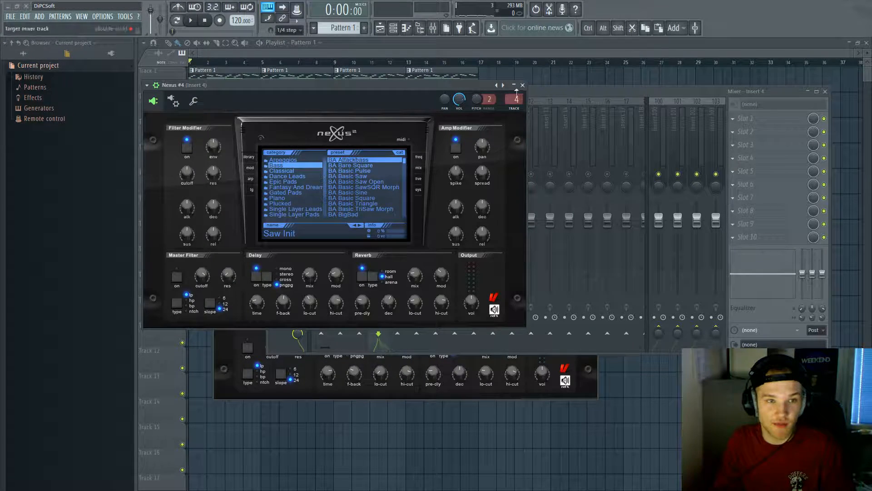
left_click(522, 85)
key("space")
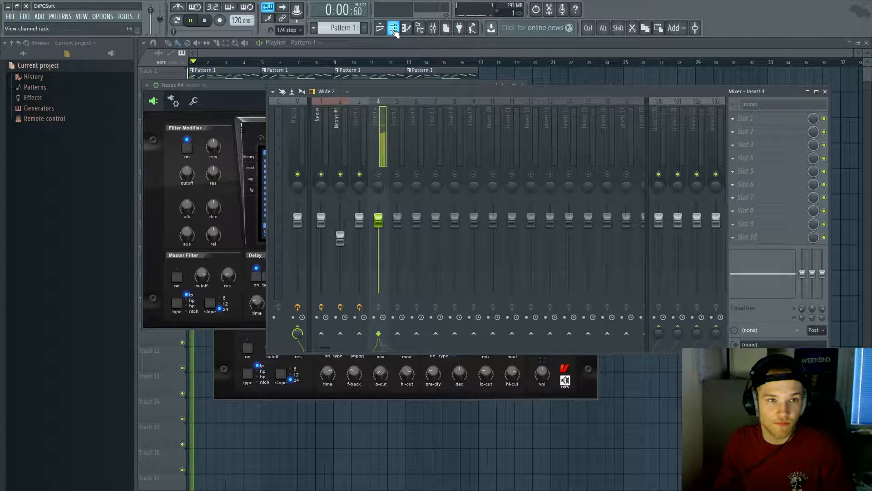
left_click(393, 29)
key("space")
left_click(293, 167)
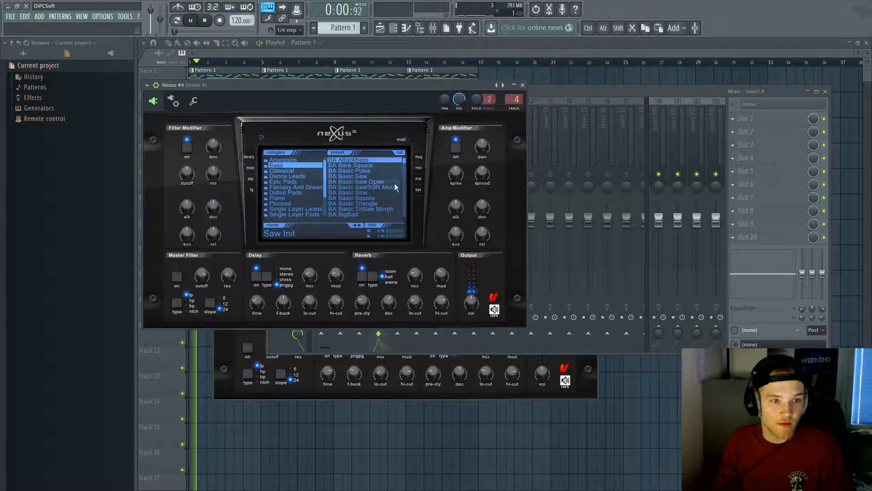
left_click(548, 89)
key("space")
left_click(393, 30)
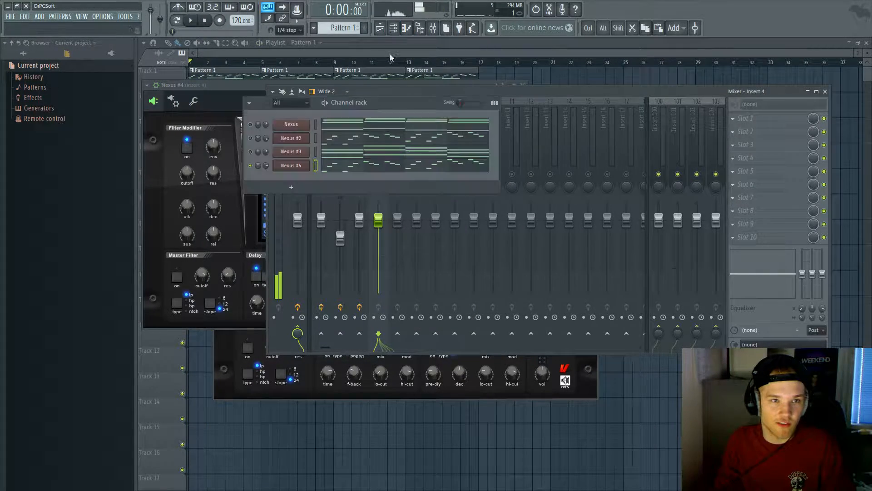
left_click(288, 164)
Step: Transpose Nexus #4's notes down an octave and load the BA Basic Pulse preset
left_click(340, 168)
key("ctrl+a")
key("ctrl+Down")
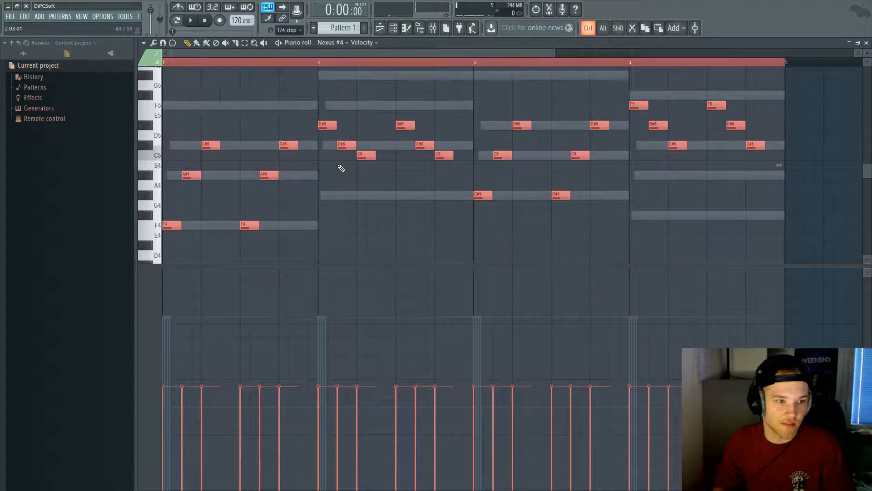
key("Escape")
left_click(291, 166)
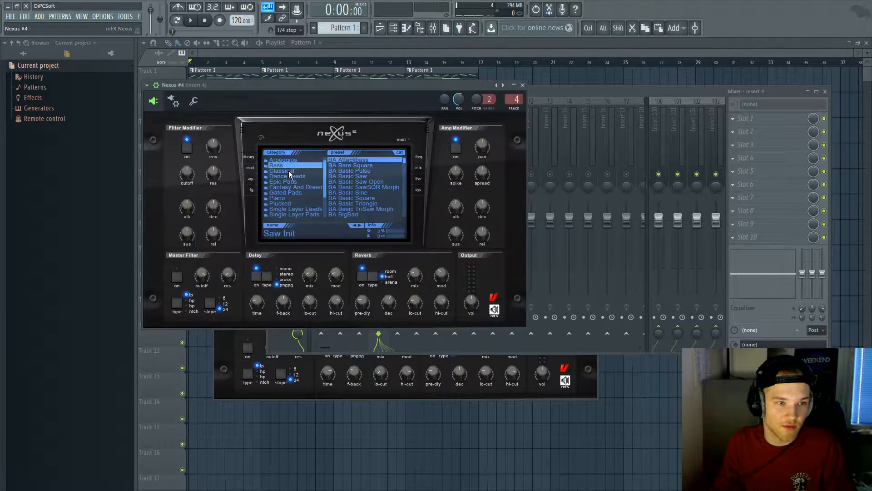
left_click(350, 170)
Step: Audition BA Basic Square, BA BigBad and BA Phatbass, then settle on BA Percussive Bass 1
key("space")
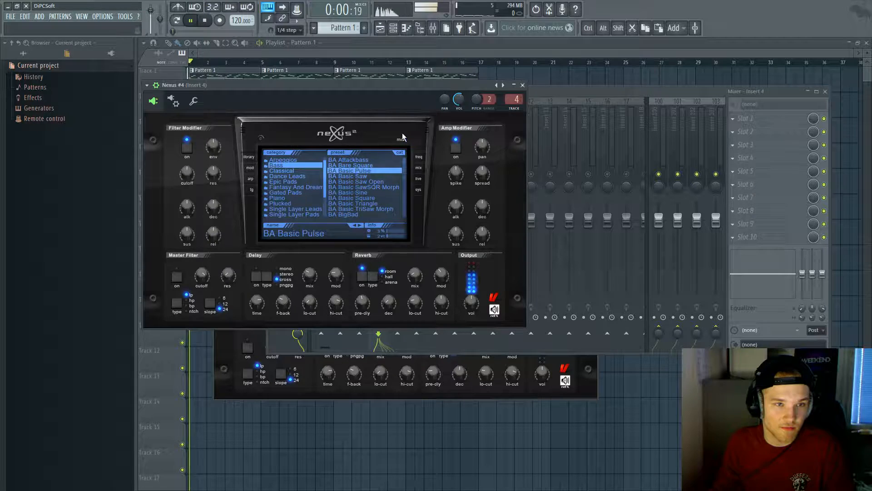
left_click(375, 197)
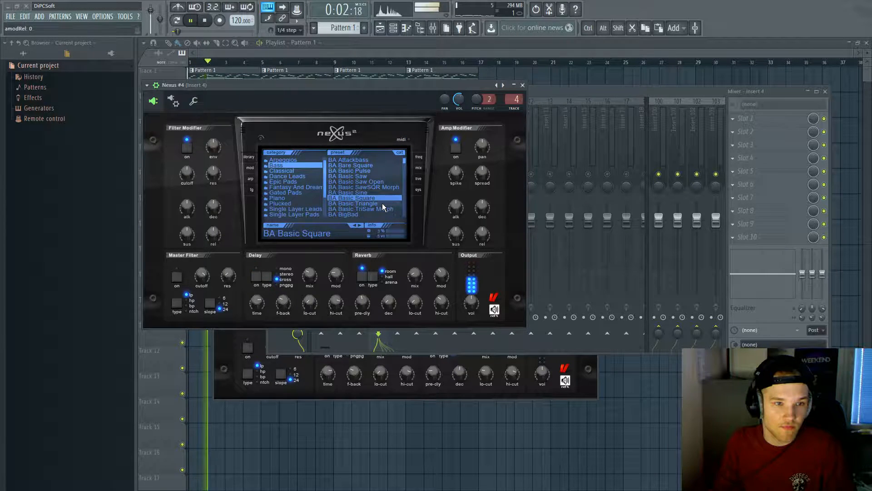
left_click(380, 216)
left_click_drag(403, 161, 404, 187)
left_click(383, 203)
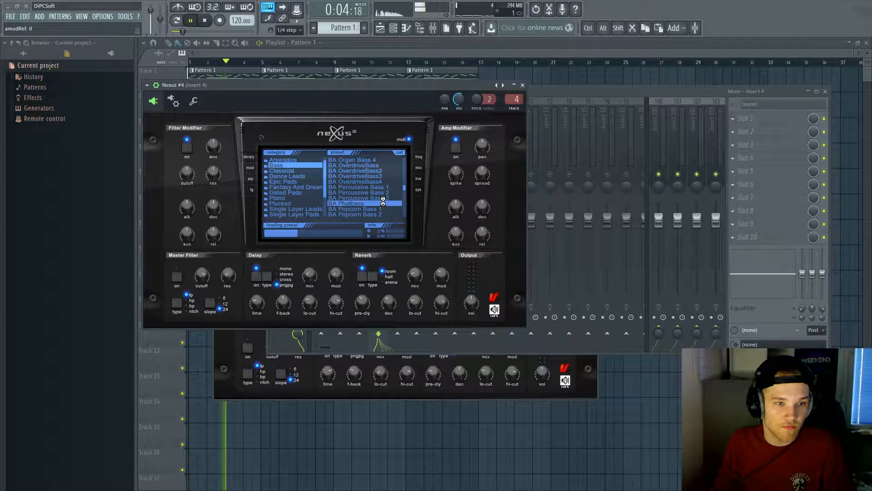
left_click(386, 187)
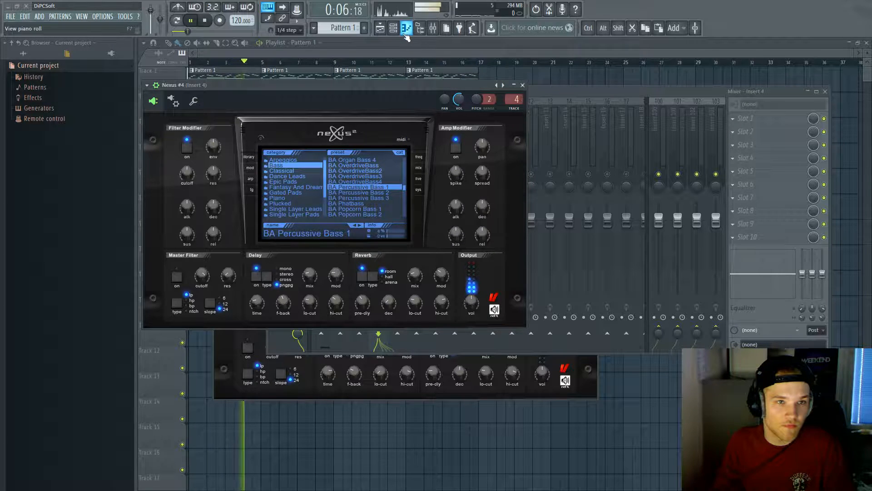
Step: Set Nexus #4's reverb to hall with decay 69 and adjust its low-cut
left_click_drag(388, 300, 406, 257)
left_click(373, 276)
left_click_drag(415, 301, 391, 308)
Step: Review Nexus #4's pattern in its piano roll and stop playback
left_click(393, 28)
key("space")
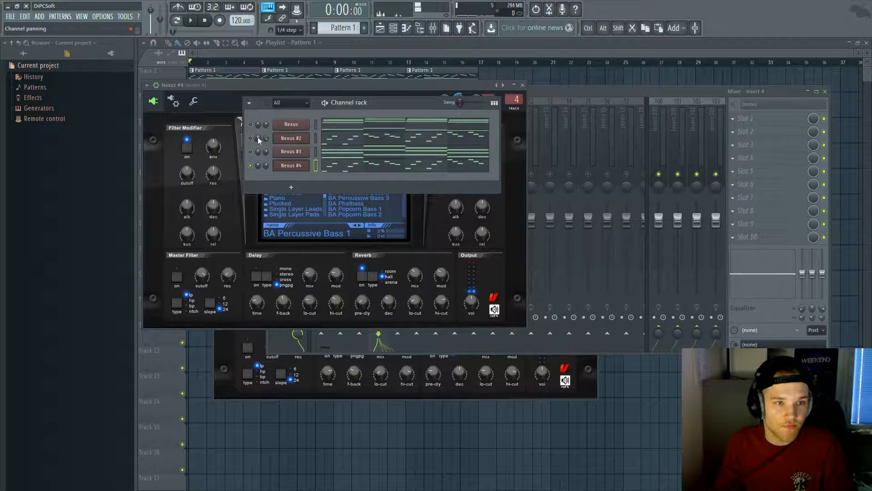
left_click(347, 167)
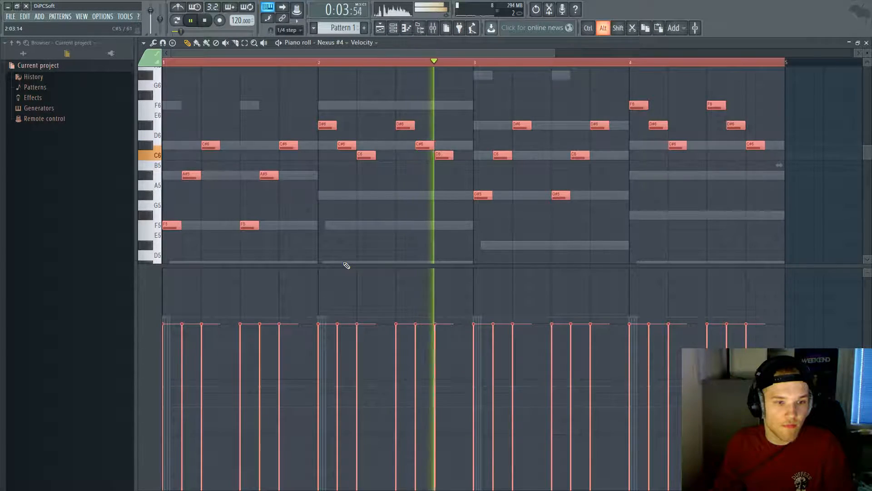
key("Escape")
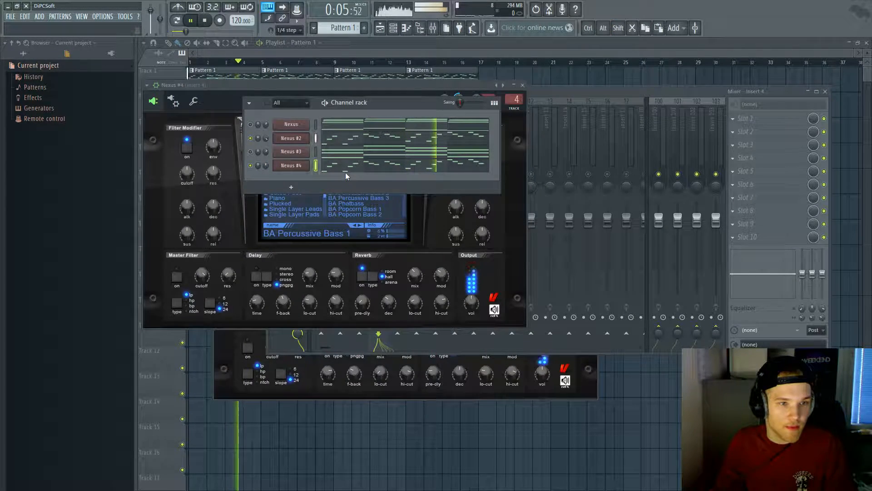
key("space")
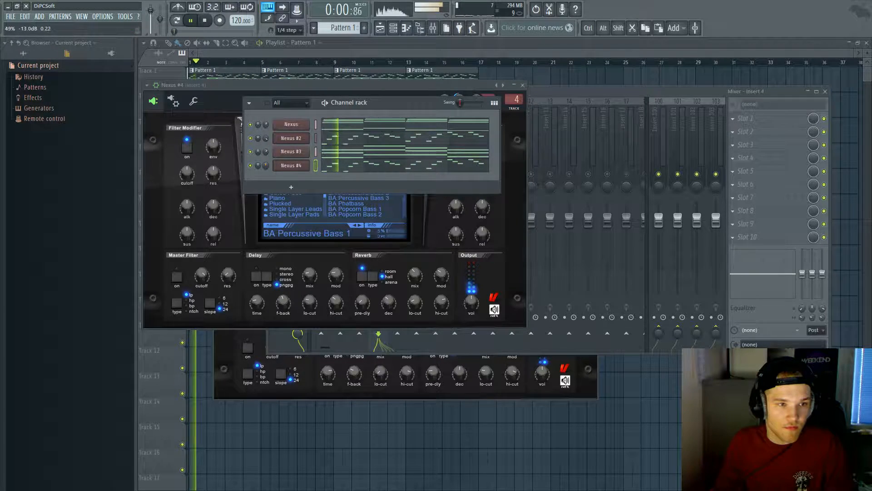
Step: Mute the Nexus #3 channel and set a channel volume to about -10.6 dB
right_click(250, 165)
left_click(250, 151)
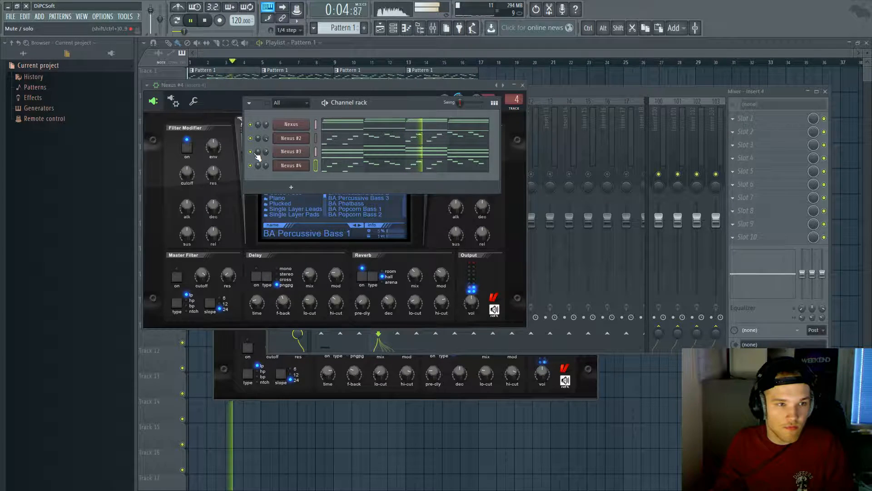
left_click_drag(266, 124, 265, 125)
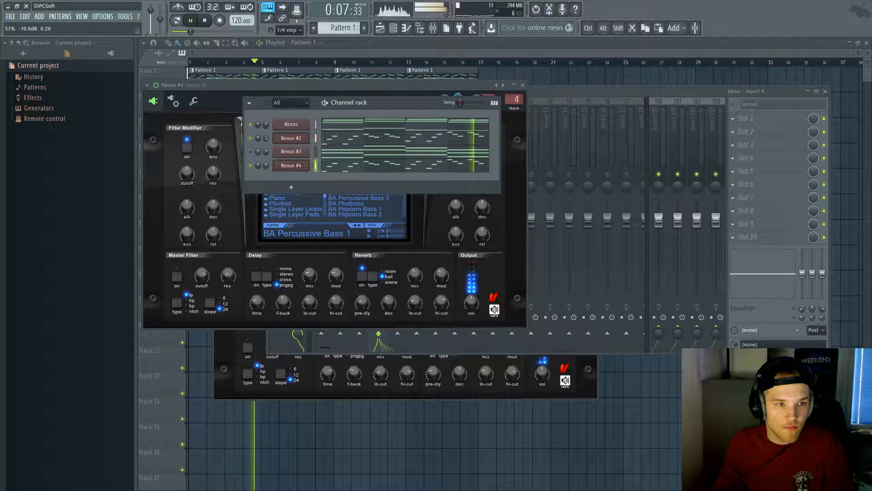
Step: Select and then deselect all notes in the Nexus channel's piano roll
left_click(347, 130)
key("ctrl+a")
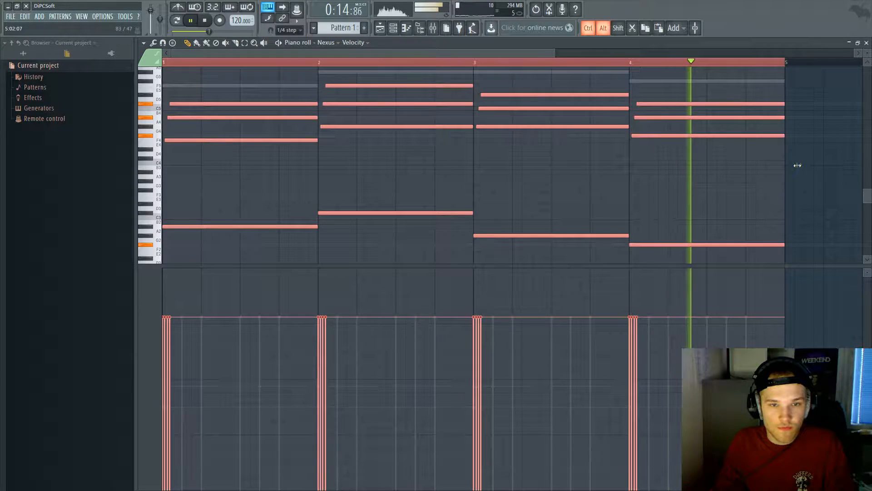
left_click(400, 165)
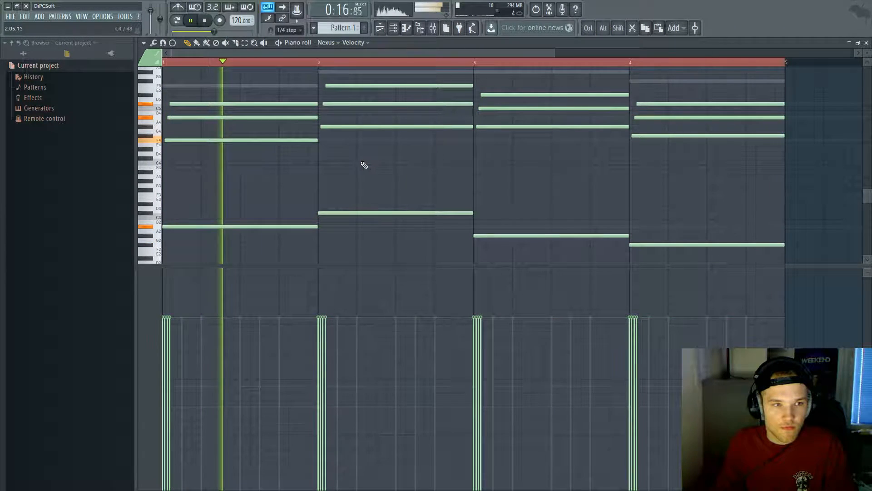
key("Escape")
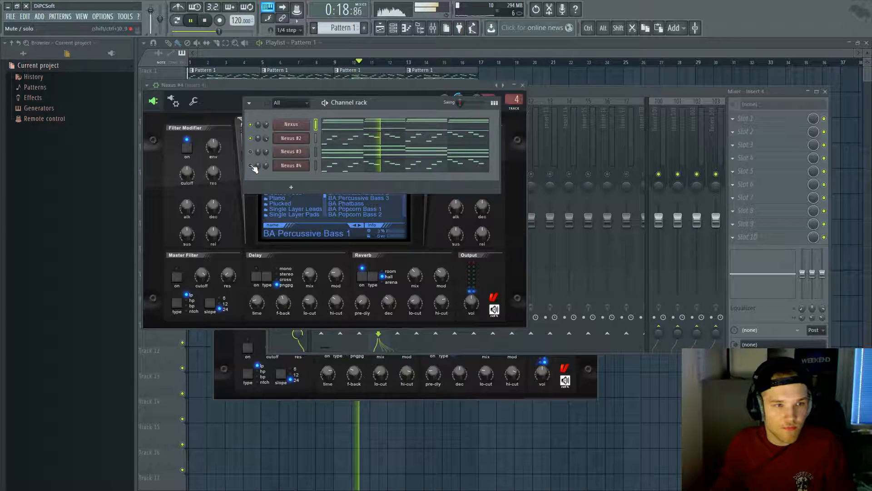
Step: Audition Nexus #4 bass presets such as BA Organ Bass 4 and BA Popcorn Bass 1
left_click(298, 166)
left_click(383, 173)
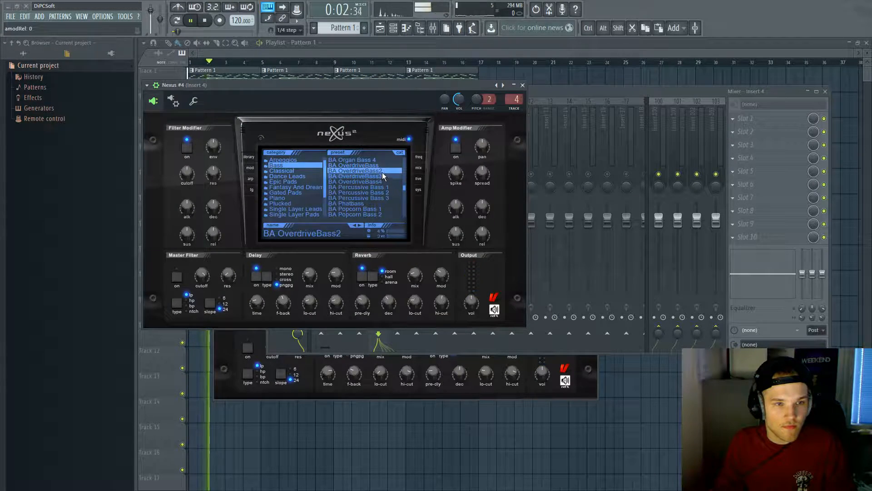
left_click(380, 162)
left_click(381, 208)
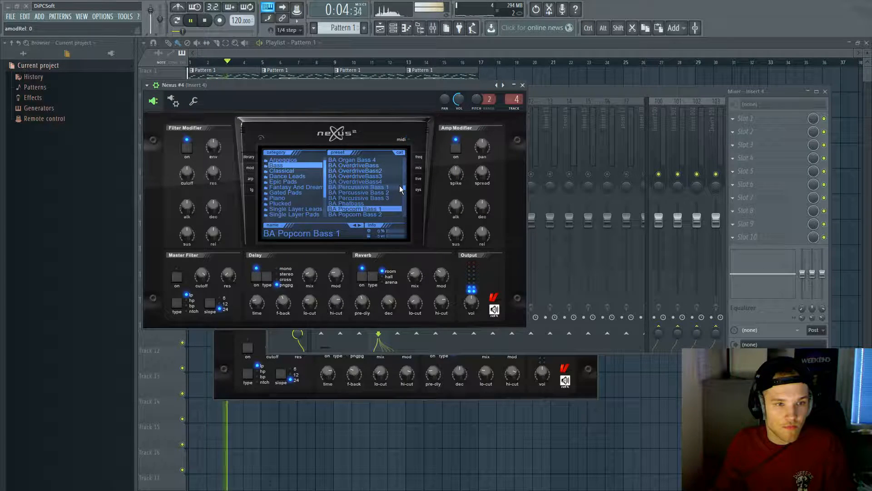
scroll(402, 187, "down", 2)
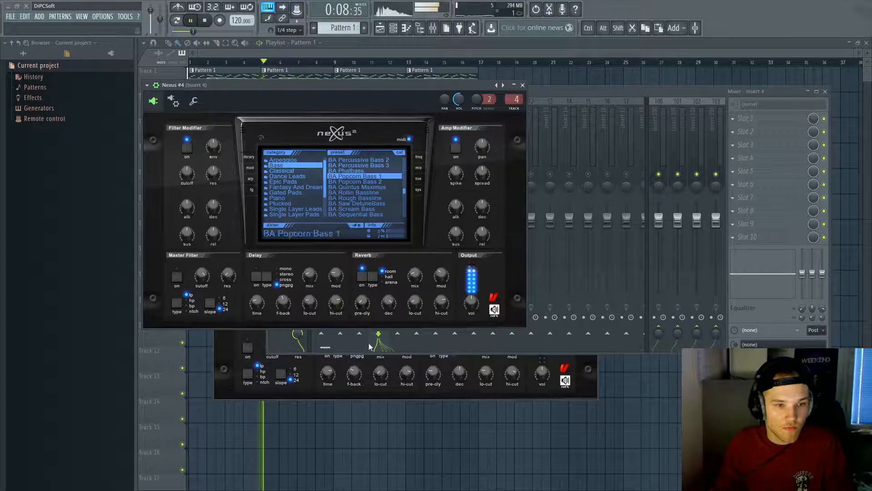
Step: Select all of Nexus #4's notes in the piano roll and toggle Nexus #2's mute during playback
left_click(392, 29)
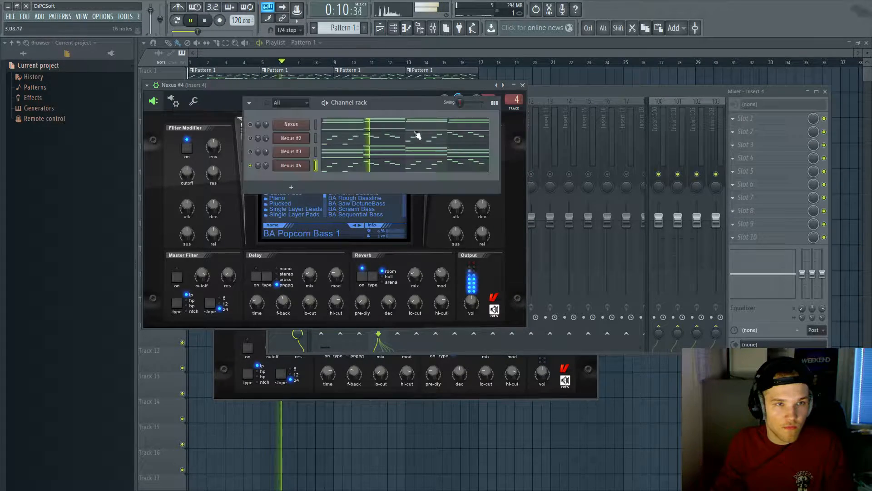
left_click(409, 163)
key("ctrl+a")
key("space")
key("space")
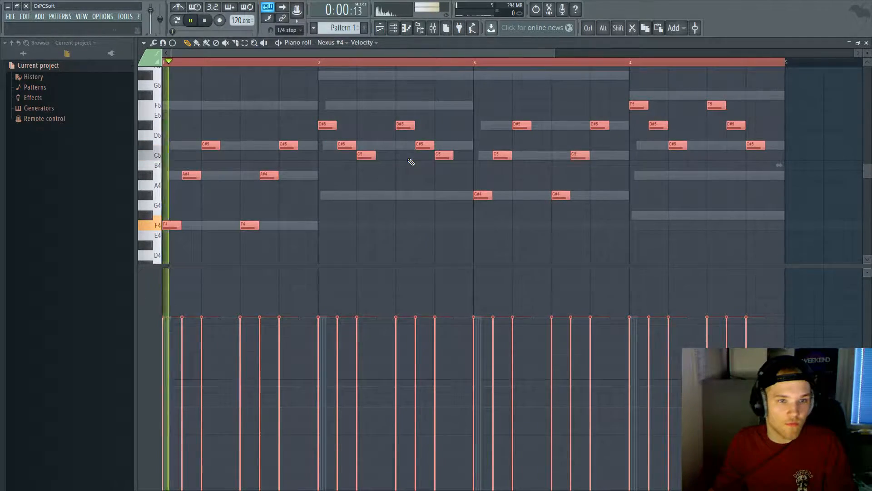
key("Escape")
key("space")
left_click(250, 137)
key("space")
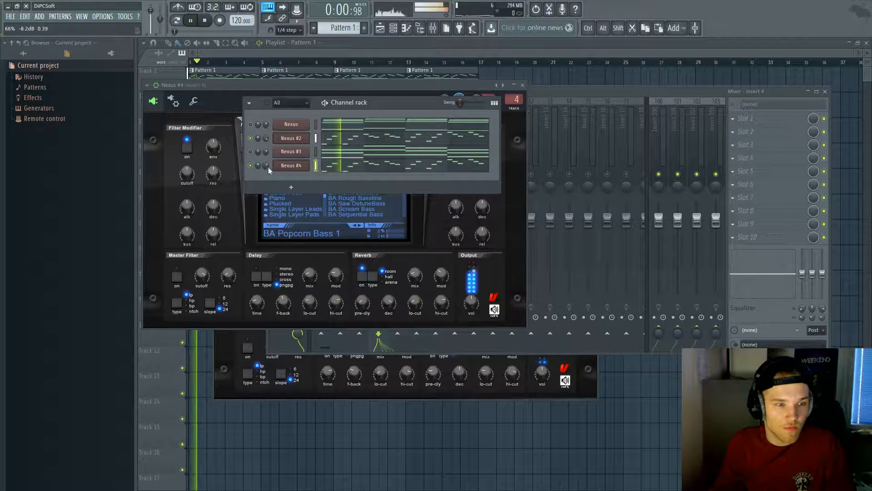
Step: Reselect Nexus #4's notes and bring its synth window back up
left_click(341, 165)
key("ctrl+a")
key("Escape")
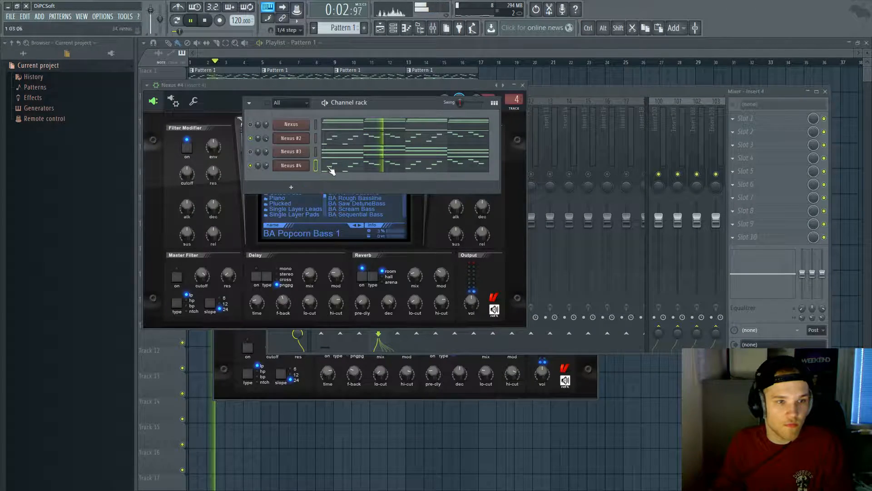
left_click(284, 165)
left_click(282, 166)
key("space")
Step: Load the BA Slapped Bass preset on Nexus #4 after trying BA Saw DetuneBass and BA Sid Bass 2
left_click(356, 214)
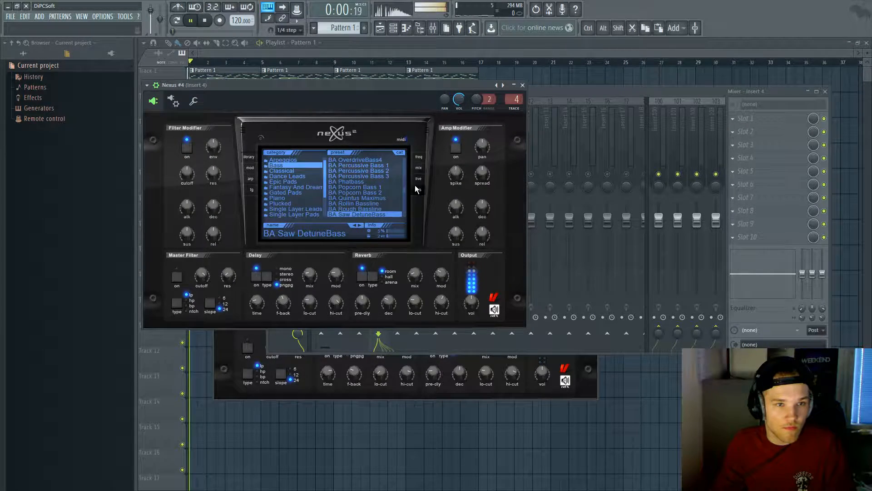
left_click_drag(405, 193, 404, 196)
left_click(390, 191)
left_click(391, 198)
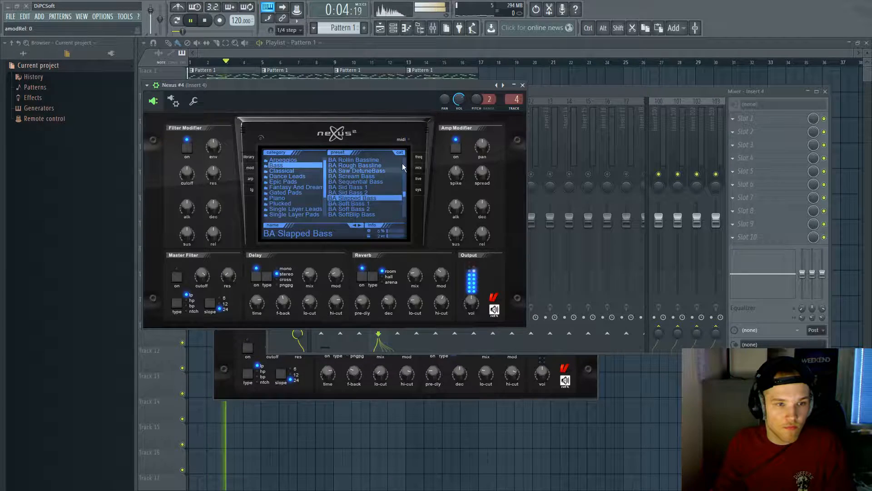
left_click(522, 85)
Step: Transpose all of Nexus #4's notes down one octave
left_click(347, 167)
key("Escape")
key("space")
left_click(346, 168)
key("ctrl+a")
key("ctrl+Down")
key("space")
Step: Set Nexus #4's reverb type to hall
key("Escape")
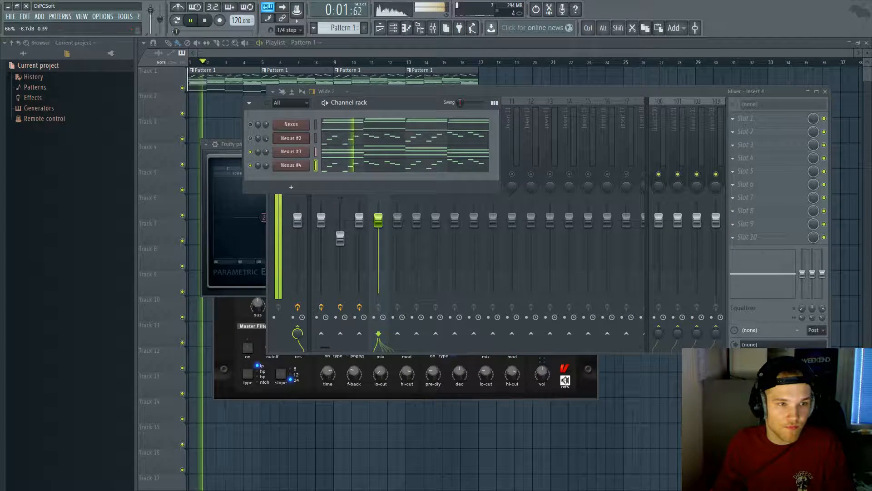
key("space")
left_click(291, 165)
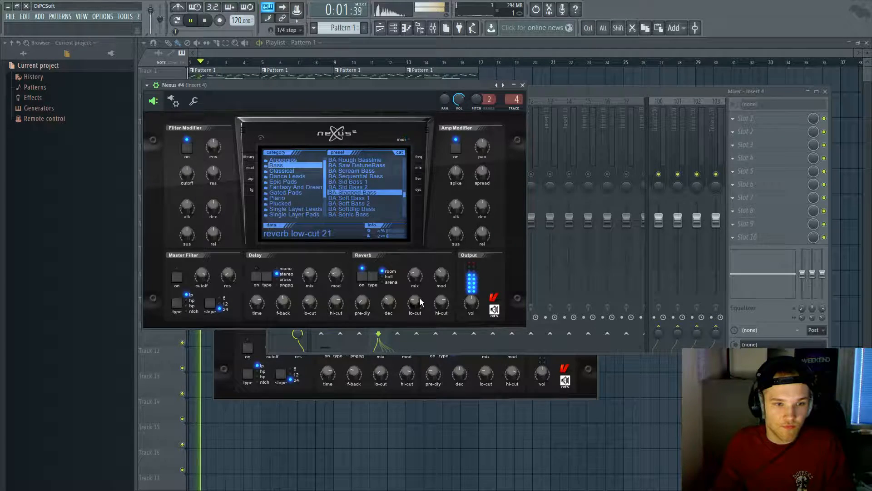
left_click(370, 275)
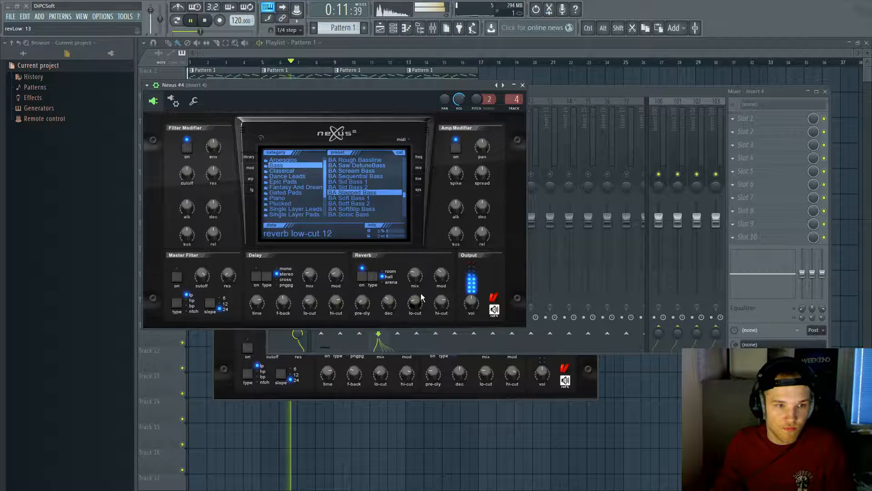
Step: Load Fruity parametric EQ 2 into an empty Insert 4 slot and make band 1 a high-pass
left_click(523, 86)
left_click(733, 184)
left_click(831, 85)
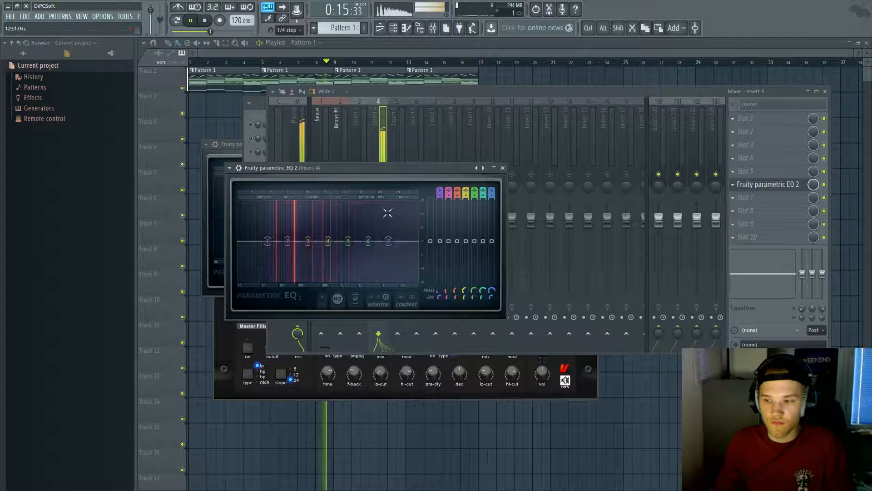
key("space")
mouse_move(440, 190)
left_mouse_down()
mouse_move(440, 200)
mouse_move(439, 175)
left_mouse_up()
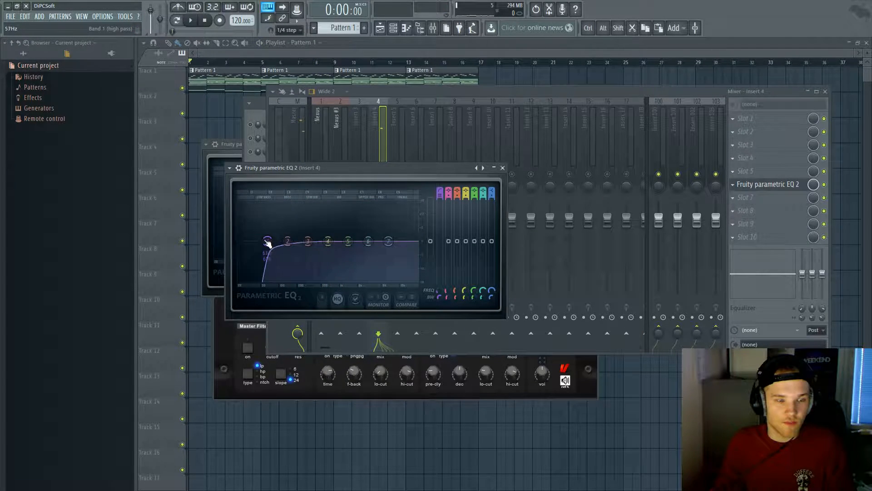
left_click(318, 293)
Step: Put the high-pass near 100 Hz, flatten band 2, and make band 7 a low-pass near 4945 Hz
key("space")
left_click_drag(269, 249, 266, 204)
key("space")
key("space")
right_click(265, 204)
left_click(269, 213)
key("space")
key("space")
left_click_drag(238, 243, 323, 239)
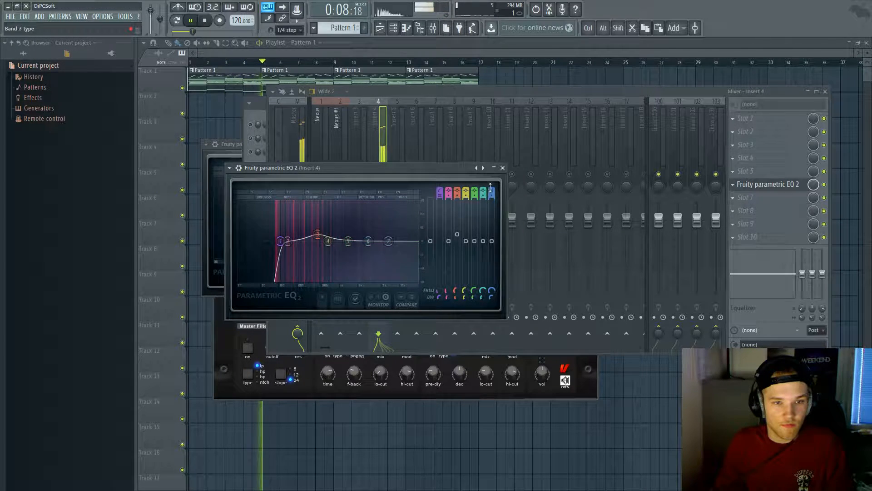
left_click_drag(491, 192, 492, 202)
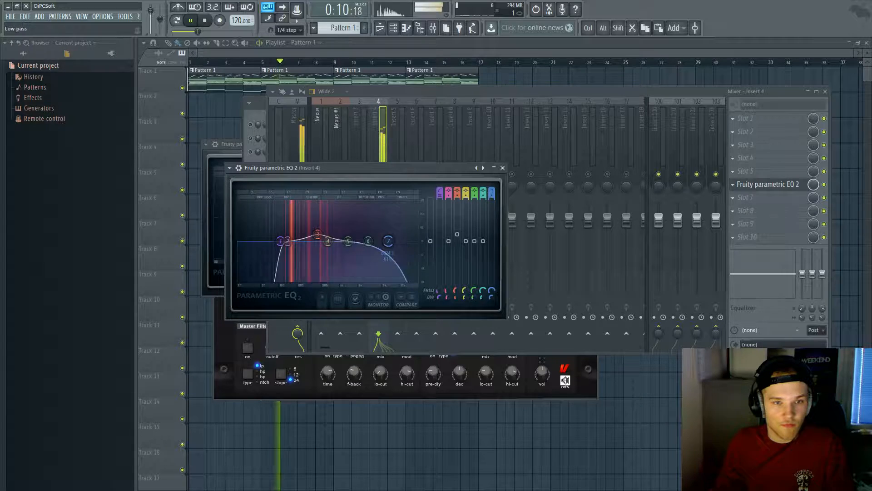
mouse_move(388, 241)
left_mouse_down()
mouse_move(410, 241)
mouse_move(387, 241)
left_mouse_up()
Step: Unmute Nexus #2 in the channel rack and play the beat
key("space")
left_click(394, 31)
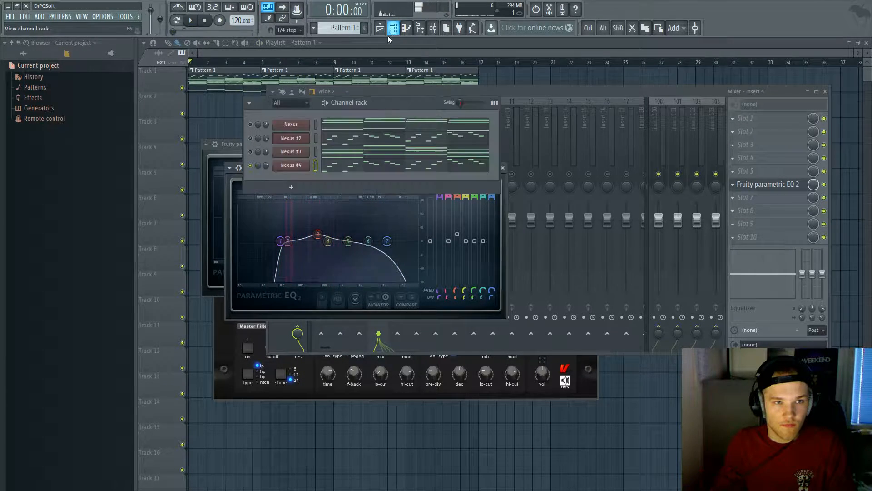
left_click(250, 138)
key("space")
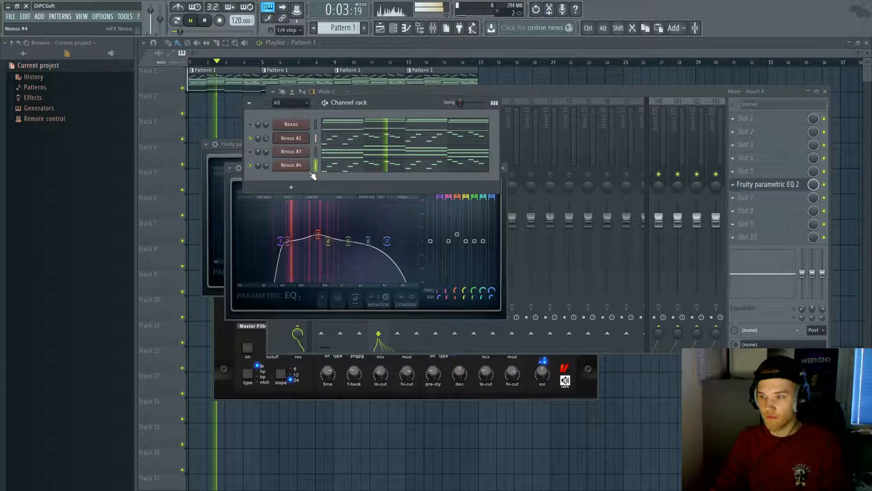
key("space")
Step: Try test notes in Nexus #4's piano roll, then delete them and the C#4 note
left_click(363, 170)
scroll(238, 204, "down", 10)
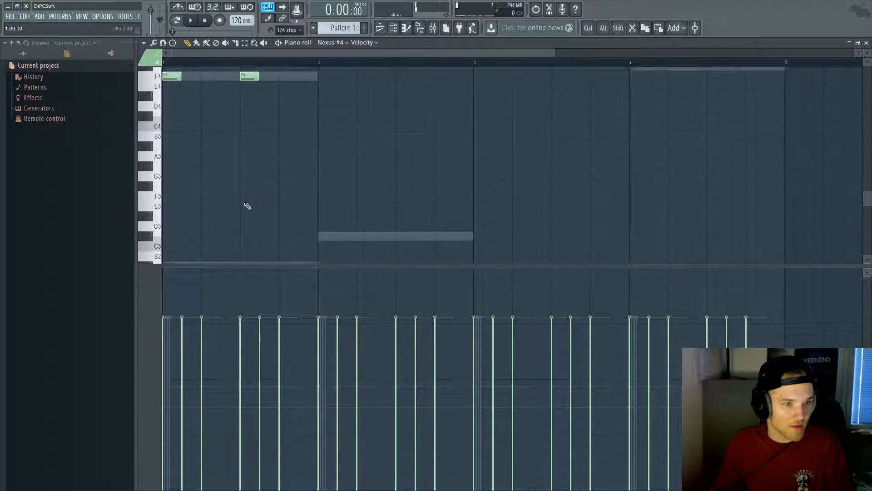
left_click_drag(194, 228, 163, 236)
right_click(167, 235)
left_click_drag(168, 155, 164, 155)
right_click(184, 155)
left_click_drag(168, 96, 164, 85)
scroll(200, 127, "up", 4)
key("space")
key("space")
right_click(207, 204)
key("space")
Step: Chop every Nexus #4 note into two short pieces with the note chopper
key("ctrl+a")
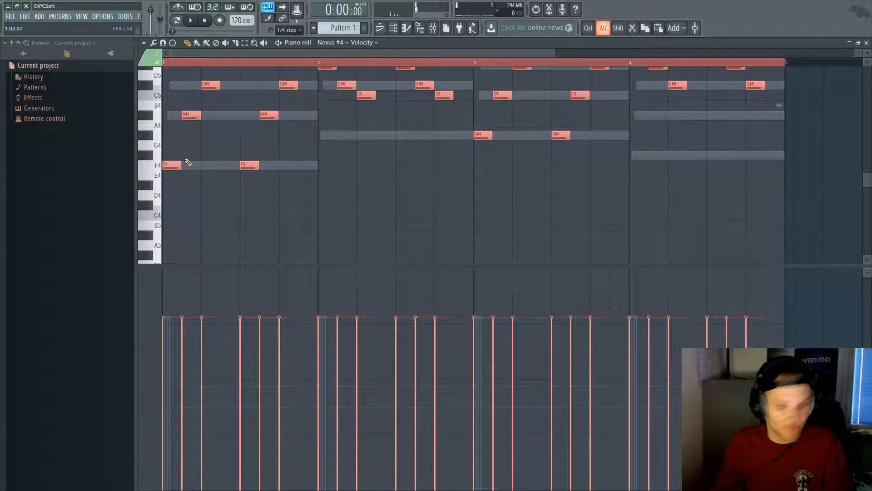
key("alt+u")
scroll(186, 160, "up", 2)
key("space")
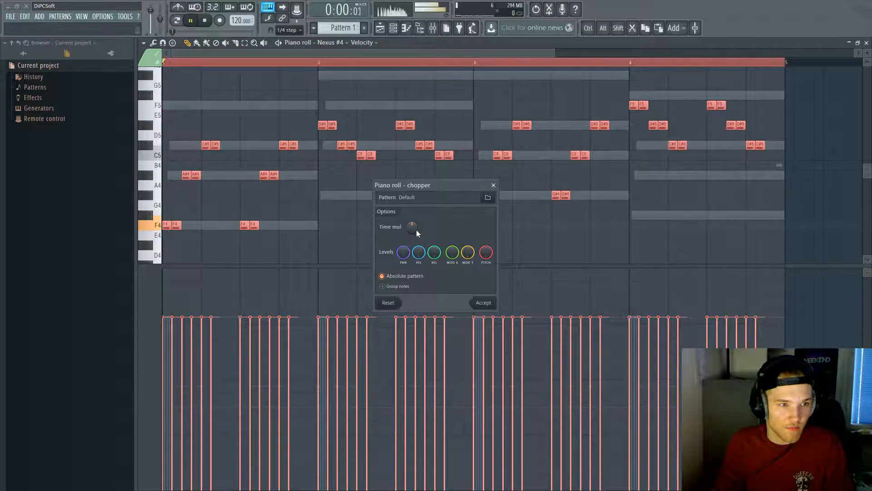
left_click_drag(415, 228, 414, 227)
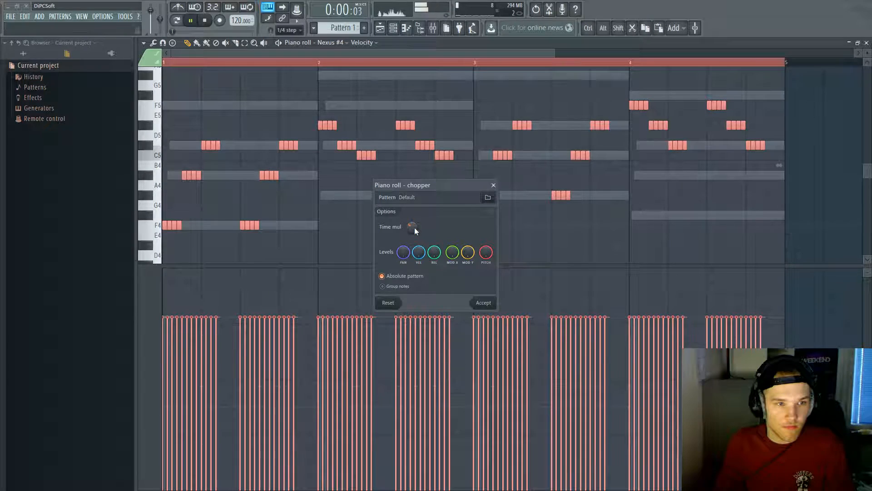
scroll(414, 227, "down", 1)
left_click(484, 302)
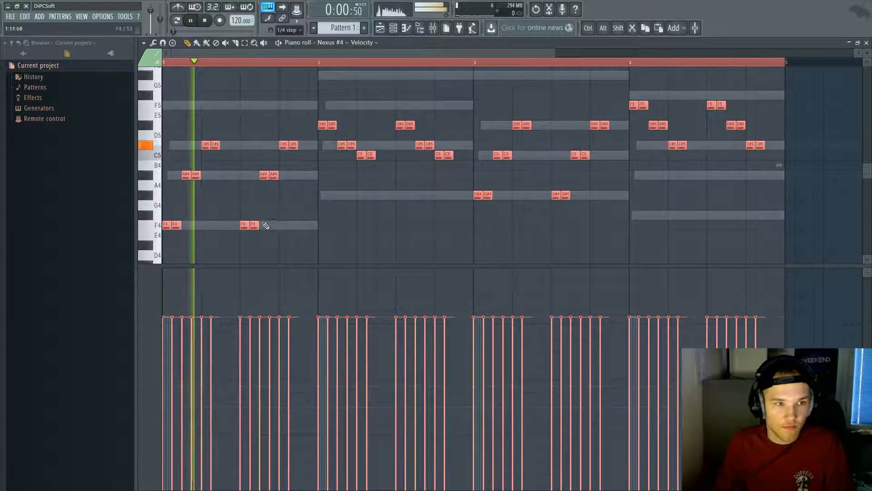
left_click(344, 229, "ctrl")
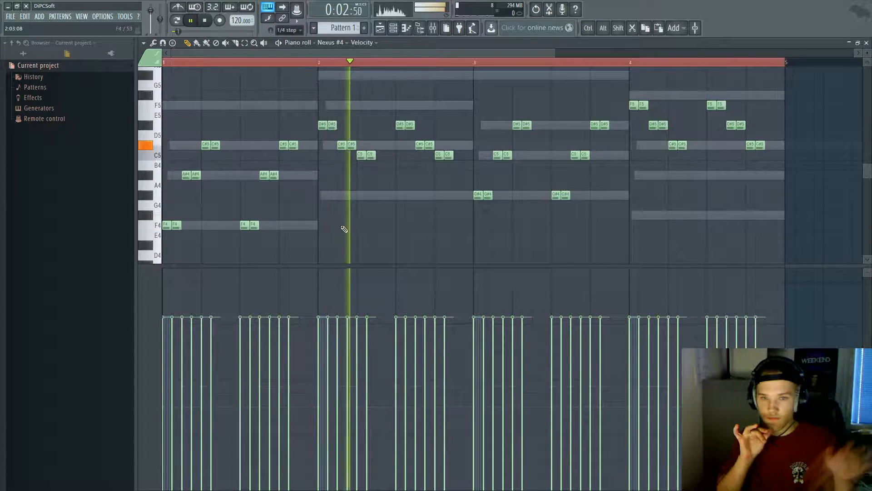
key("F7")
key("space")
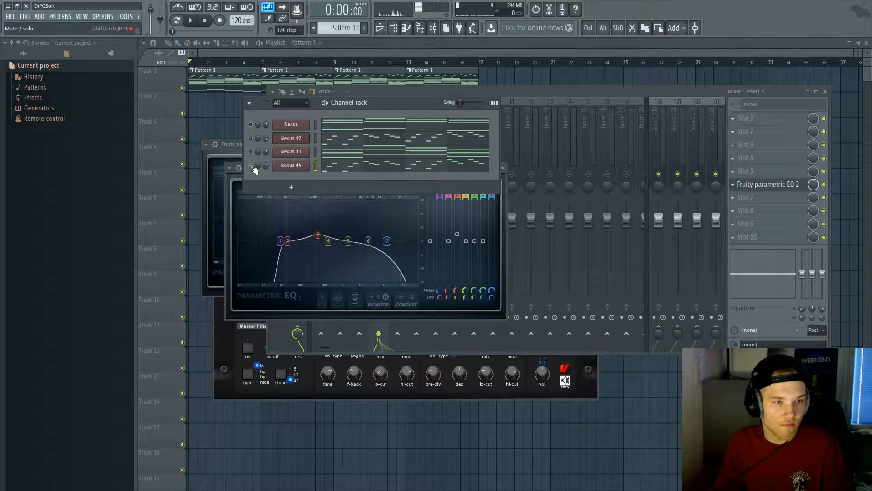
Step: Review Nexus #4's chopped notes in the piano roll during playback
key("F7")
key("space")
key("ctrl+alt+z")
key("ctrl+alt+z")
left_click(365, 179, "ctrl")
key("F7")
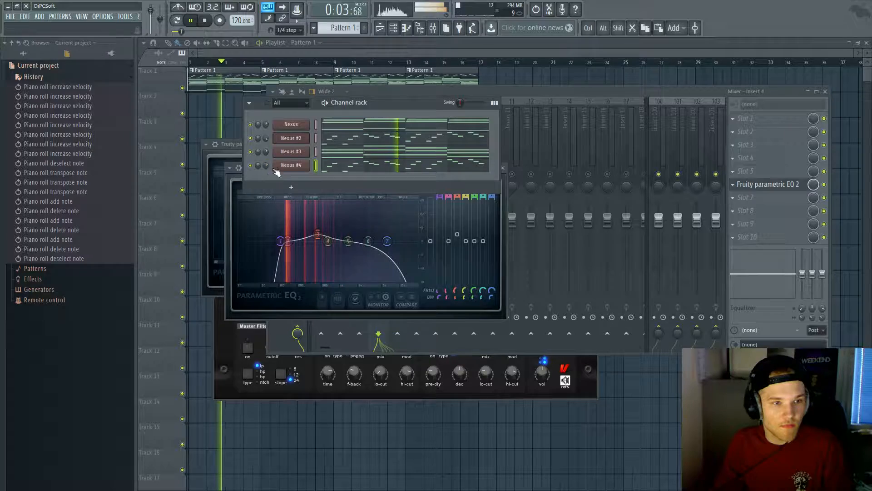
Step: Nudge the Insert 4 EQ's band 7 low-pass slightly higher
left_click(291, 165)
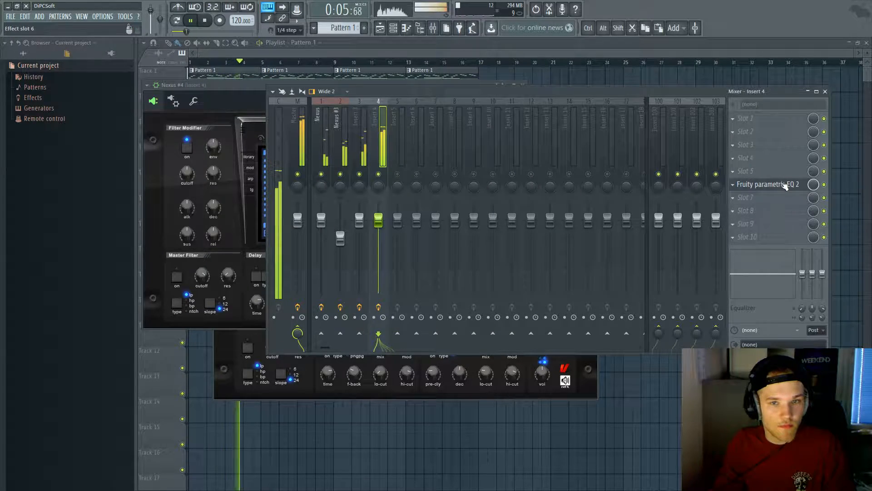
left_click(779, 184)
left_click_drag(358, 241, 392, 241)
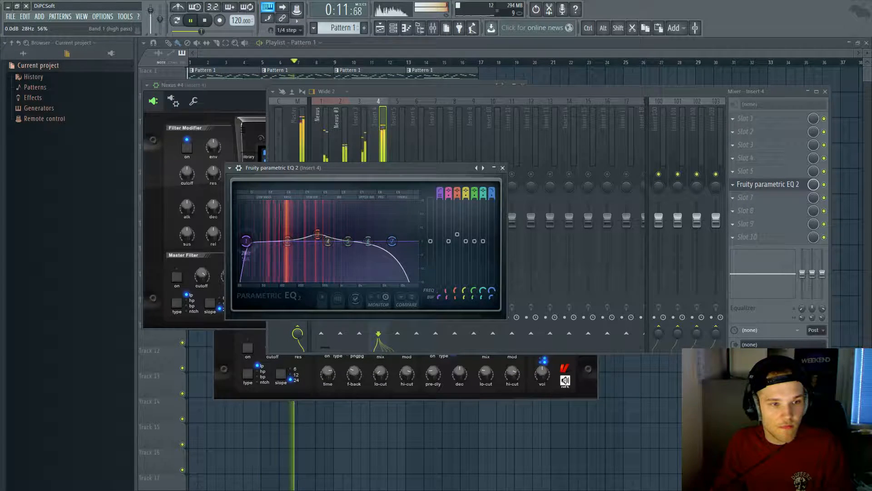
left_click_drag(393, 241, 386, 242)
Step: Solo the Nexus channel in the channel rack and check its notes
left_click(395, 28)
left_click(250, 124)
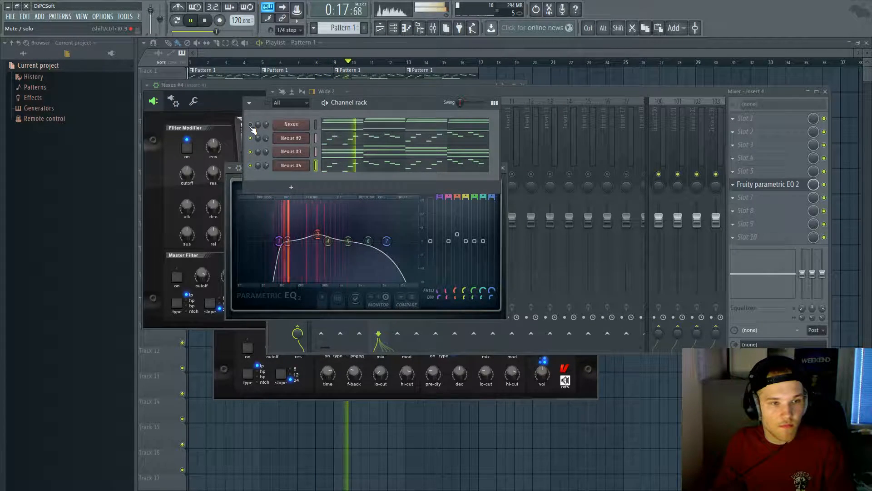
right_click(250, 125)
left_click(255, 130)
key("space")
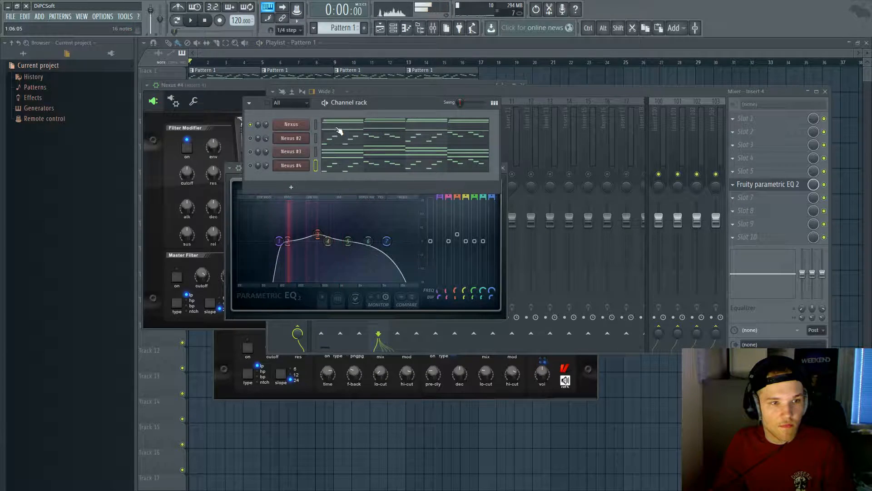
key("space")
left_click(338, 128)
key("Escape")
Step: Unmute Nexus #2, Nexus #3 and Nexus so all channels play
left_click(250, 138)
left_click(251, 152)
key("space")
key("space")
key("space")
key("space")
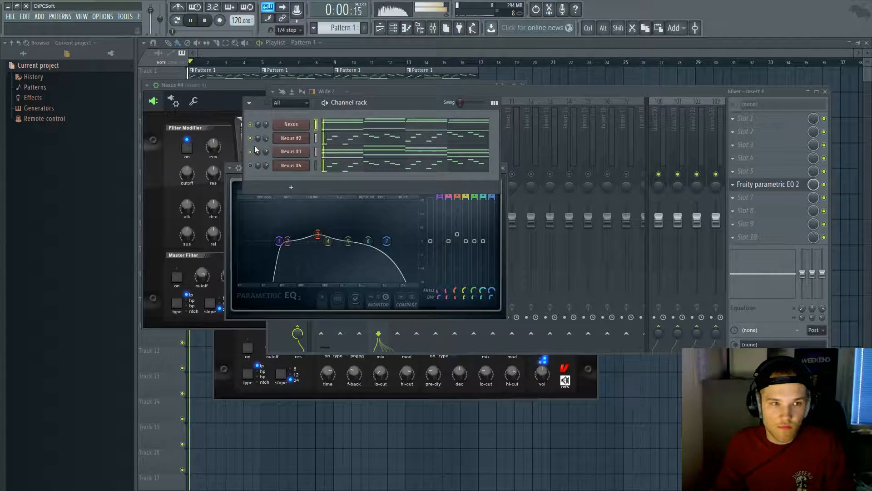
key("space")
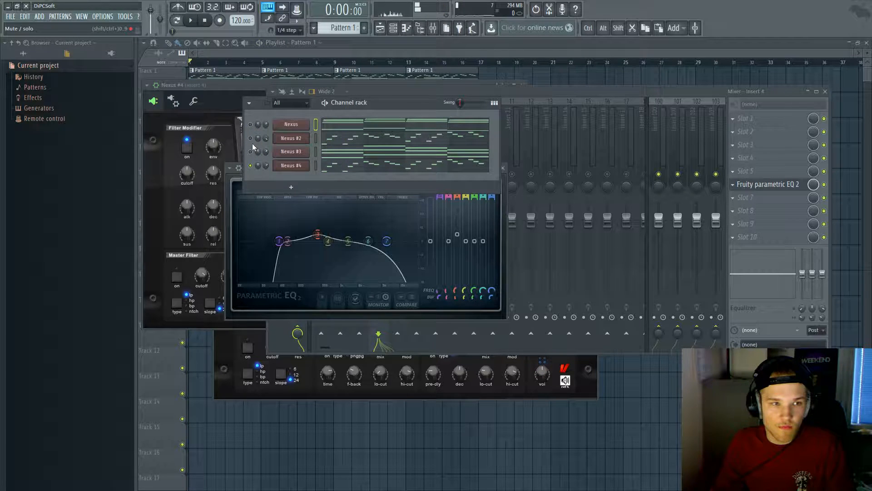
left_click(250, 125)
key("space")
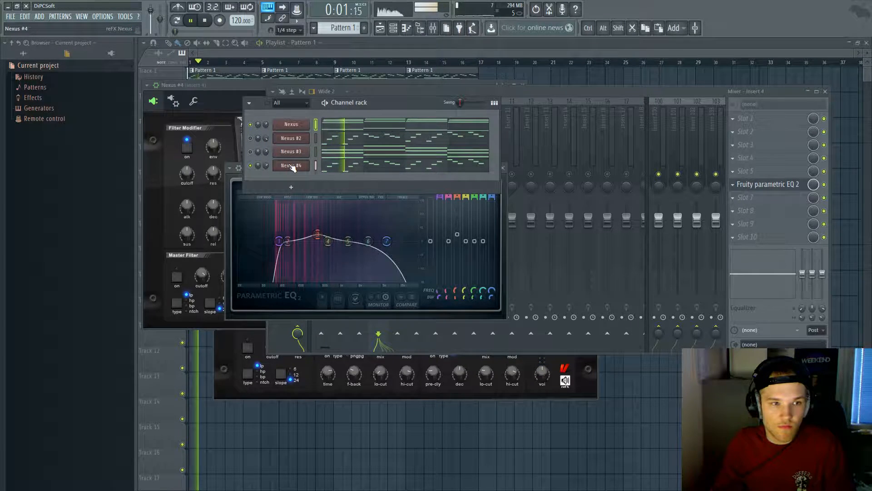
Step: Open the Nexus track's EQ and the Insert 4 EQ, then close the mixer
left_click(287, 128)
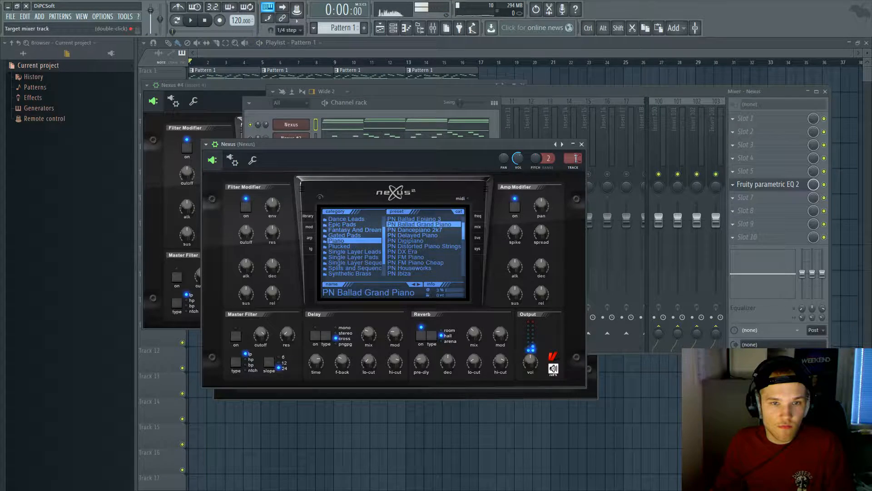
double_click(576, 158)
left_click(757, 190)
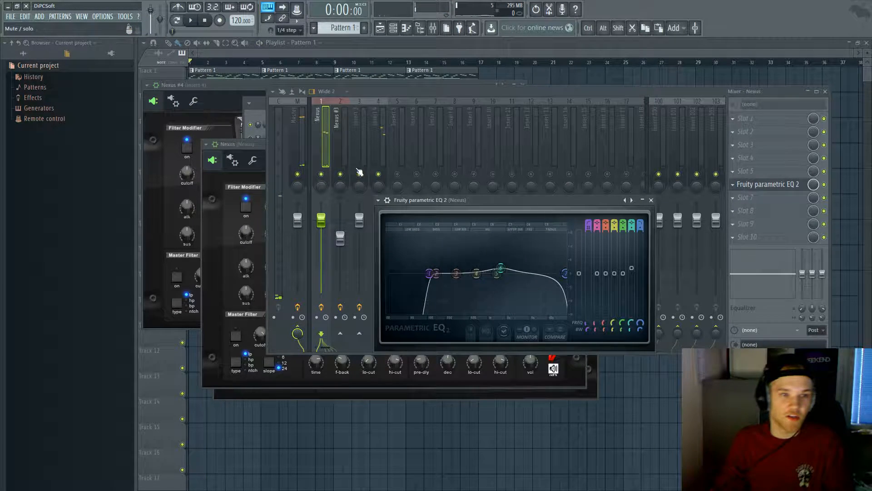
left_click(381, 131)
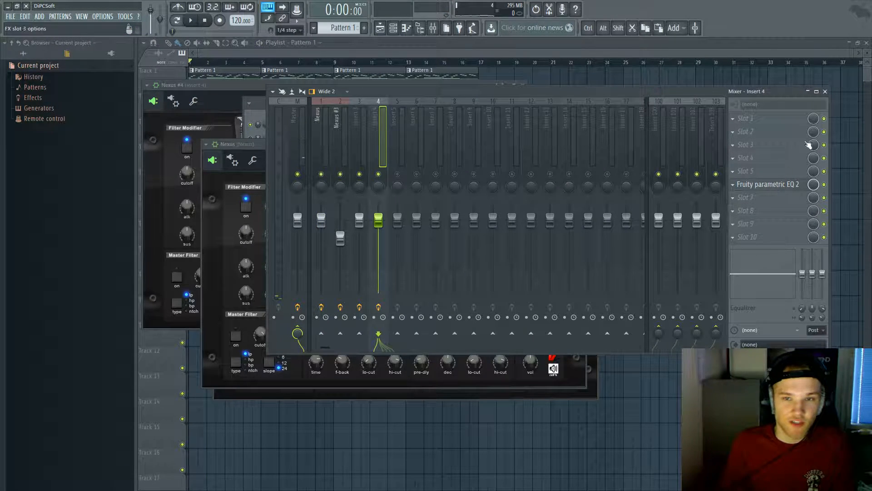
left_click(791, 187)
left_click(825, 92)
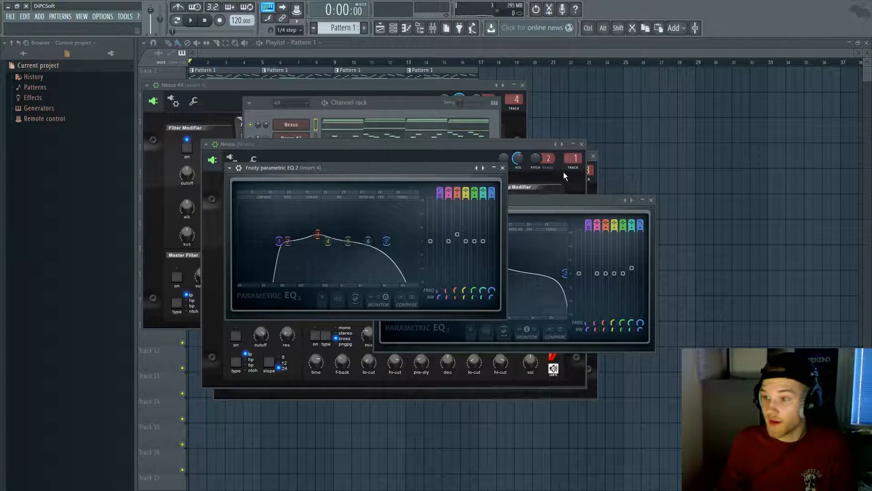
Step: Stack the Nexus EQ above the Insert 4 EQ window and play the beat
left_click_drag(432, 168, 570, 330)
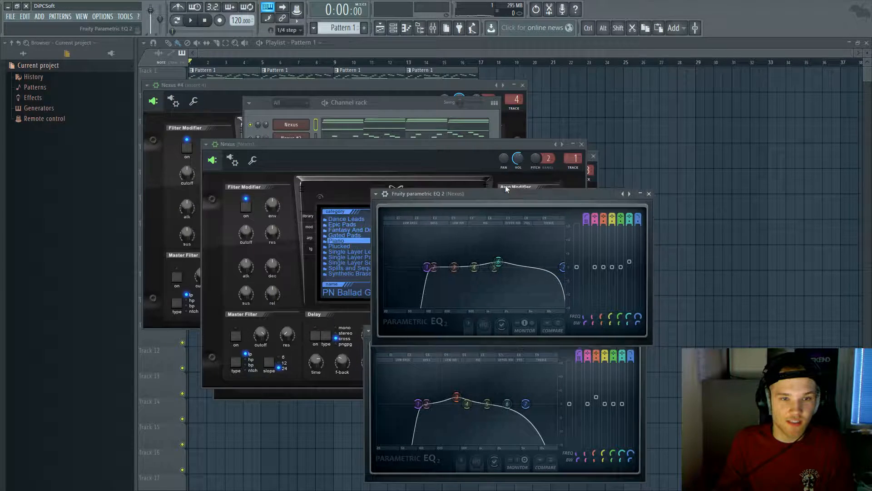
left_click_drag(513, 199, 500, 133)
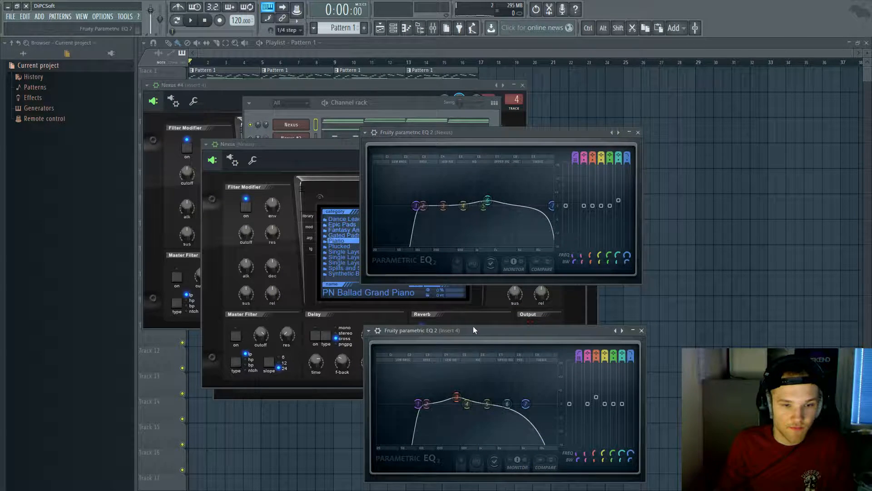
left_click_drag(467, 327, 460, 286)
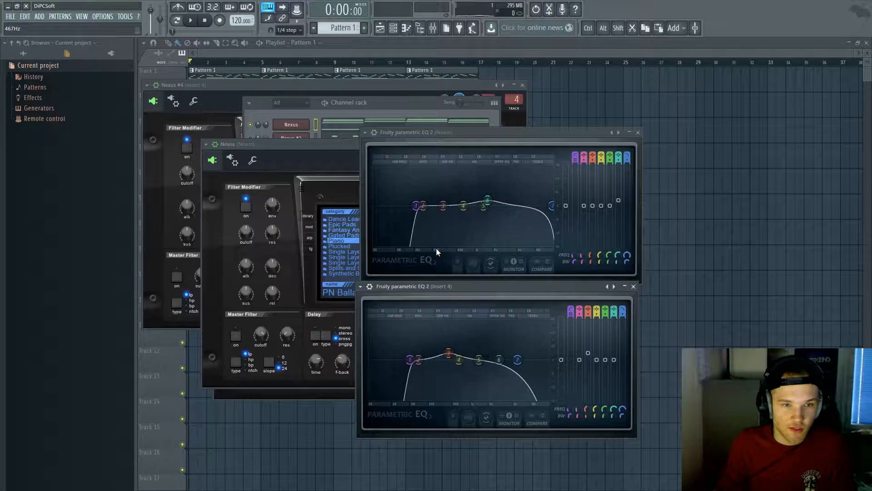
key("space")
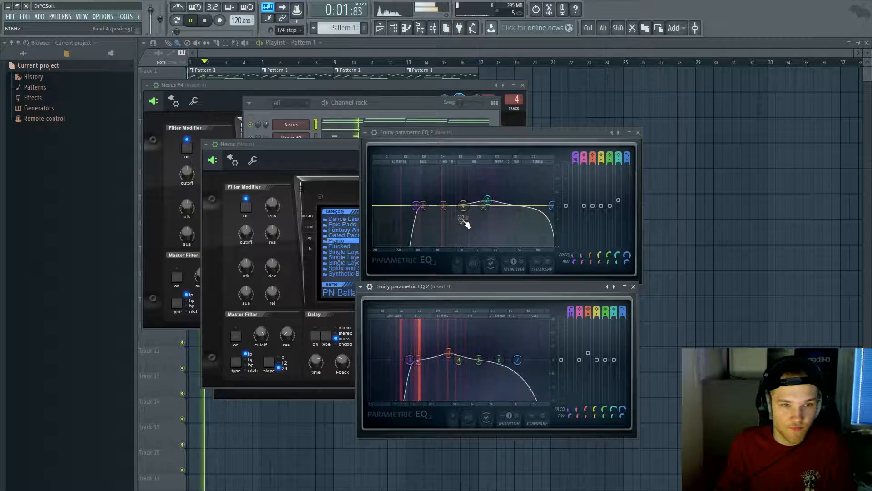
Step: Flatten band 3, open the low-pass to 20 kHz, raise the high-pass, then show the Nexus piano roll
left_click_drag(449, 353, 422, 360)
right_click(418, 358)
left_click(434, 371)
left_click_drag(518, 361, 551, 361)
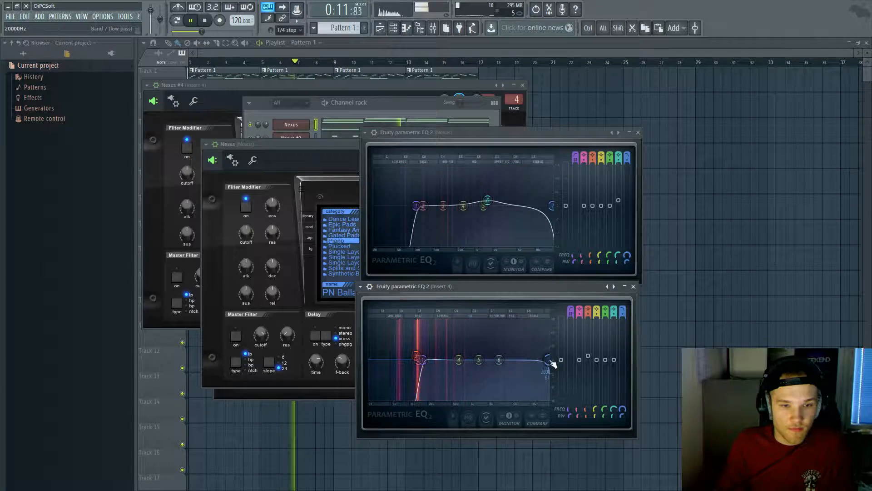
mouse_move(423, 361)
left_mouse_down()
mouse_move(415, 366)
mouse_move(435, 365)
mouse_move(426, 362)
left_mouse_up()
left_click_drag(469, 344, 432, 361)
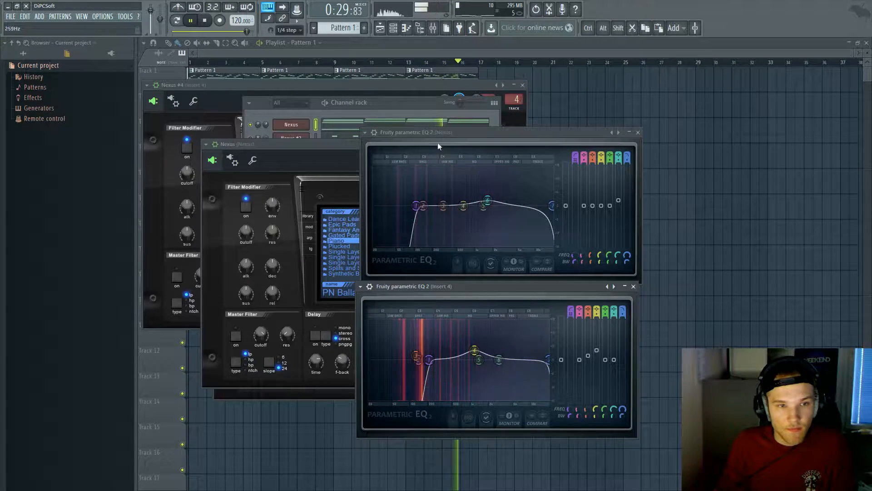
left_click(353, 121)
Step: Stop playback, set the piano roll snap to 1/6 step, and zoom in on the chords
key("space")
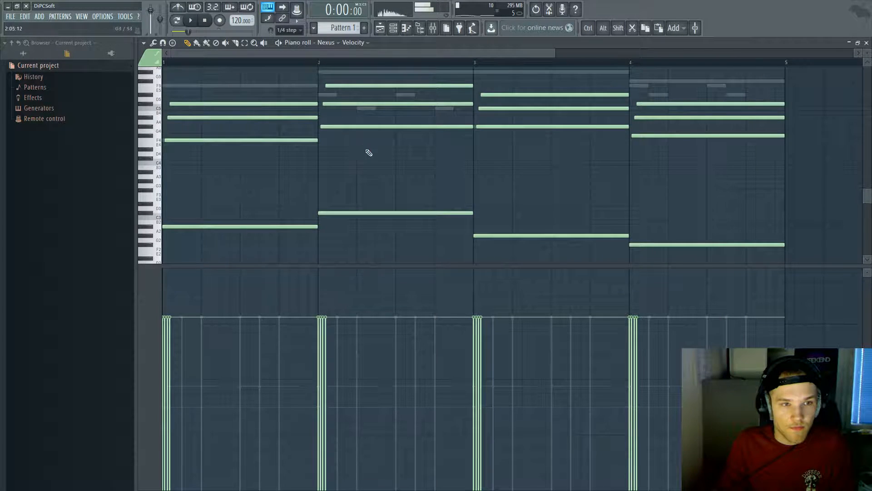
left_click_drag(757, 260, 181, 106)
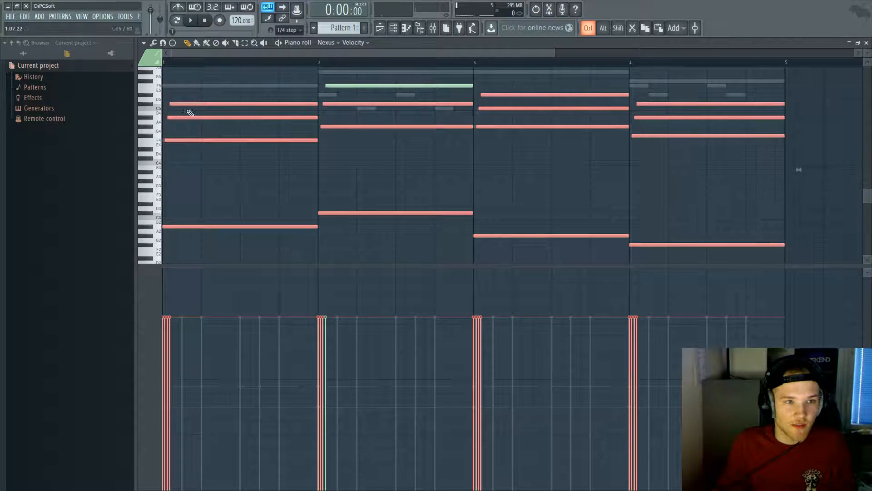
left_click_drag(742, 257, 182, 112)
right_click(220, 162)
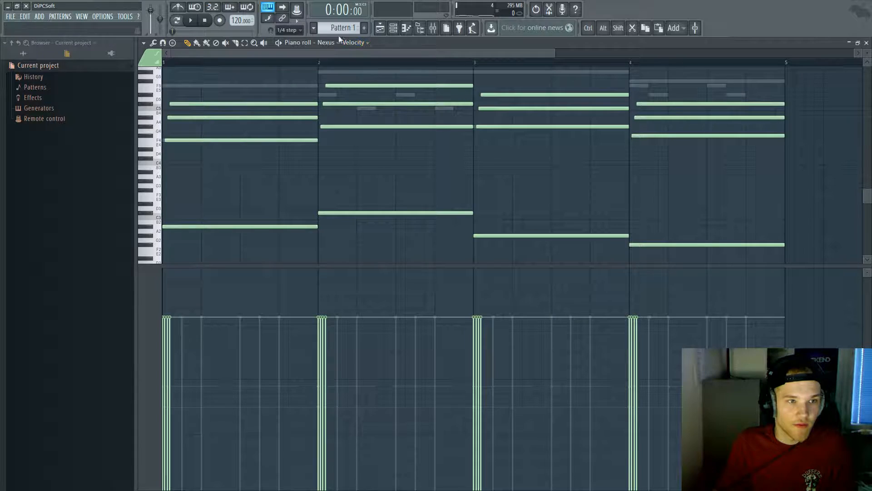
left_click(288, 30)
left_click(289, 71)
scroll(200, 51, "up", 5)
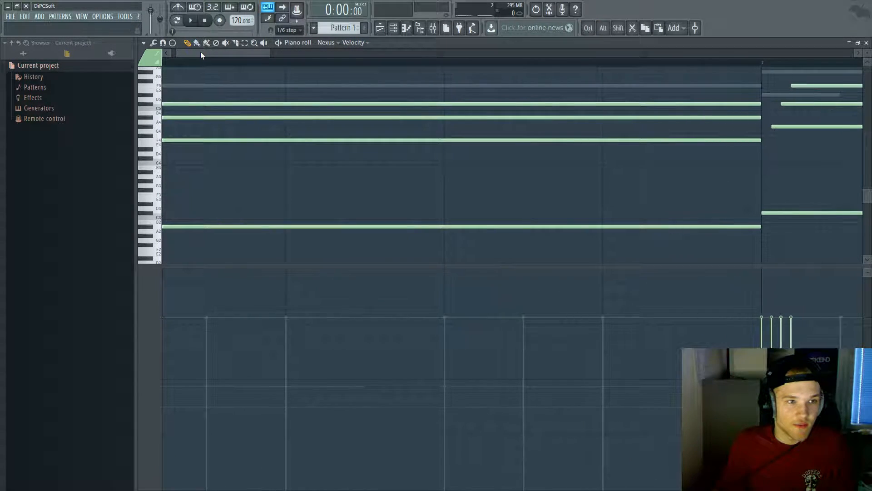
left_click_drag(201, 52, 191, 53)
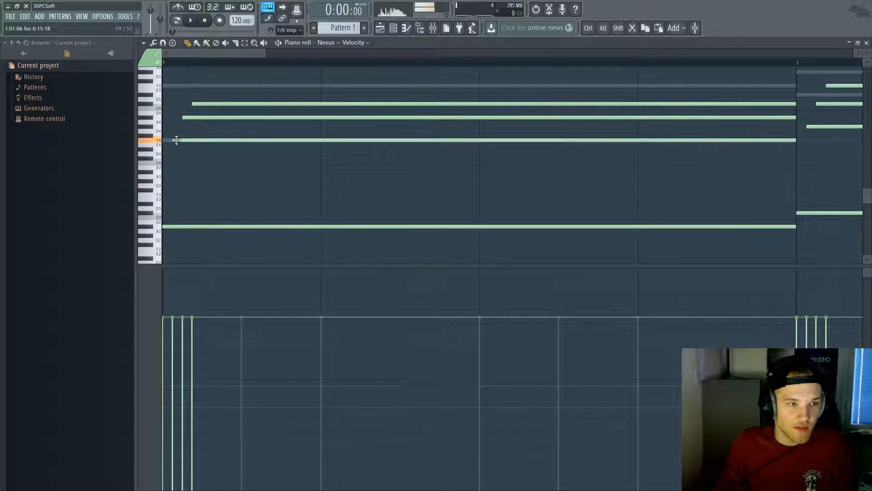
scroll(178, 140, "up", 4)
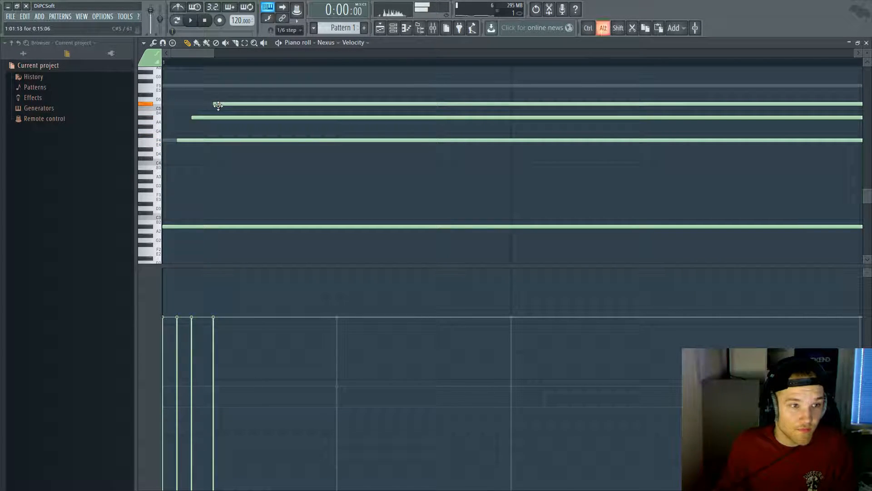
Step: Delete the stray G4 note and start the G#4 and F5 notes slightly earlier
key("space")
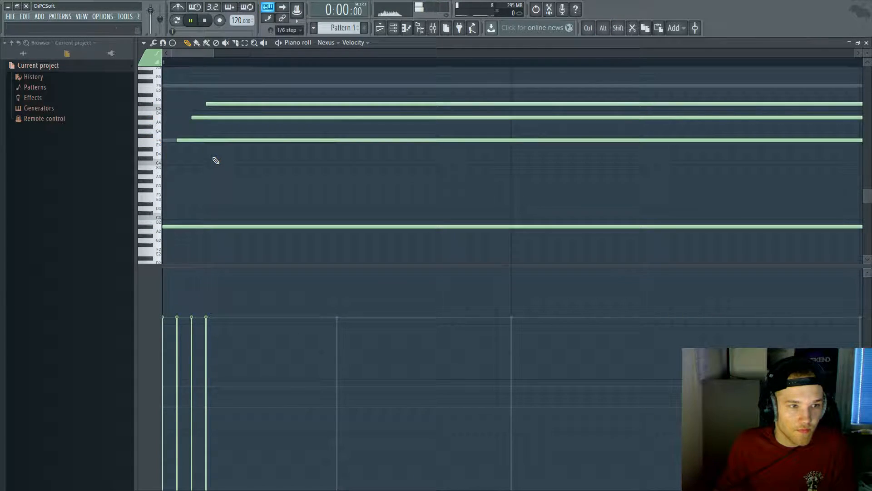
scroll(429, 177, "down", 3)
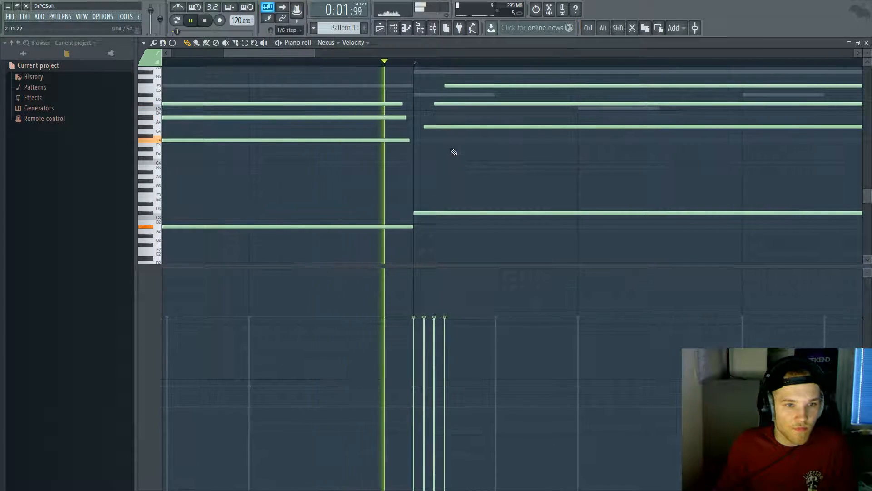
scroll(435, 131, "up", 3)
left_click(420, 131)
right_click(422, 131)
left_click_drag(417, 128, 413, 128)
mouse_move(456, 85)
left_mouse_down()
mouse_move(423, 87)
mouse_move(447, 88)
left_mouse_up()
scroll(441, 95, "down", 3)
scroll(439, 94, "up", 3)
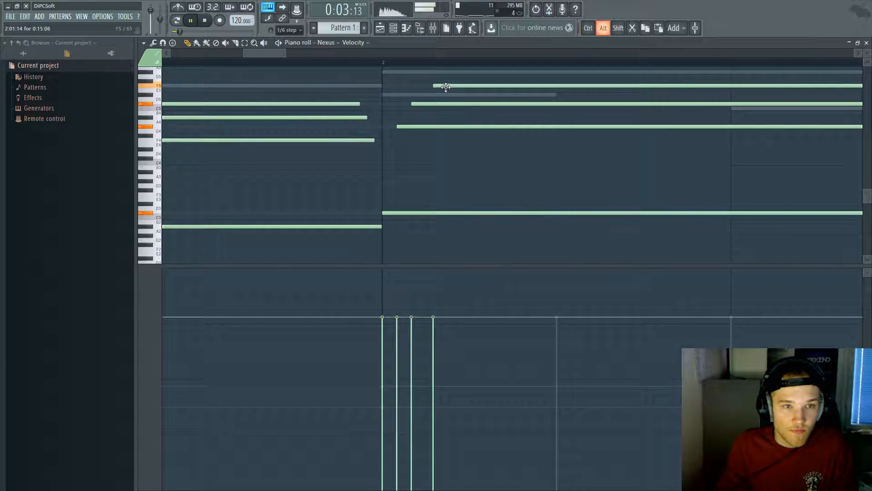
scroll(440, 90, "down", 6)
scroll(368, 158, "up", 4)
Step: Start one more chord note slightly earlier for the strum, then close the piano roll
left_click_drag(366, 53, 310, 64)
scroll(320, 99, "up", 3)
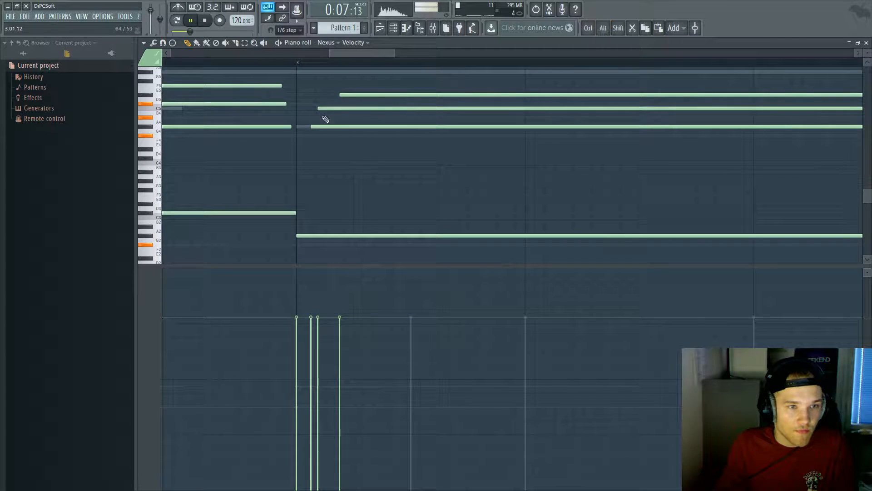
scroll(328, 117, "up", 2)
left_click_drag(361, 93, 348, 94)
scroll(339, 97, "down", 3)
scroll(575, 150, "up", 3)
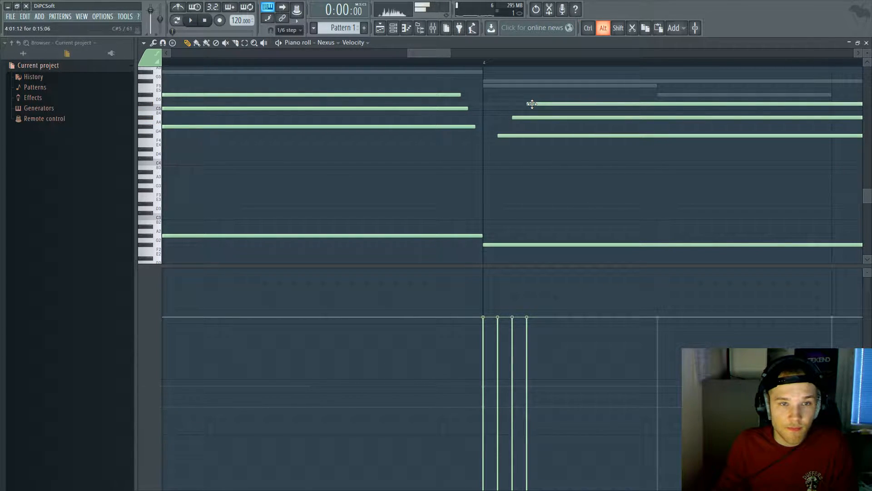
scroll(496, 128, "down", 4)
key("Escape")
Step: Raise Nexus #4's channel volume slightly while the pattern plays
left_click(279, 120)
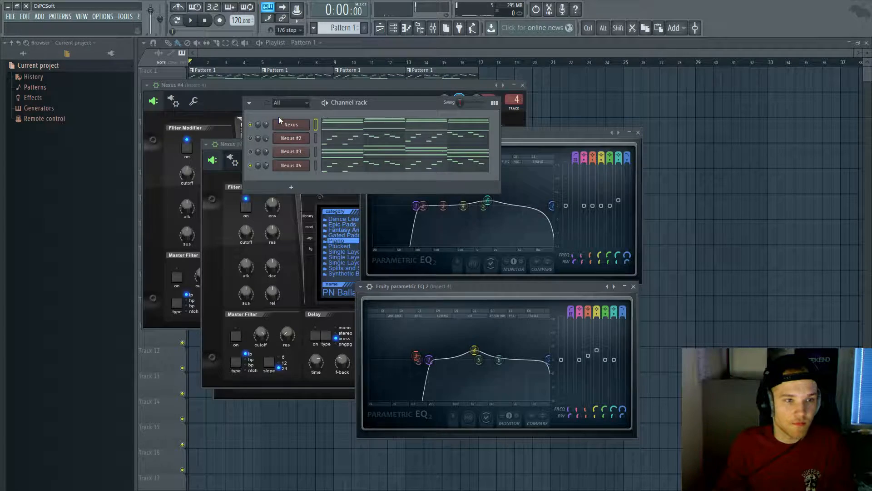
key("space")
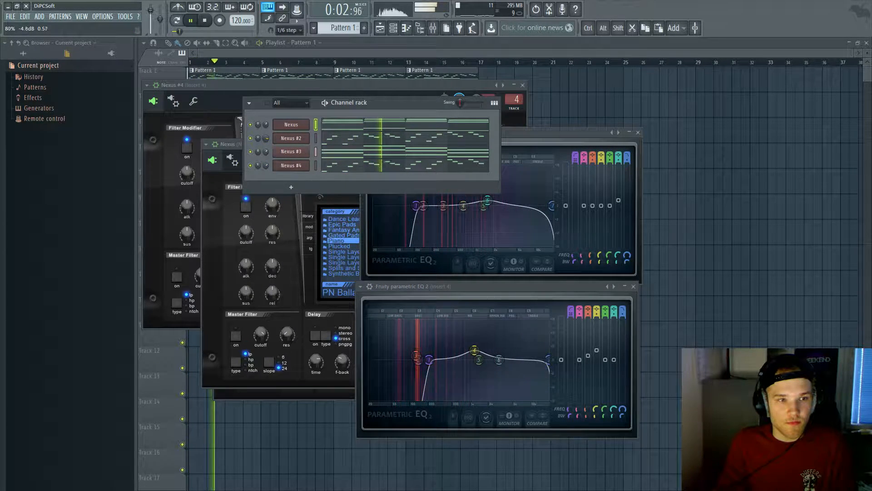
left_click_drag(263, 162, 262, 160)
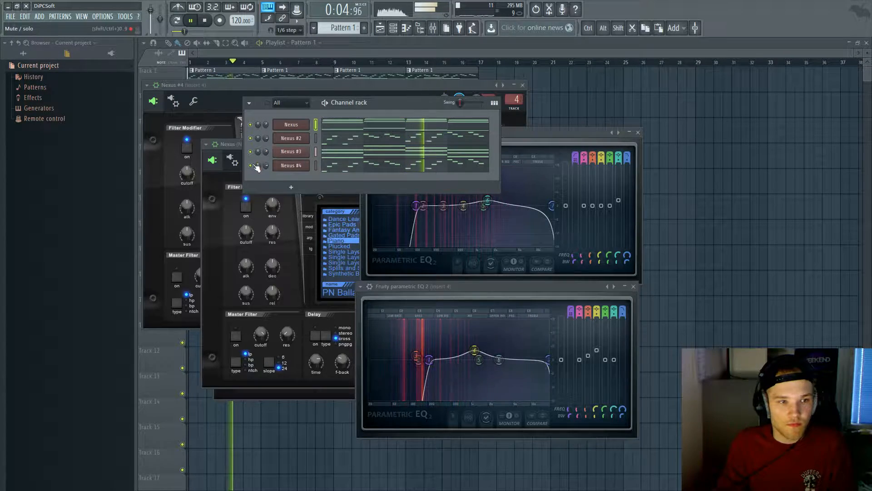
Step: Lower the high-pass cutoff of insert 4's Parametric EQ 2 to about 121 Hz
left_click(291, 165)
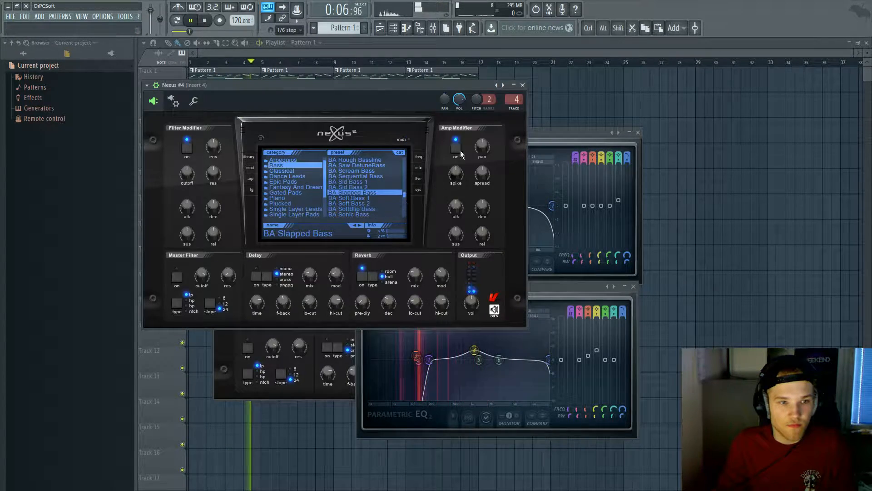
double_click(518, 96)
left_click(768, 185)
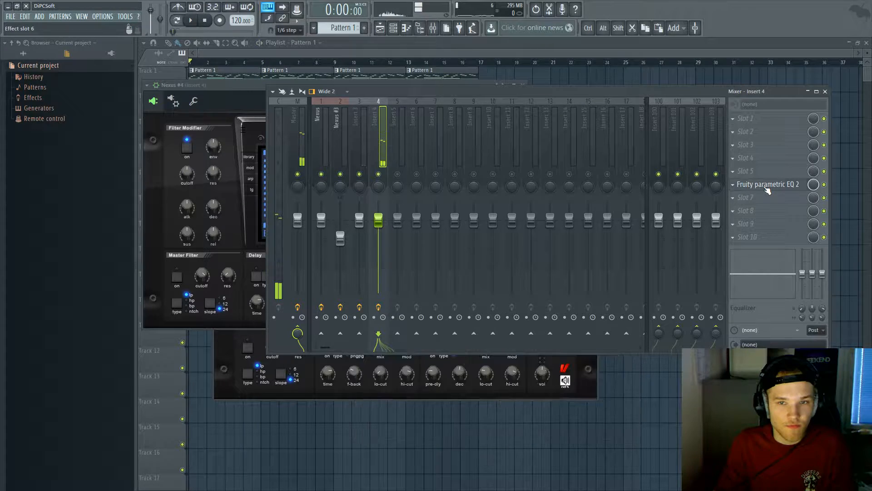
left_click_drag(430, 360, 414, 362)
key("F6")
key("space")
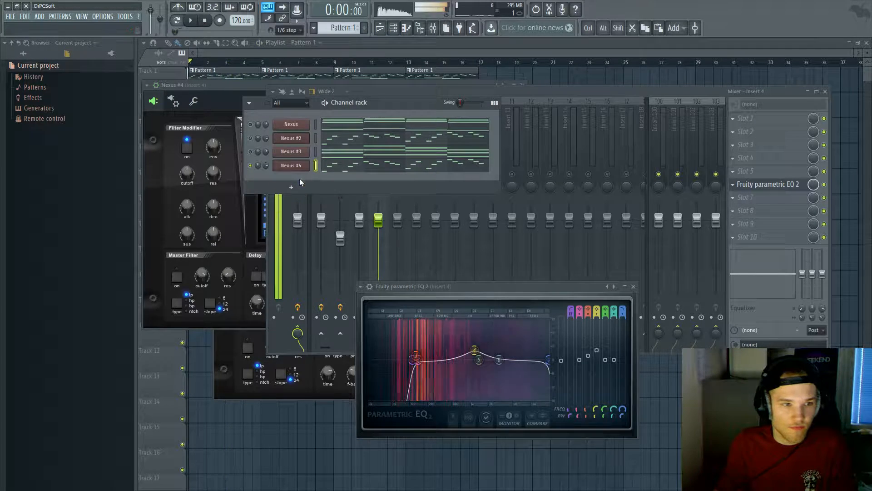
Step: Turn on Nexus #4's delay and shorten its delay time to 1/8
left_click(291, 165)
left_click(254, 277)
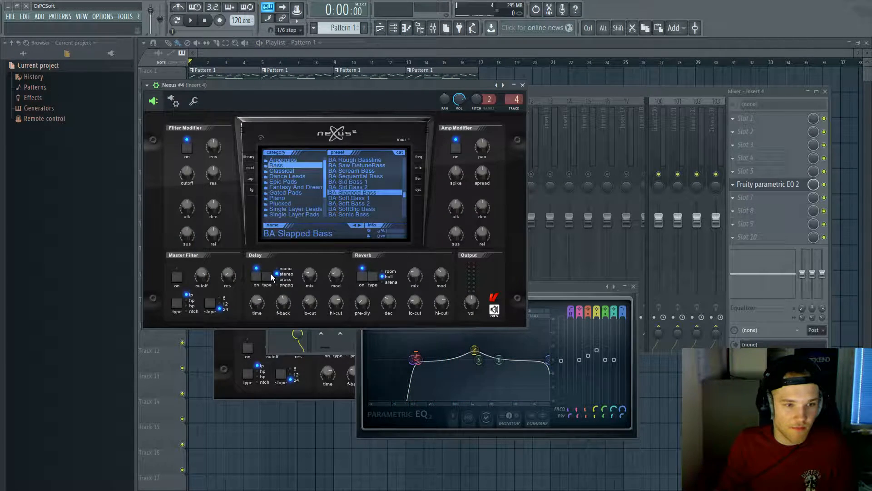
key("space")
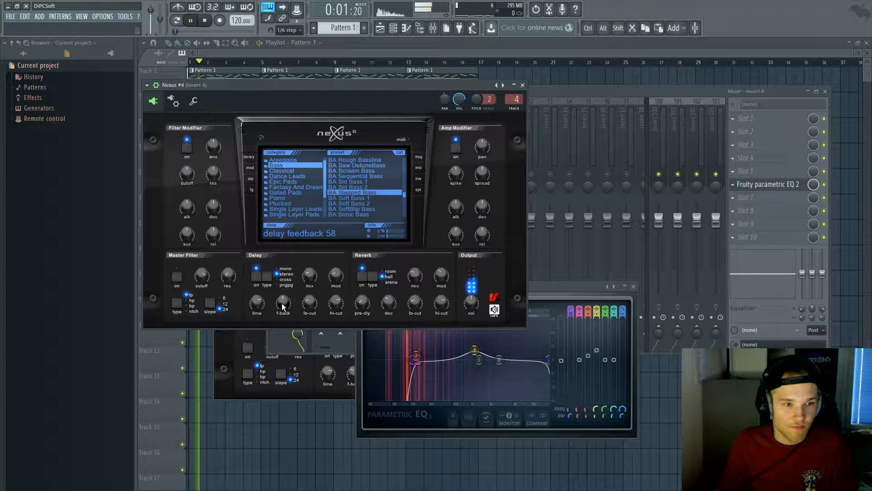
left_click_drag(258, 305, 254, 311)
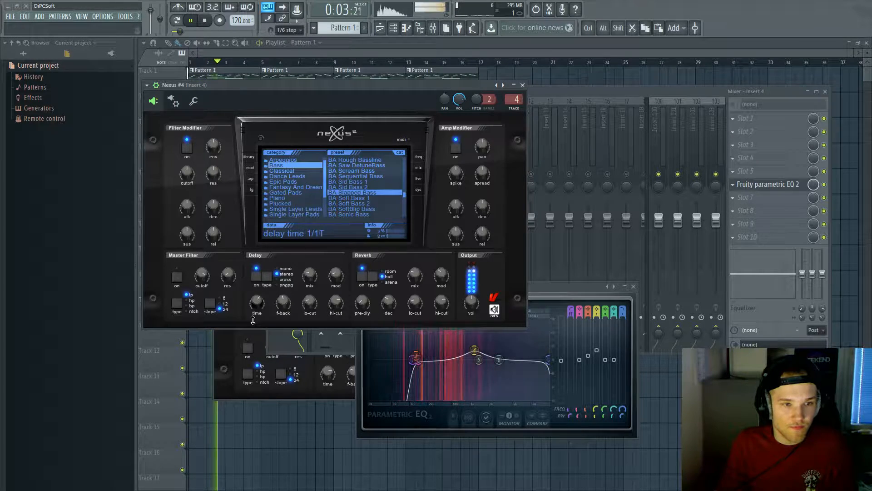
left_click_drag(259, 270, 256, 369)
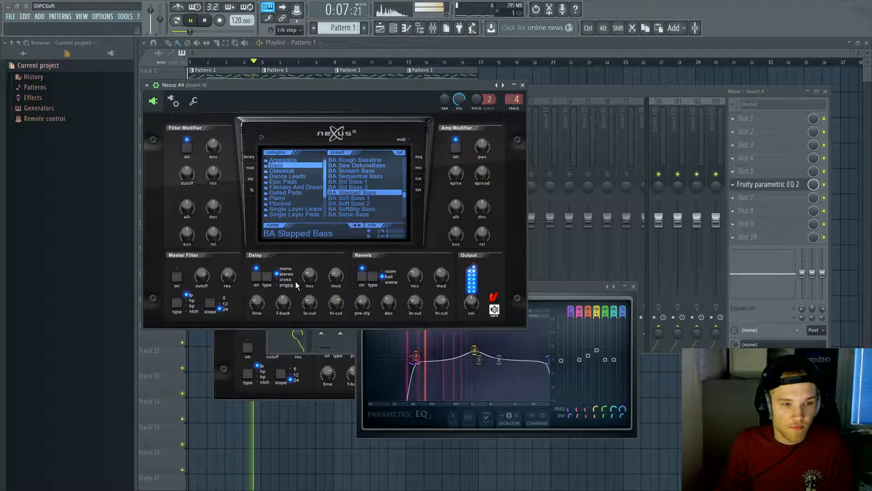
left_click(534, 94)
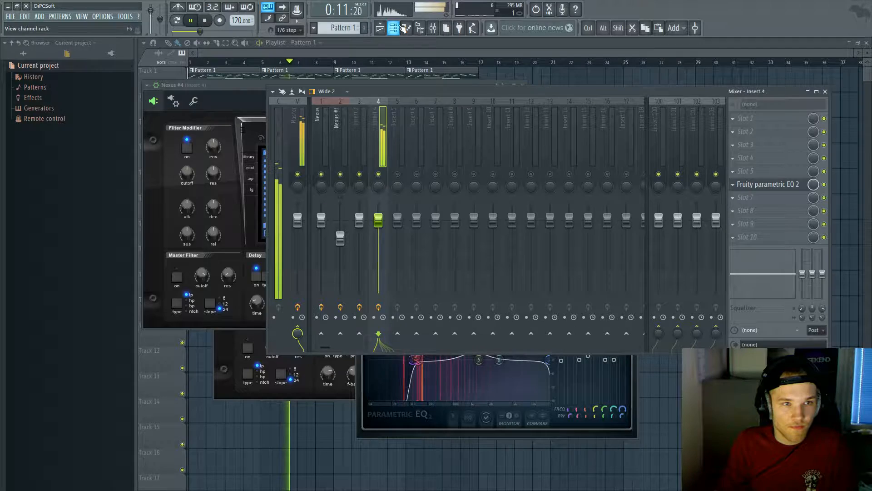
key("F6")
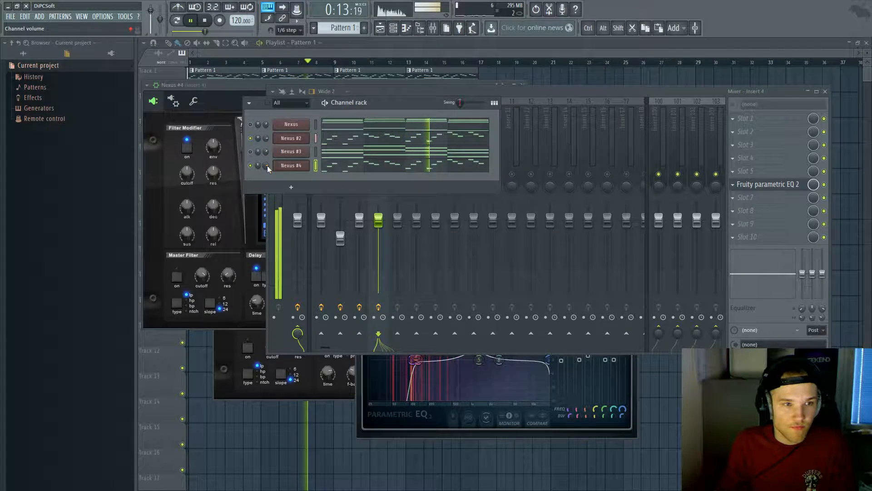
right_click(267, 165)
Step: Save Nexus #4's volume knob as the song start value and unmute Nexus #3
left_click(285, 214)
left_click(250, 152)
key("space")
key("space")
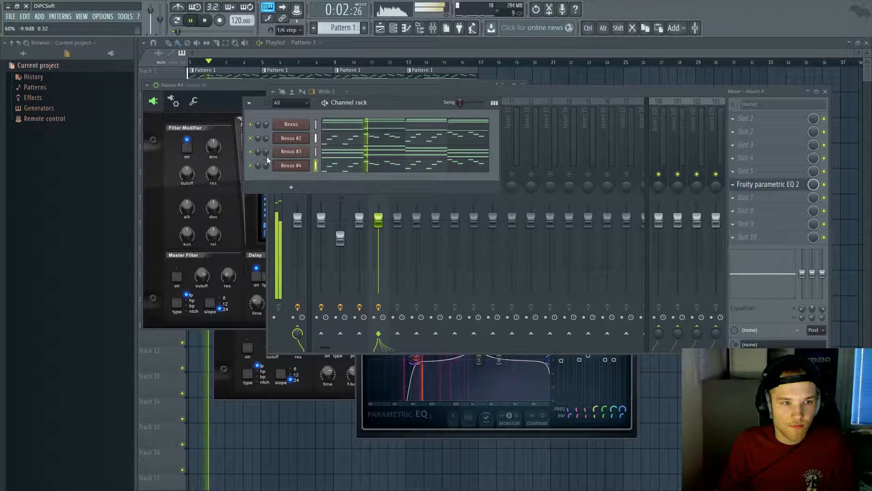
left_click(546, 94)
key("space")
Step: Replace the master's Fruity Limiter with Maximus and load a new preset curve
left_click(305, 152)
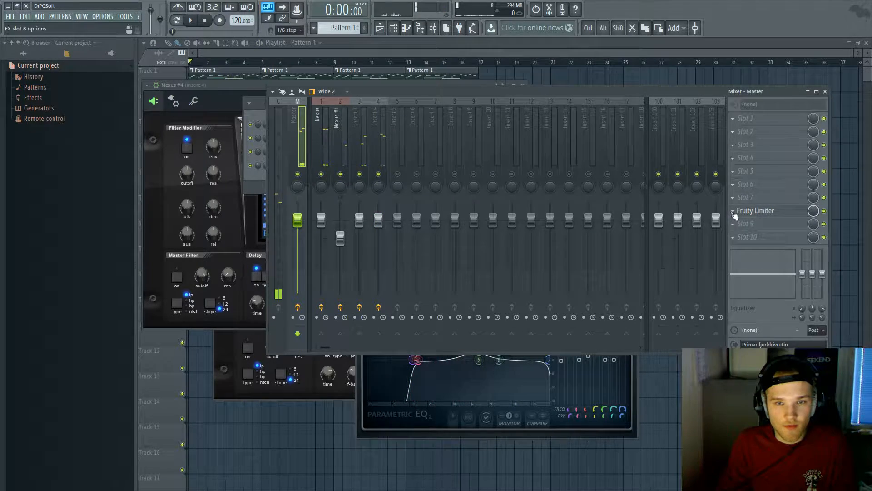
left_click(733, 212)
left_click(740, 223)
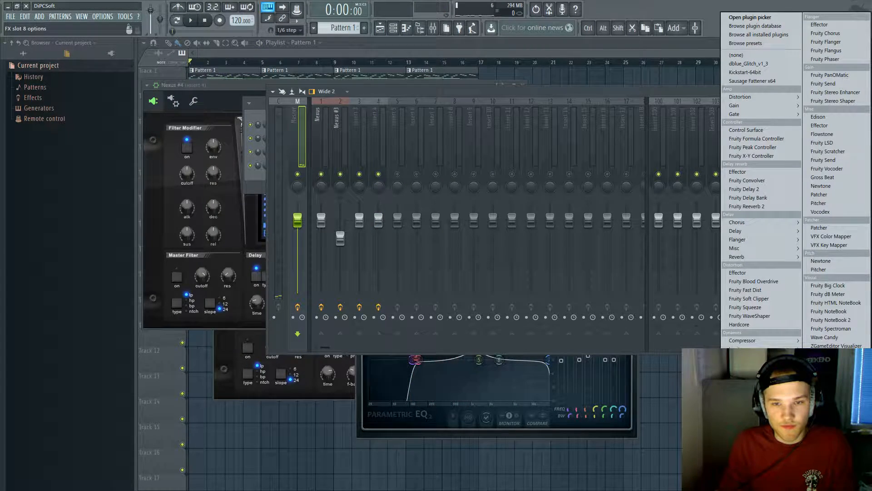
left_click(739, 391)
left_click(362, 289)
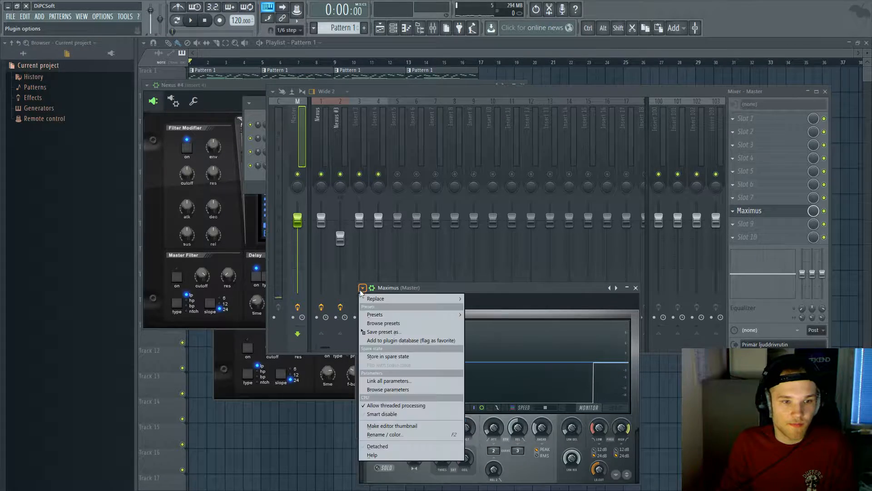
mouse_move(377, 315)
left_click(503, 293)
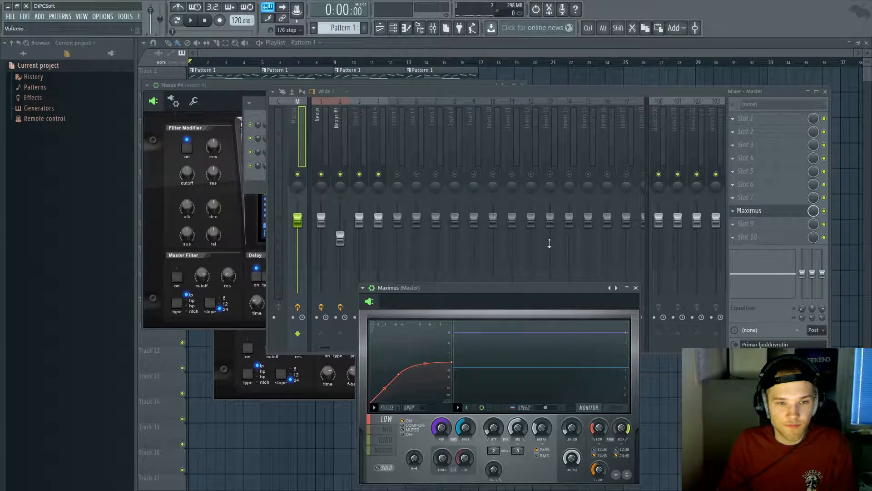
key("space")
key("F6")
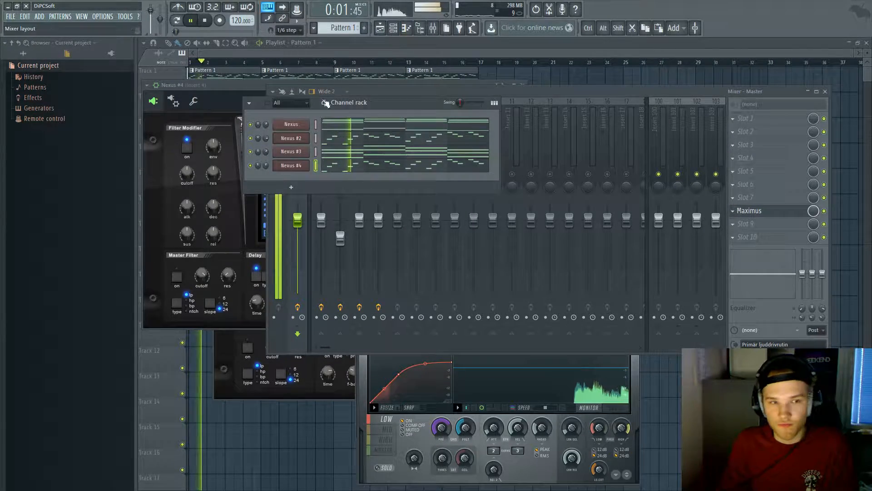
key("XF86AudioRaiseVolume")
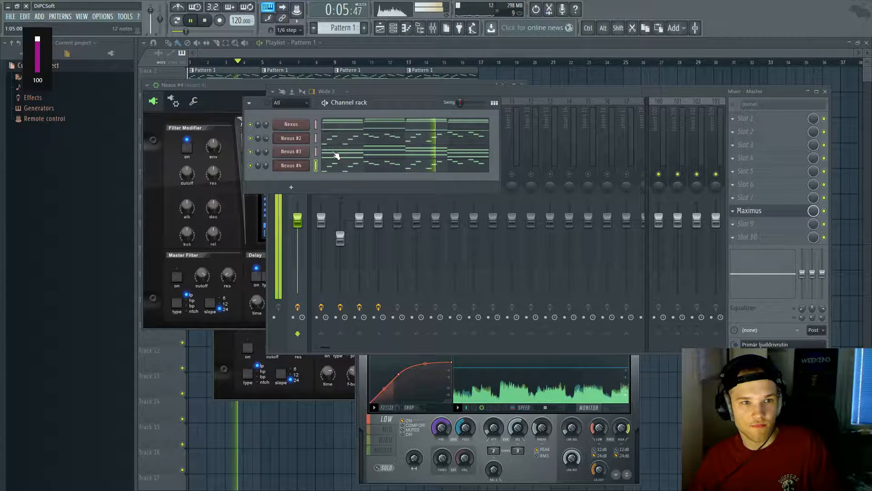
Step: Add a new Nexus instrument channel to the project
key("space")
left_click(39, 16)
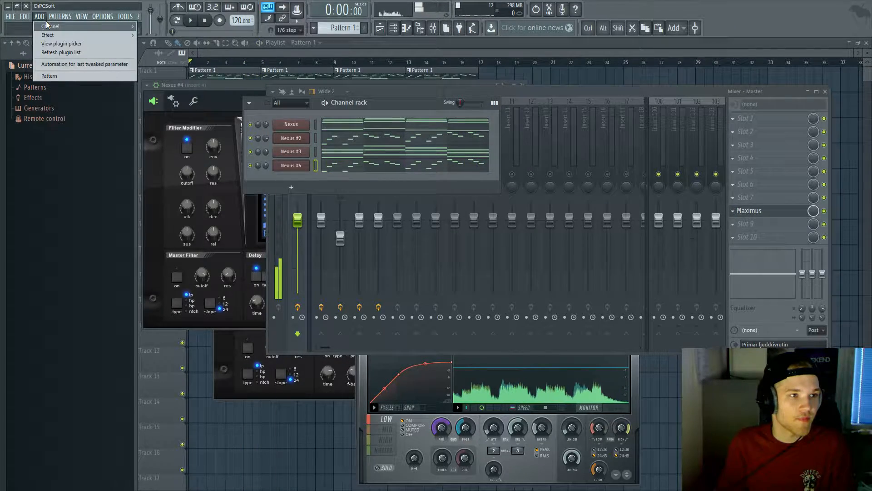
mouse_move(91, 26)
left_click(169, 83)
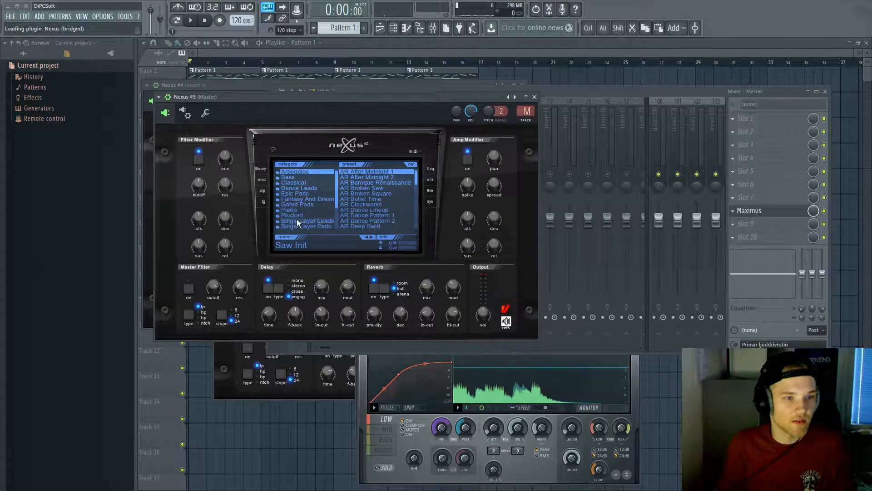
Step: Audition lead and pad presets, load PD Phantompad from Single Layer Pads, and open Nexus #5's piano roll
left_click(387, 183)
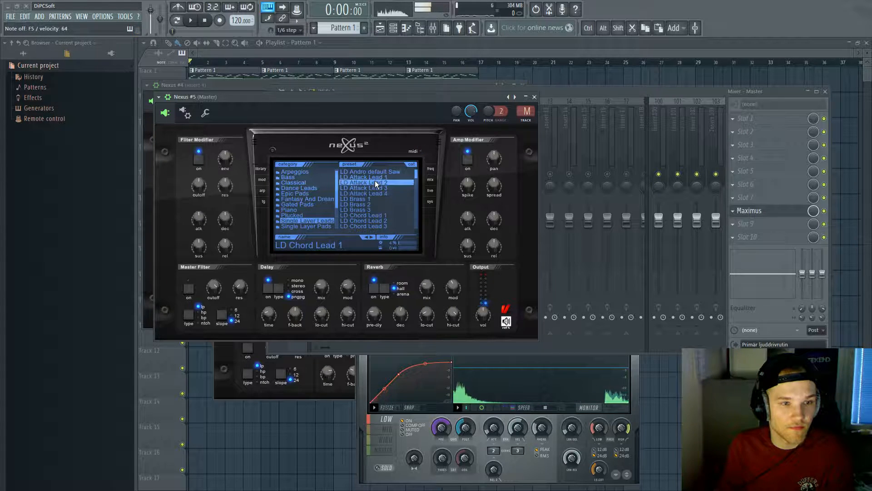
scroll(390, 195, "down", 5)
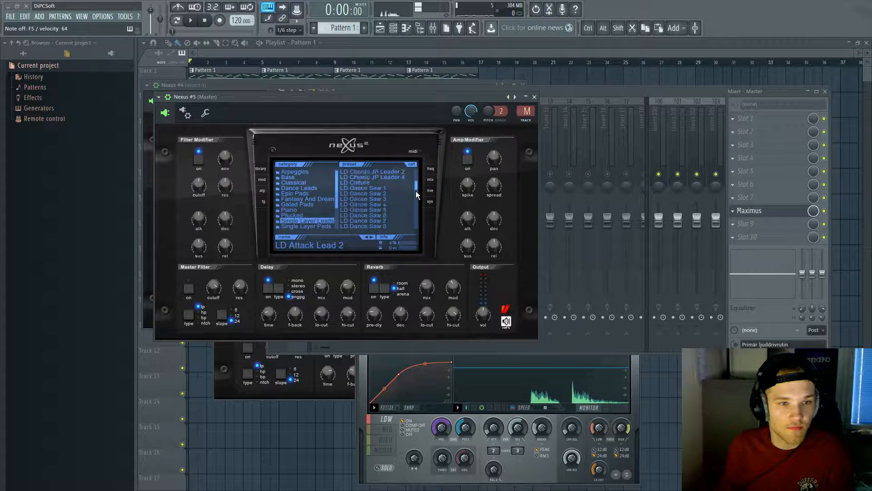
left_click(394, 204)
left_click(306, 226)
left_click(358, 221)
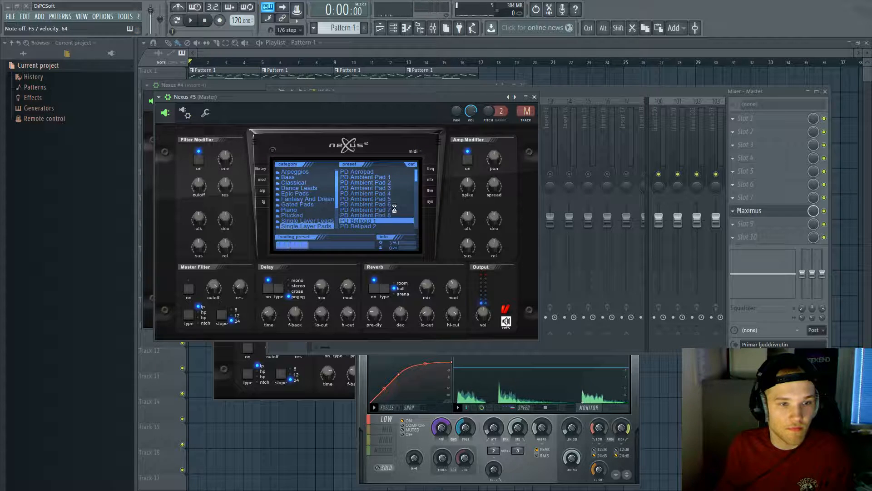
scroll(416, 193, "down", 5)
left_click(398, 209)
left_click(391, 194)
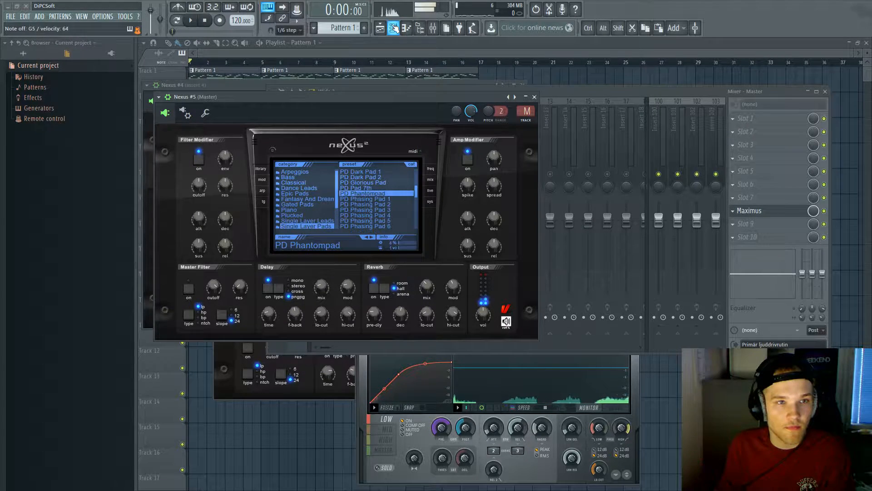
left_click(394, 29)
left_click(344, 181)
Step: Draw long pad notes across bars 2, 3 and 4, then delete the C7 note in bar 4
scroll(259, 179, "up", 3)
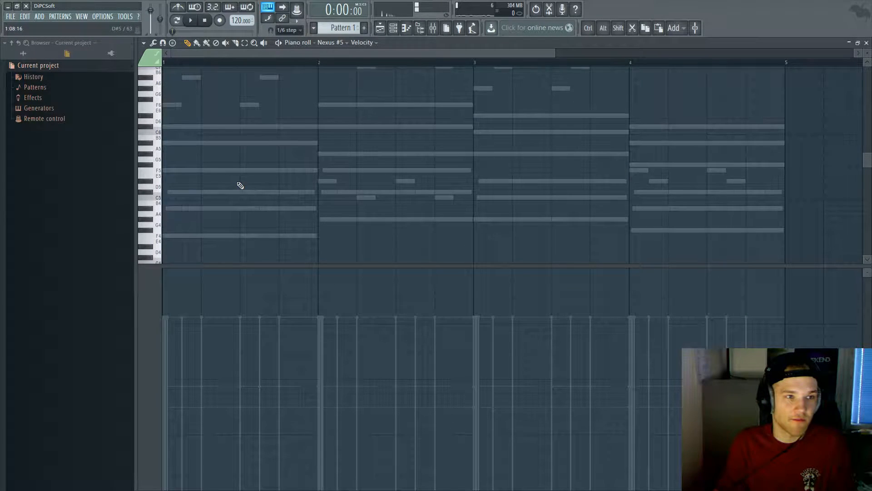
key("space")
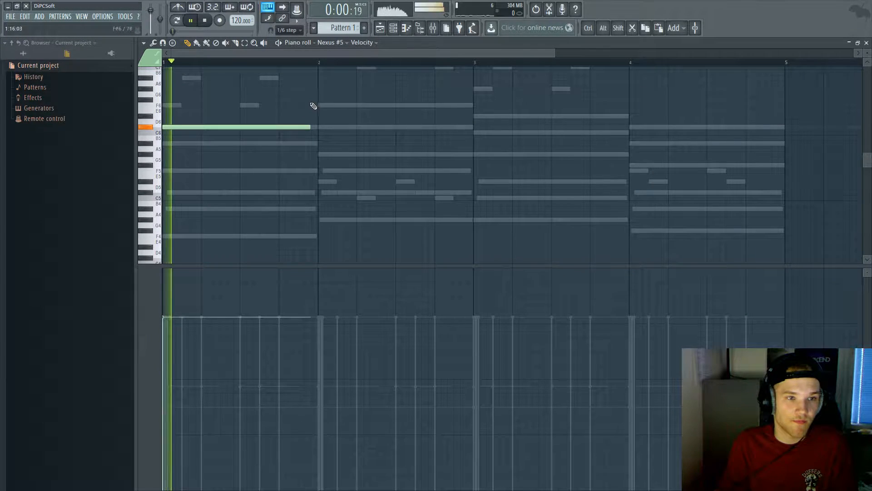
left_click(319, 105)
scroll(455, 154, "up", 2)
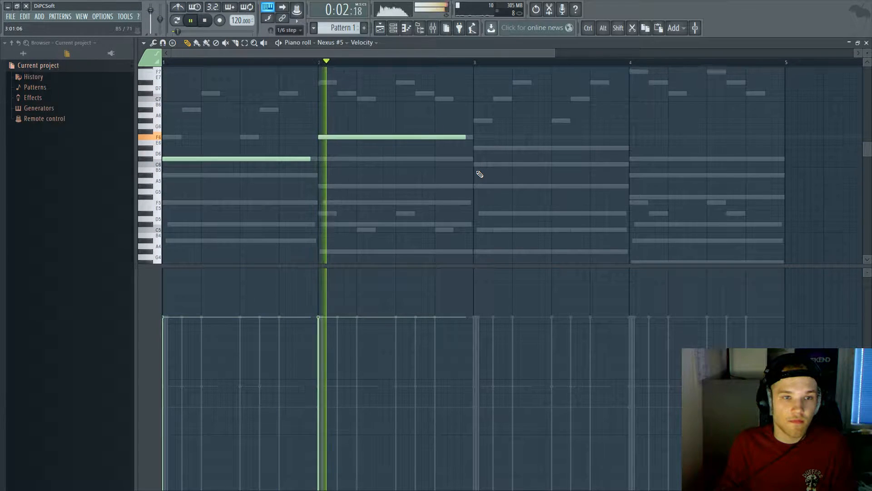
left_click(480, 121)
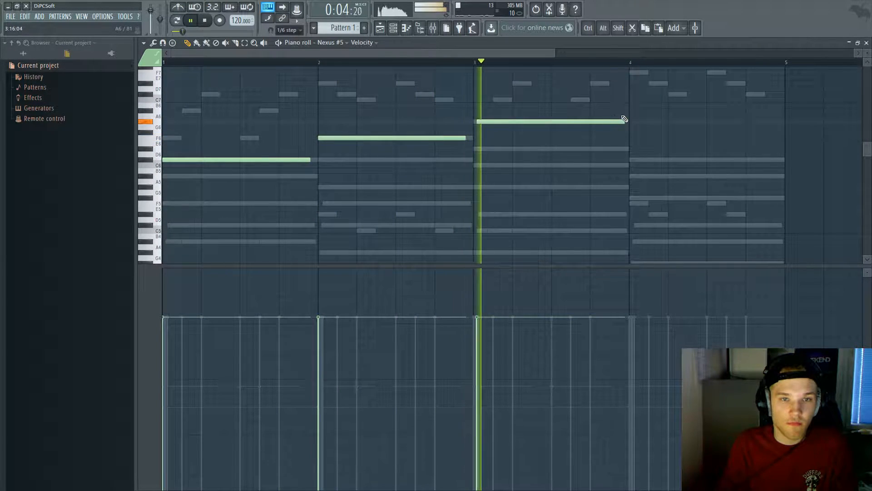
left_click(631, 100)
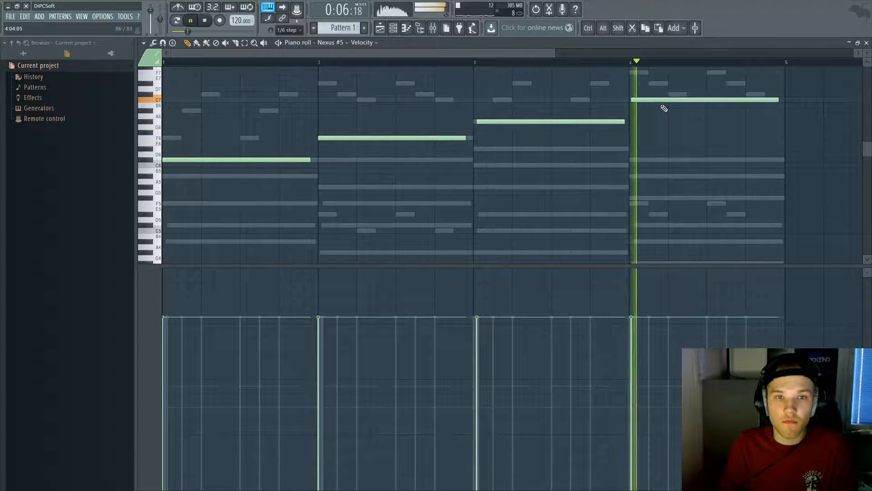
right_click(645, 100)
Step: Redraw bar 4's note one row above bar 3's, align the bar-3 note, and select all four
key("space")
left_click(631, 117)
key("space")
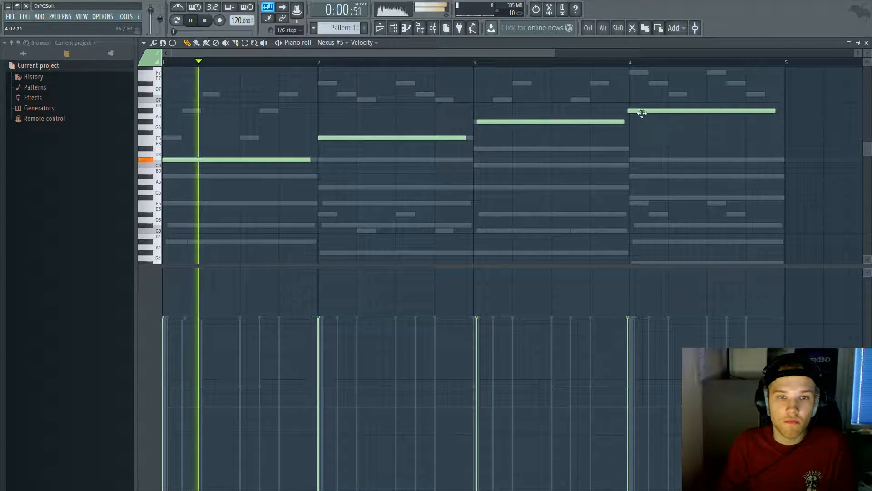
left_click_drag(517, 121, 514, 120)
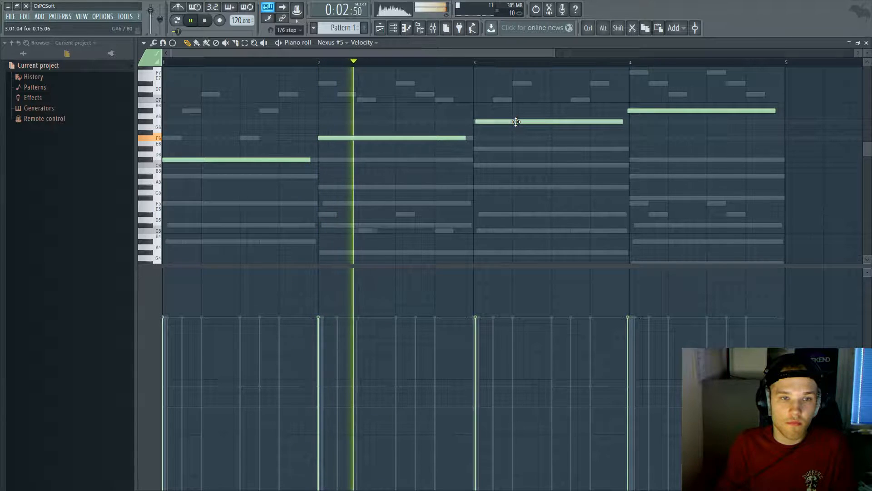
right_click(636, 111)
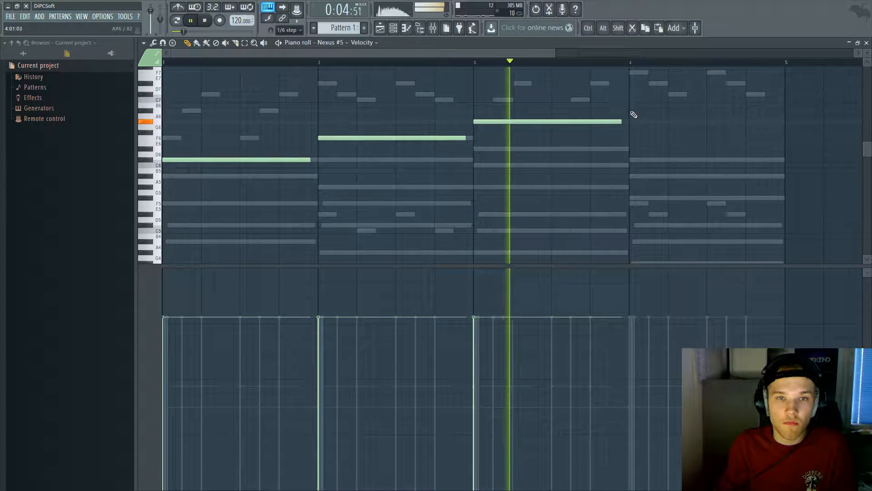
left_click(634, 111)
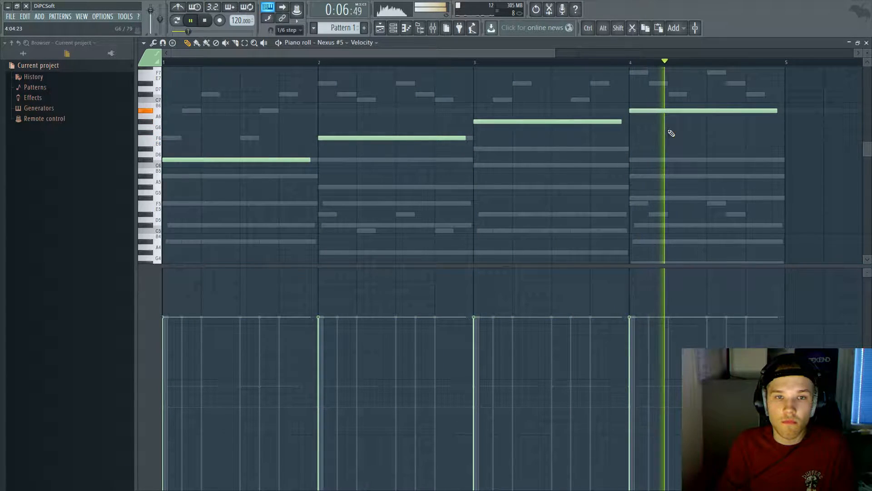
left_click_drag(804, 203, 227, 91)
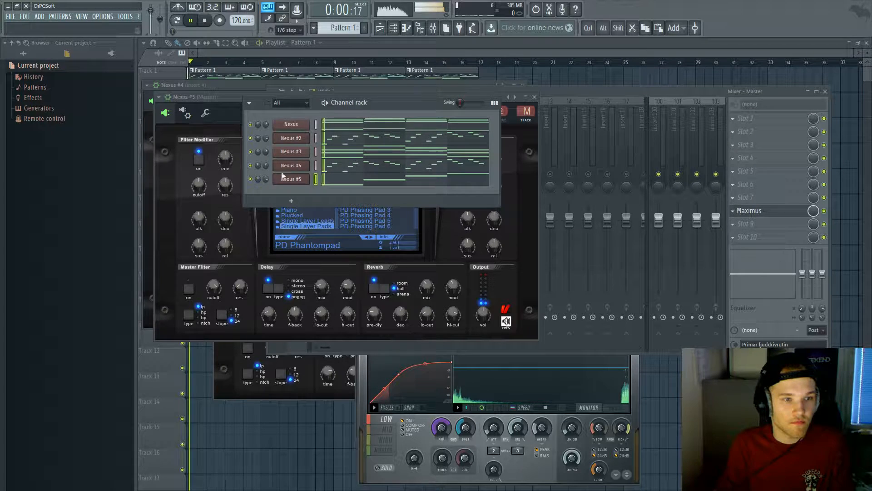
Step: Mute Nexus #4 and turn Nexus #5's volume down to 64%
left_click(251, 166)
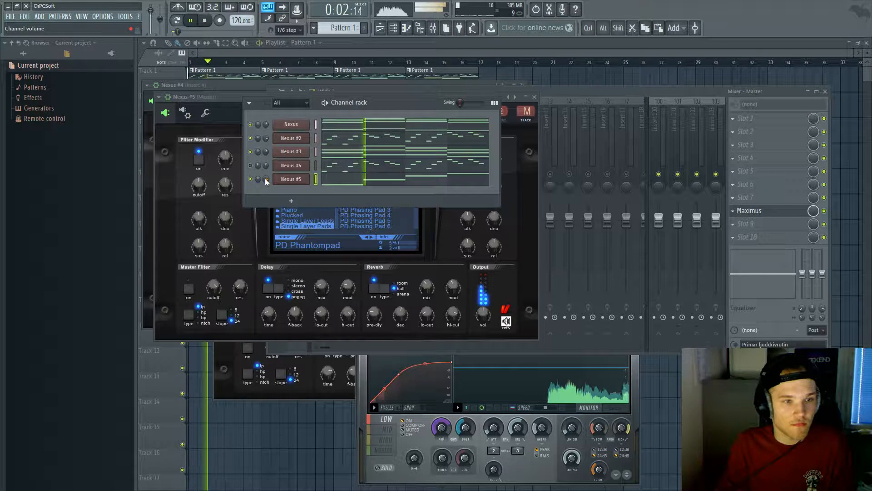
left_click_drag(267, 180, 267, 188)
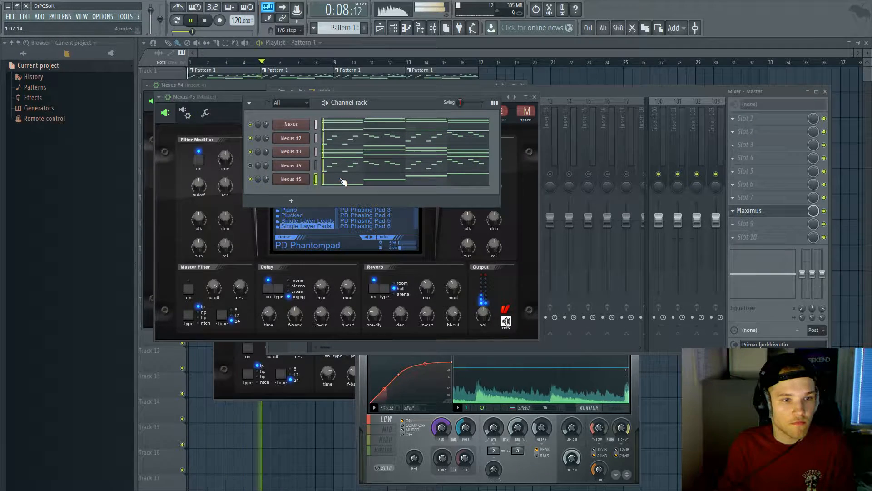
left_click(357, 182)
key("Escape")
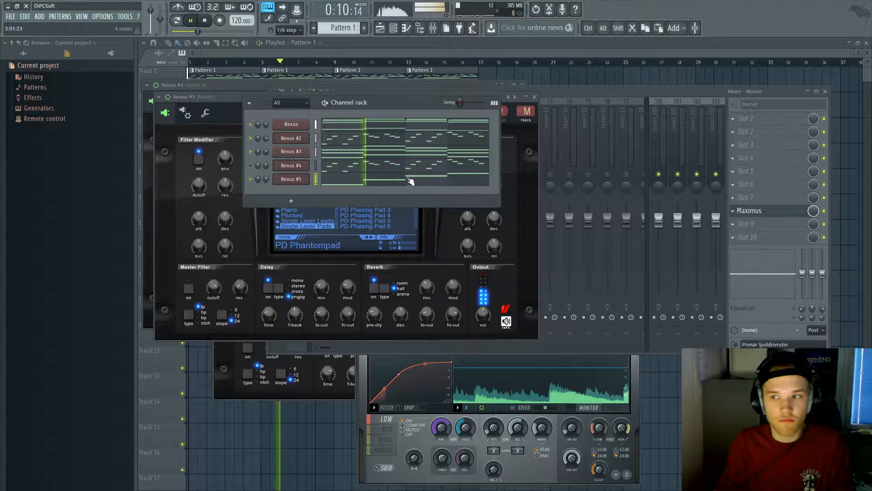
Step: Cut the four Nexus #5 notes from Pattern 1 and create a new empty Pattern 2
left_click(414, 183)
key("ctrl+a")
left_click(622, 176, "ctrl")
scroll(602, 140, "down", 1)
left_click_drag(607, 253, 248, 87)
key("Escape")
key("space")
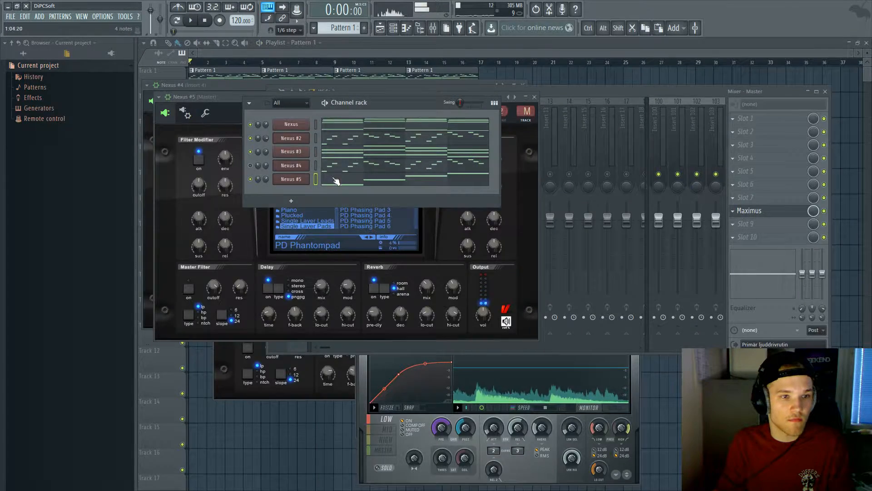
left_click(336, 178)
key("ctrl+x")
key("Escape")
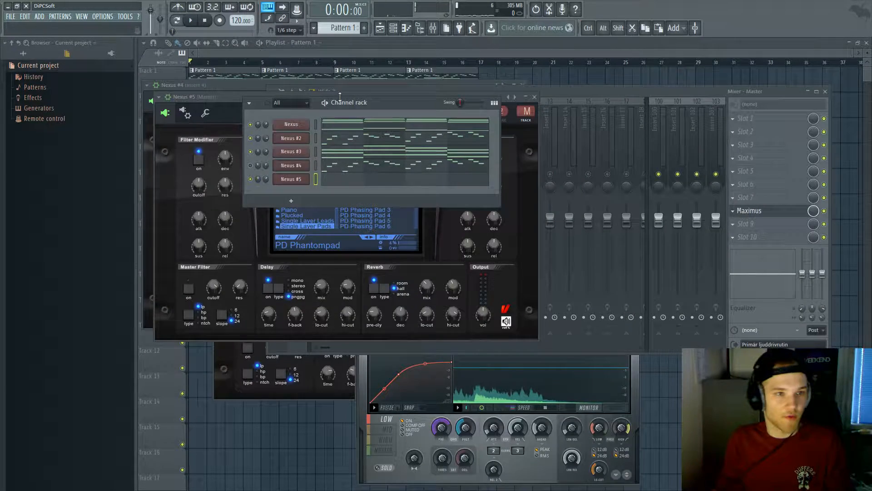
left_click(363, 29)
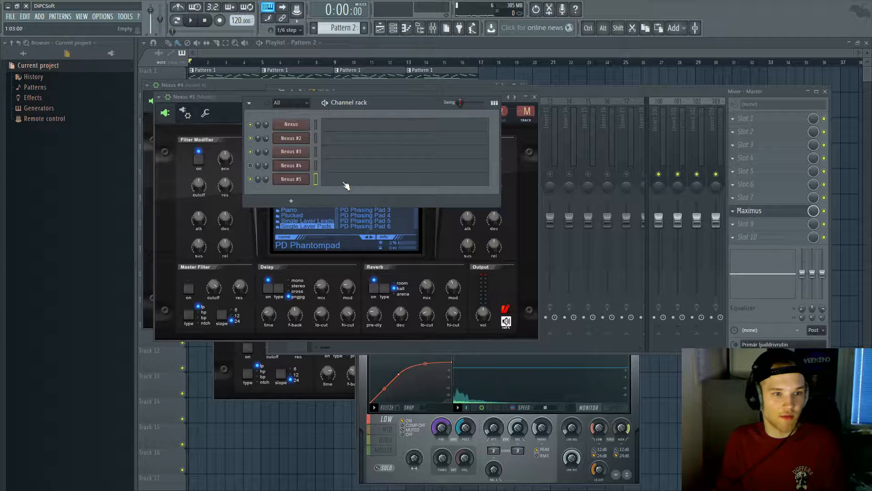
Step: Paste the four Nexus #5 notes into Pattern 2's piano roll
left_click(345, 180)
key("ctrl+v")
key("Escape")
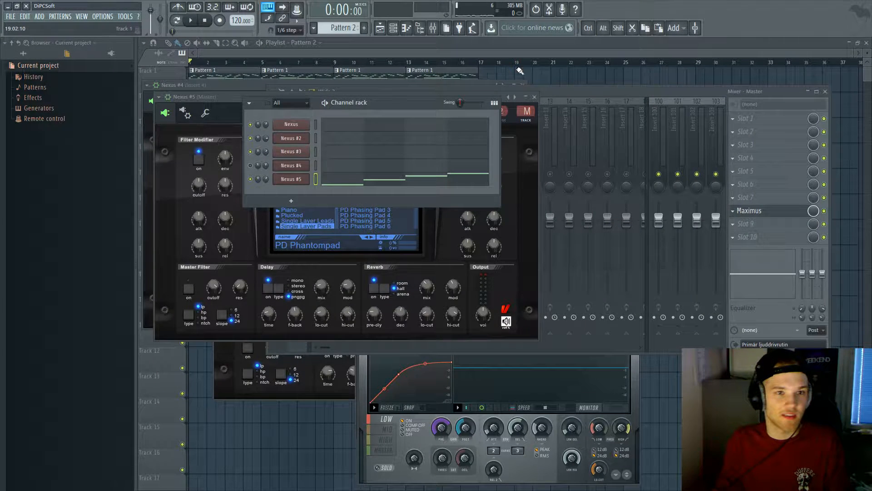
Step: Place a Pattern 2 clip on Track 2 from bar 1 in the playlist and play it
left_click(520, 71)
left_click(549, 85)
left_click_drag(544, 84, 177, 103)
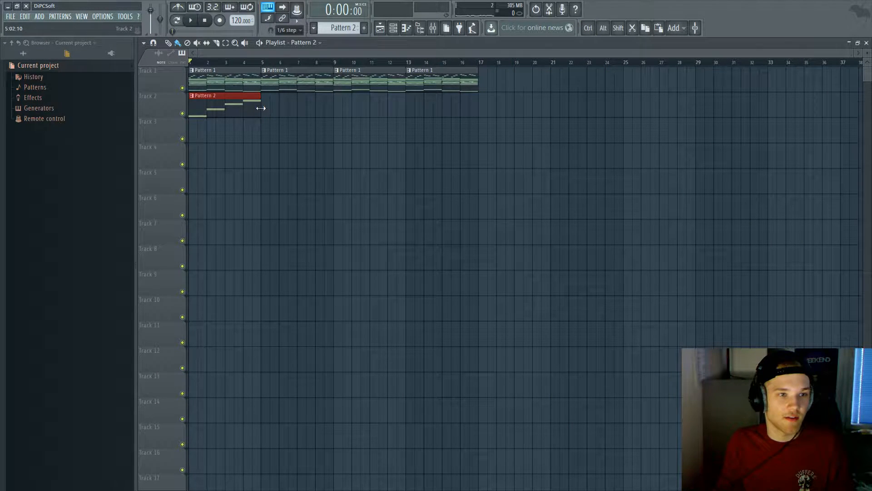
scroll(333, 115, "up", 5, "ctrl")
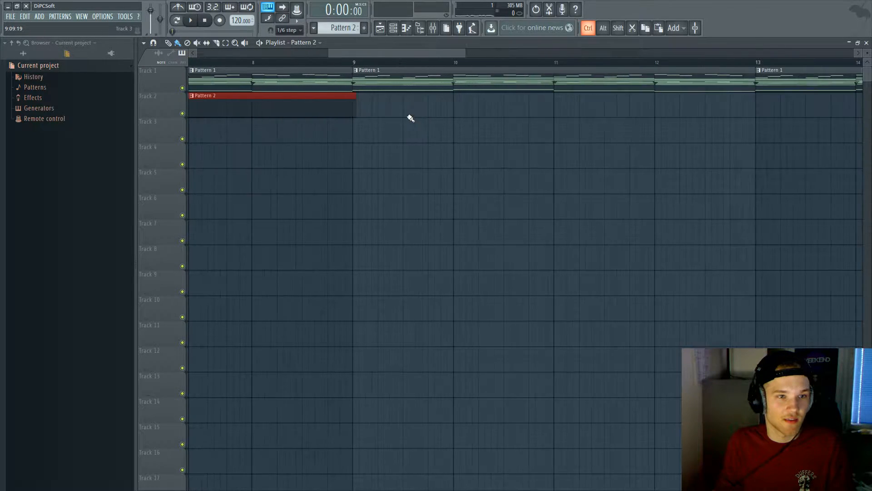
scroll(341, 116, "up", 2, "ctrl")
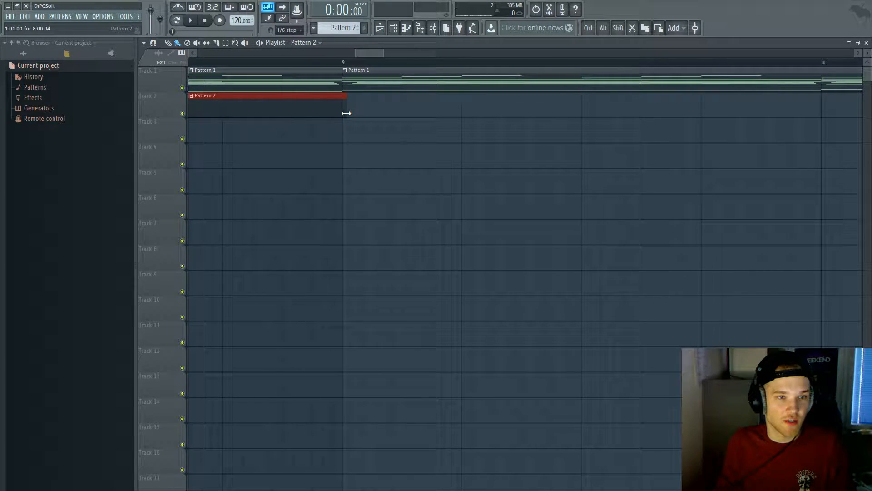
scroll(347, 114, "down", 5, "ctrl")
left_click(362, 159, "ctrl")
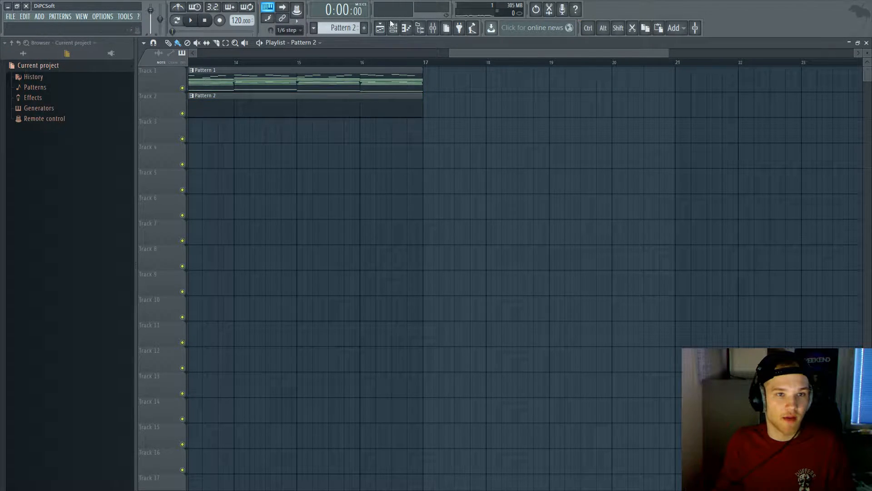
left_click(393, 28)
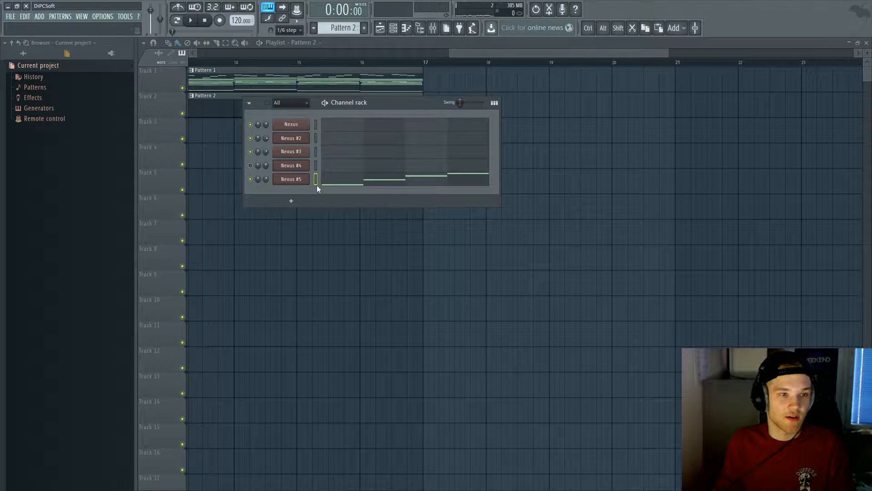
left_click(350, 180)
key("space")
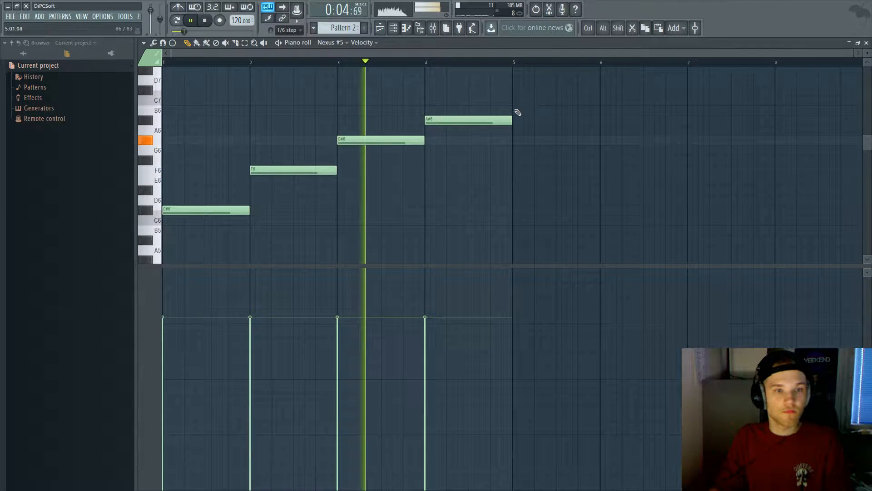
Step: Settle on a C#7 note at bar 5 of the Nexus #5 melody after trying B6 and C7
scroll(513, 116, "up", 2)
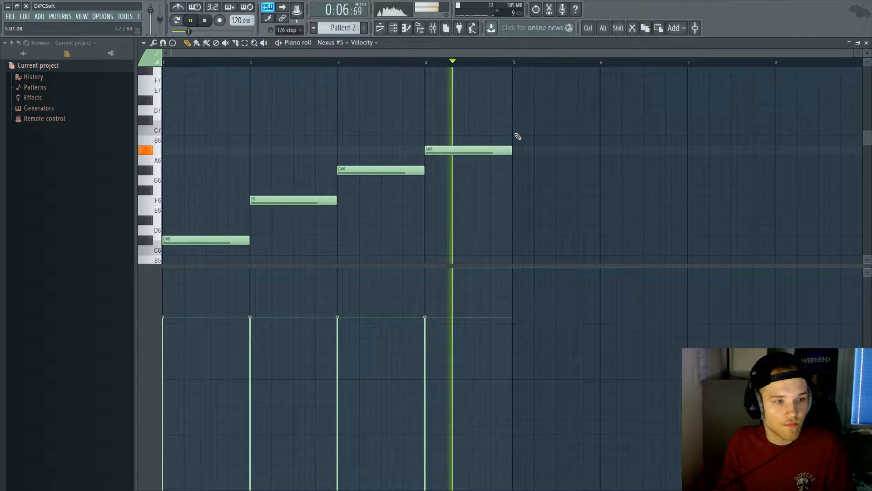
left_click(517, 139)
key("space")
right_click(528, 143)
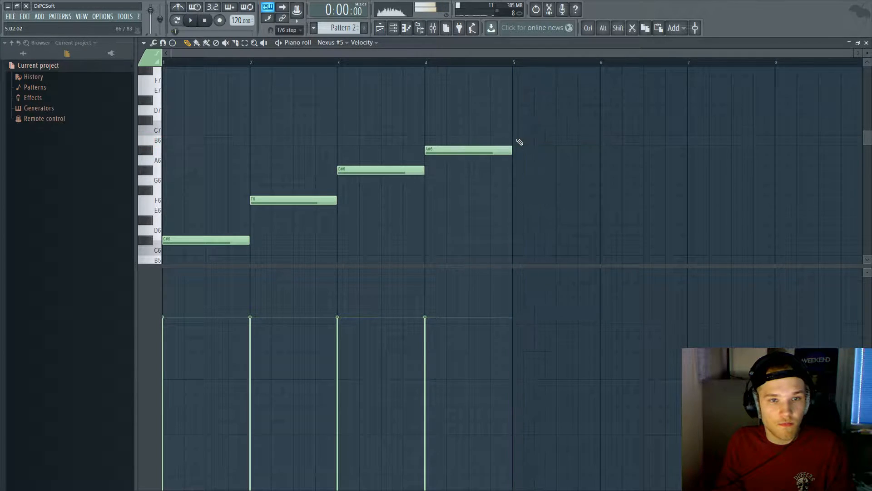
left_click(518, 130)
key("space")
scroll(533, 134, "up", 2)
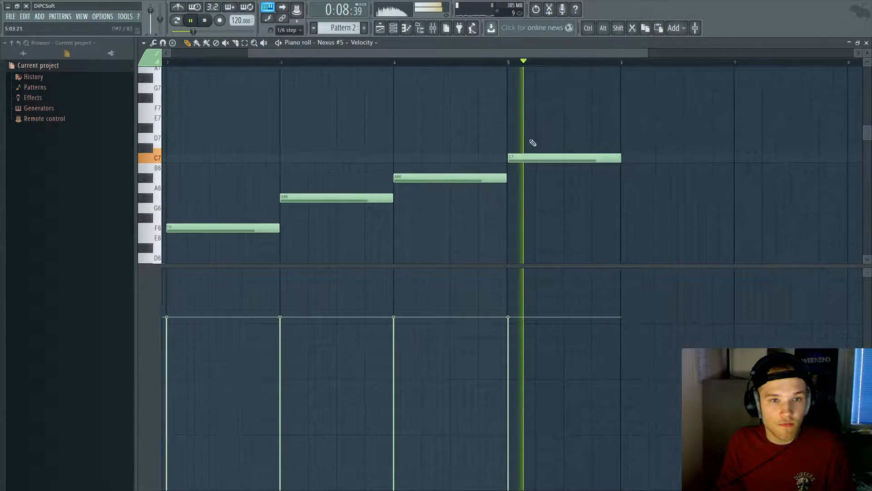
key("space")
right_click(519, 158)
left_click(514, 150)
key("space")
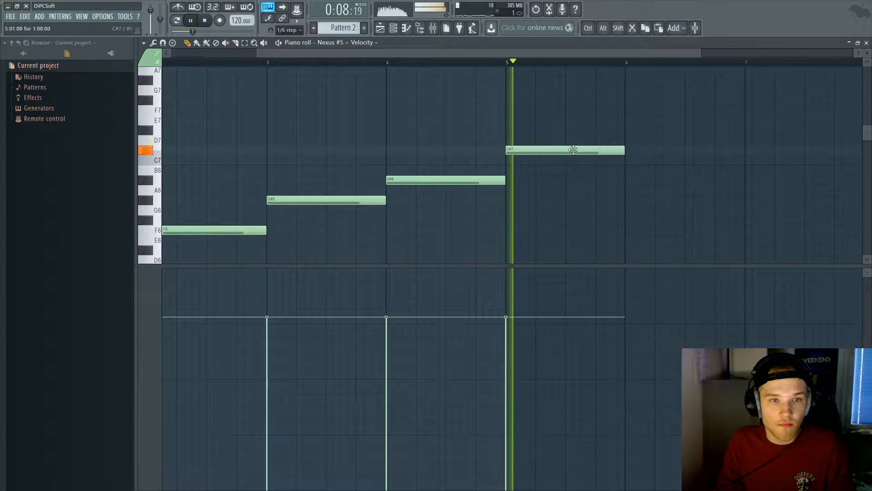
scroll(591, 146, "down", 3)
Step: Try D#7 and D7 at bar 6, keeping D#7
left_click(569, 132)
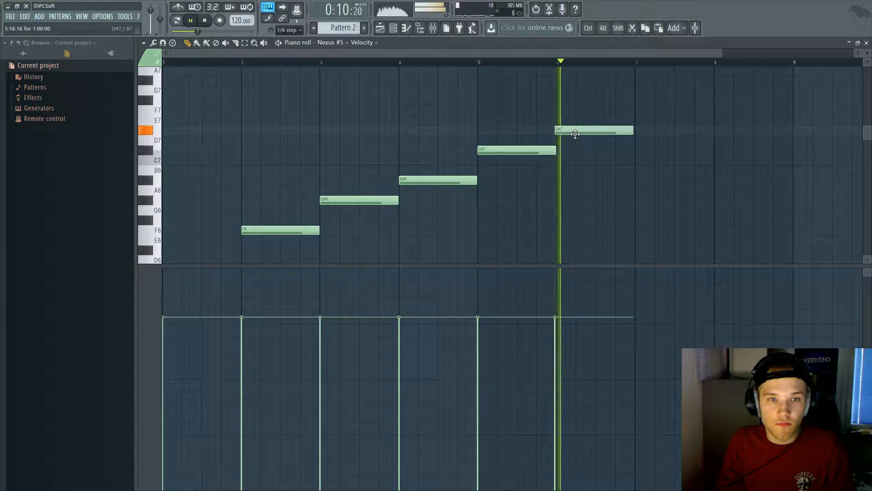
right_click(573, 133)
key("space")
scroll(471, 73, "up", 1)
key("space")
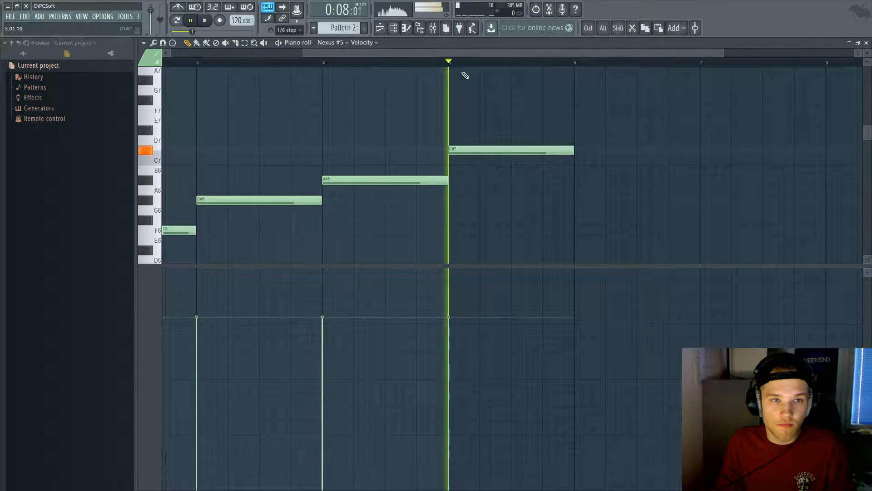
left_click(577, 141)
scroll(586, 138, "up", 1)
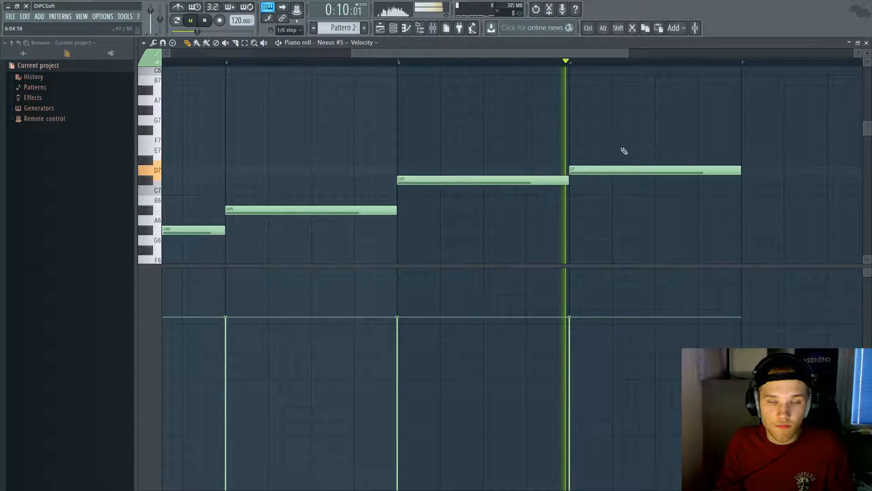
scroll(622, 157, "down", 3)
right_click(575, 139)
key("space")
left_click(570, 131)
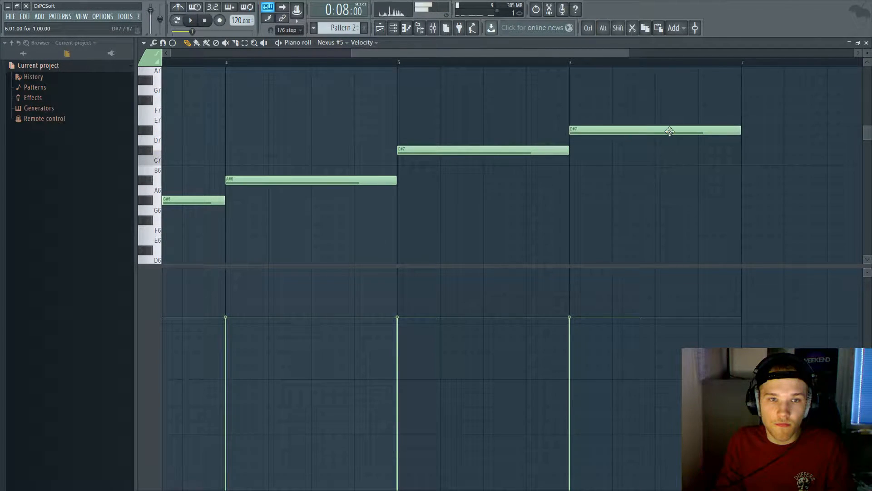
scroll(670, 131, "down", 2)
Step: Add an F7 note at bar 7 and a G7 note at bar 8, then audition the line
left_click(660, 110)
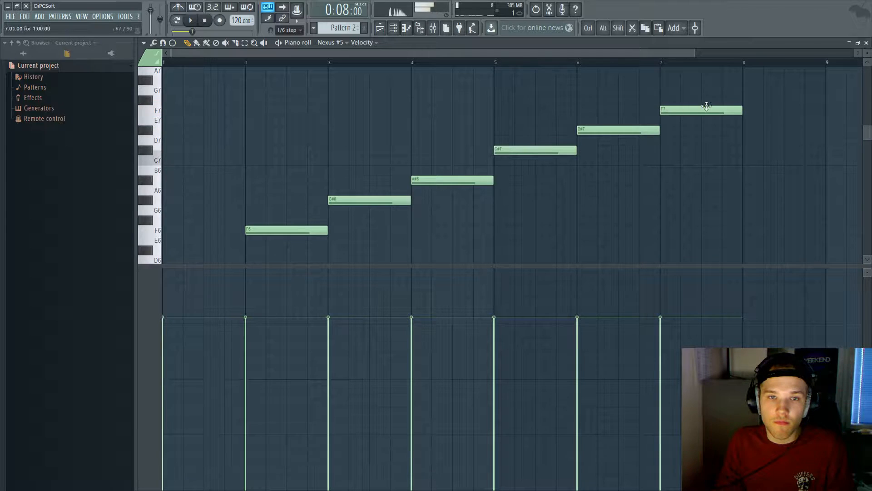
key("space")
scroll(559, 76, "down", 3)
scroll(602, 111, "up", 2)
scroll(619, 113, "up", 4)
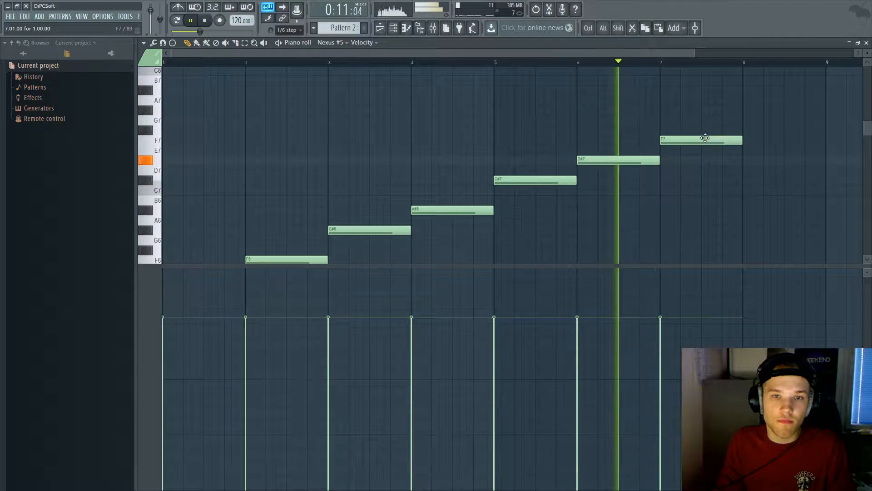
left_click(749, 120)
right_click(749, 119)
key("space")
mouse_move(746, 112)
left_mouse_down()
mouse_move(743, 119)
mouse_move(743, 110)
left_mouse_up()
key("space")
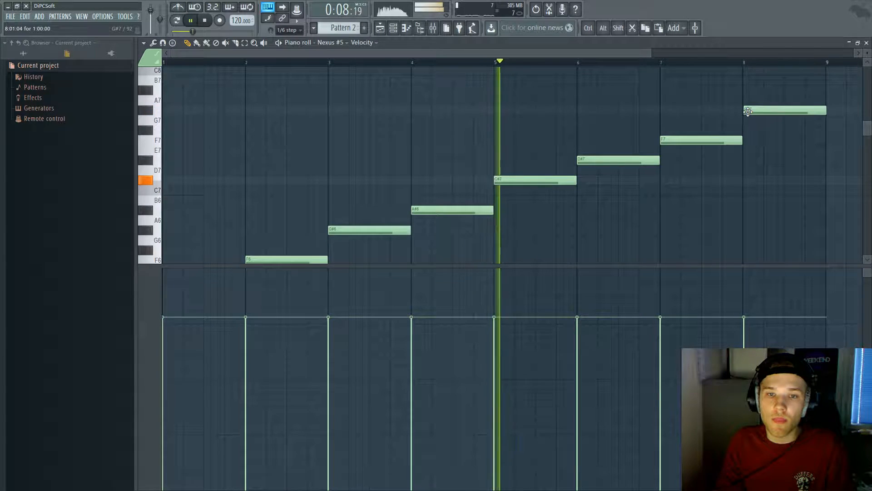
scroll(751, 112, "up", 2)
scroll(736, 118, "up", 1)
Step: Raise the bar 6 note to F7 and the bar 7 note to G#7
right_click(386, 159)
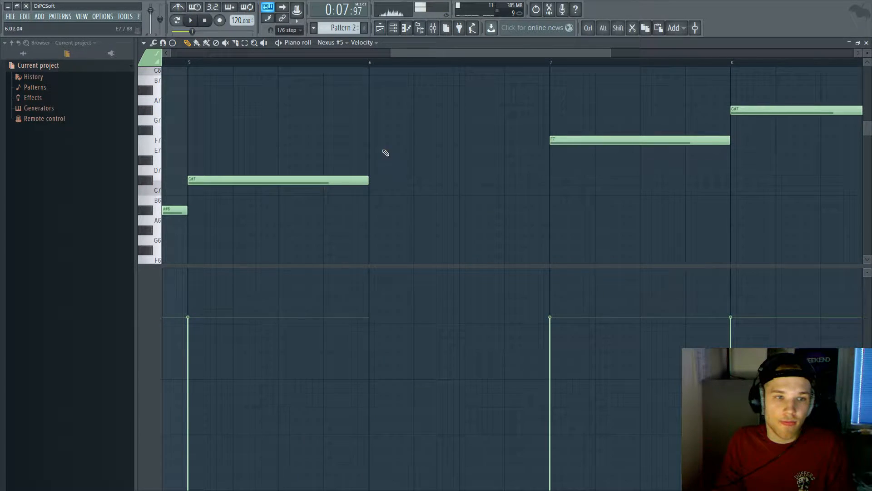
left_click(370, 140)
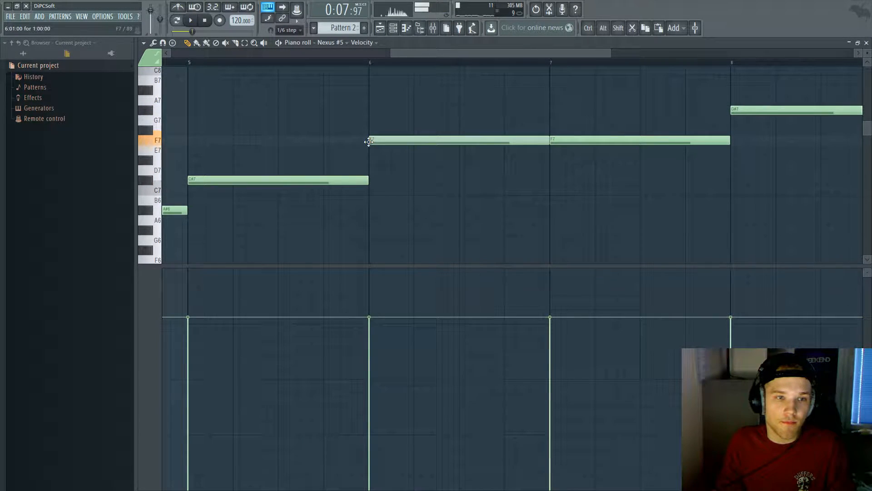
scroll(607, 141, "down", 2)
right_click(593, 140)
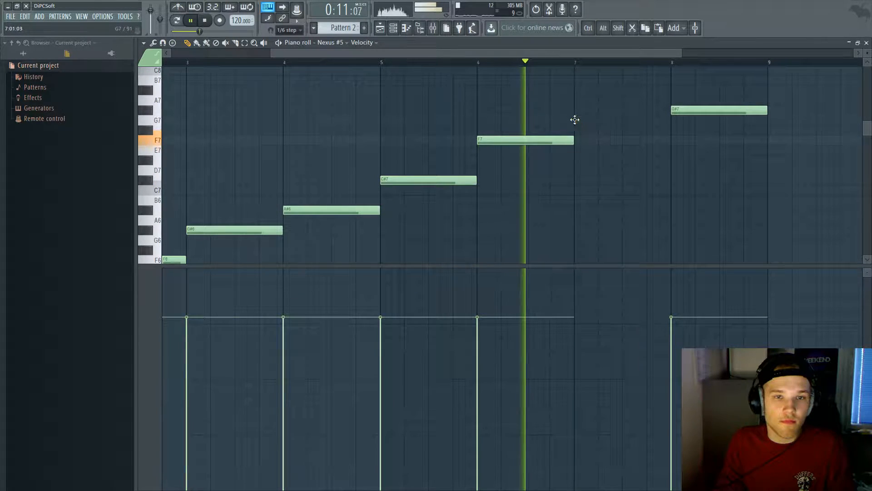
left_click(593, 120)
key("space")
left_click_drag(593, 122, 574, 104)
Step: Change the bar 8 note to A#7 and audition the finished climbing line
right_click(695, 115)
left_click(669, 91)
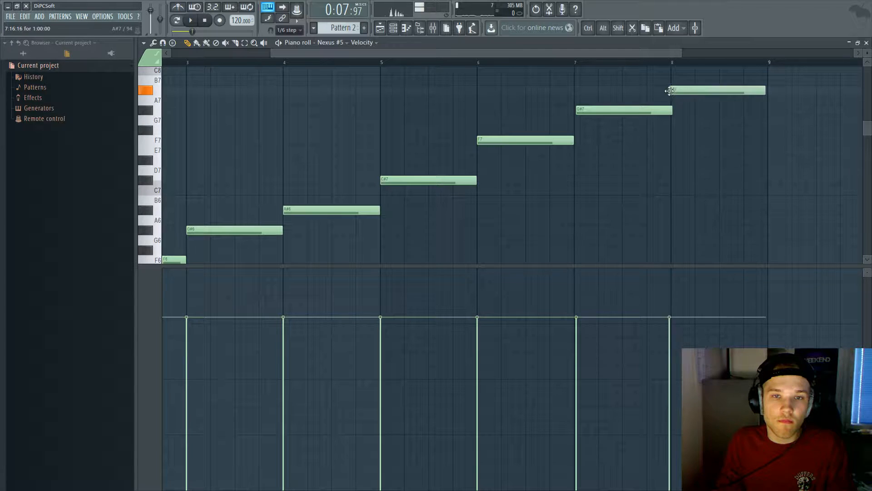
key("space")
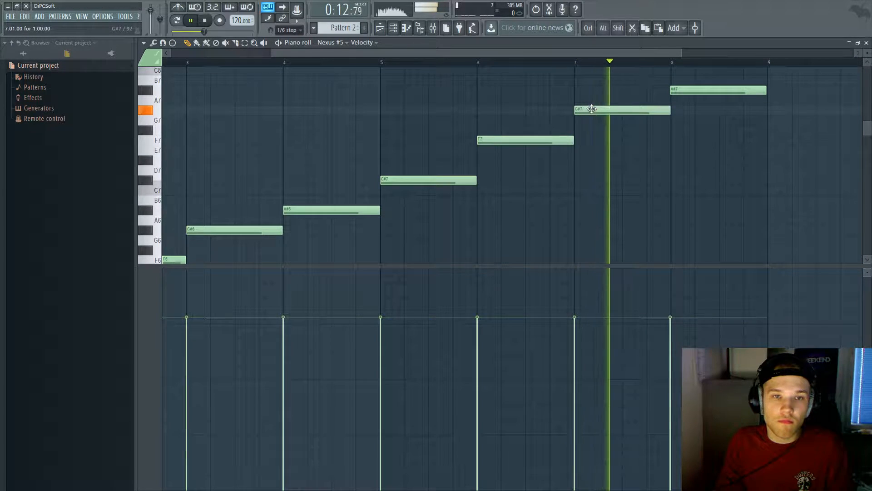
scroll(661, 151, "down", 2)
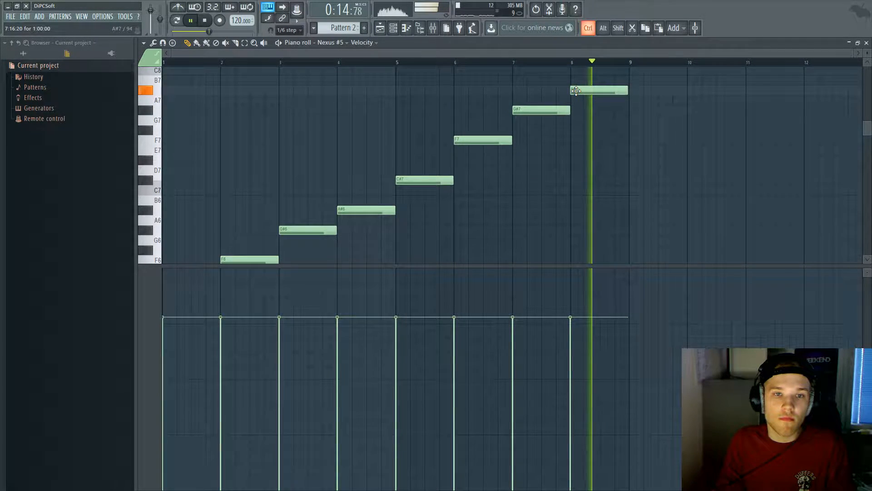
scroll(582, 90, "up", 2)
scroll(568, 102, "down", 3)
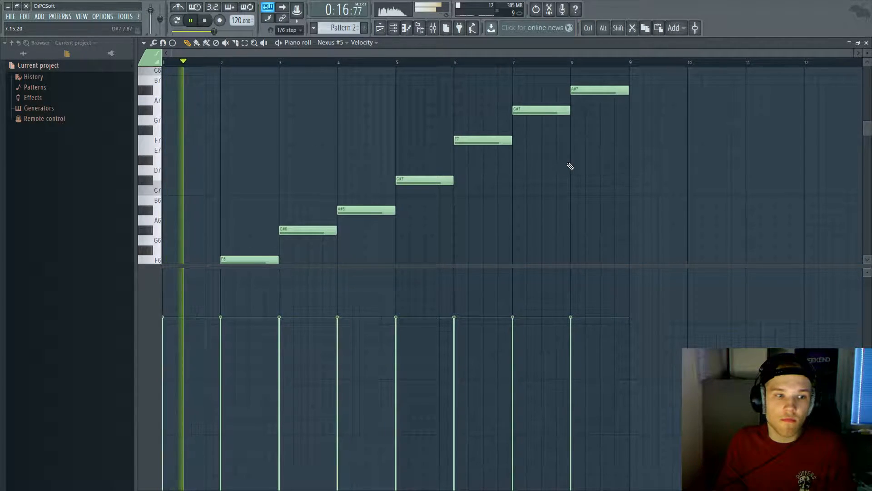
scroll(551, 167, "down", 2)
Step: Close the piano roll and route Nexus #5 to a free mixer track
key("Escape")
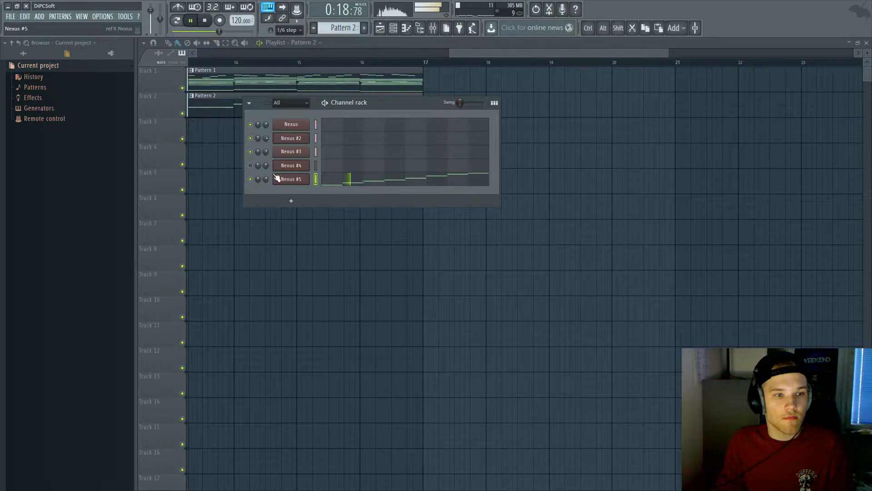
right_click(254, 180)
left_click(286, 180)
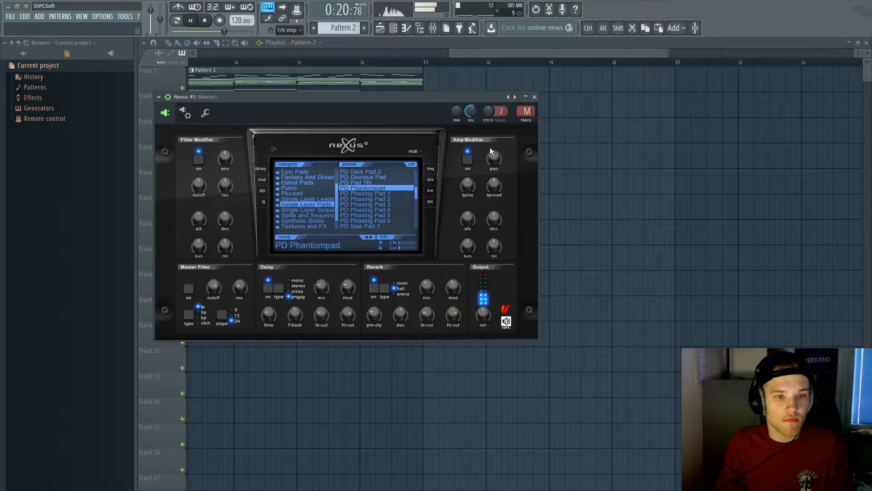
left_click(524, 119)
left_click(741, 191)
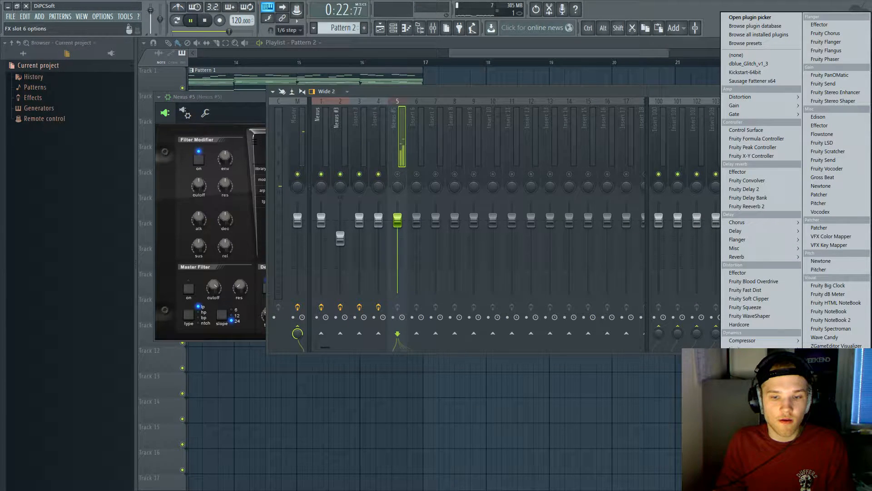
Step: Add Fruity parametric EQ 2 to the Nexus #5 track and set a steep high-pass at about 98 Hz
left_click(754, 427)
mouse_move(367, 119)
left_mouse_down()
mouse_move(368, 128)
mouse_move(368, 115)
left_mouse_up()
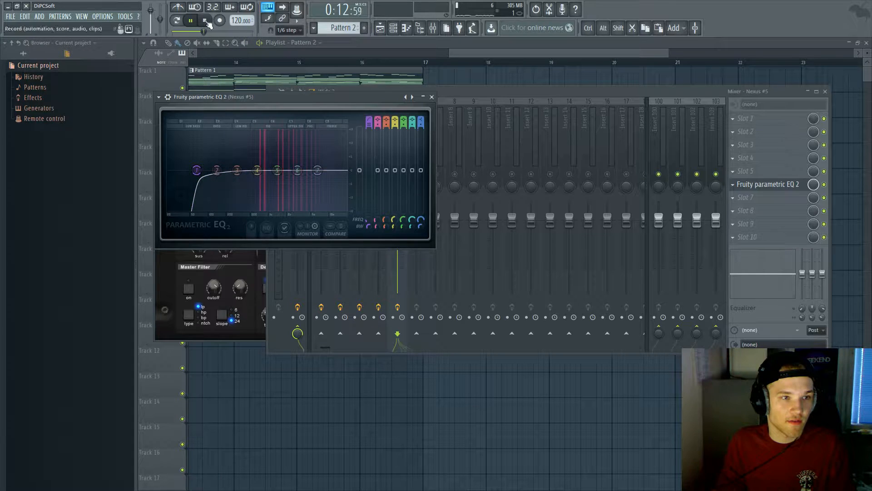
left_click(393, 28)
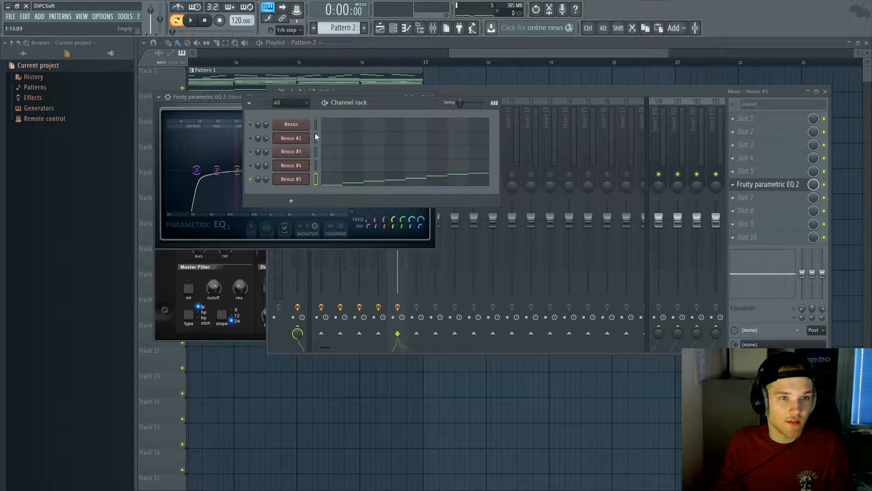
left_click(444, 91)
key("space")
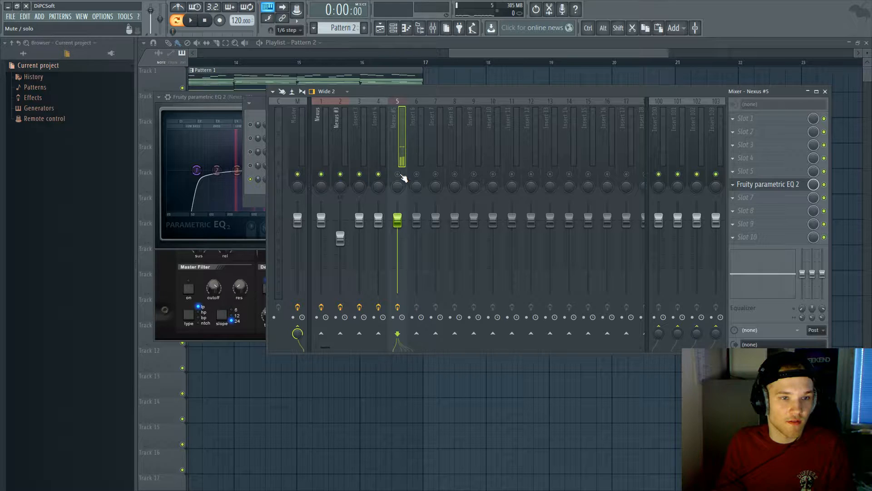
left_click_drag(207, 177, 208, 171)
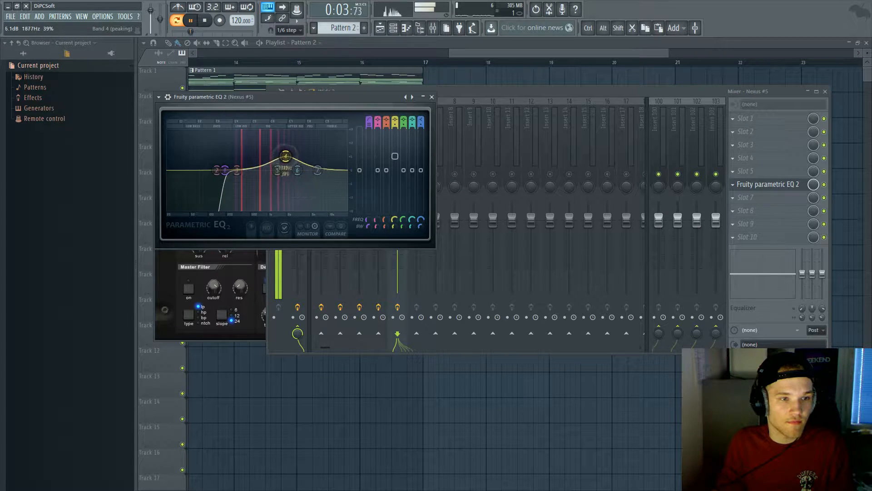
Step: Reset EQ band 4 to flat, then set it to a −2.6 dB cut near 488 Hz
left_click_drag(293, 154, 326, 142)
right_click(326, 142)
left_click(340, 155)
left_click_drag(248, 151, 250, 176)
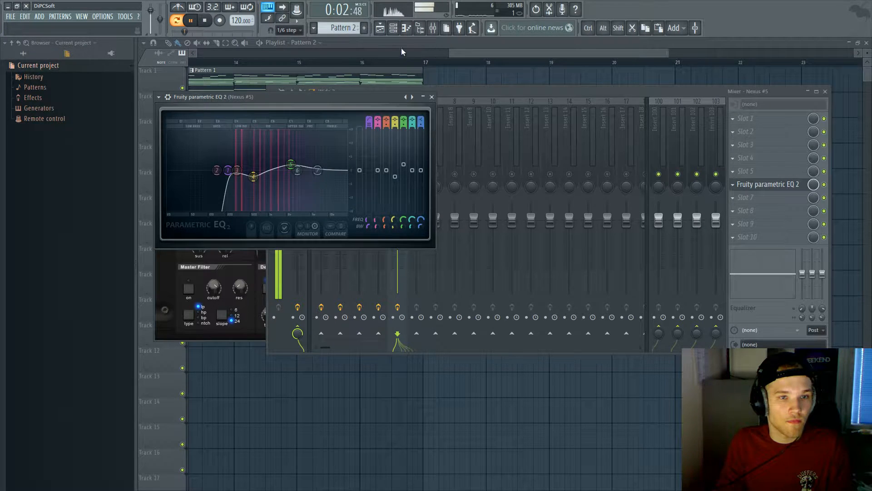
left_click(392, 28)
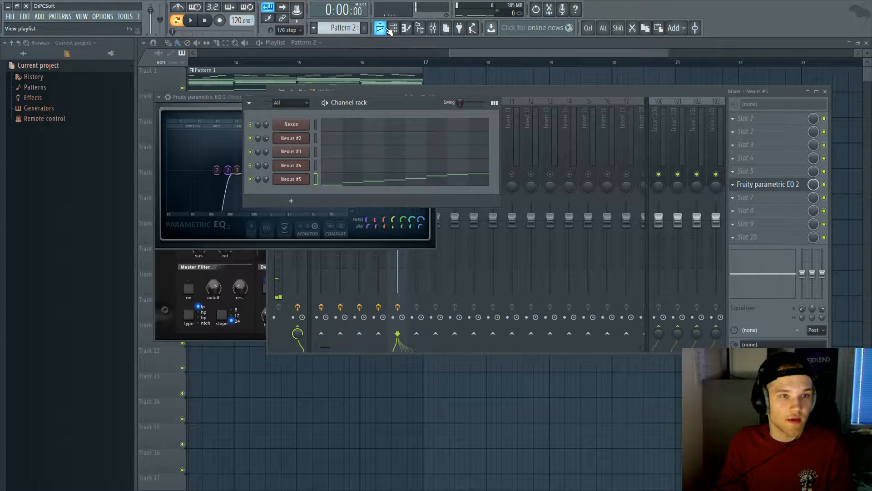
Step: Solo Nexus #4 and delete all of its existing piano-roll notes
scroll(342, 26, "up", 1)
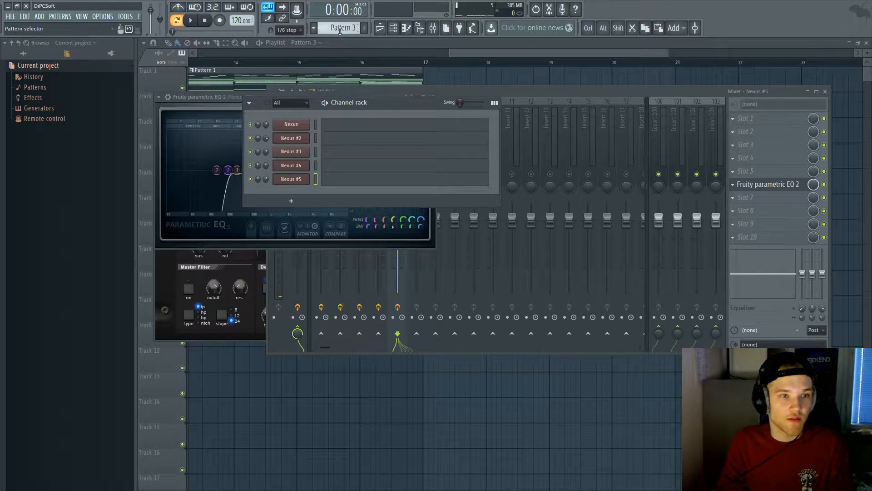
scroll(339, 28, "down", 2)
right_click(251, 166)
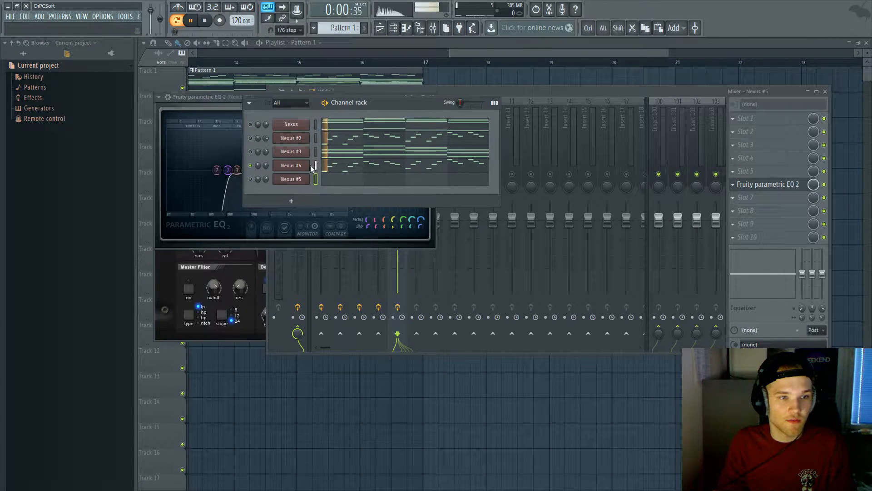
left_click(332, 163)
key("ctrl+a")
key("Delete")
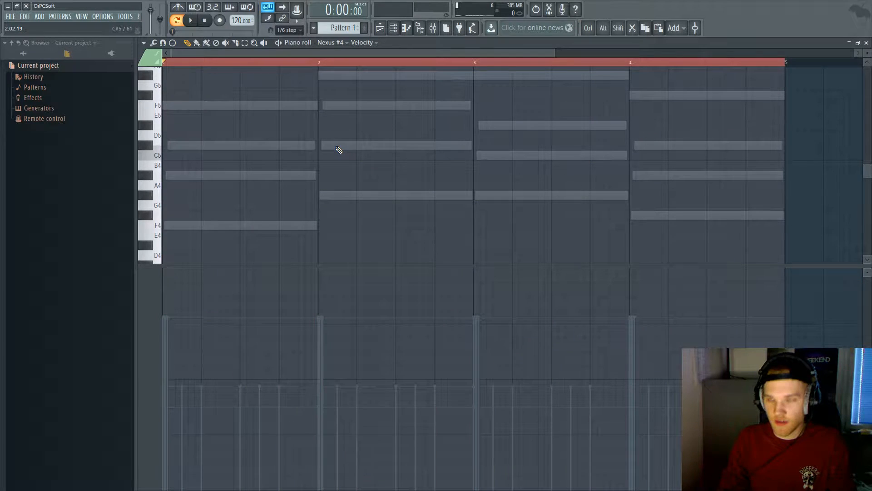
key("Escape")
Step: Load the BA Basic Sine preset in Nexus #4 and draw a long F4 note across bar 1
left_click(309, 168)
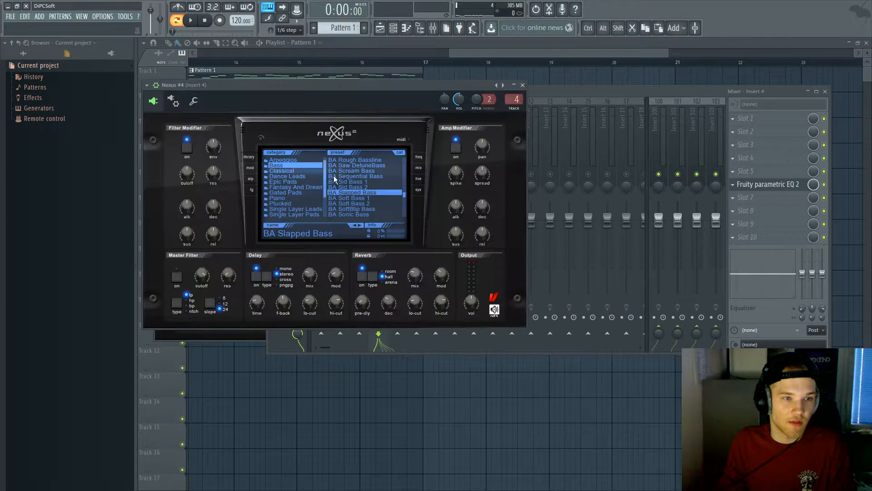
left_click_drag(406, 190, 407, 178)
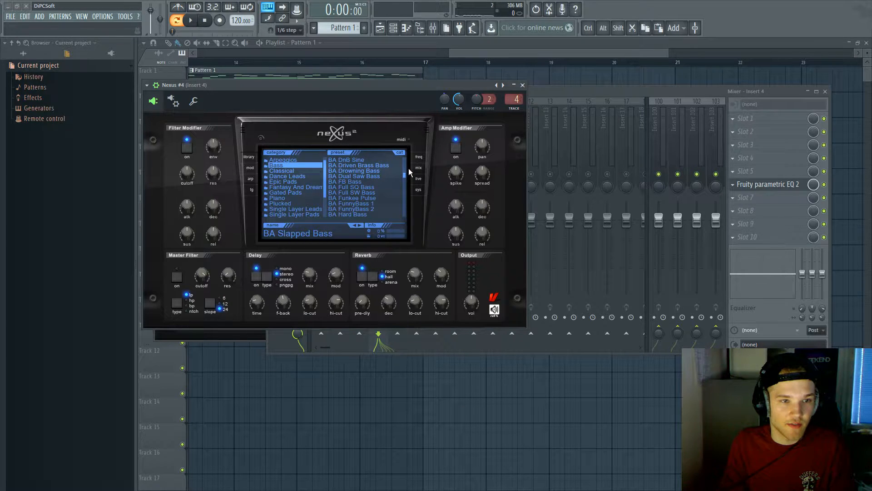
left_click(362, 170)
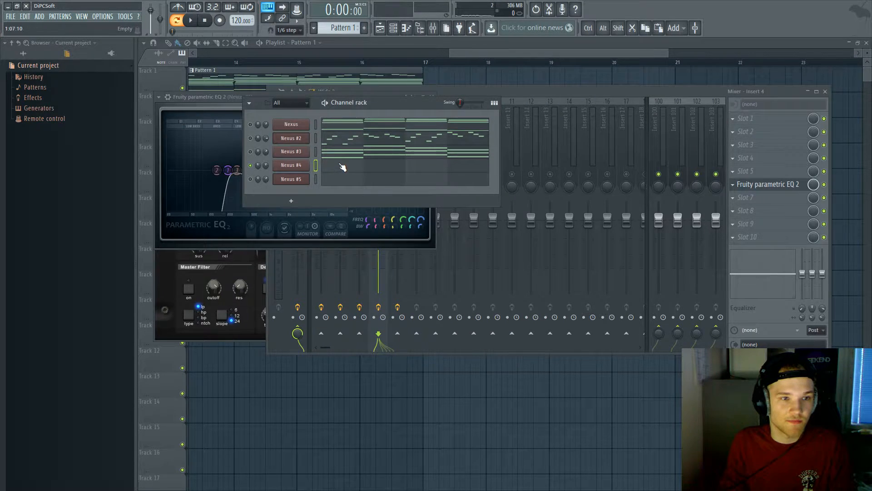
left_click(342, 167)
left_click_drag(215, 192, 149, 201)
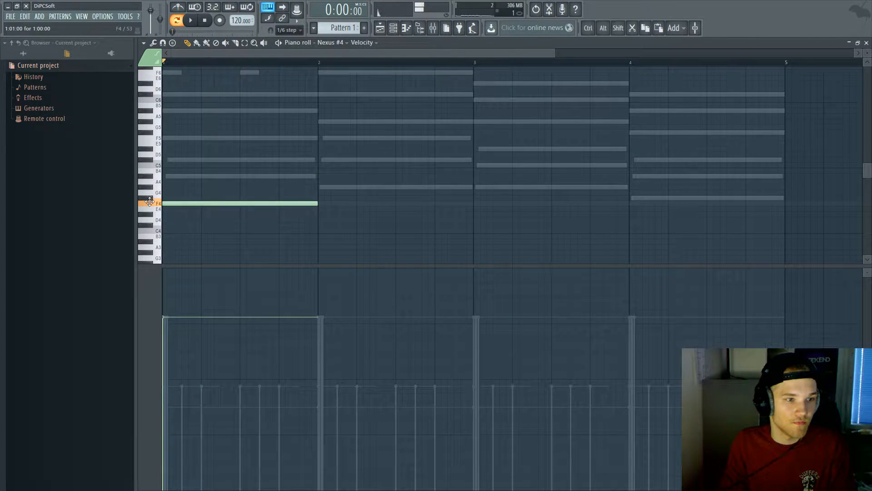
Step: Add bar-long bass notes C#5, G#4 and G4 in bars 2–4, deleting a trial note
left_click(317, 188)
left_click_drag(168, 133, 158, 176)
right_click(174, 159)
key("space")
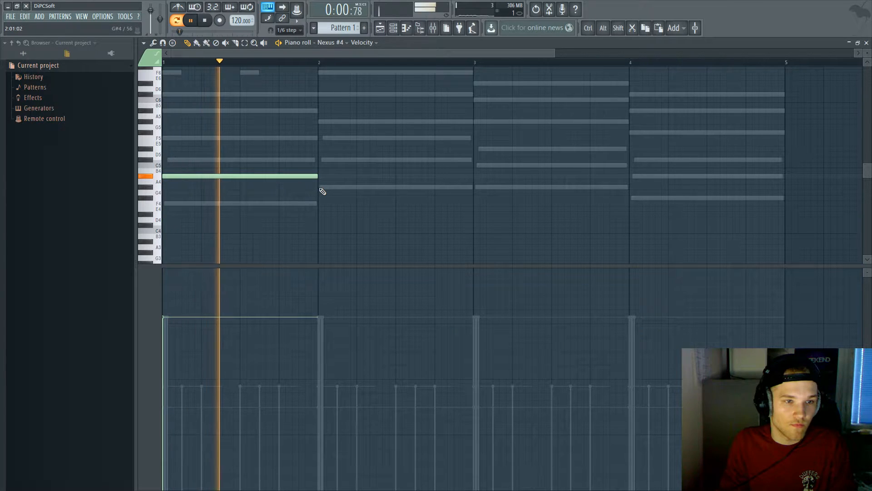
left_click(323, 160)
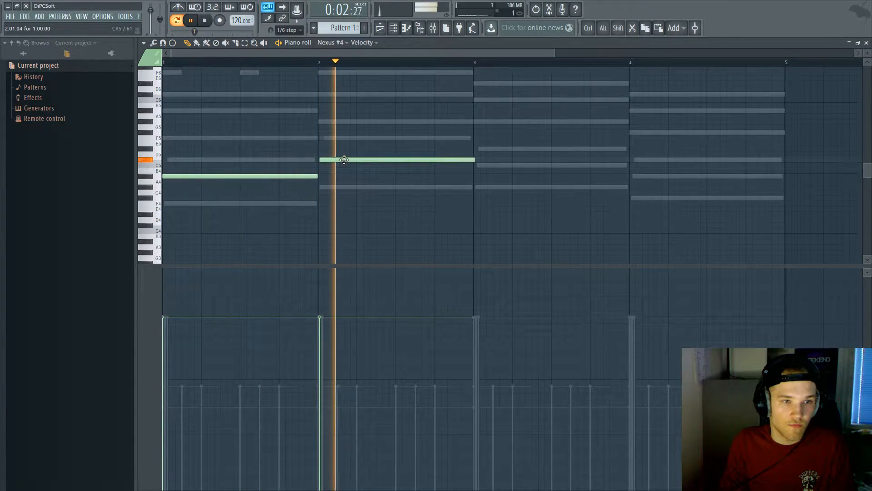
left_click(478, 188)
left_click(630, 200)
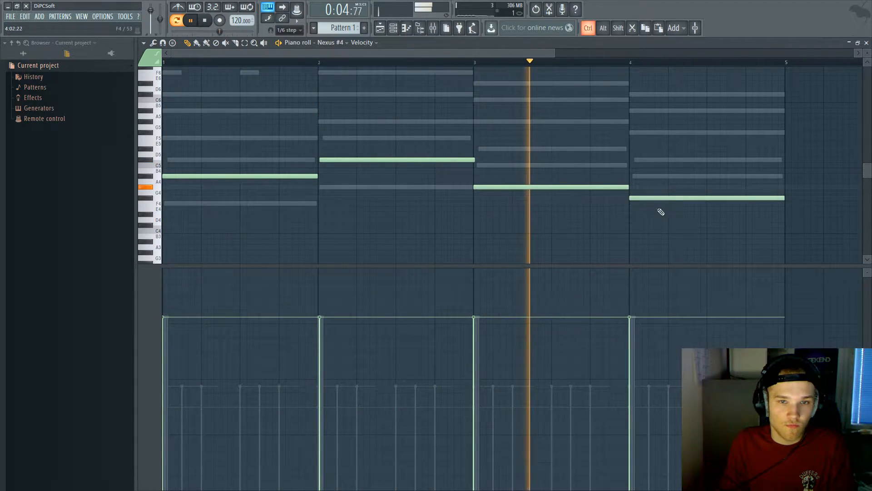
left_click_drag(695, 221, 470, 159)
left_click(365, 173, "ctrl")
scroll(327, 162, "up", 2)
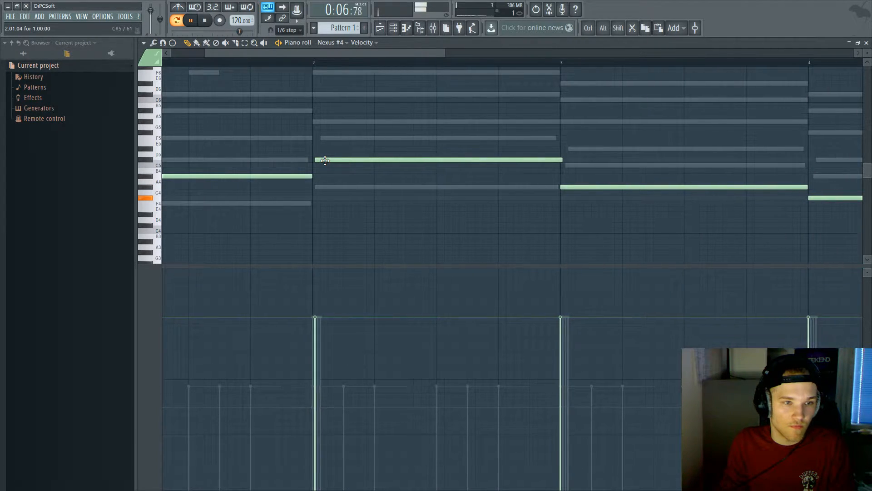
scroll(336, 160, "down", 2)
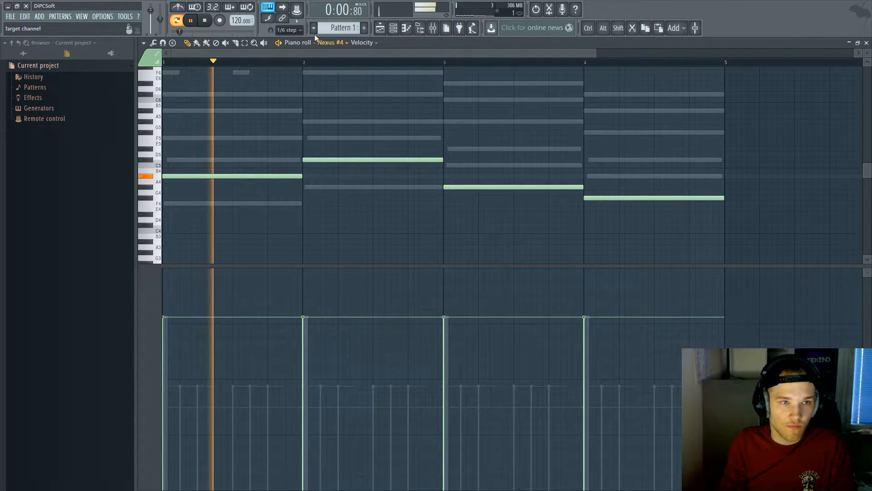
Step: Set snapping to Line and test the bass notes an octave lower before restoring them
left_click(298, 30)
left_click(295, 40)
key("ctrl+a")
key("ctrl+Down")
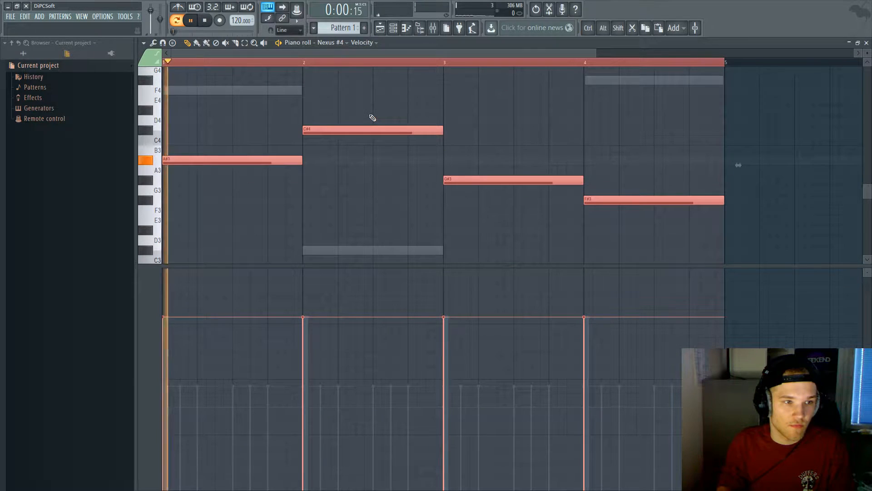
key("ctrl+Up")
key("space")
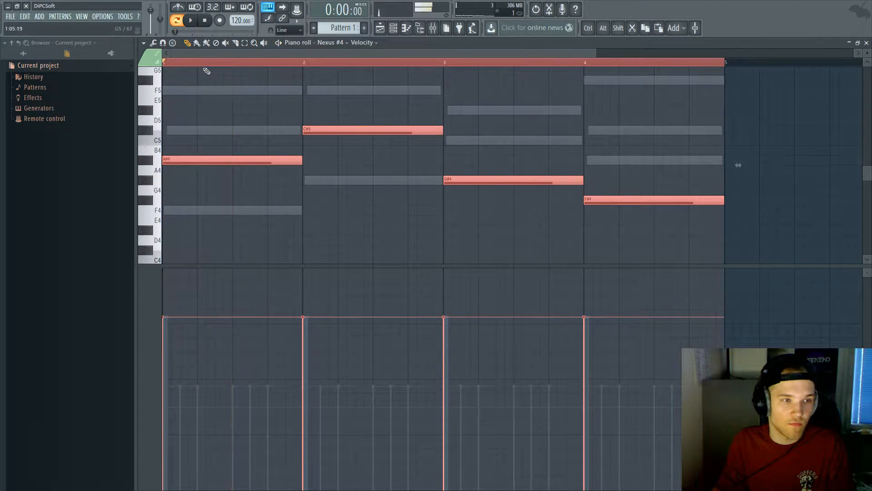
Step: Close the piano roll, unsolo Nexus #4 and play all Nexus layers from the playlist
key("Escape")
right_click(251, 165)
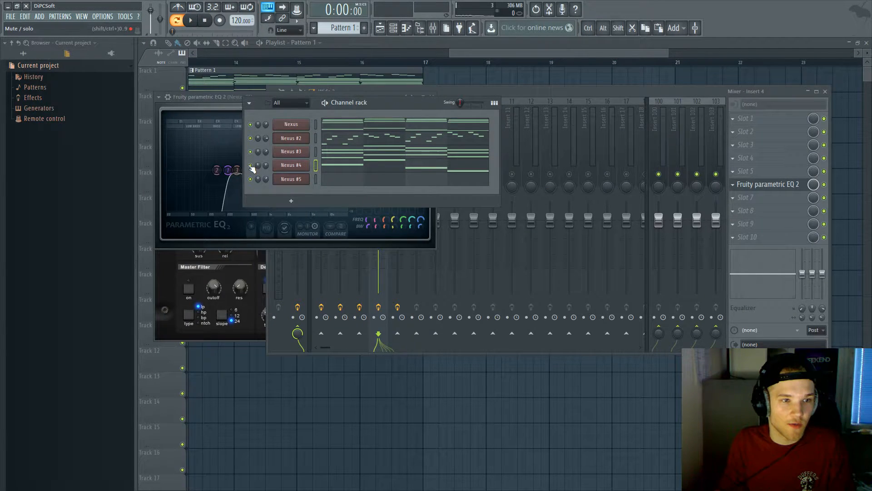
key("space")
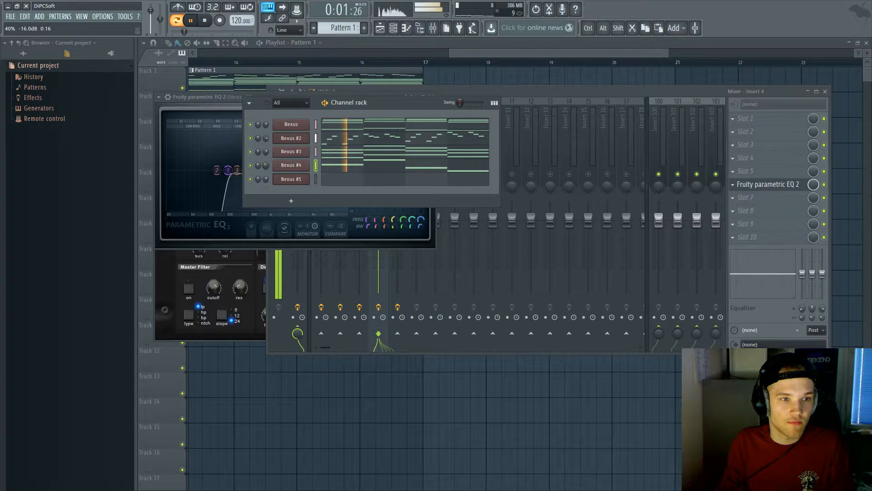
left_click(395, 28)
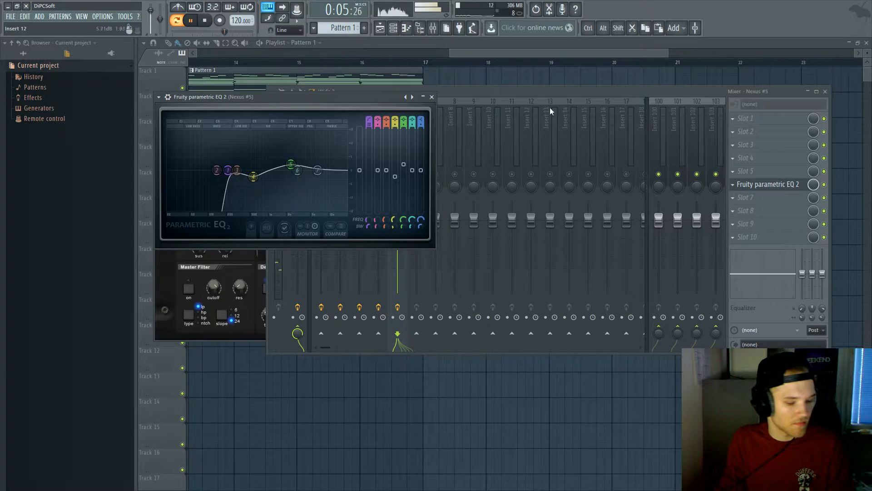
left_click_drag(469, 51, 236, 59)
scroll(426, 176, "down", 2)
Step: Browse All sample locations to VENGEANCE > VEH2 Loops > VEH2 Housebeats 128BPM
key("space")
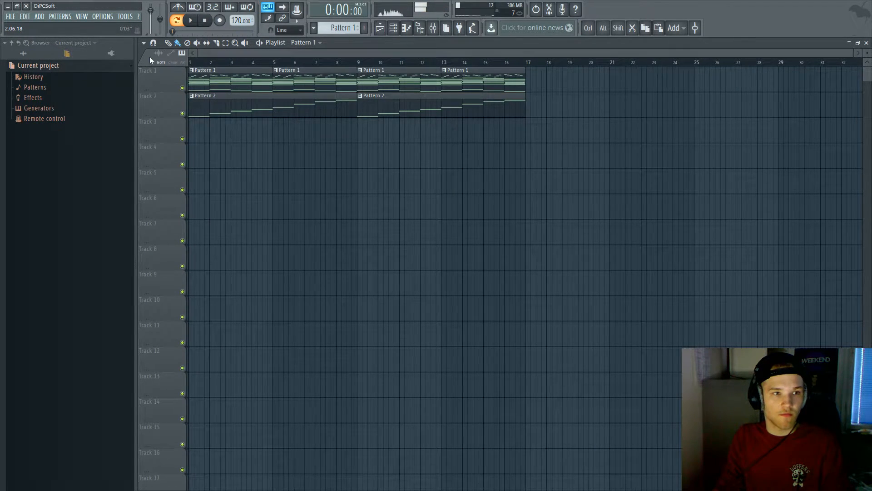
left_click(27, 57)
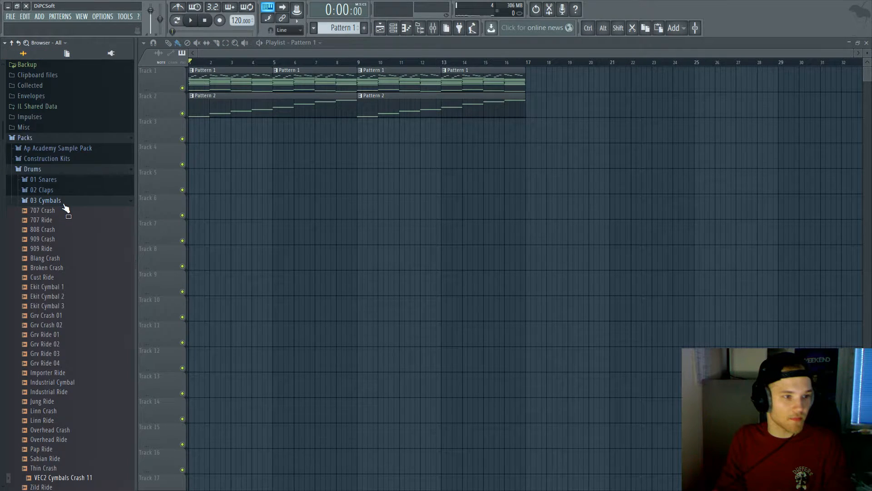
left_click(59, 200)
scroll(94, 251, "down", 8)
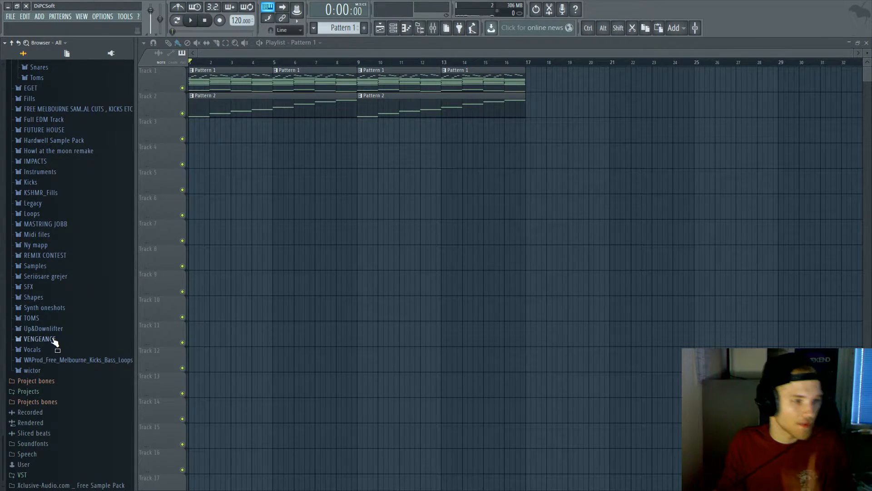
left_click(53, 339)
scroll(68, 318, "down", 3)
left_click(81, 288)
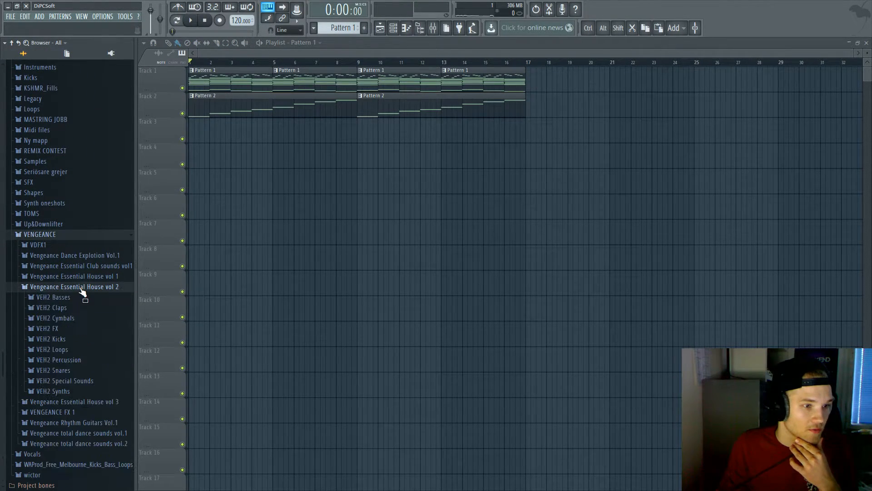
left_click(72, 352)
left_click(97, 370)
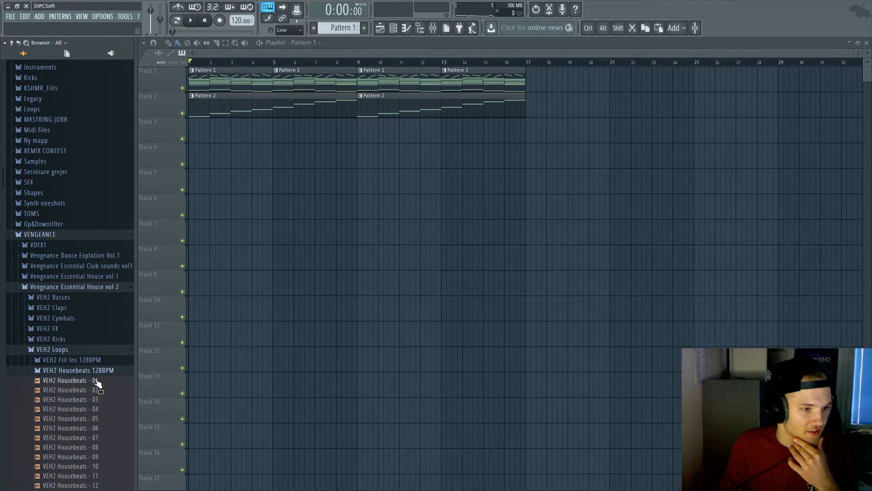
Step: Place VEH2 Housebeats - 02 on Track 3 at bar 1 and audition it
left_click(103, 391)
left_click_drag(192, 295, 236, 139)
key("space")
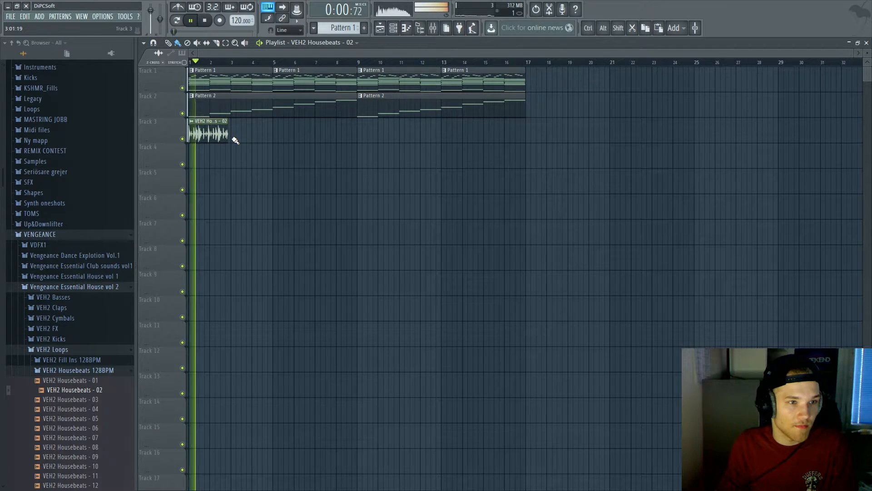
scroll(223, 139, "up", 2)
key("space")
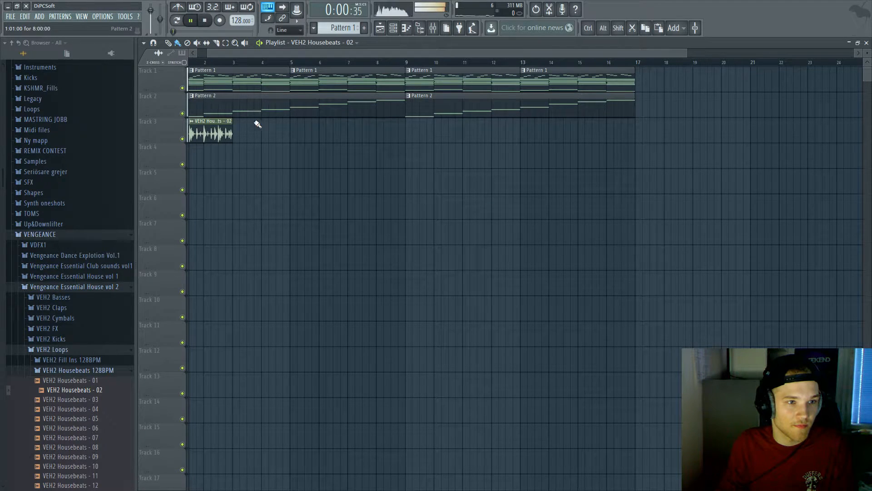
key("space")
left_click(86, 371)
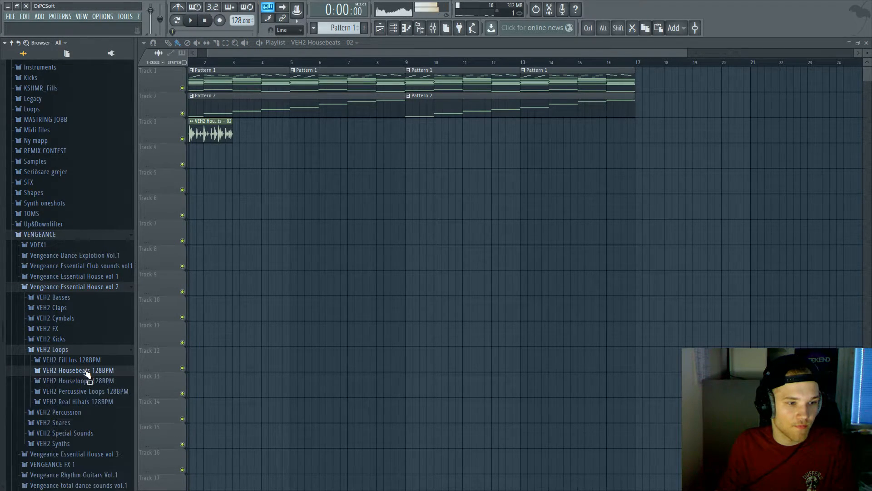
key("space")
Step: Replace it with Percussive Loops - 002 and duplicate the clip to fill Track 3 to bar 17
left_click(94, 392)
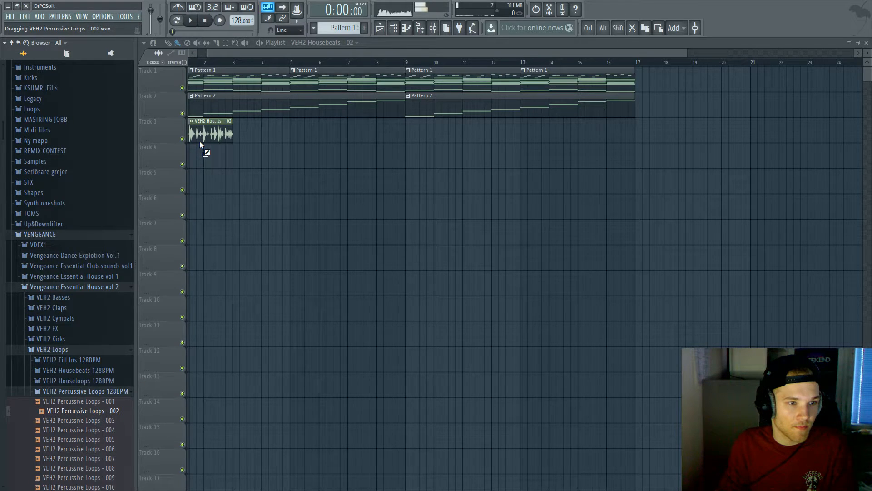
left_click_drag(201, 144, 200, 136)
key("space")
left_click(234, 139)
key("ctrl+b")
right_click(277, 133)
right_click(239, 132)
key("space")
left_click_drag(236, 133, 206, 132)
key("ctrl+b")
key("ctrl+b")
key("ctrl+b")
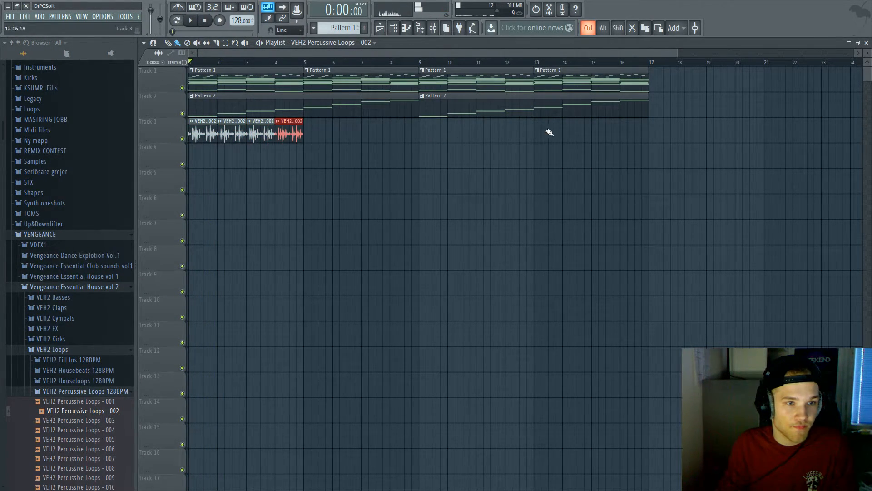
key("ctrl+b")
key("ctrl+b")
key("ctrl+b")
key("ctrl+b")
key("ctrl+b")
key("ctrl+b")
key("ctrl+b")
key("ctrl+b")
key("ctrl+b")
key("ctrl+b")
key("ctrl+b")
key("ctrl+b")
key("ctrl+b")
key("ctrl+b")
key("ctrl+b")
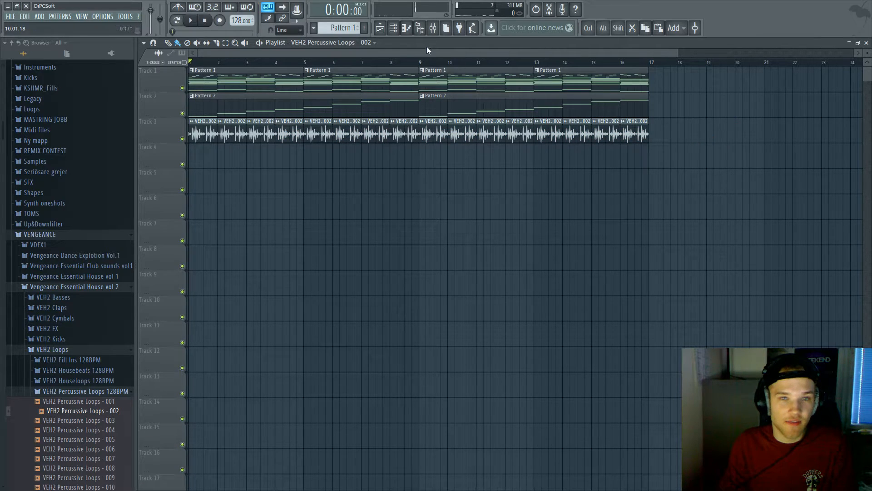
Step: Play the beat and store the percussion channel's volume as the song's starting value
left_click(393, 28)
key("space")
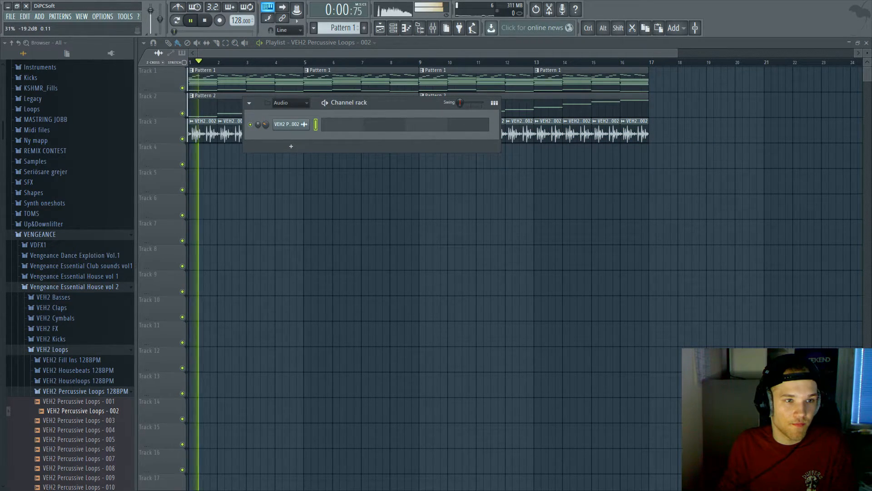
right_click(266, 125)
left_click(290, 170)
right_click(386, 177)
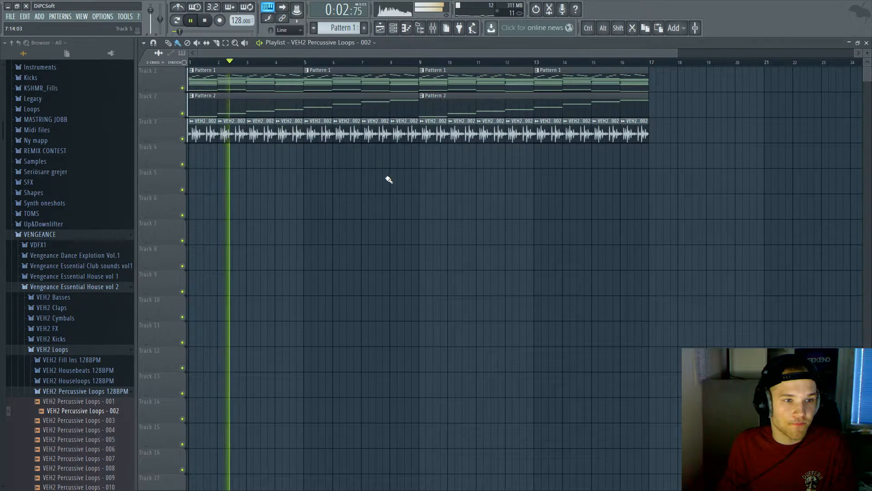
key("F6")
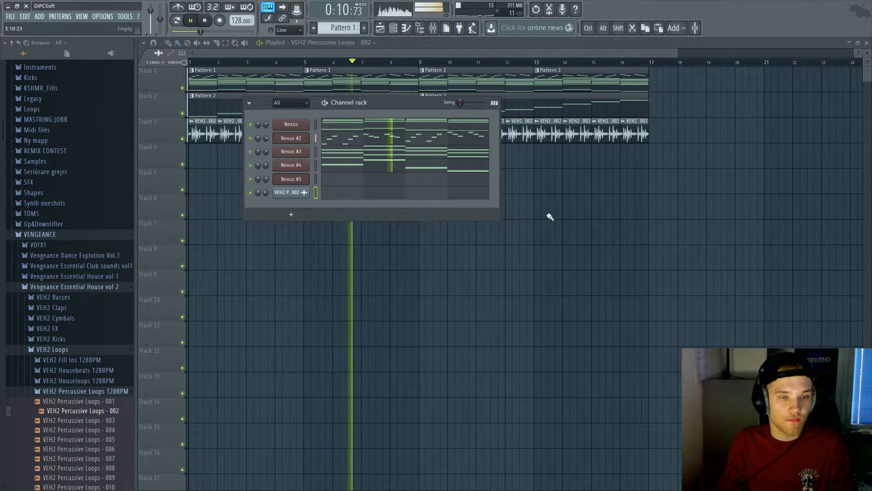
key("F6")
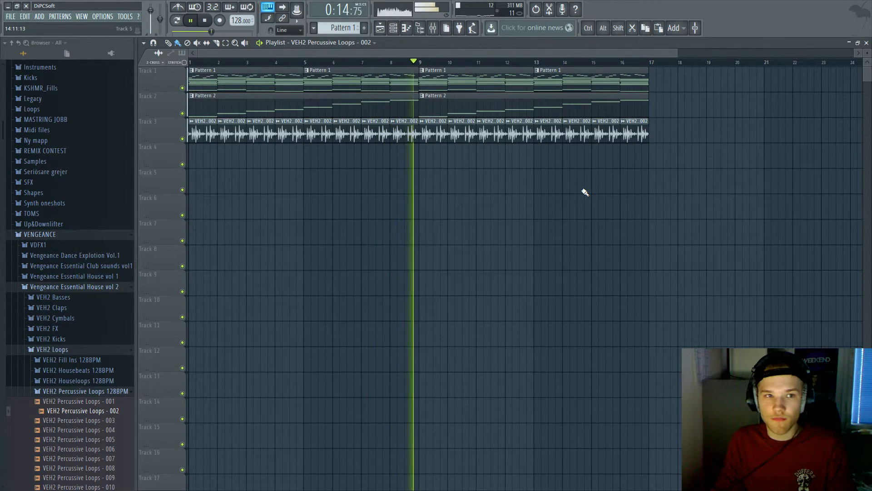
Step: Drag in and audition Percussive Loops - 010, then erase all the Track 3 loop clips
key("space")
scroll(104, 400, "down", 4)
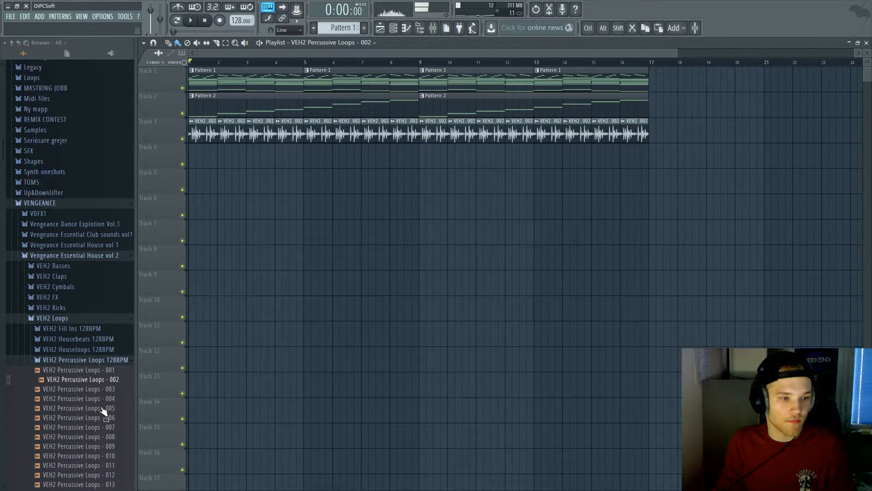
mouse_move(81, 372)
left_mouse_down()
mouse_move(171, 149)
mouse_move(629, 137)
mouse_move(202, 138)
mouse_move(518, 136)
mouse_move(162, 130)
left_mouse_up()
key("space")
key("space")
scroll(203, 139, "up", 3)
key("ctrl+z")
scroll(247, 126, "down", 4)
key("ctrl+z")
Step: Delete the percussive loop channel from the Channel rack and confirm
left_click(393, 28)
right_click(290, 192)
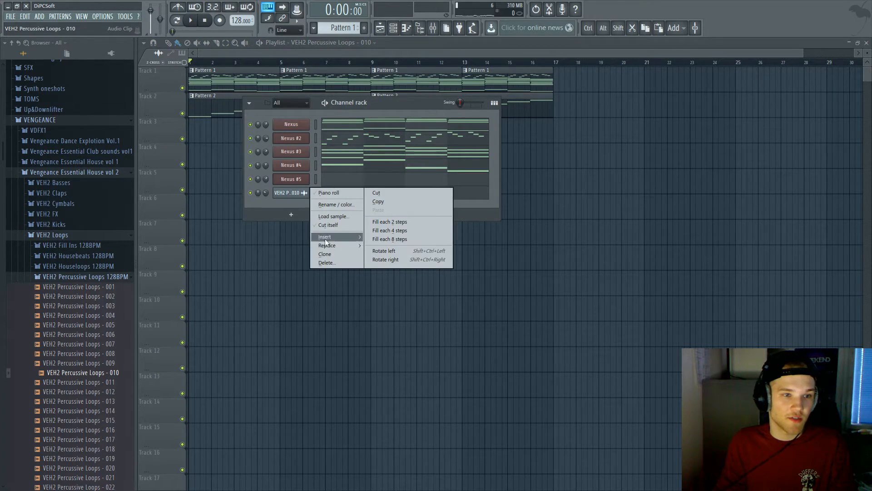
left_click(333, 264)
key("Return")
key("F6")
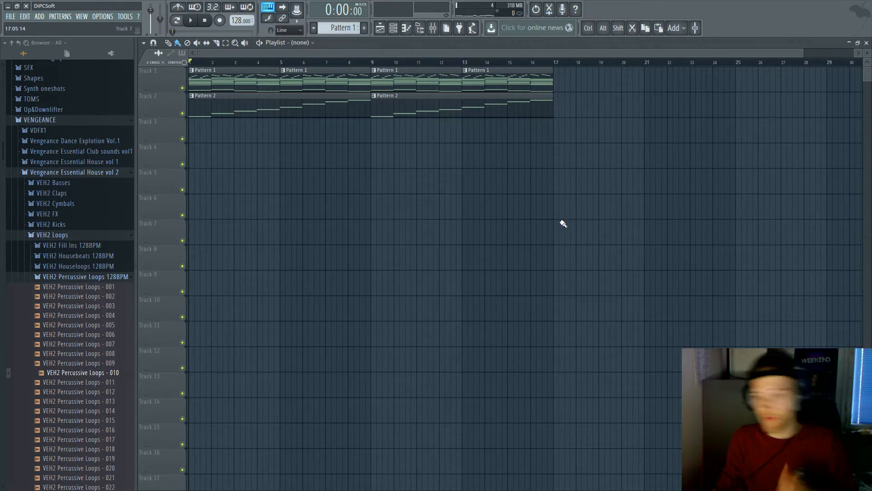